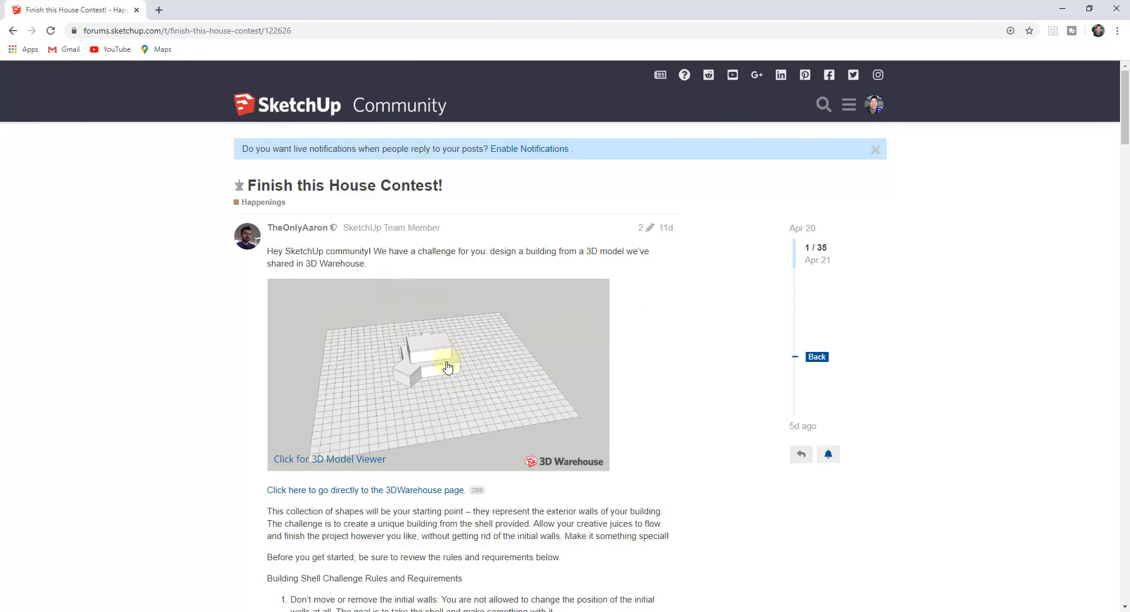
Step: Read the Finish this House contest post, including its building shell rules and submission requirements
scroll(605, 438, down, 5)
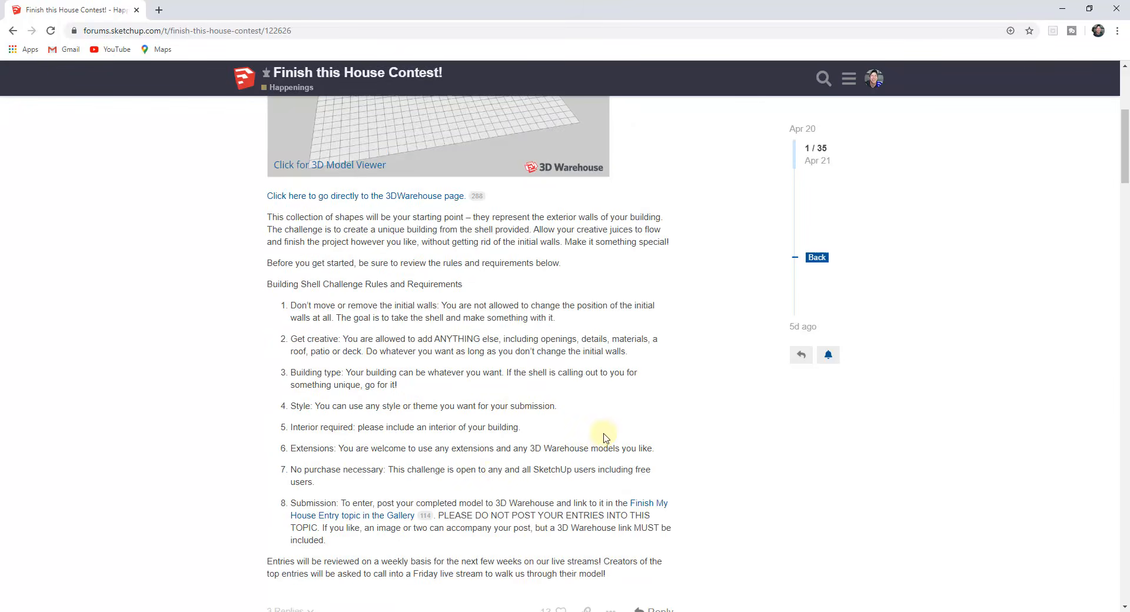
scroll(498, 474, down, 2)
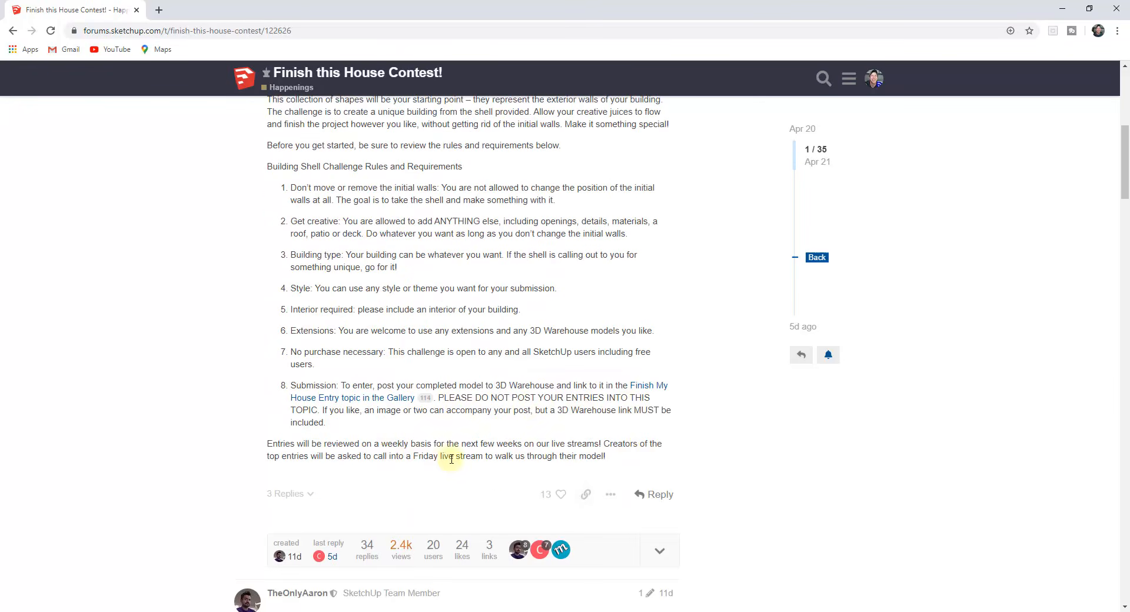
scroll(451, 459, up, 6)
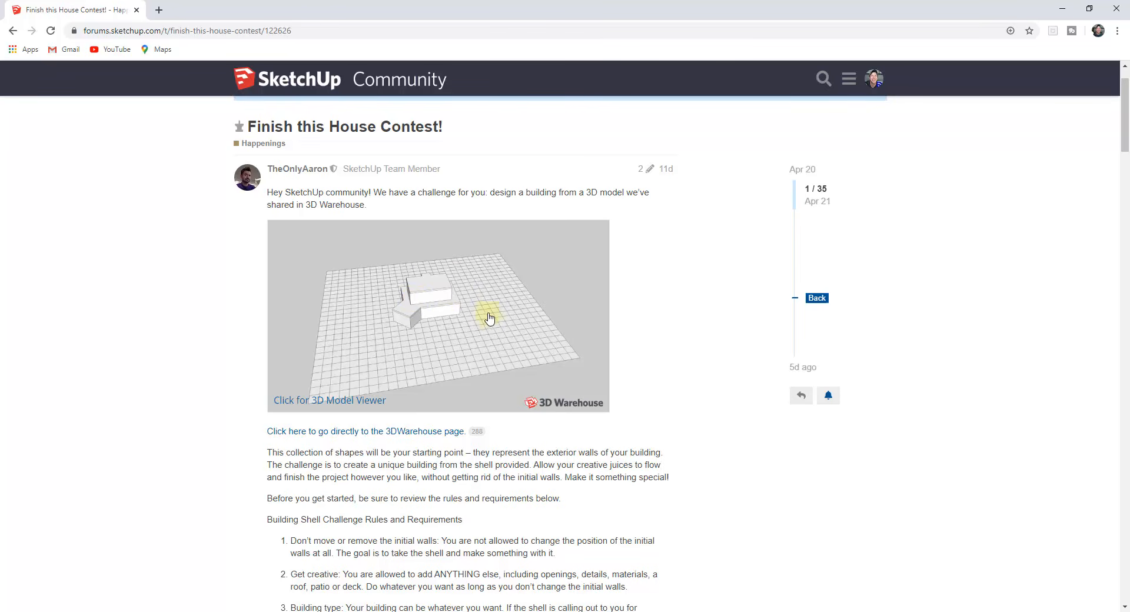
scroll(414, 455, down, 4)
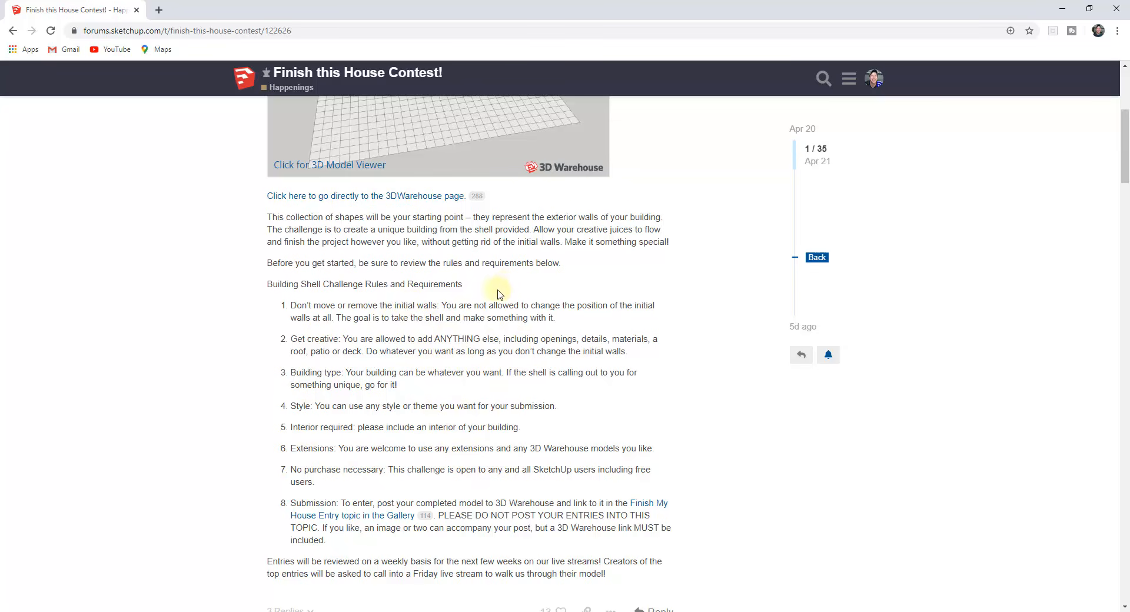
scroll(498, 295, up, 3)
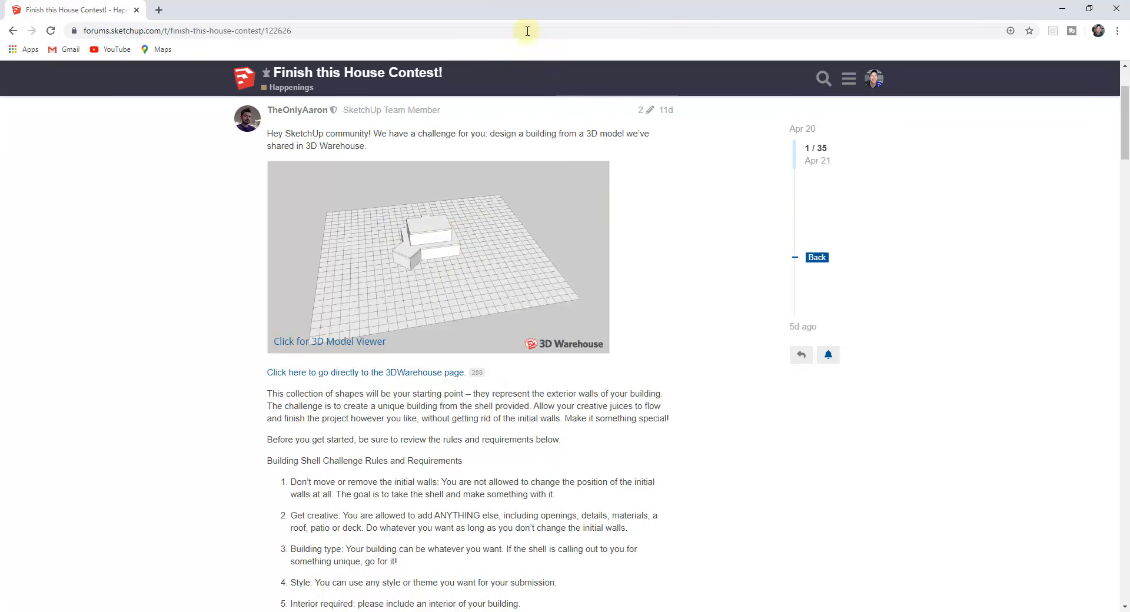
Step: Switch to SketchUp, search 3D Warehouse for "finish this house" and load "Finish This House - Template" directly into the model
drag(526, 7, 1129, 330)
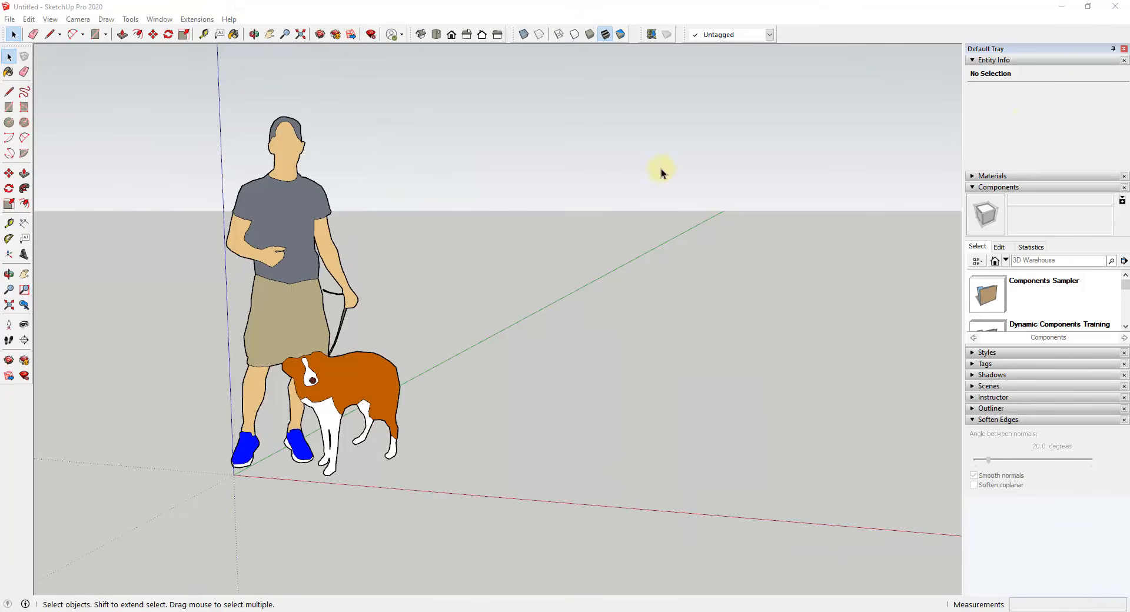
middle_drag(542, 322, 534, 341)
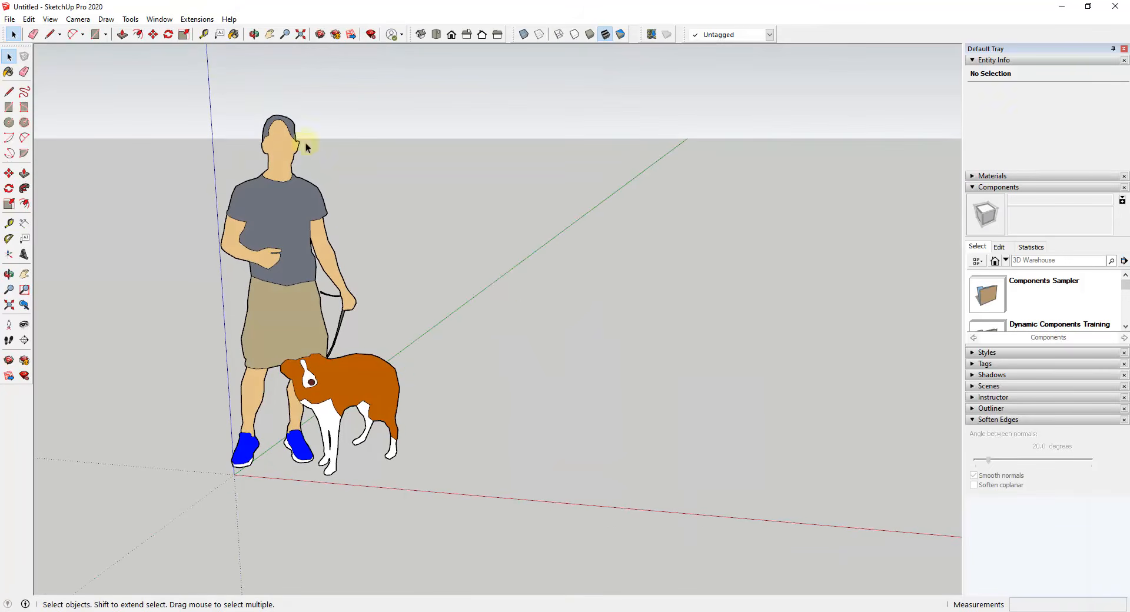
click(157, 20)
click(185, 110)
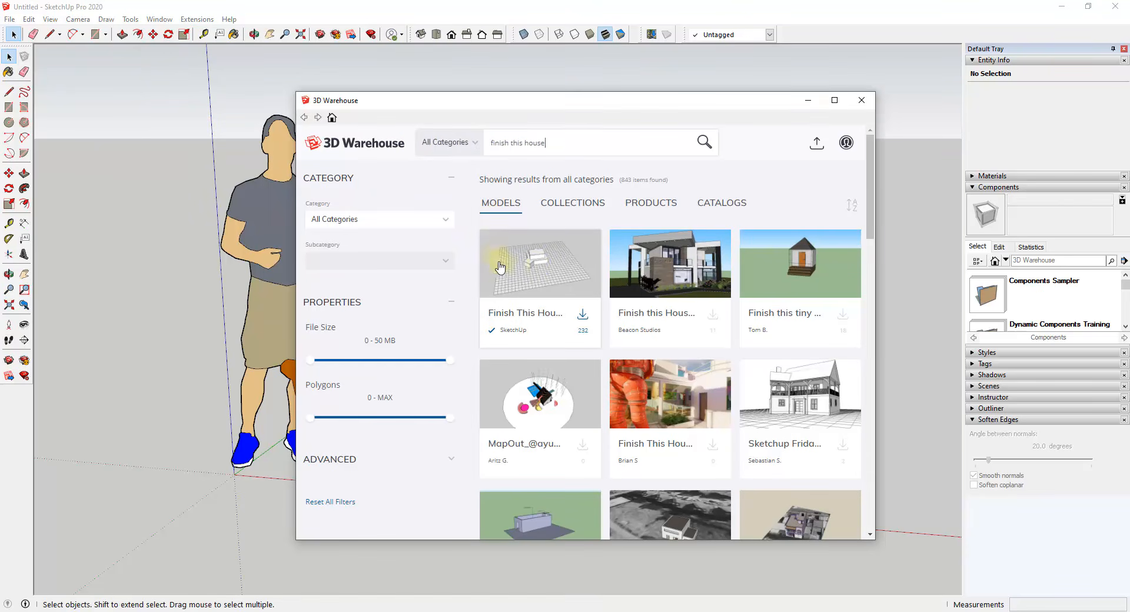
click(536, 270)
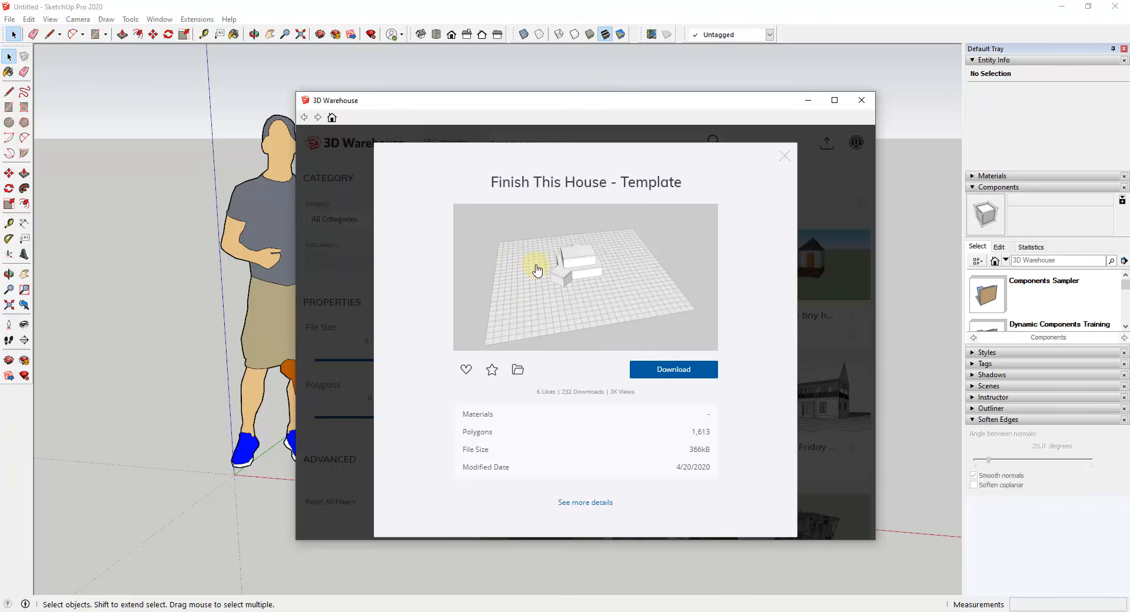
click(673, 370)
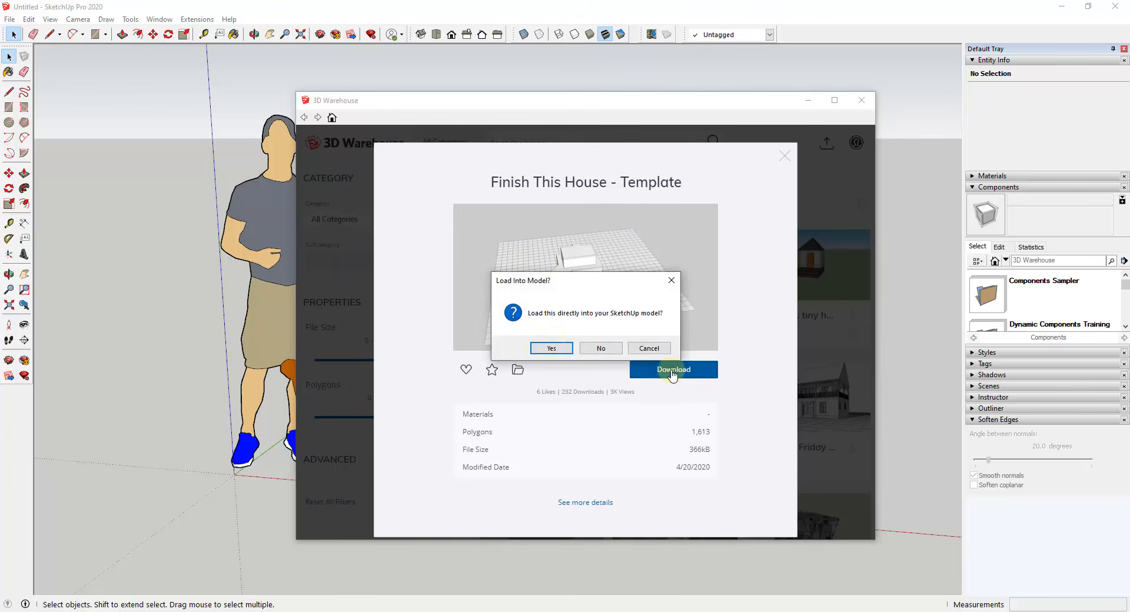
click(545, 348)
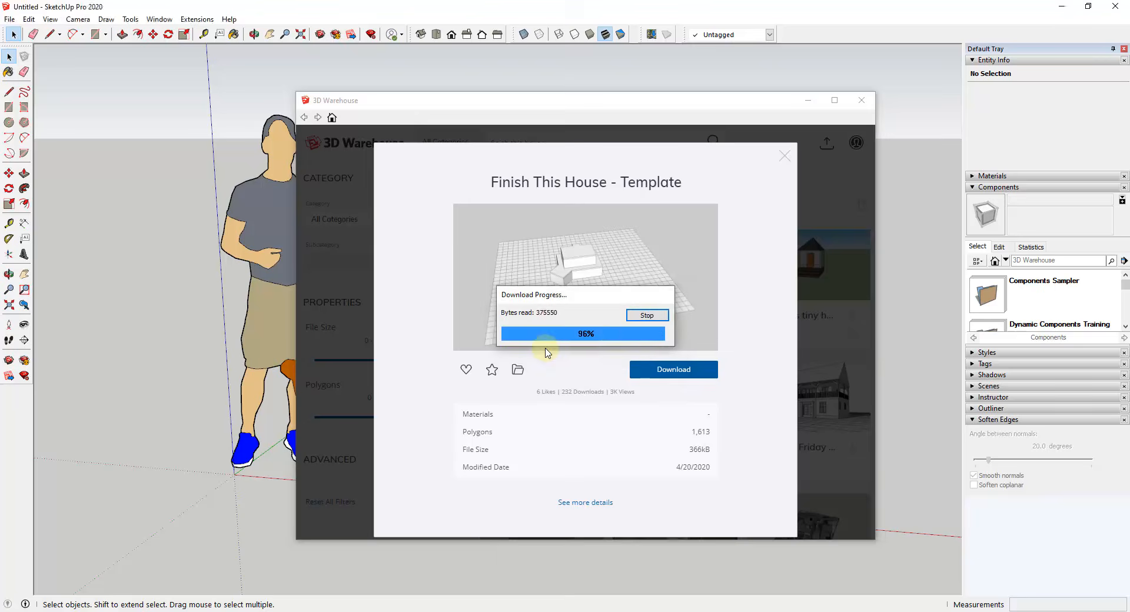
scroll(445, 418, down, 3)
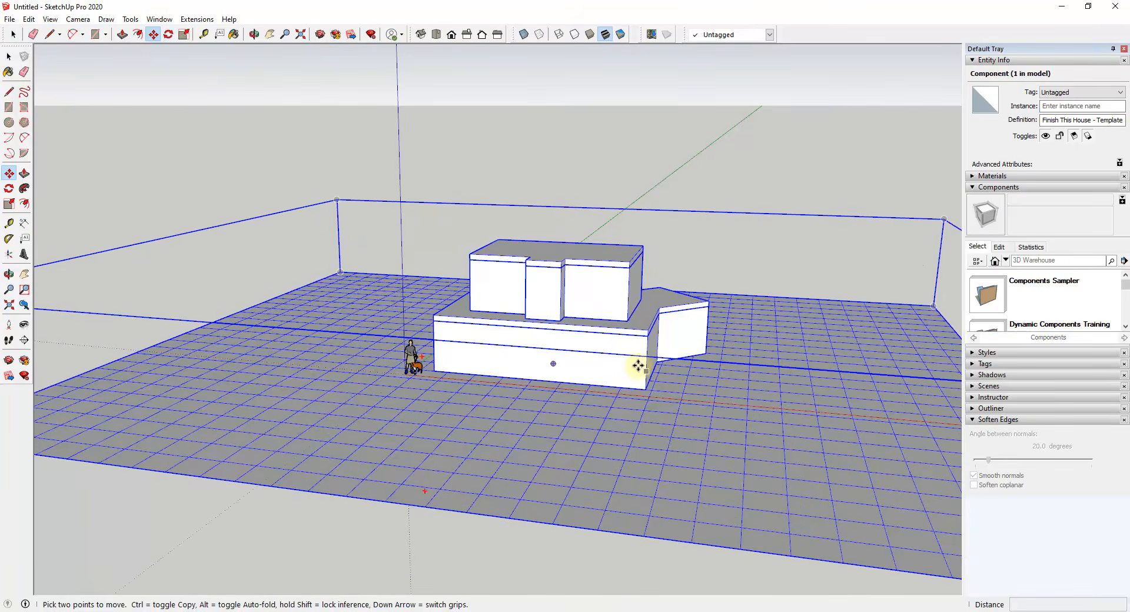
Step: Examine the imported house shell and its gridded ground from several angles
scroll(638, 365, up, 1)
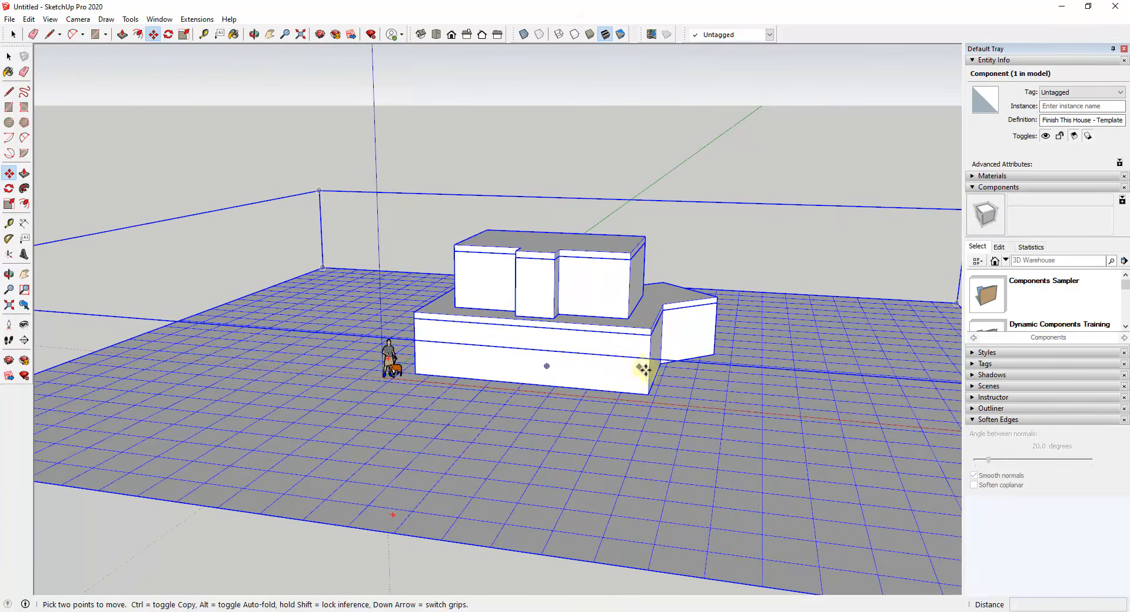
middle_drag(644, 379, 553, 369)
scroll(603, 386, down, 5)
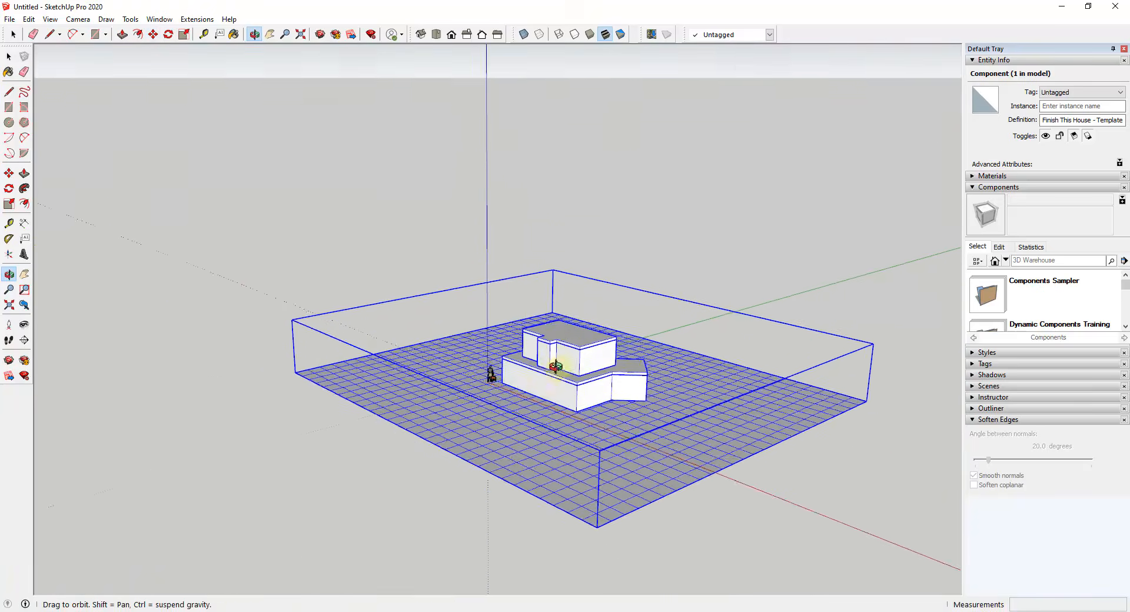
scroll(598, 408, up, 3)
scroll(613, 391, up, 2)
scroll(630, 354, up, 2)
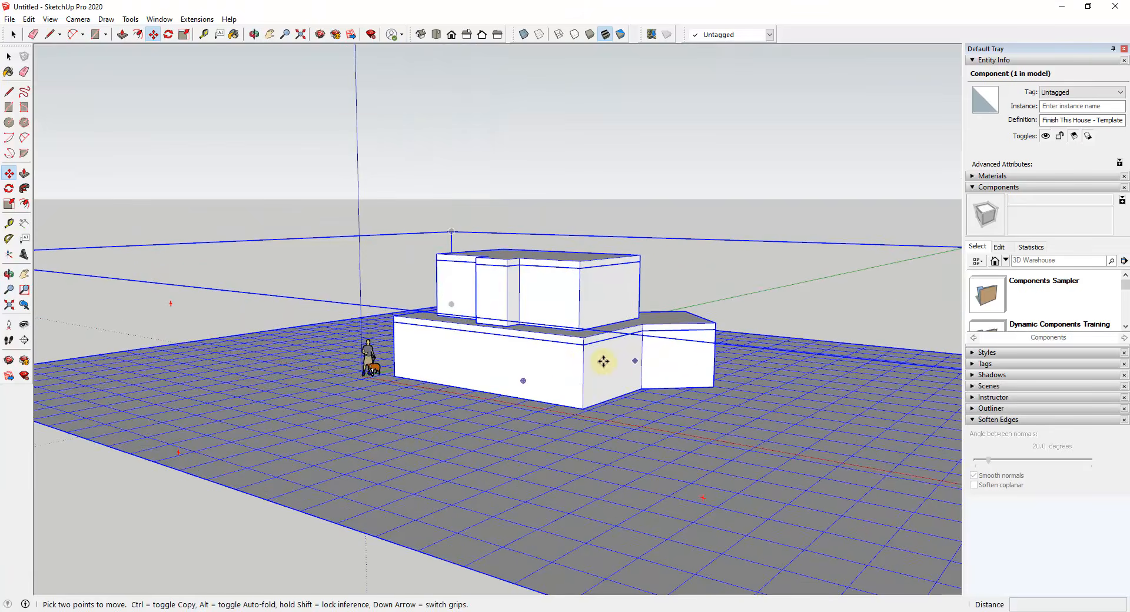
scroll(551, 362, down, 3)
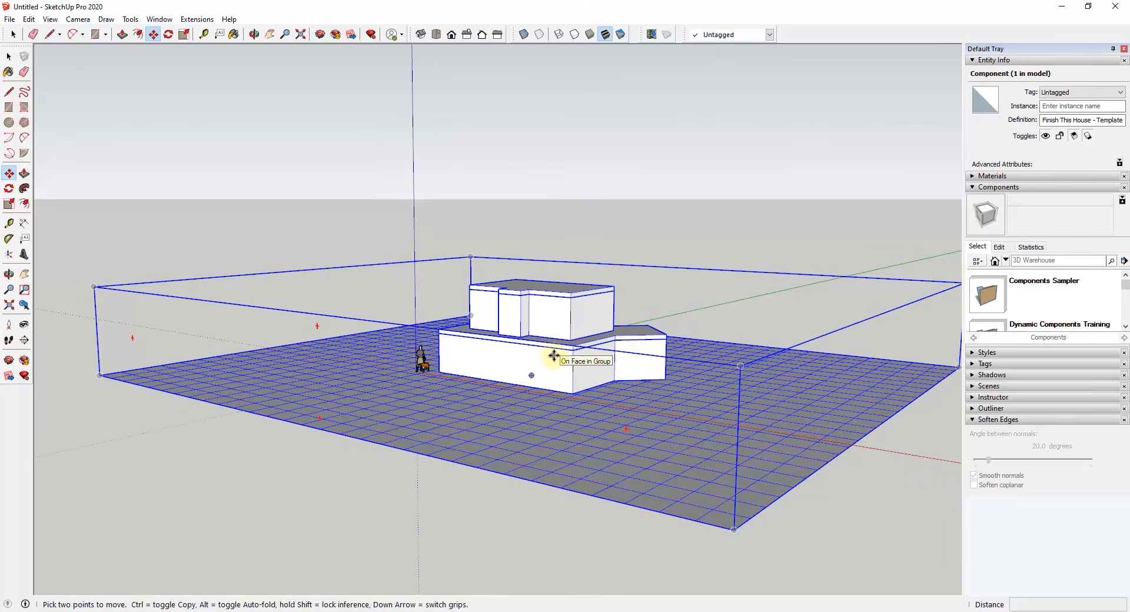
middle_drag(552, 355, 580, 392)
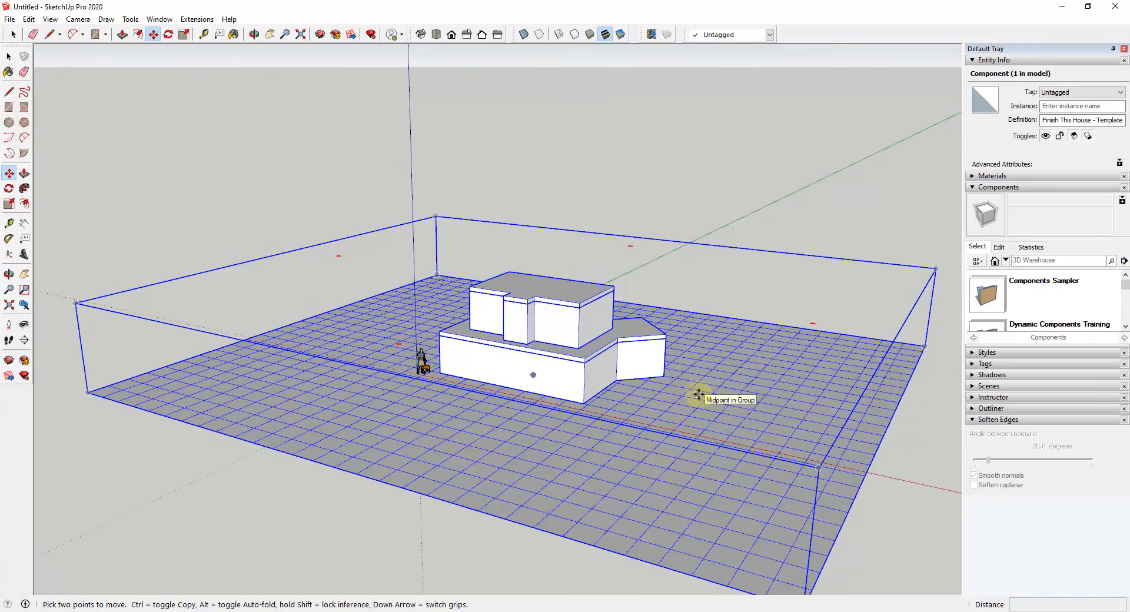
key(space)
middle_drag(765, 384, 736, 405)
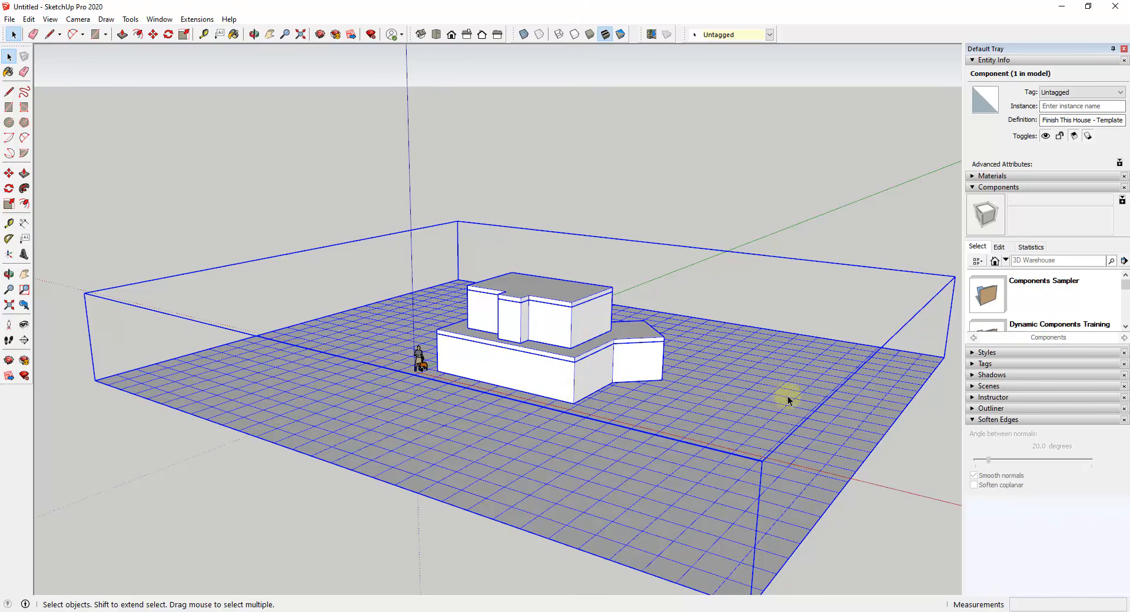
Step: Show the model's tags and hide the Landscape tag
click(973, 365)
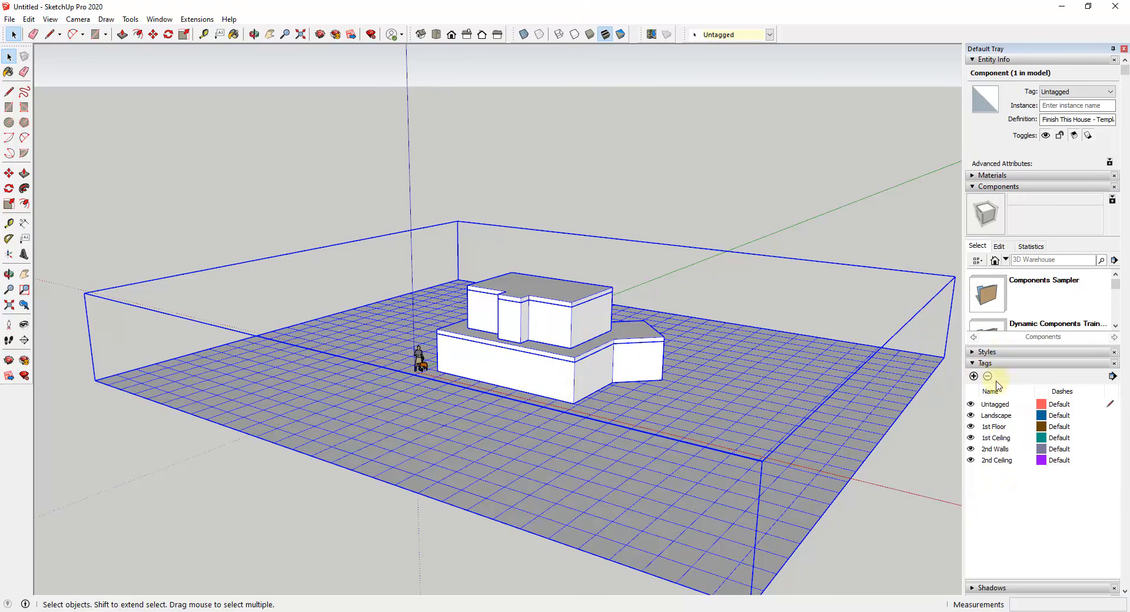
scroll(1021, 505, down, 2)
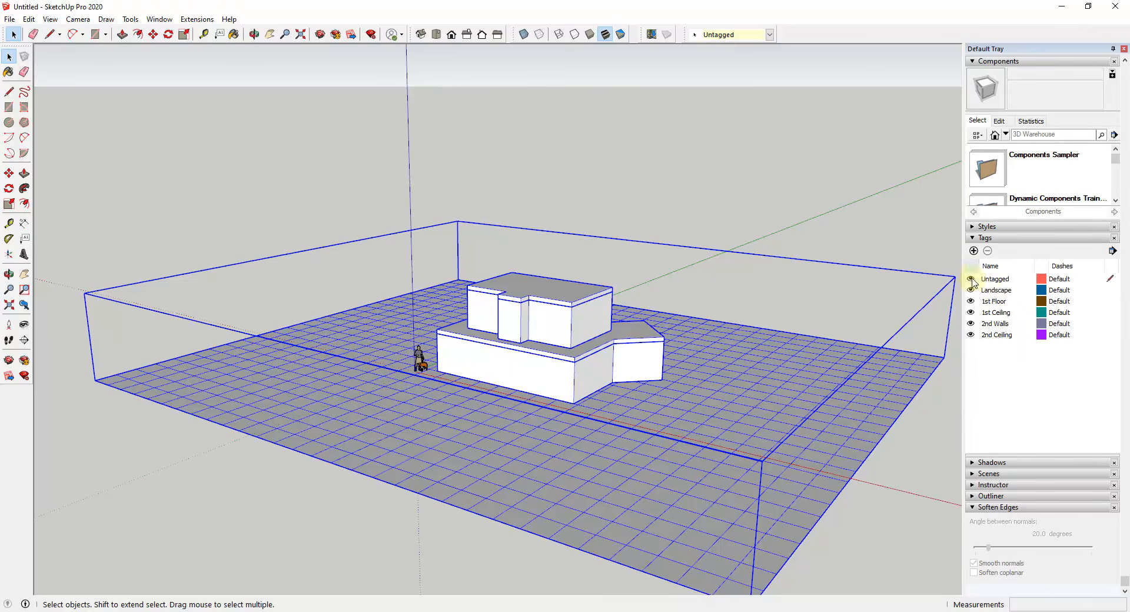
click(970, 290)
click(971, 290)
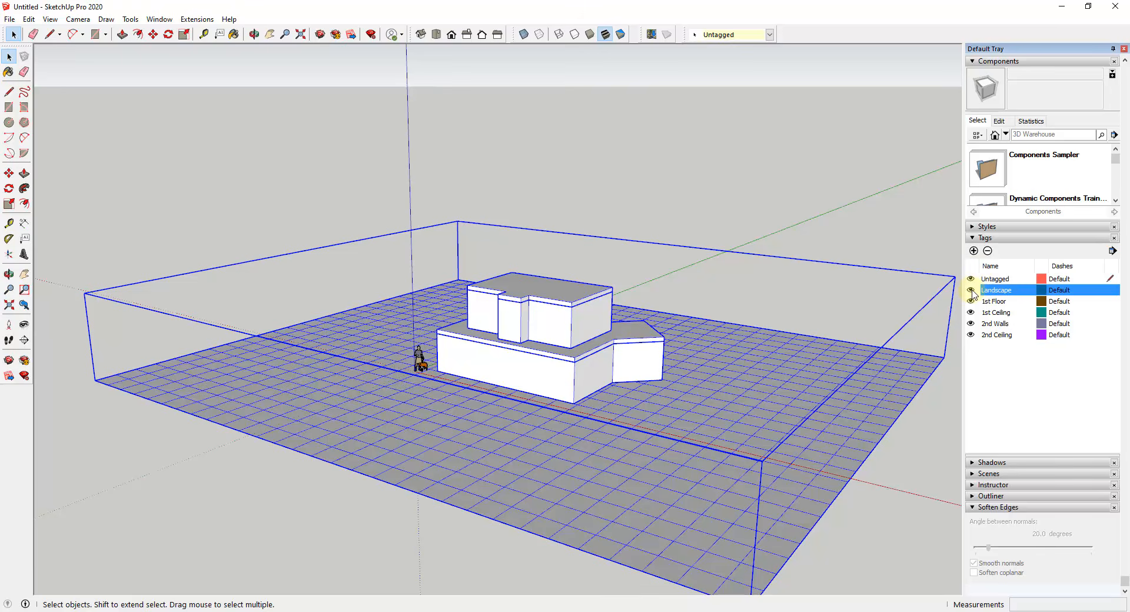
click(971, 290)
click(970, 290)
click(971, 290)
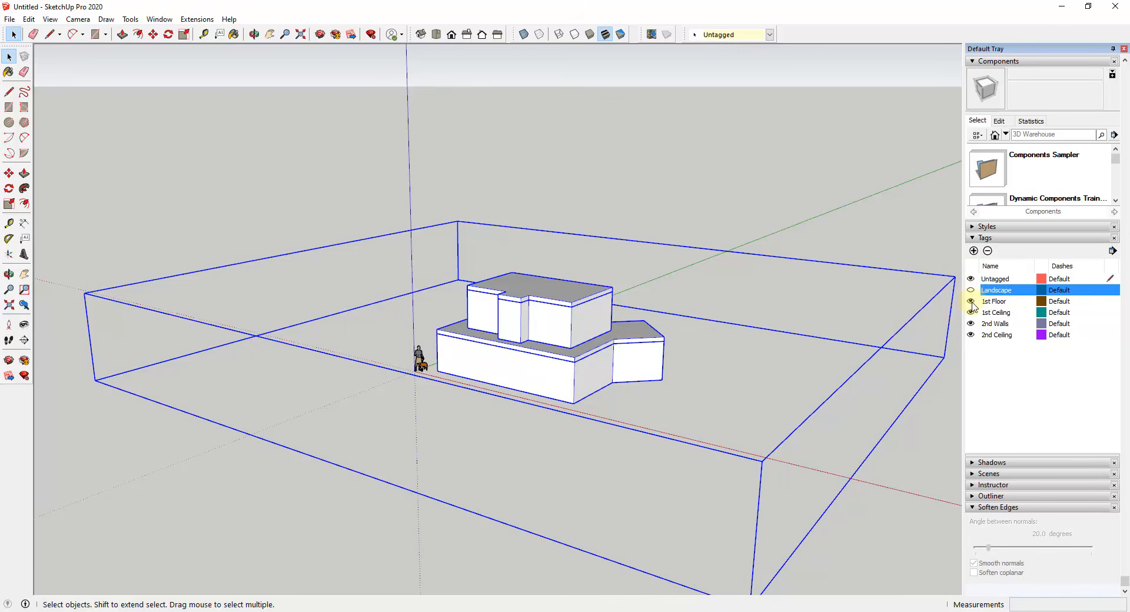
Step: Check what the 1st Floor, 1st Ceiling, 2nd Ceiling and 2nd Walls tags contain by switching each one's visibility off and on
click(971, 301)
click(970, 301)
click(969, 313)
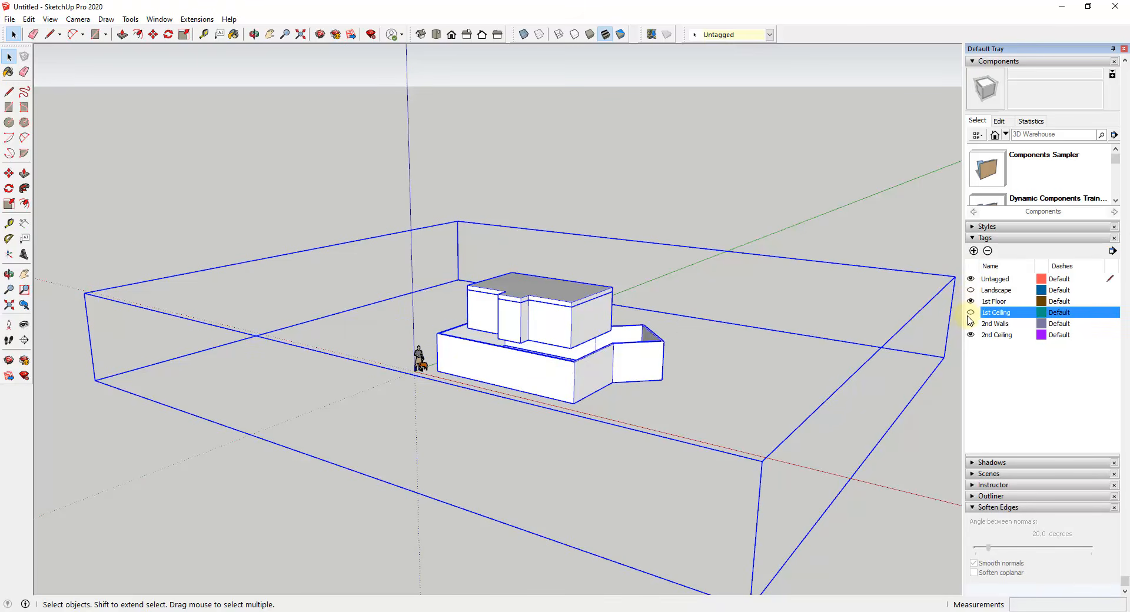
click(970, 313)
click(970, 335)
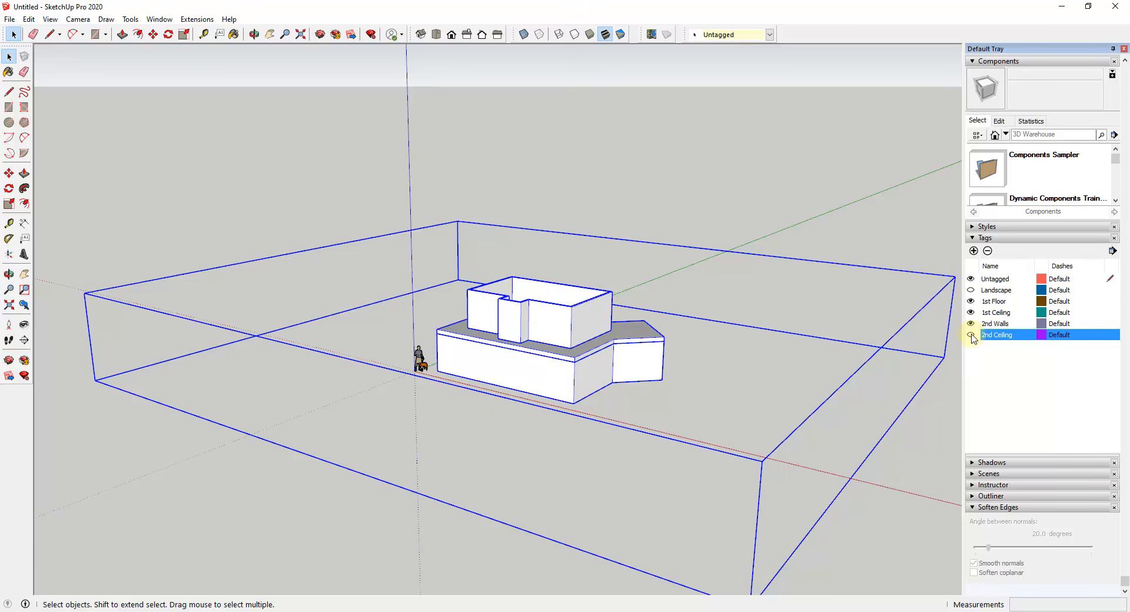
click(971, 335)
click(971, 324)
click(970, 323)
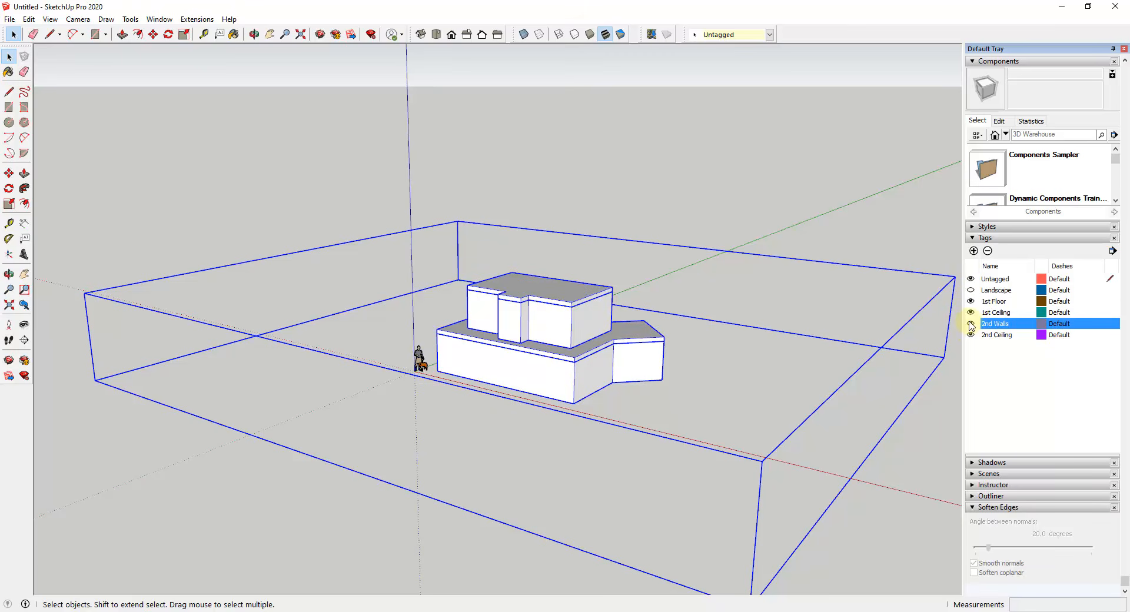
Step: Add a scene that captures the whole house shell from its angled-wing side with the landscape hidden
middle_drag(696, 394, 530, 309)
scroll(541, 339, down, 2)
scroll(394, 348, up, 6)
click(51, 20)
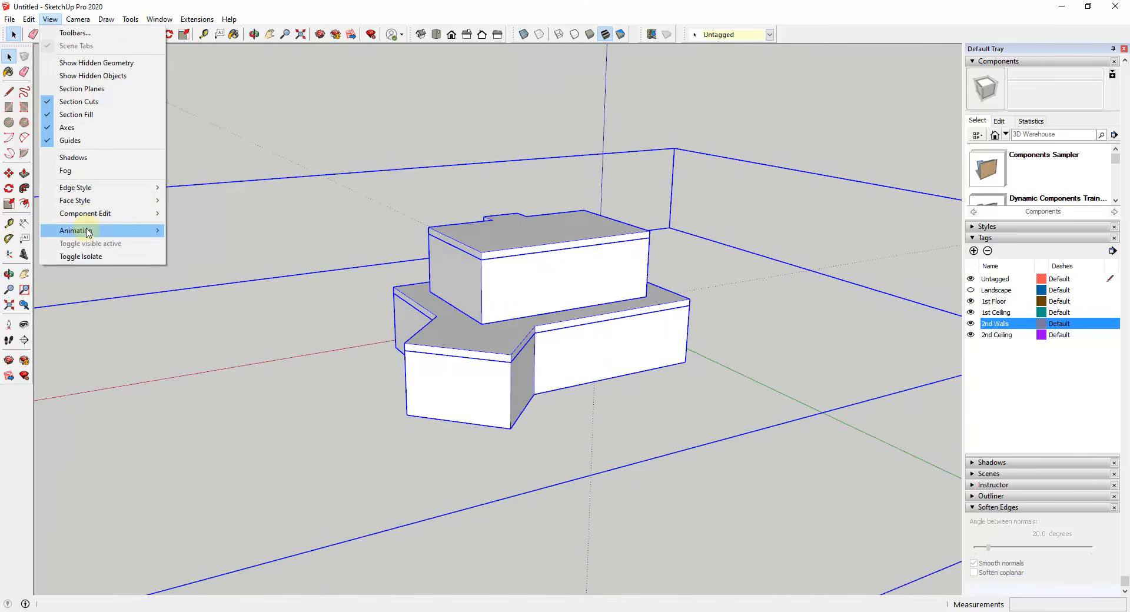
mouse_move(88, 232)
click(200, 231)
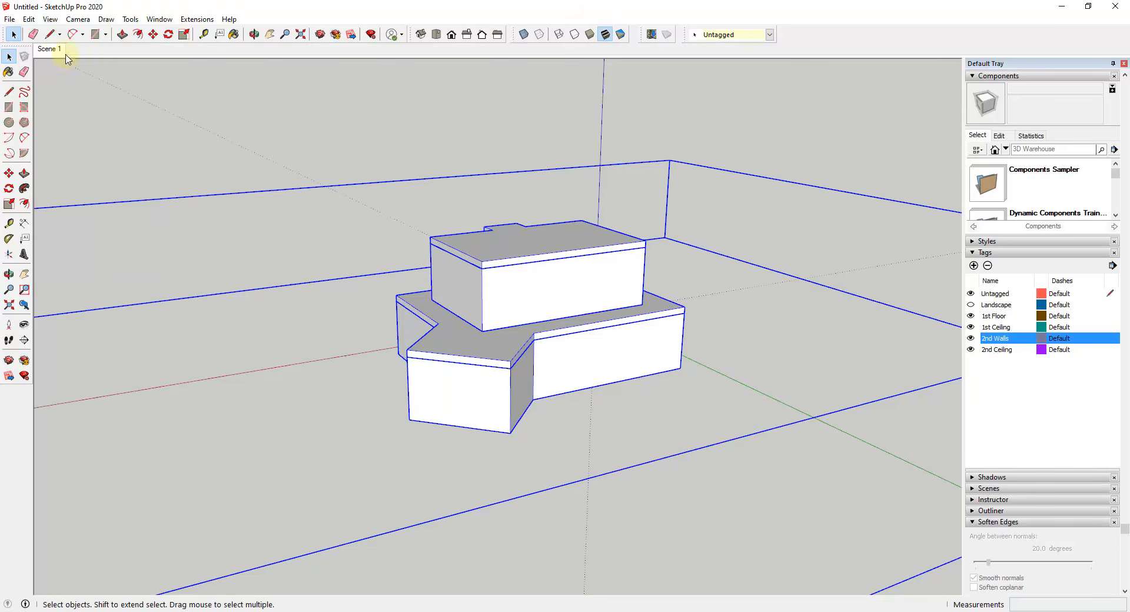
Step: Rename the overall house scene as OverallWorking
right_click(50, 52)
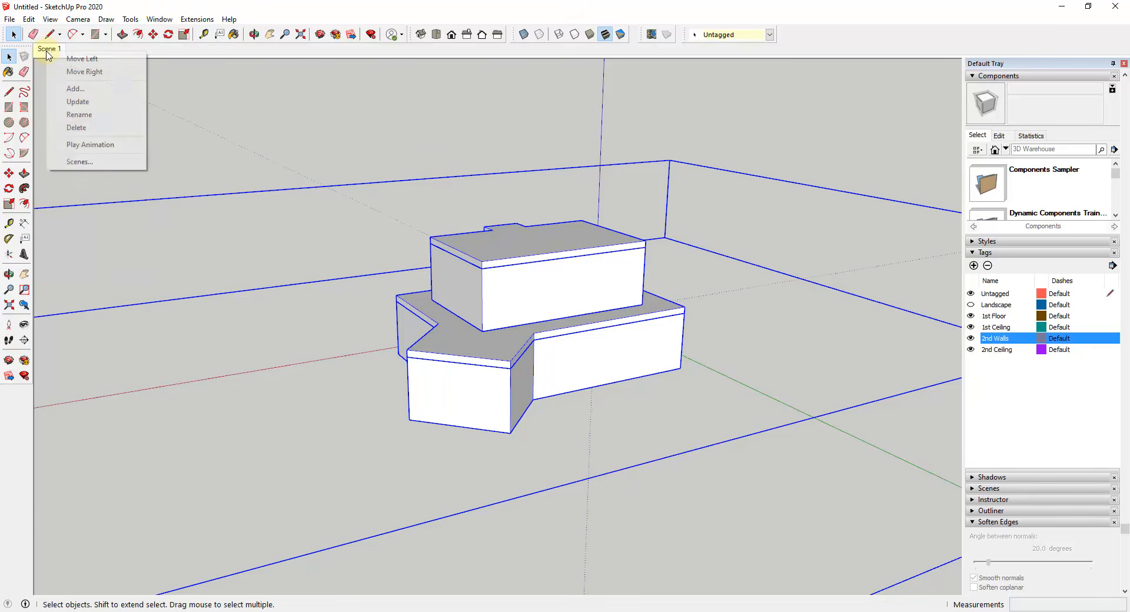
click(81, 114)
text(O)
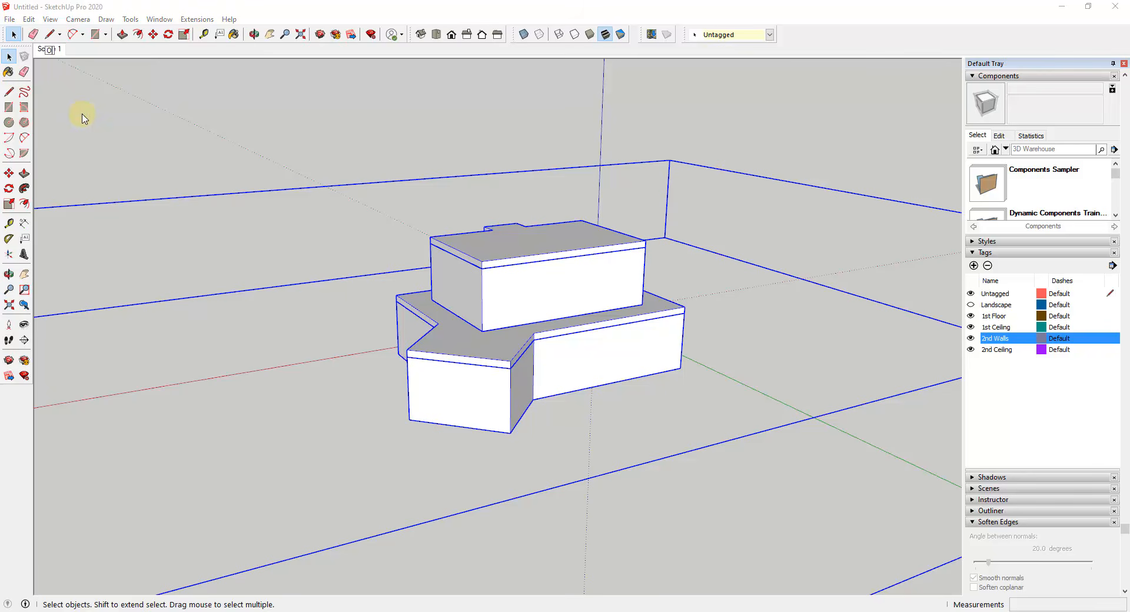
text(verallWorking)
key(Return)
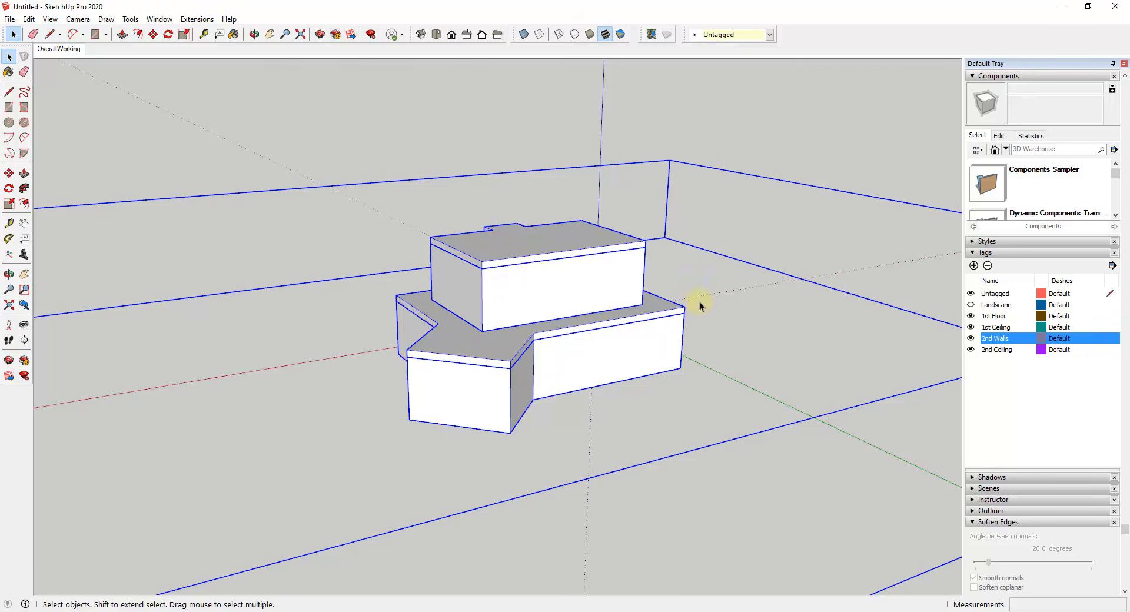
Step: Hide the 2nd Walls, 2nd Ceiling and 1st Ceiling tags to expose the first-floor walls from above
double_click(998, 339)
middle_drag(566, 372, 571, 367)
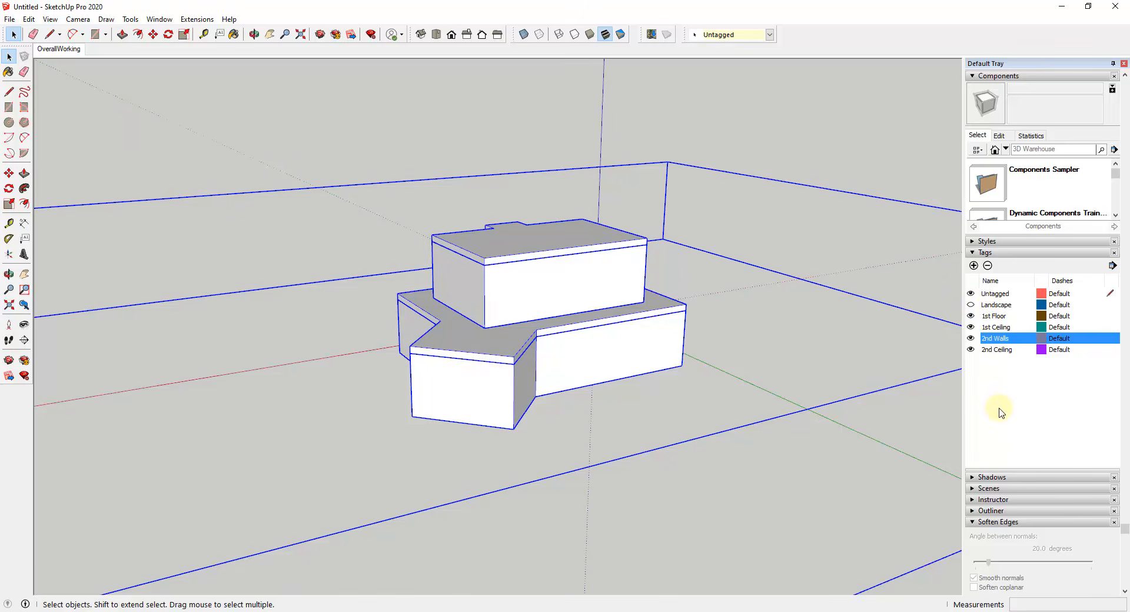
click(971, 338)
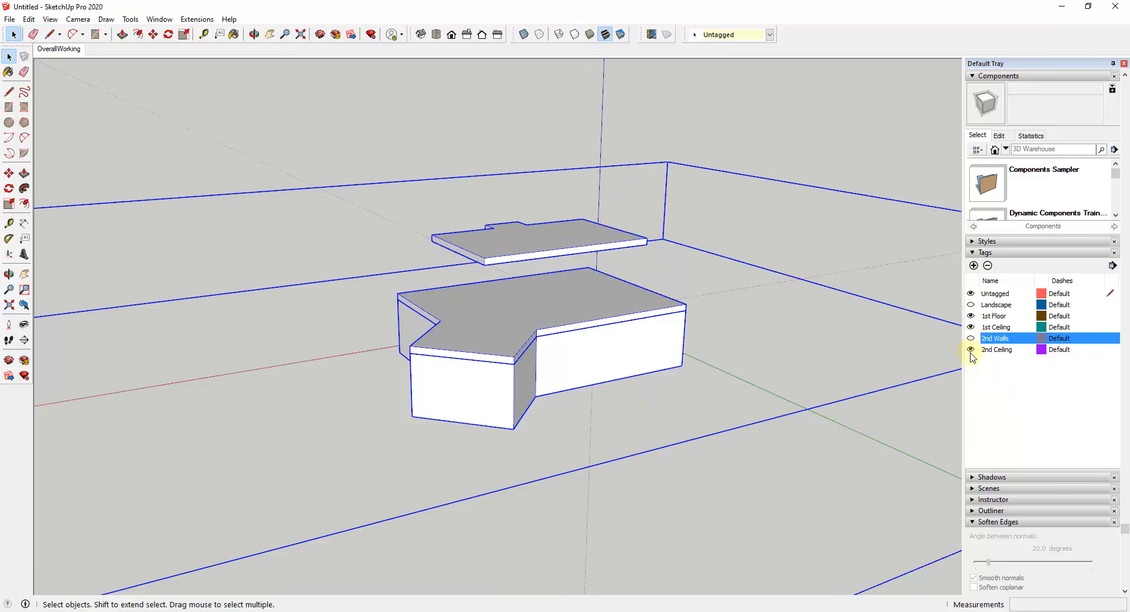
click(971, 350)
click(970, 327)
middle_drag(675, 334, 560, 404)
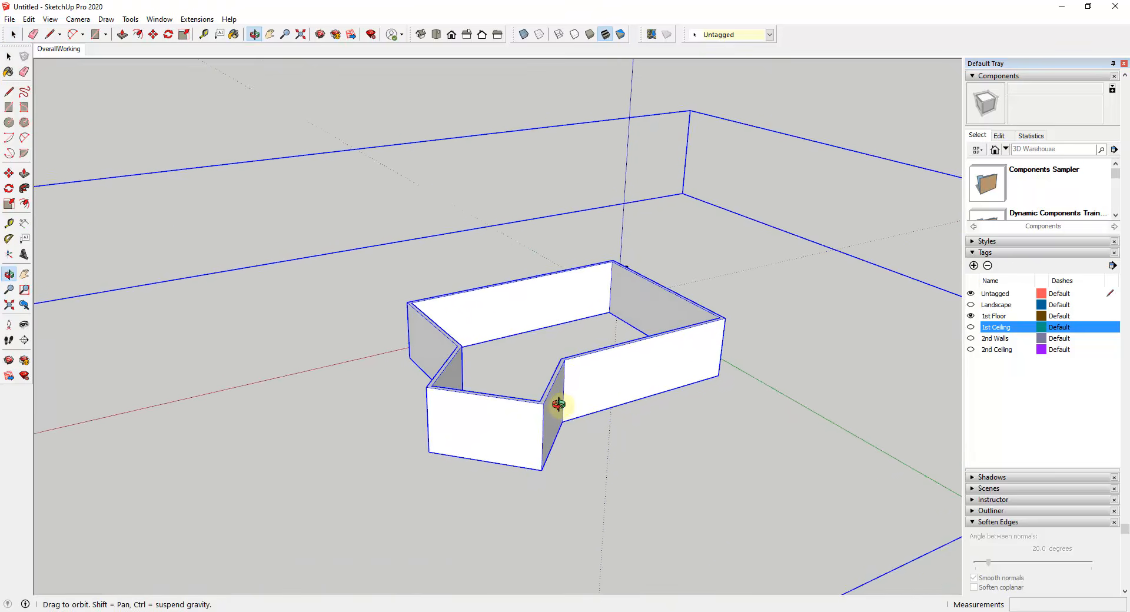
Step: Add a scene of the exposed first-floor walls and name it L1Working
right_click(57, 58)
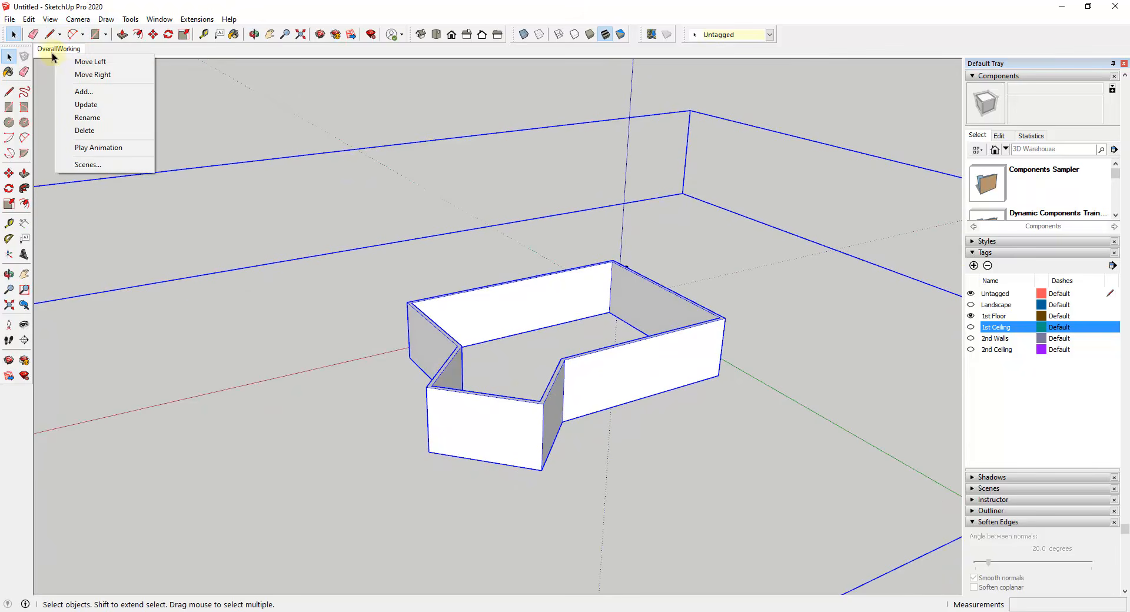
click(83, 91)
right_click(100, 49)
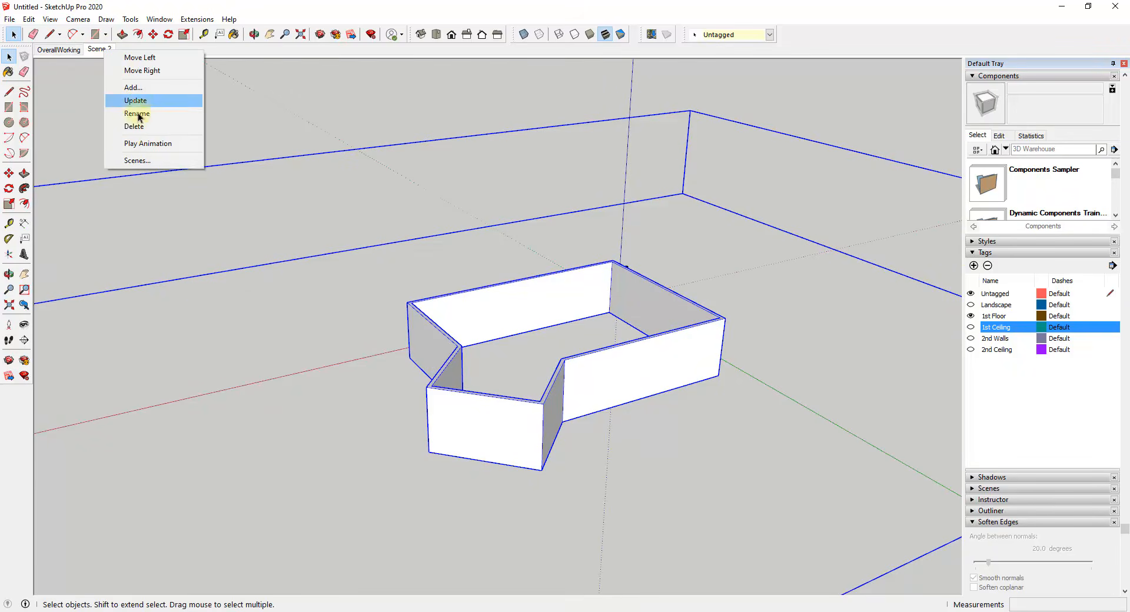
click(145, 115)
text(L1)
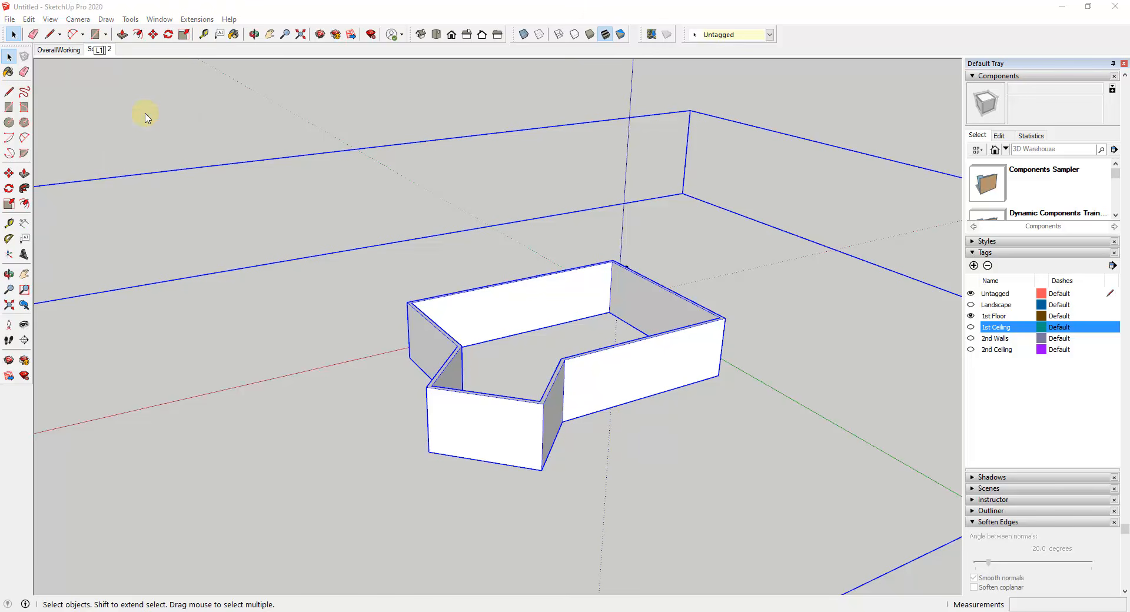
text(Working)
key(Return)
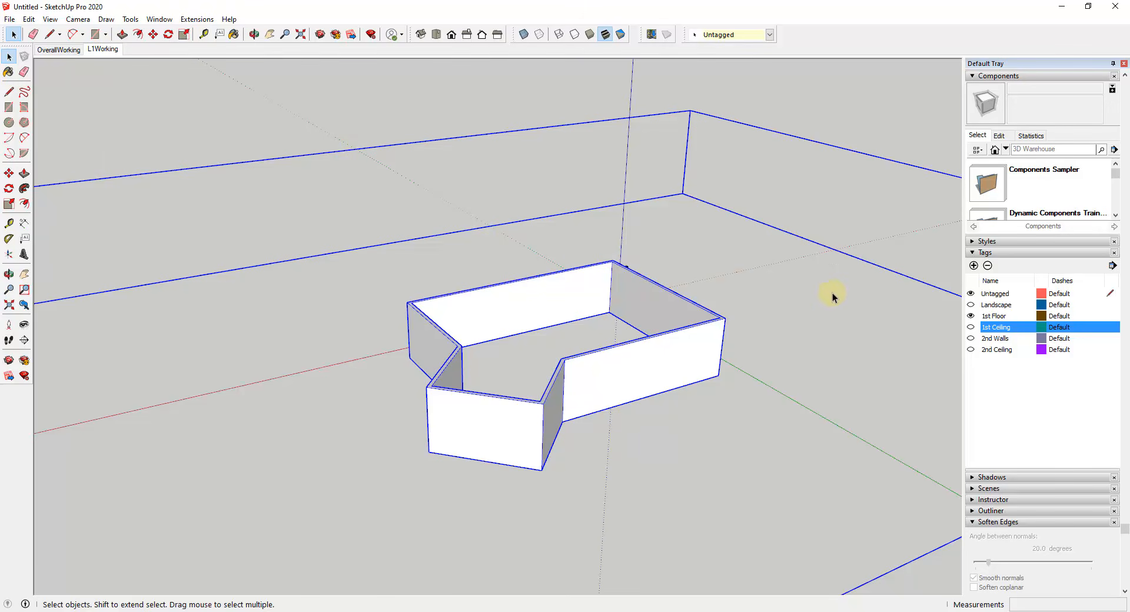
Step: Hide the 1st Floor tag and show the 2nd Walls and 1st Ceiling tags, framing the upper level from above
scroll(977, 327, up, 2)
click(971, 386)
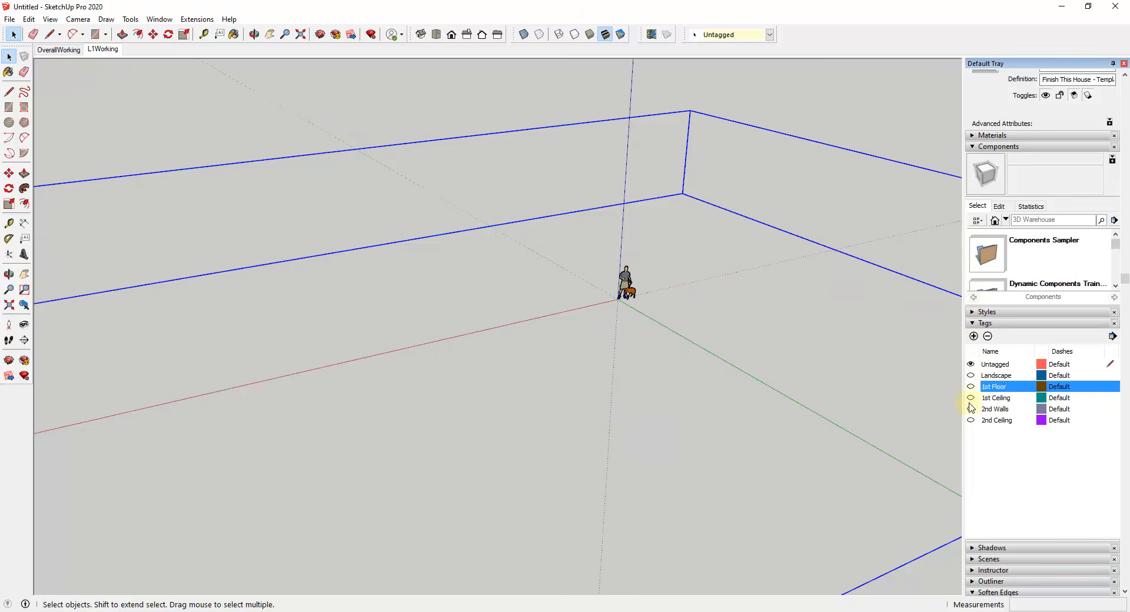
click(970, 409)
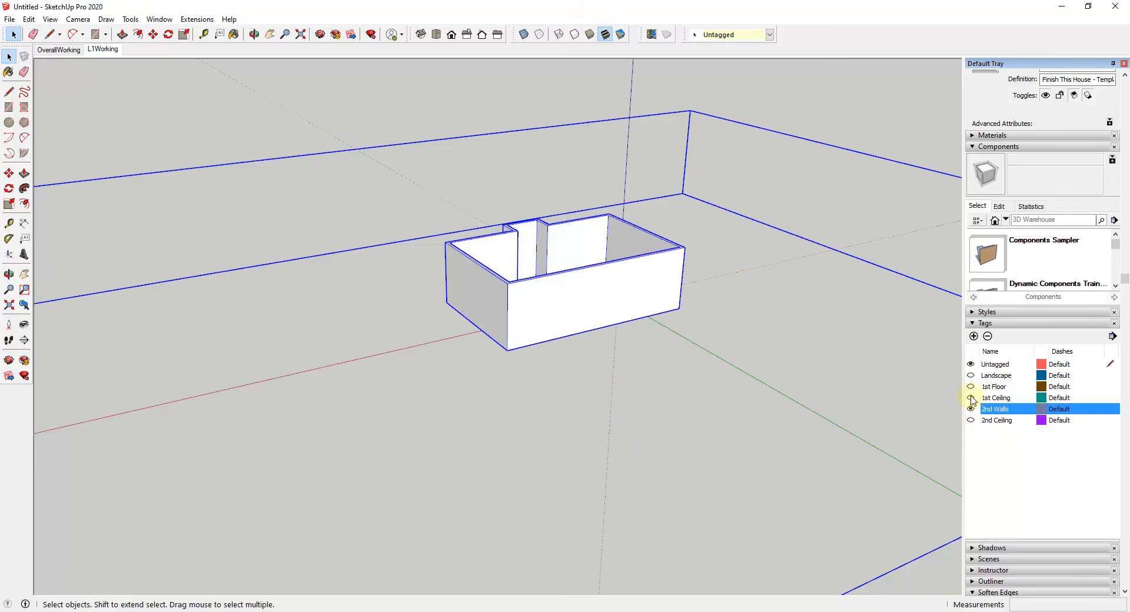
click(971, 398)
middle_drag(629, 278, 580, 299)
scroll(569, 289, up, 5)
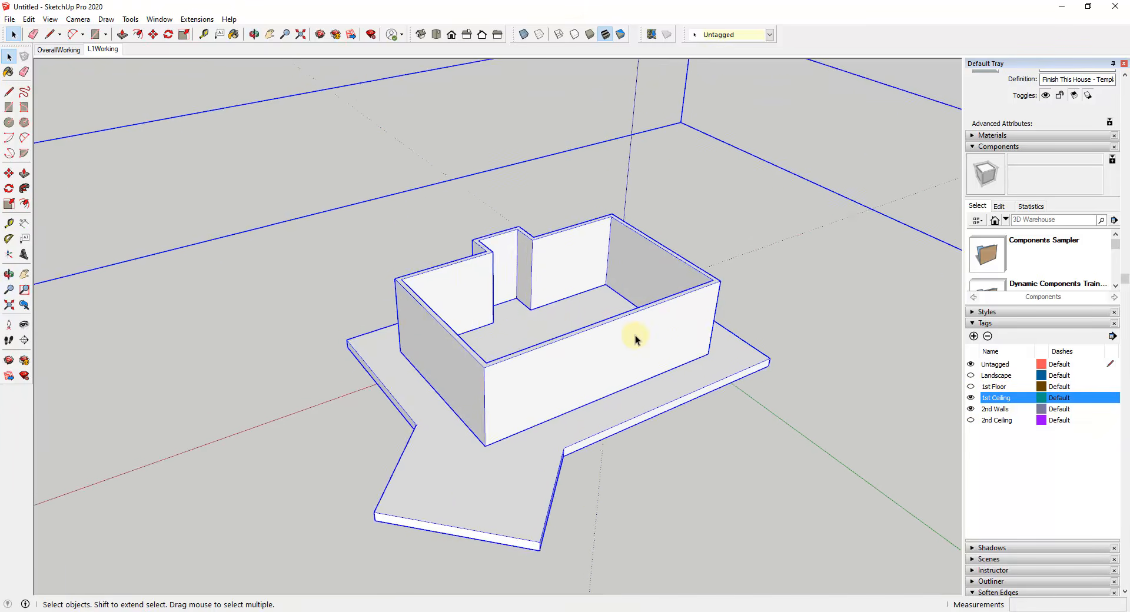
Step: Add a scene of the second-floor walls on the first ceiling slab and name it L2Working
right_click(97, 49)
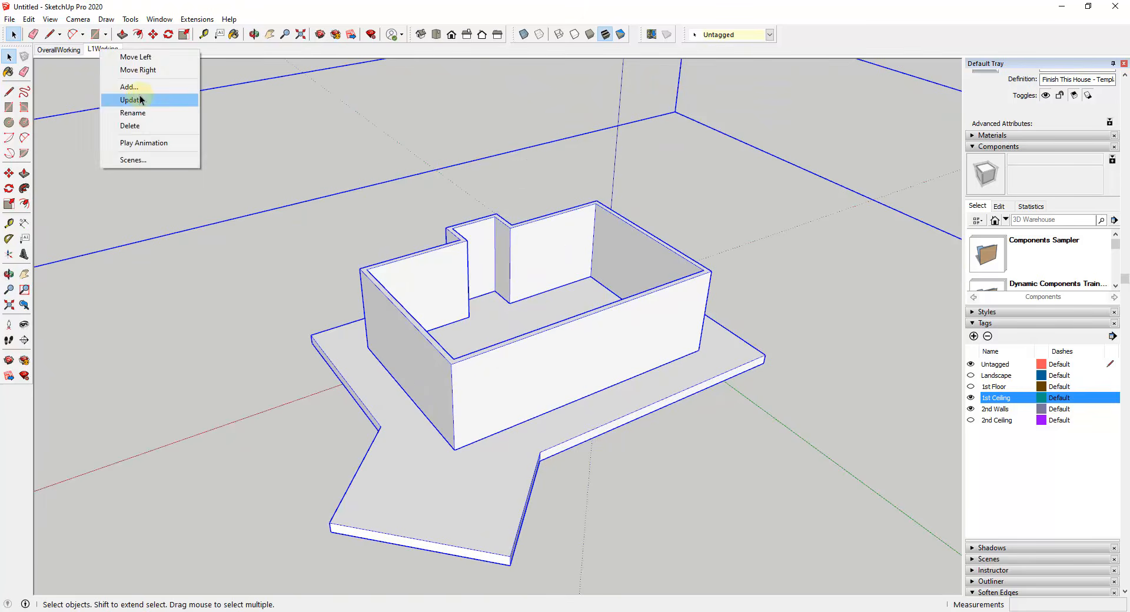
click(139, 89)
right_click(137, 50)
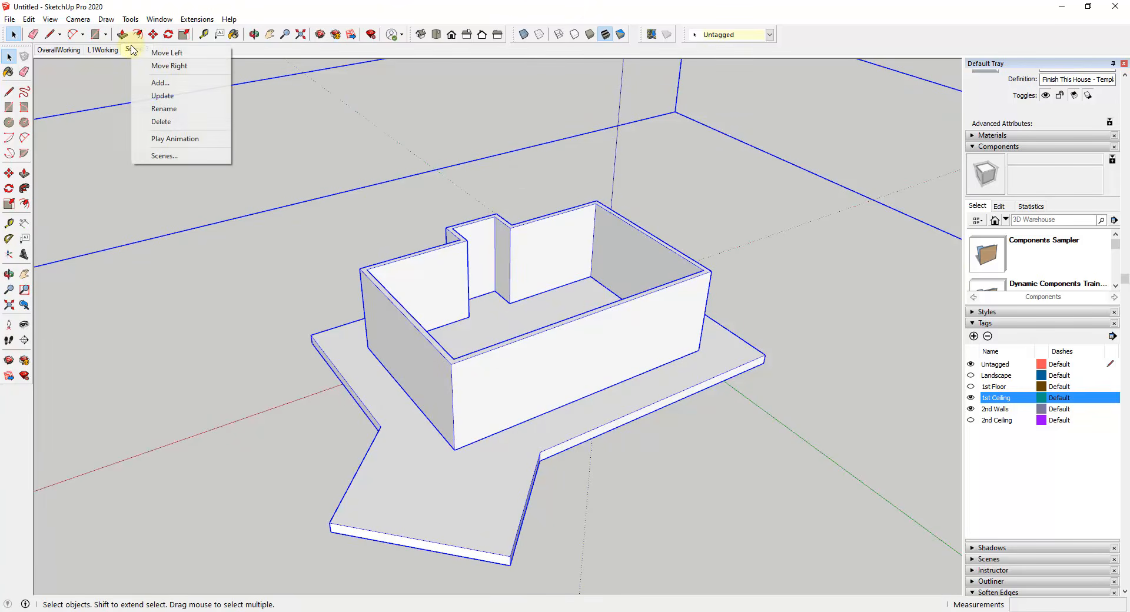
click(181, 110)
text(L2Worki)
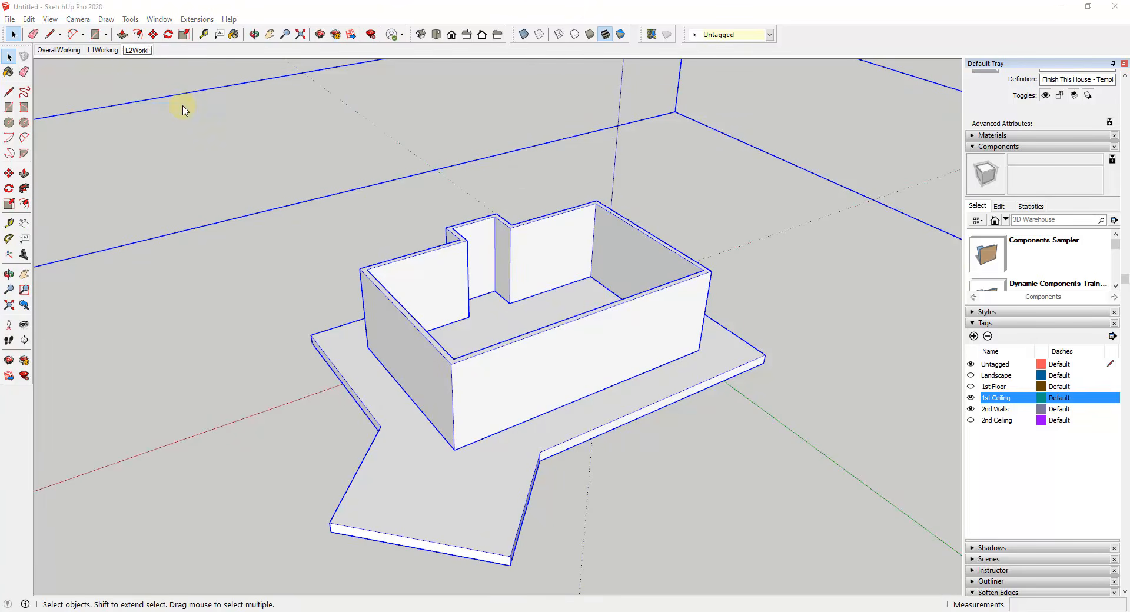
text(ng)
key(Return)
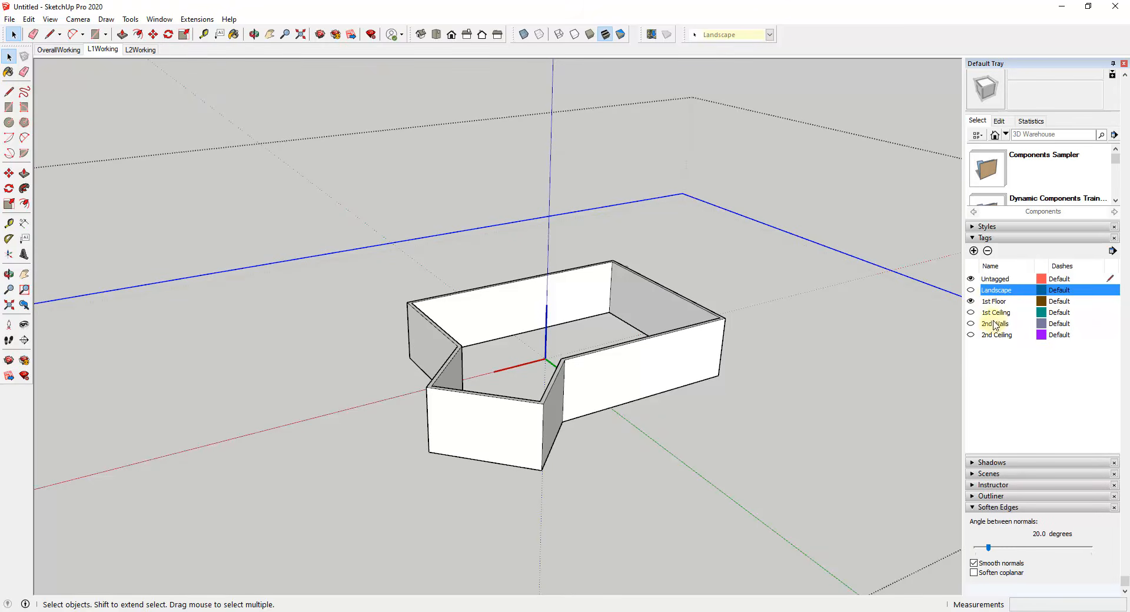
Step: In the Outliner, rename the unnamed group on the Landscape tag, directly inside the Finish This House template, as Landscape
click(975, 496)
scroll(991, 366, down, 4)
click(1020, 346)
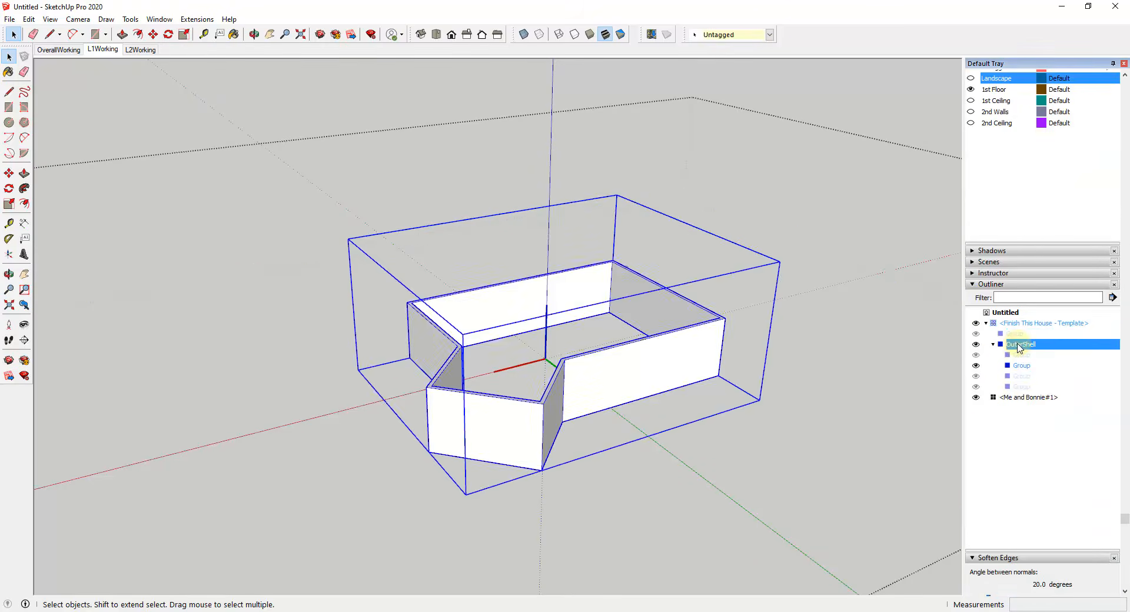
click(1019, 336)
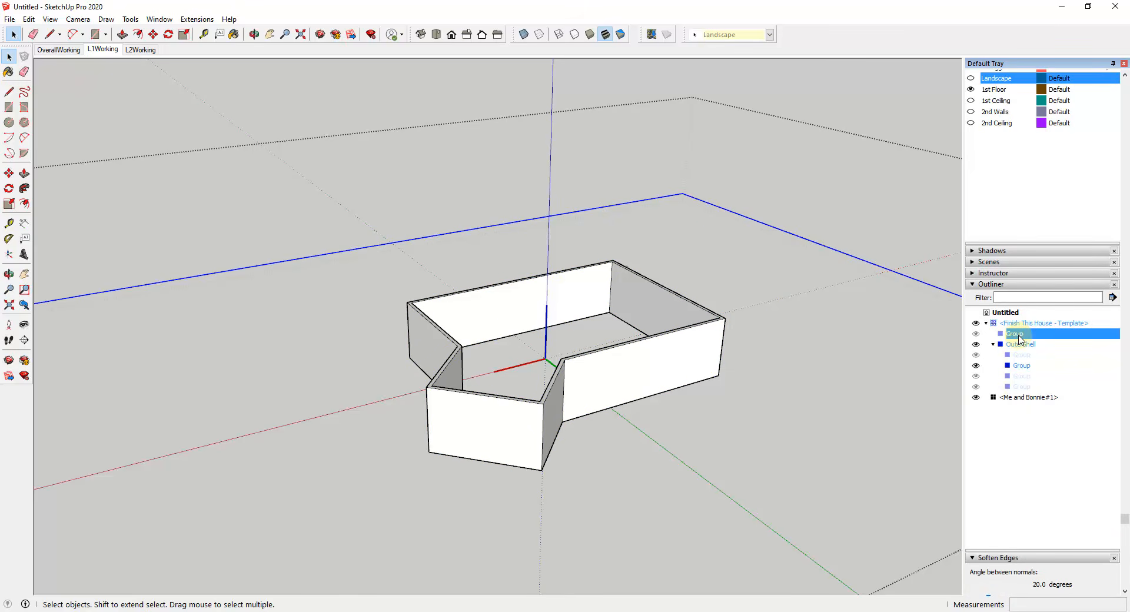
right_click(1017, 337)
mouse_move(1018, 339)
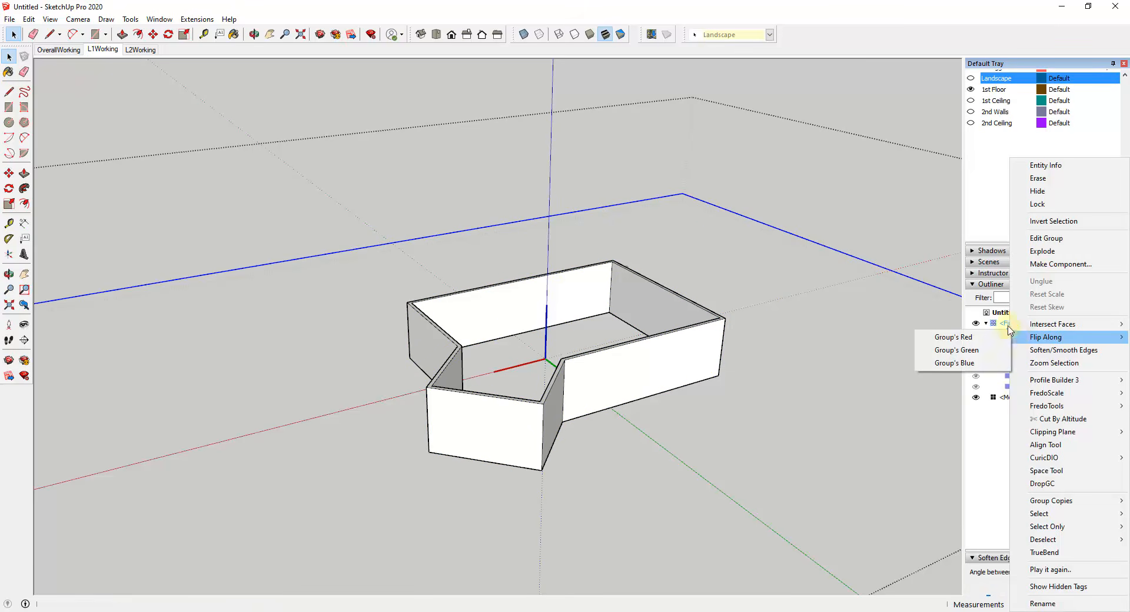
click(999, 322)
click(1022, 336)
right_click(1021, 336)
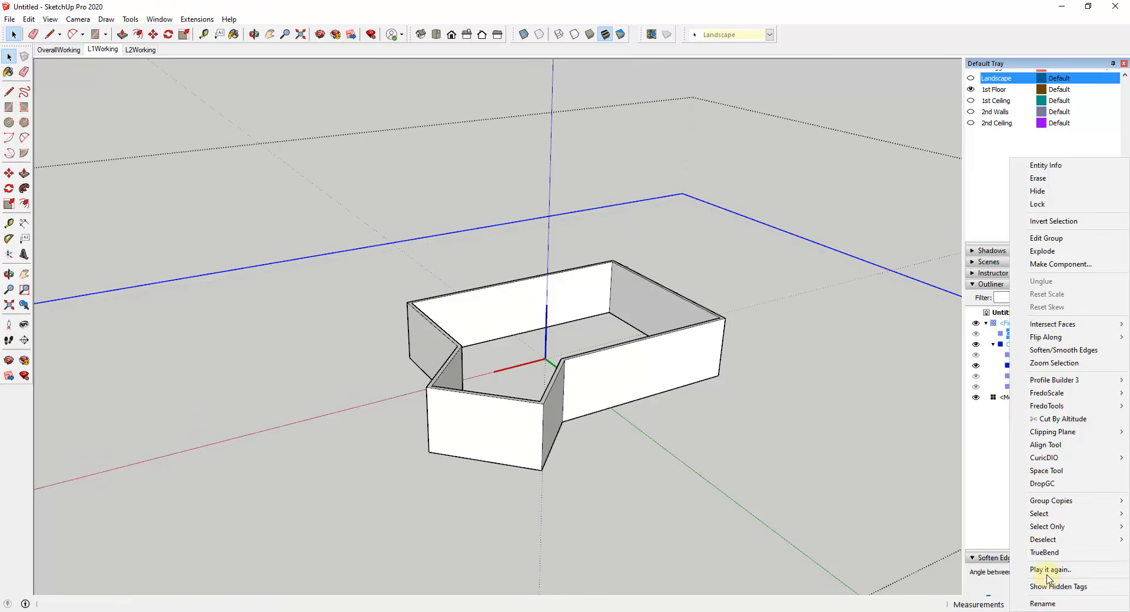
click(1048, 604)
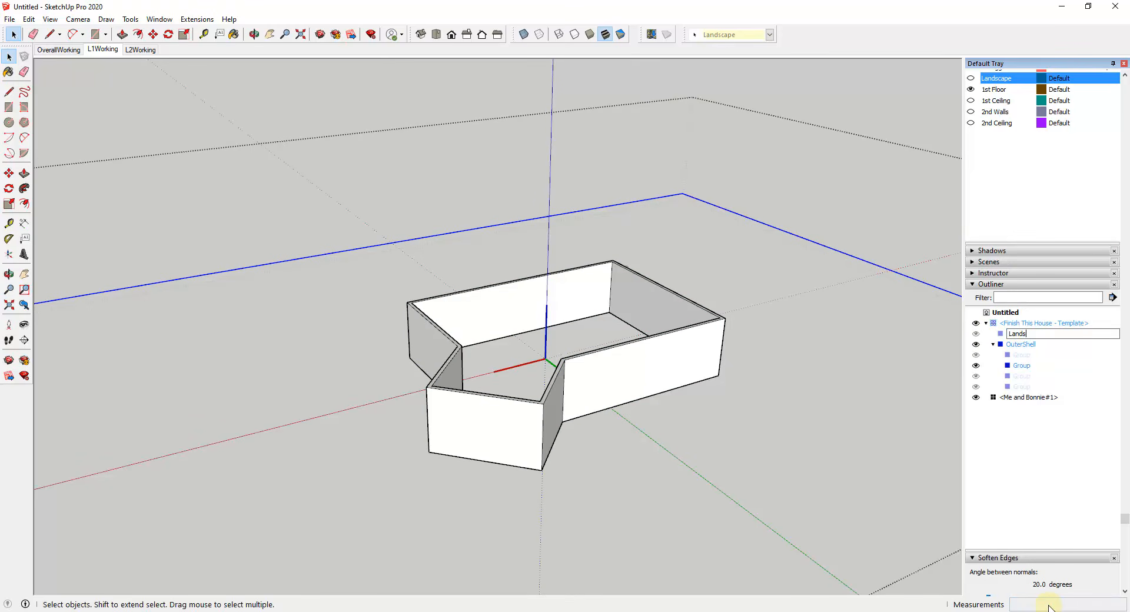
text(Landscape)
key(Return)
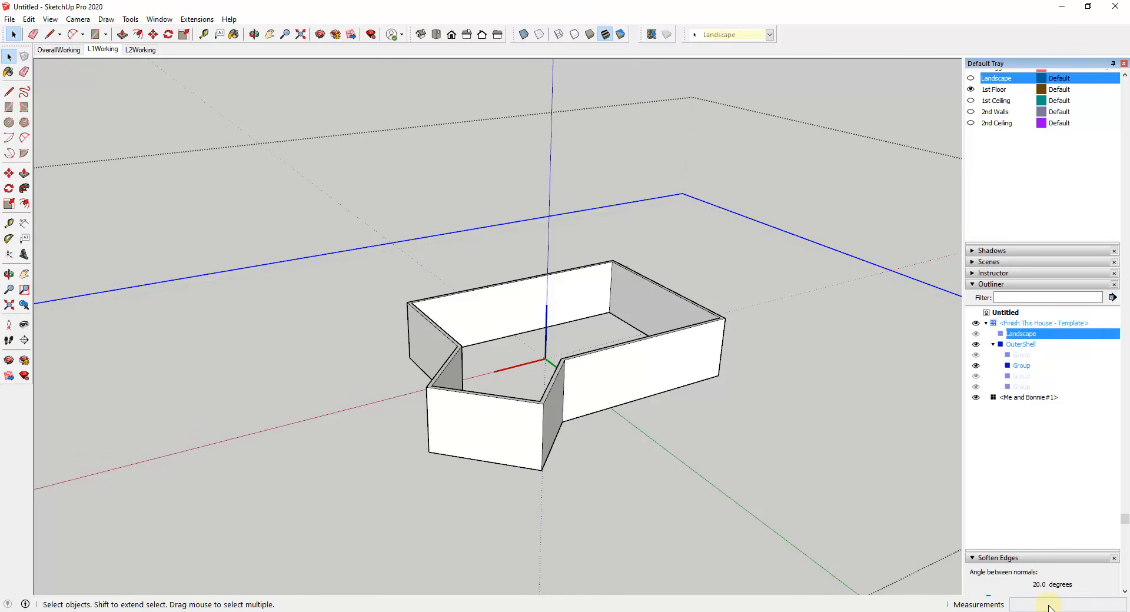
Step: Rename the OuterShell subgroup that holds the second-floor walls as Walls
click(1022, 347)
click(1021, 356)
click(1020, 368)
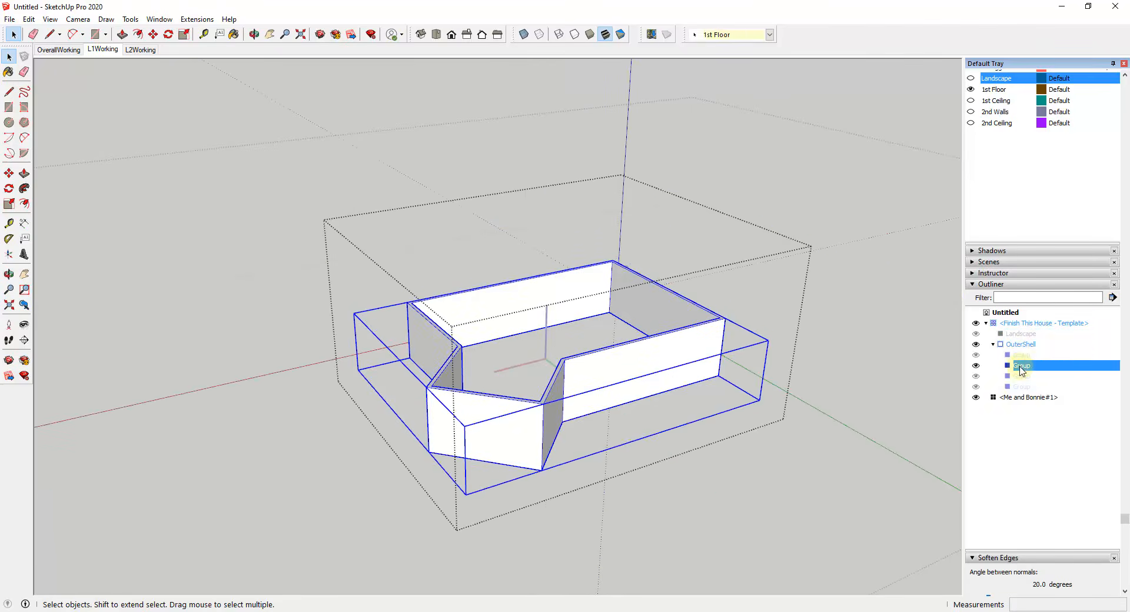
ctrl+click(1019, 358)
click(1020, 379)
click(1046, 606)
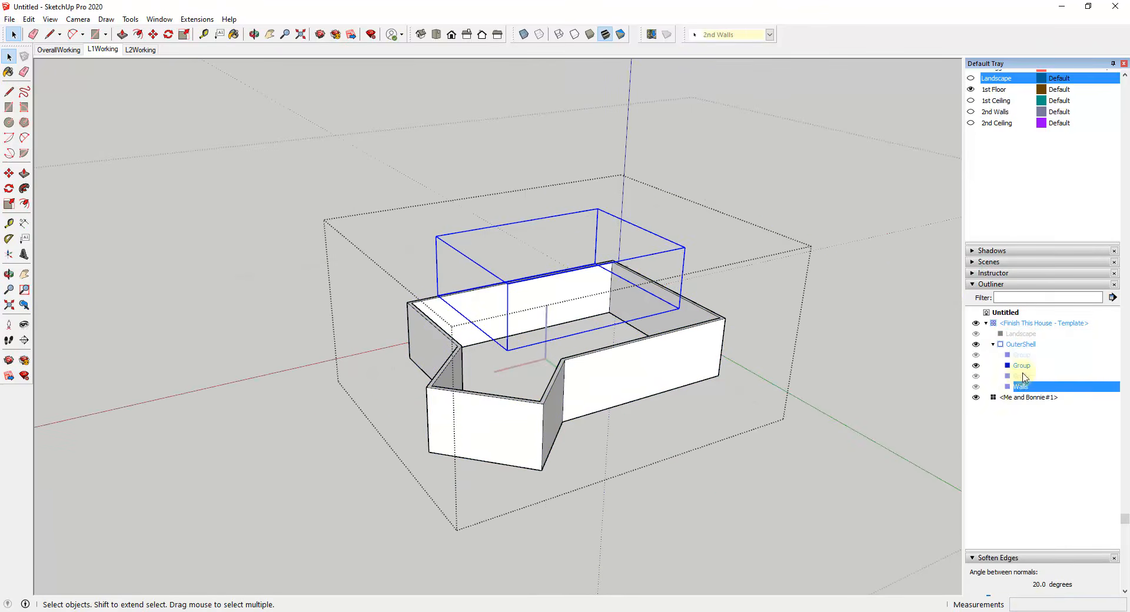
Step: Rename the OuterShell subgroup on the 2nd Ceiling tag as Roof and the first-floor wall subgroup as Walls
right_click(1022, 377)
click(1031, 606)
click(1023, 356)
right_click(1023, 365)
click(1045, 604)
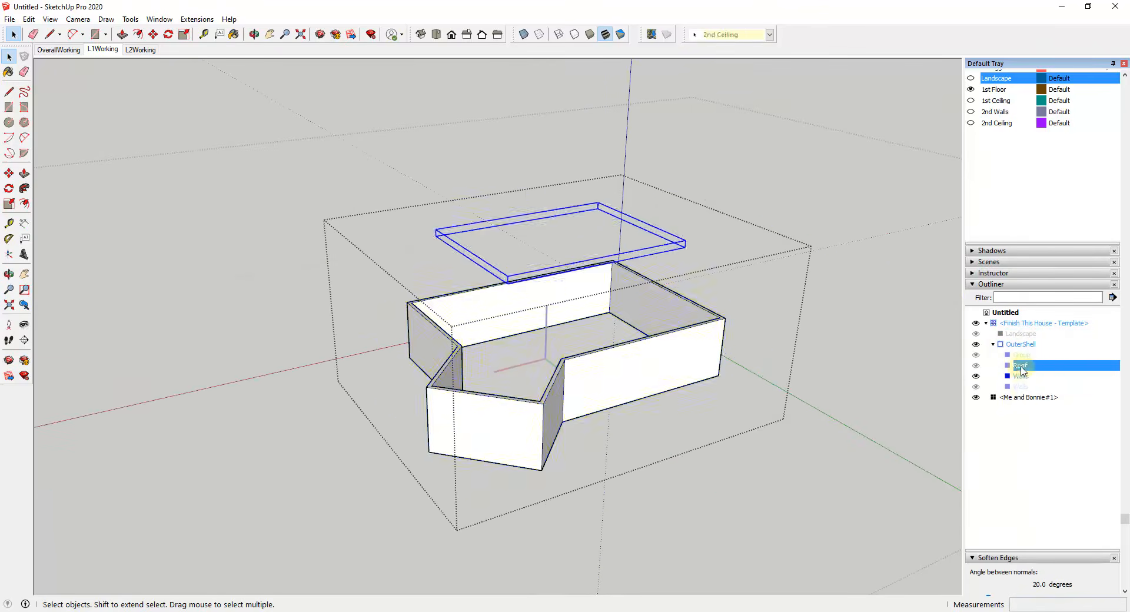
Step: Group the second-floor Roof and Walls together inside OuterShell and name the new group Level 2
ctrl+click(1022, 386)
right_click(1025, 393)
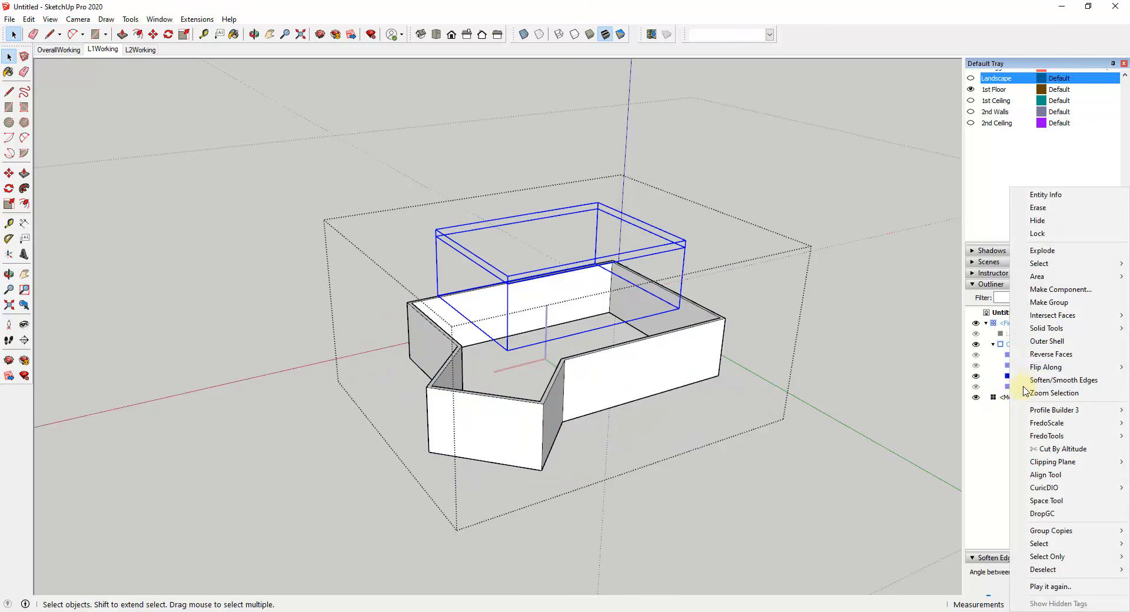
click(1033, 302)
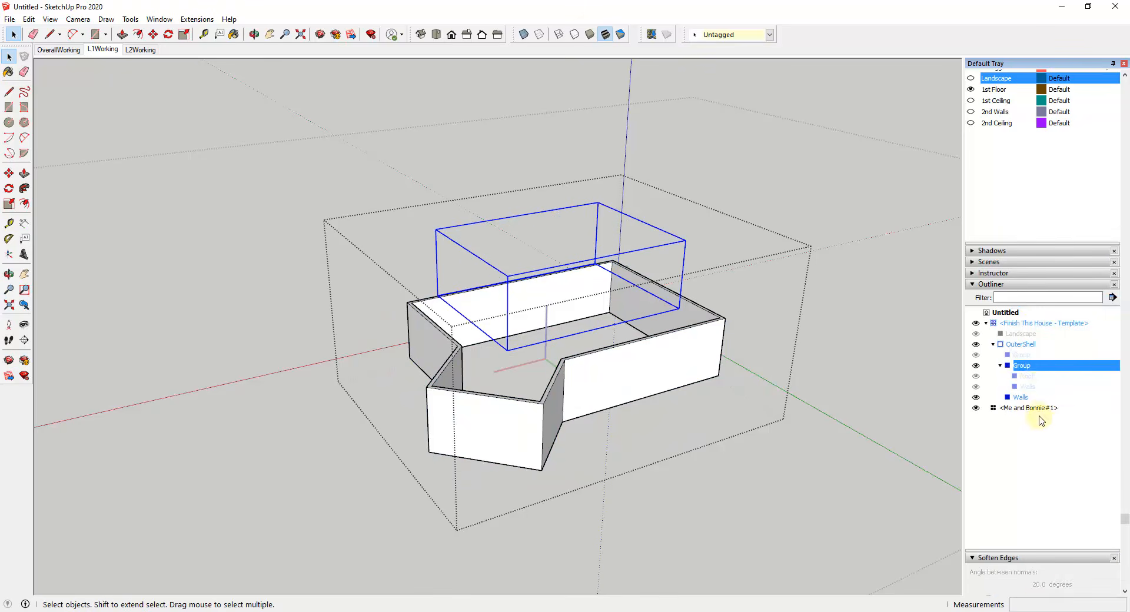
right_click(1018, 367)
click(1040, 604)
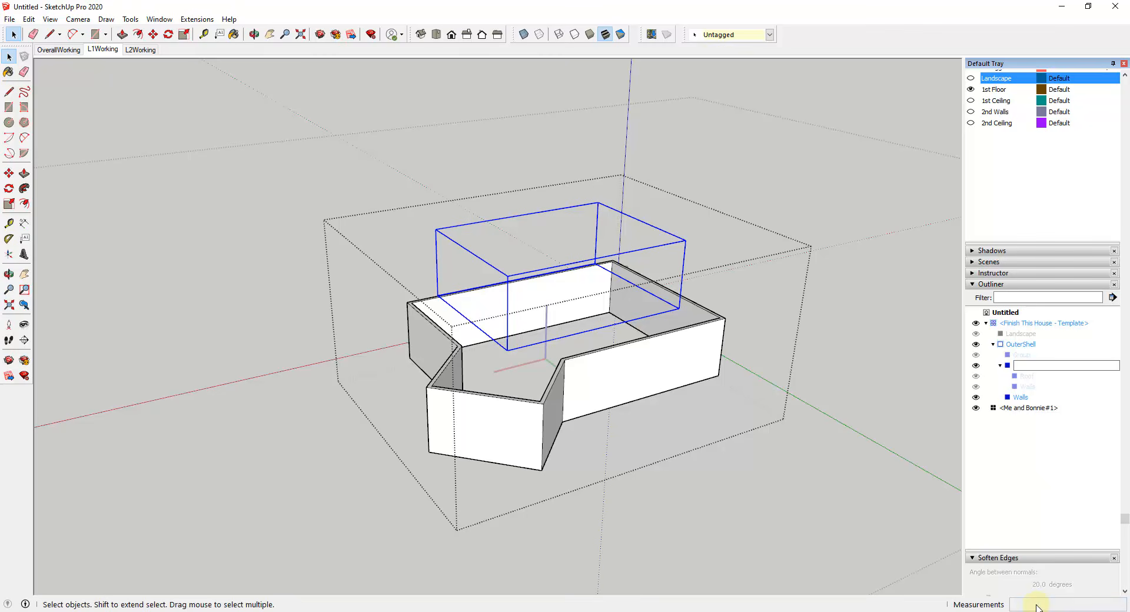
key(Return)
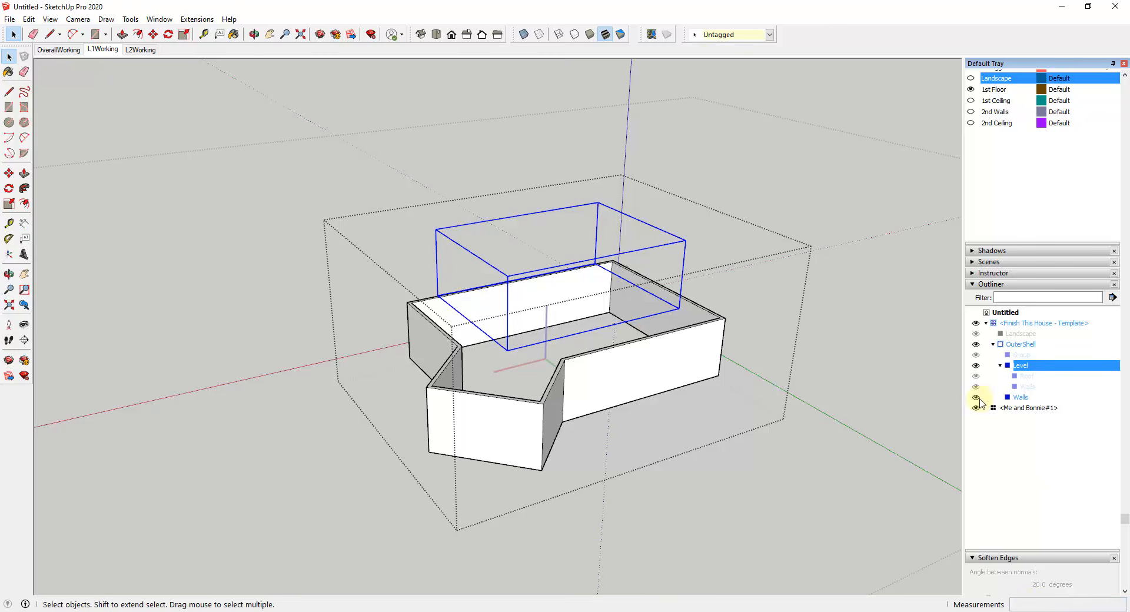
right_click(1022, 368)
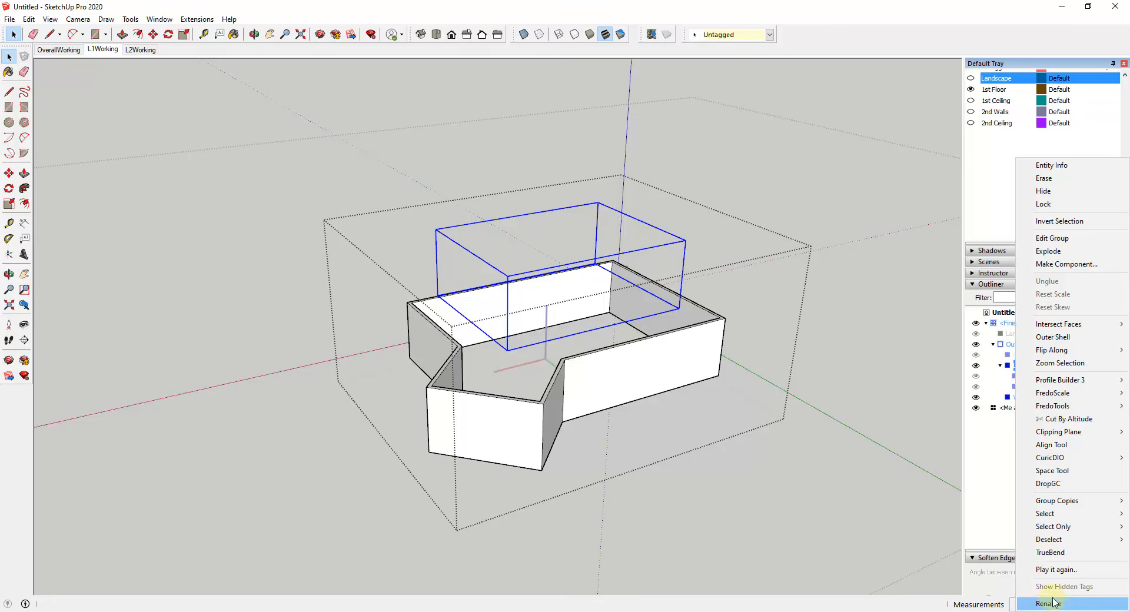
click(1049, 604)
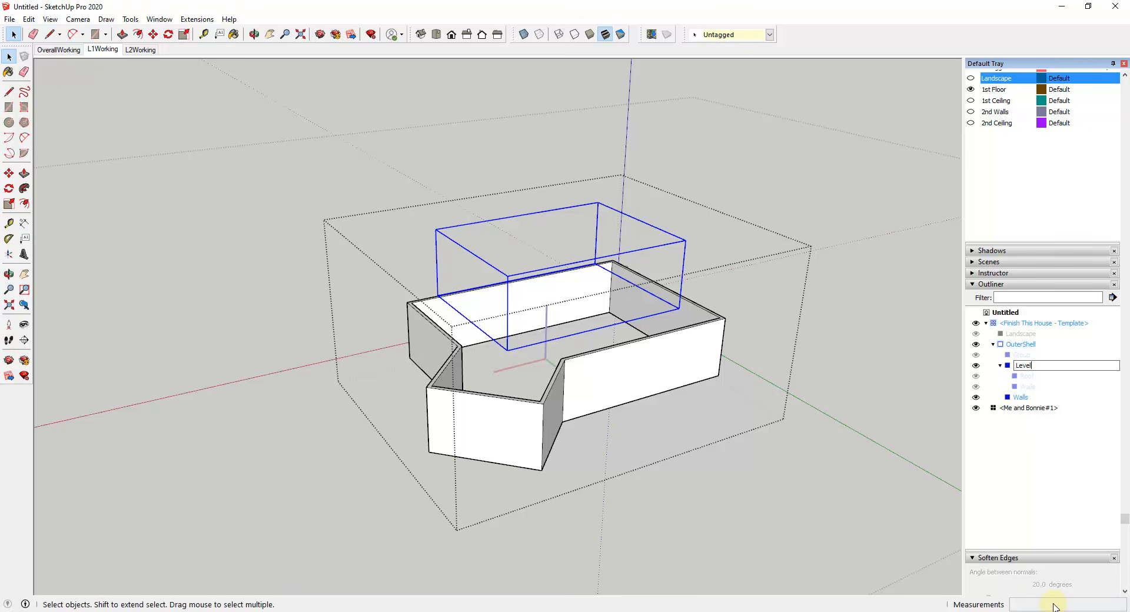
key(Return)
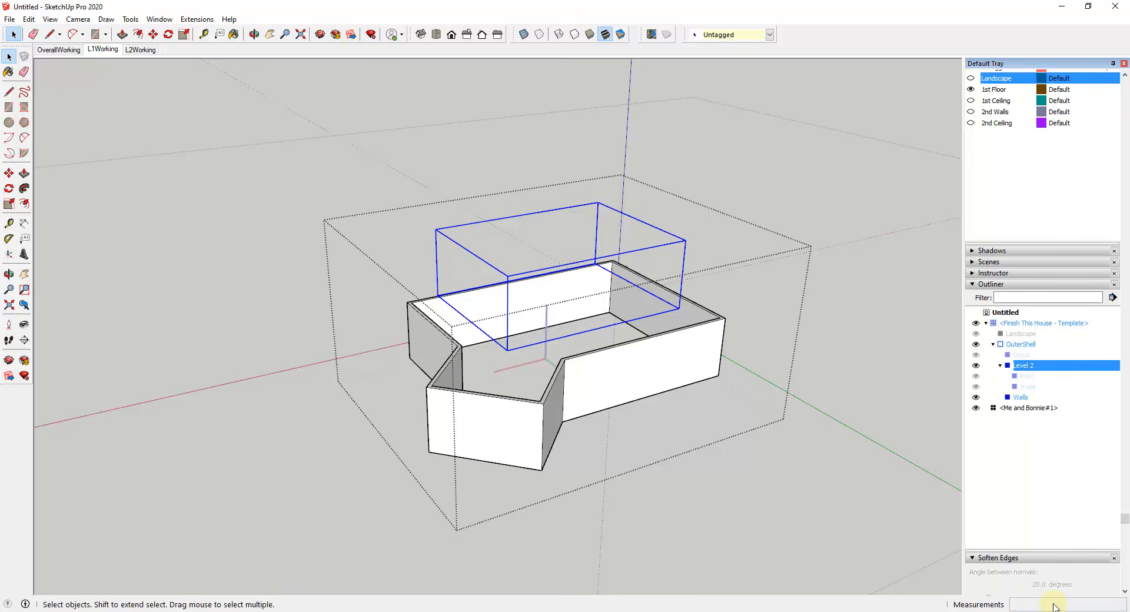
Step: Group the first-floor ceiling slab and Walls together inside OuterShell and name the new group Level 1
click(1017, 354)
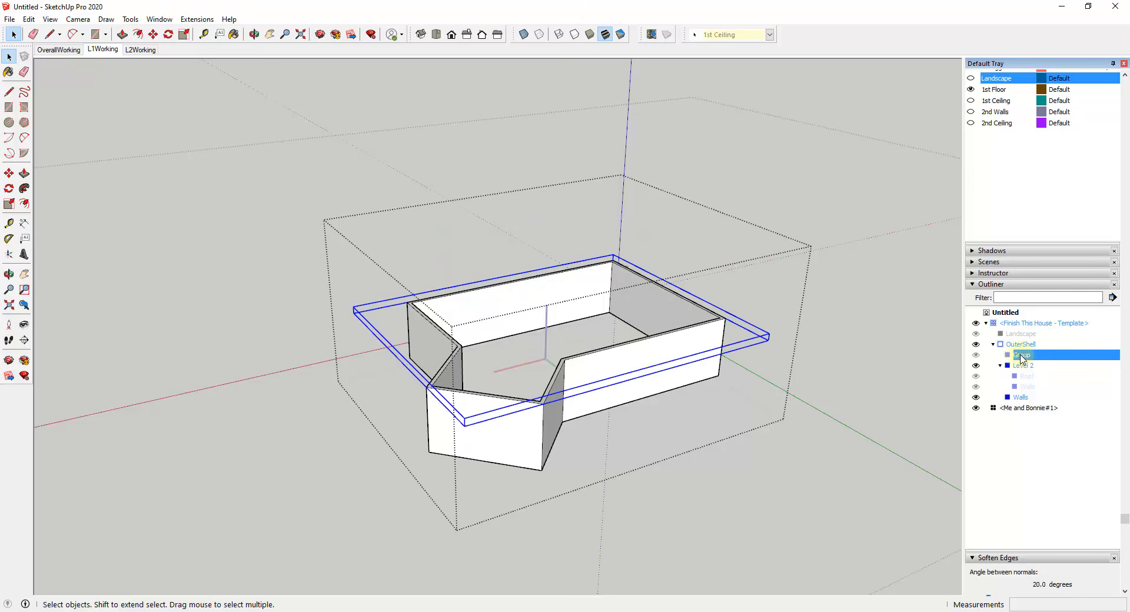
ctrl+click(1021, 398)
right_click(1028, 357)
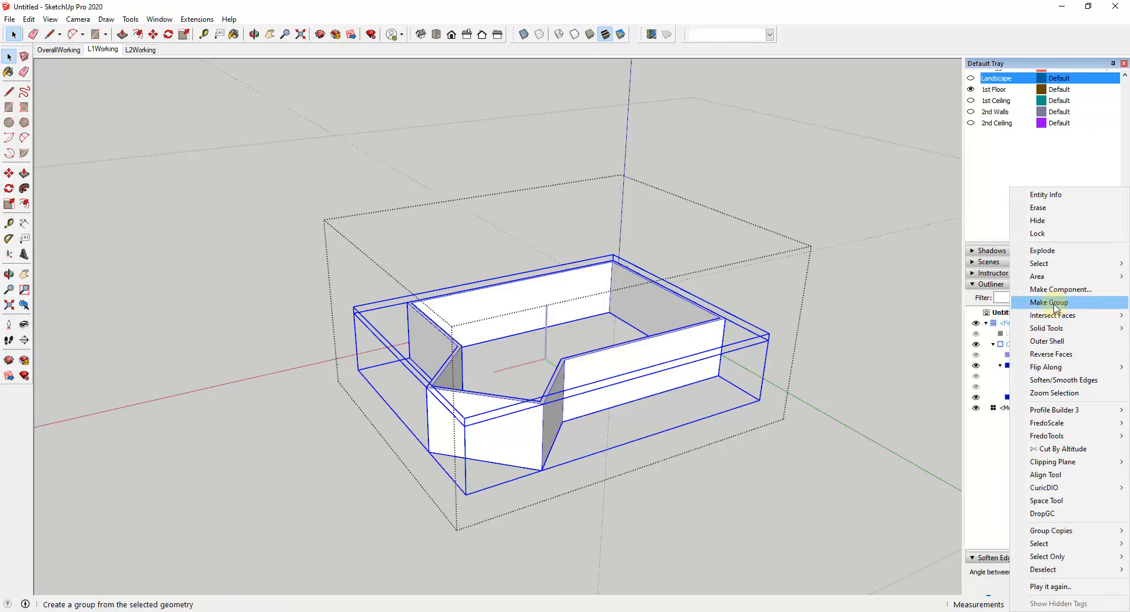
click(1035, 300)
right_click(1017, 360)
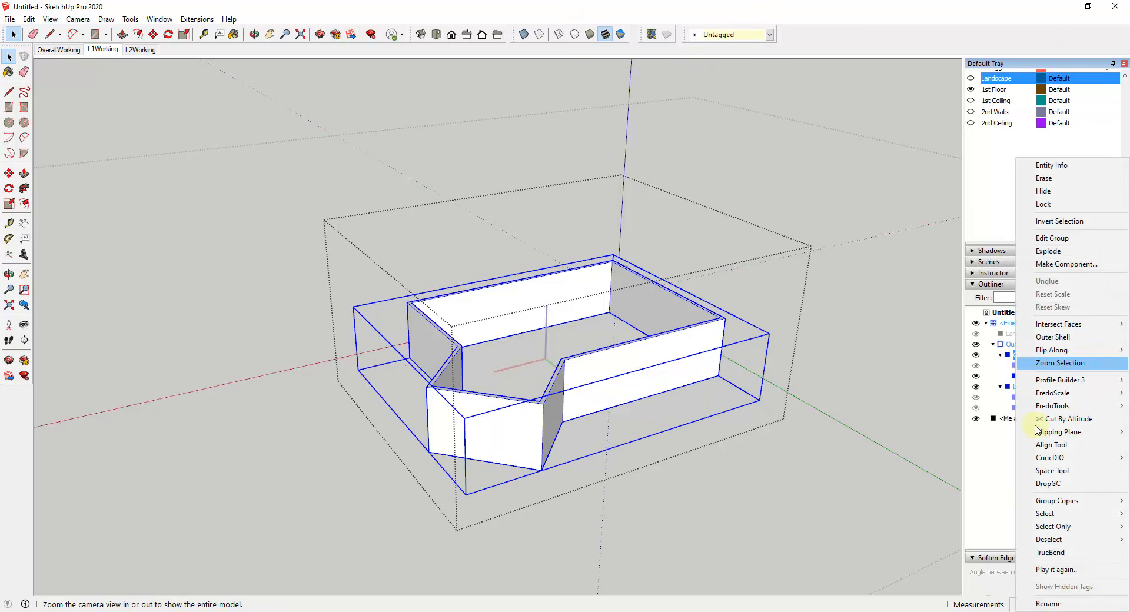
click(1047, 606)
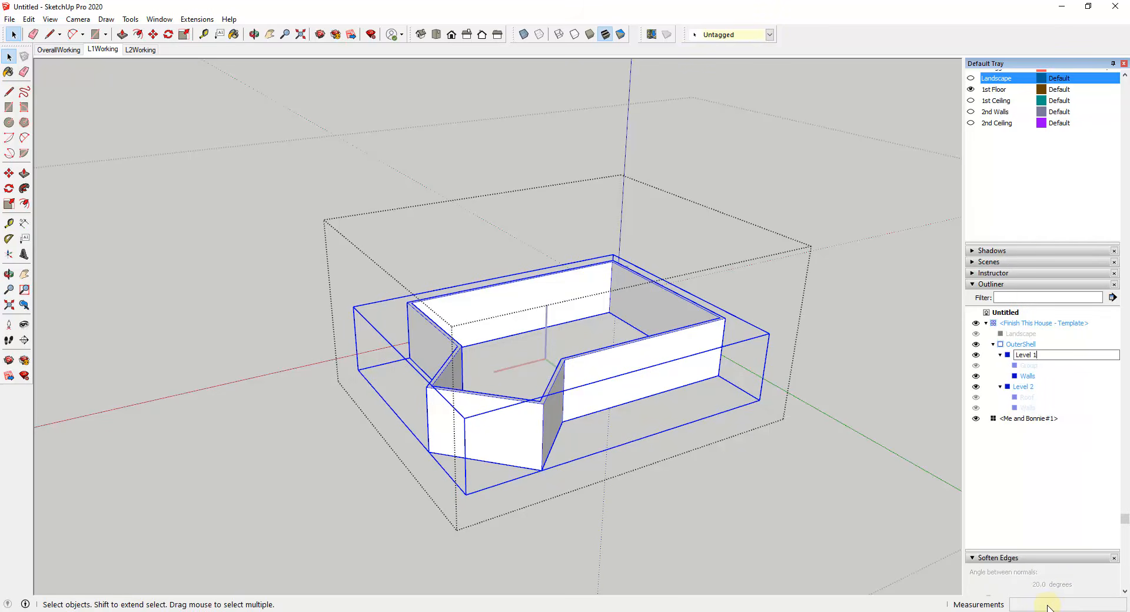
key(Return)
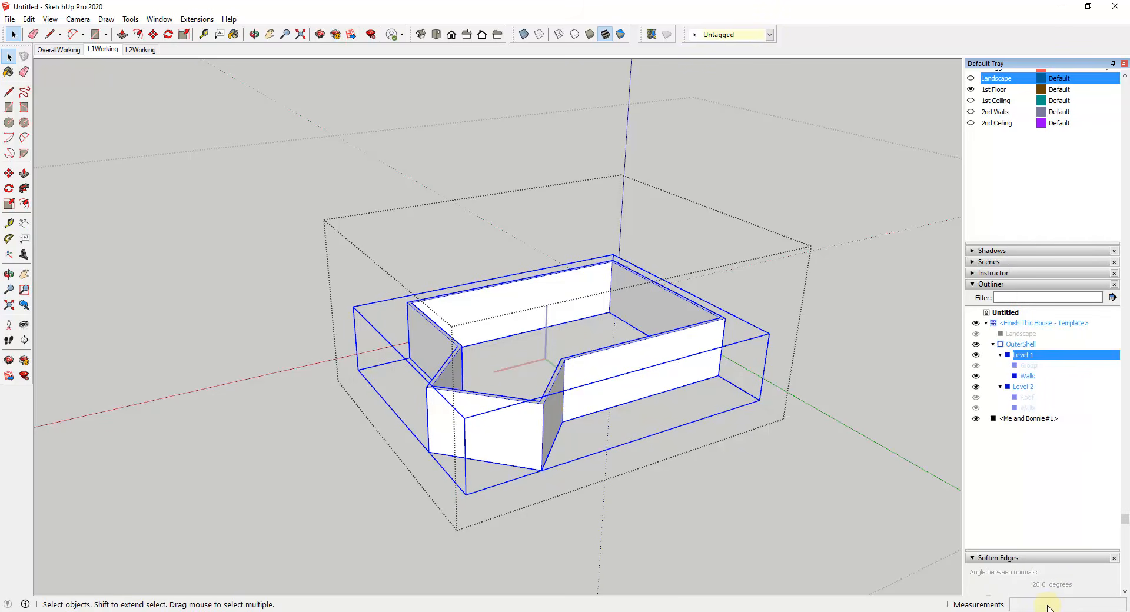
Step: Rename the unnamed ceiling slab group inside Level 1 as Roof
click(1028, 366)
right_click(1029, 366)
click(1048, 604)
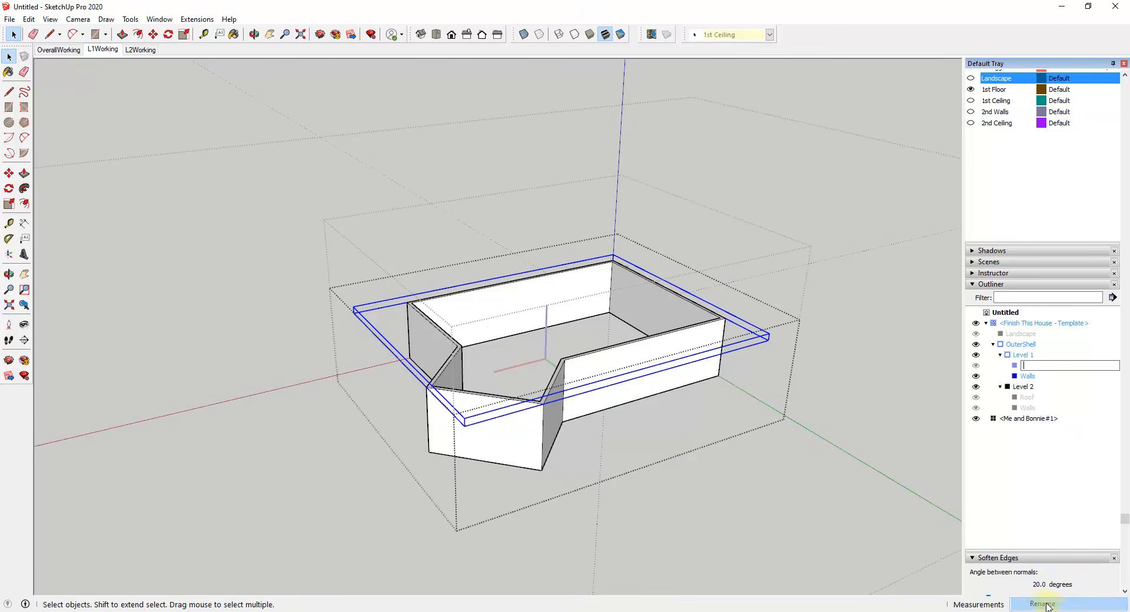
text(Roof)
key(Return)
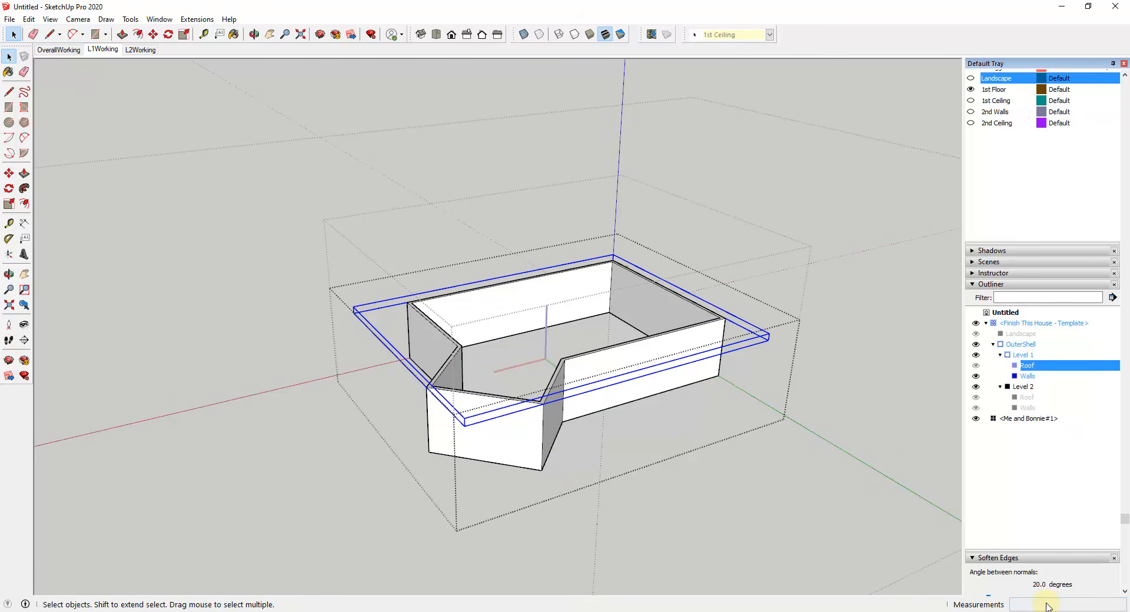
scroll(1053, 432, up, 2)
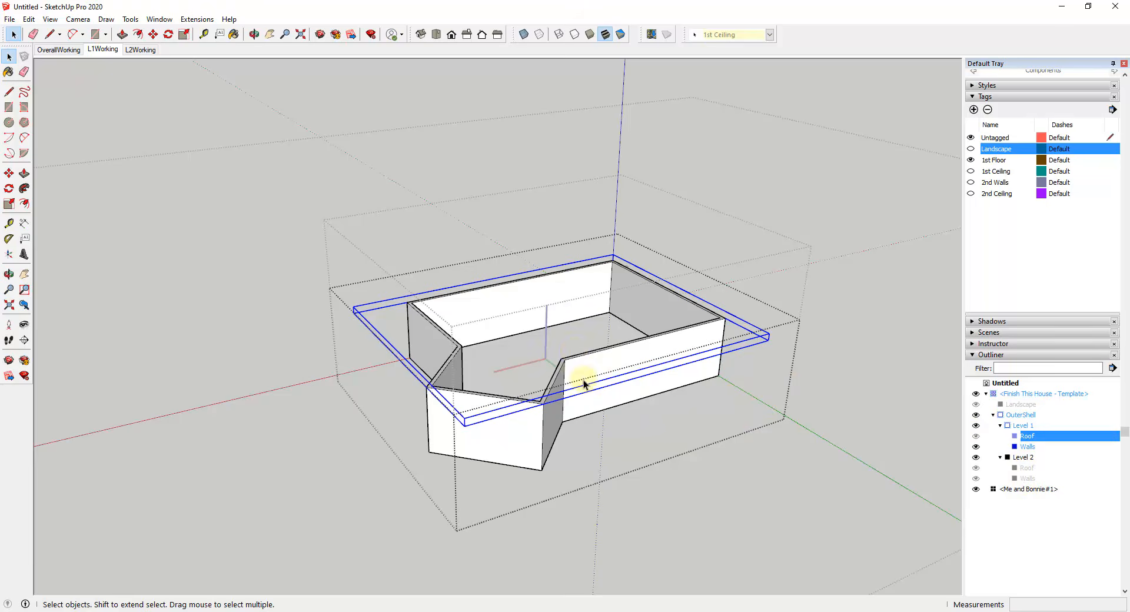
Step: Trace lines between the bottom outer corners of the first-floor walls in Level 1 to form a floor face on the underside
middle_drag(584, 379, 541, 421)
middle_drag(512, 457, 511, 189)
click(504, 168)
scroll(449, 144, up, 2)
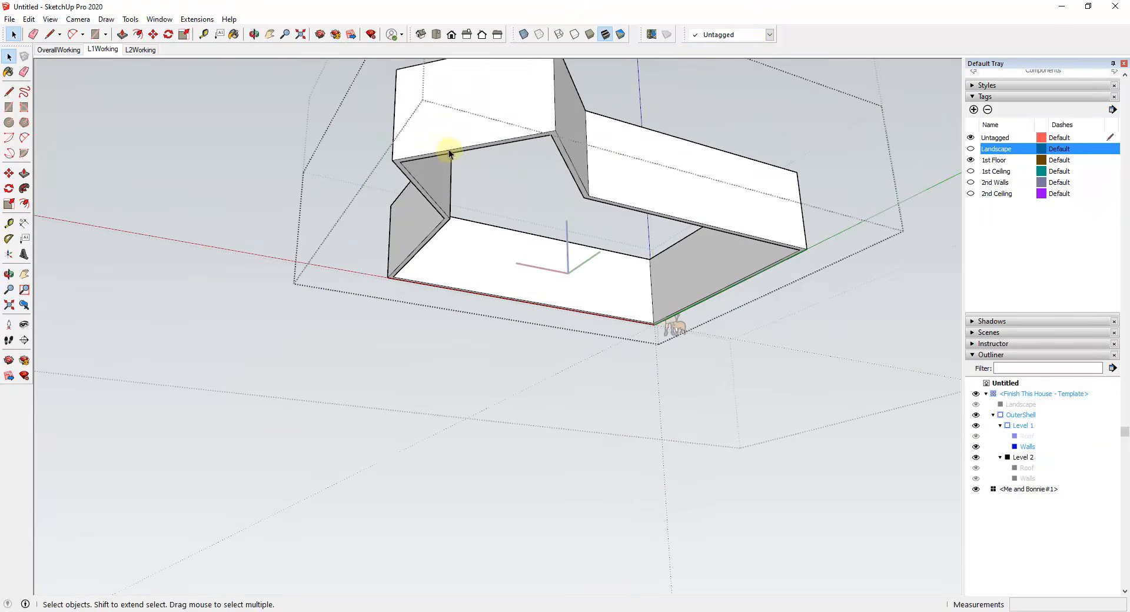
key(l)
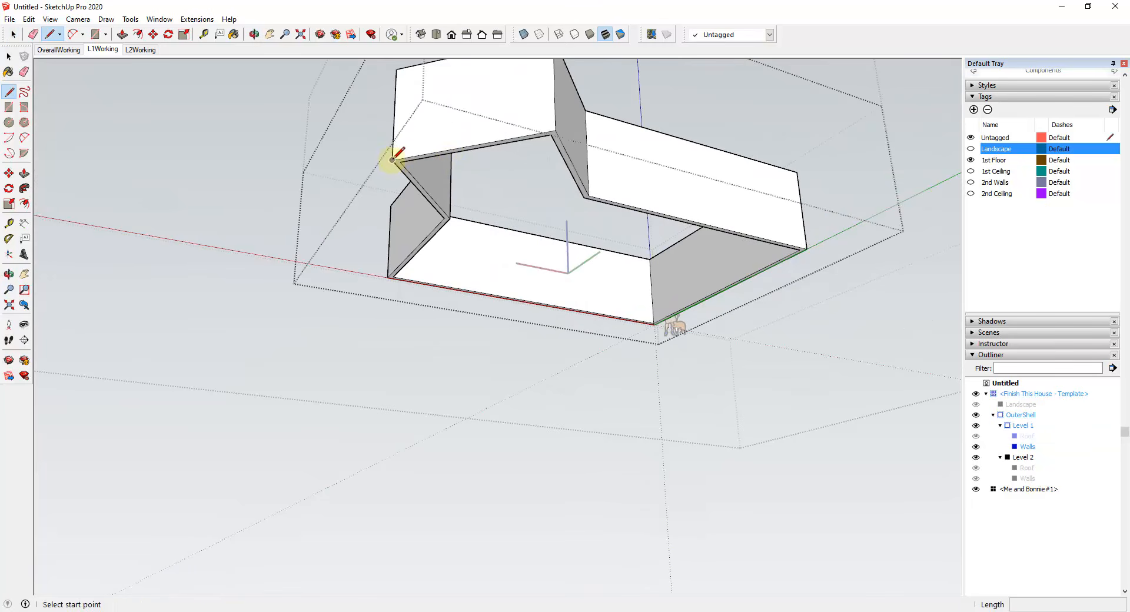
click(392, 160)
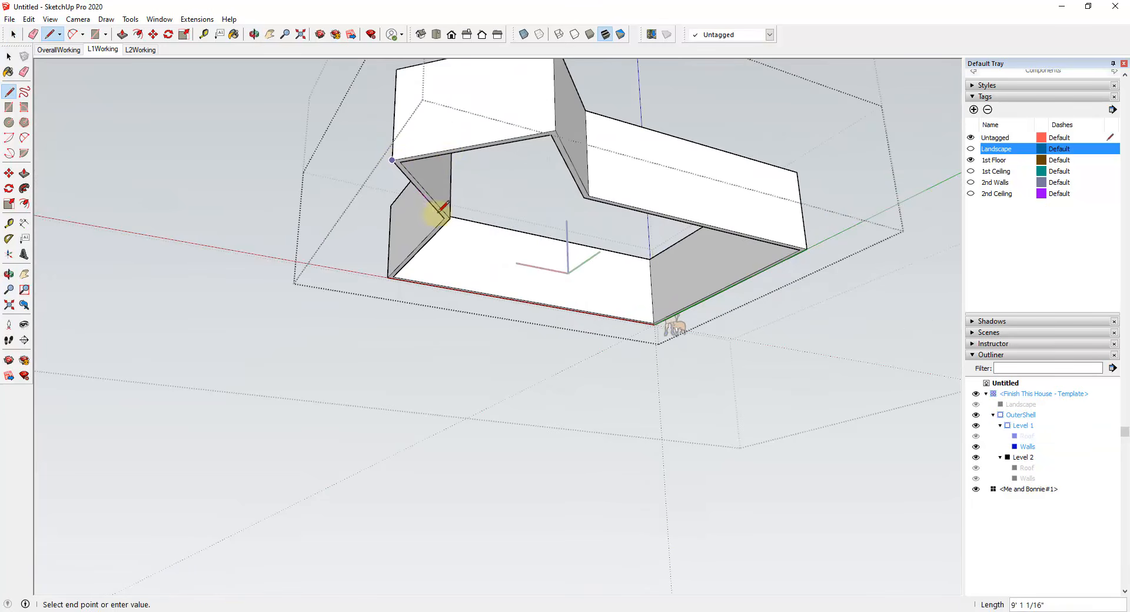
click(806, 250)
click(588, 196)
click(554, 130)
Step: Group the new first-floor face with its edges inside Level 1 and rename the group as Floor
key(space)
double_click(565, 228)
right_click(565, 229)
click(604, 331)
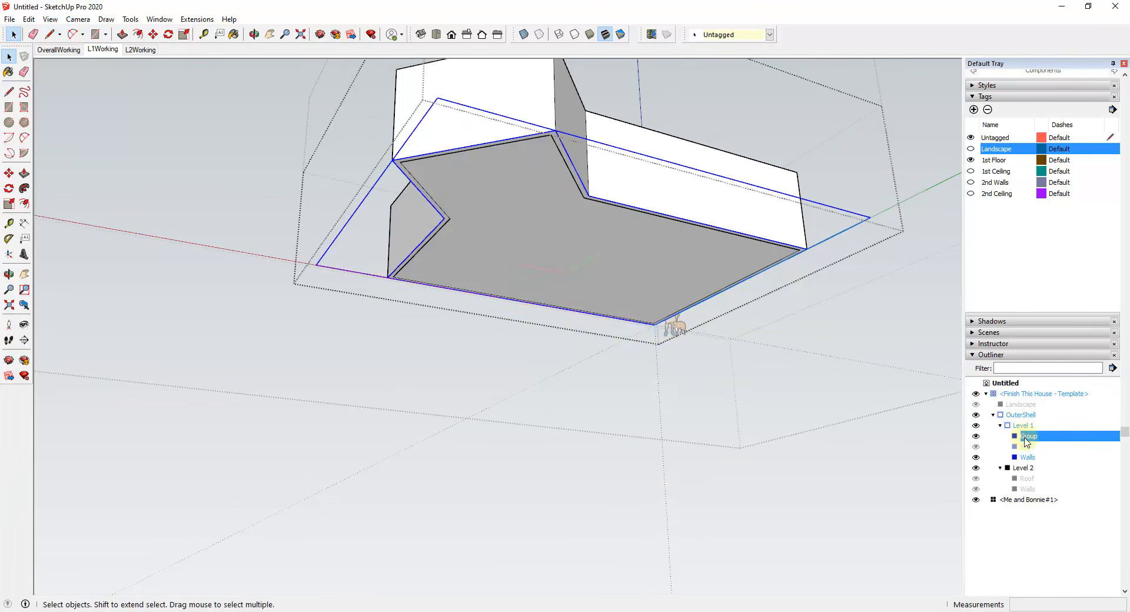
right_click(1025, 442)
click(1052, 605)
text(F)
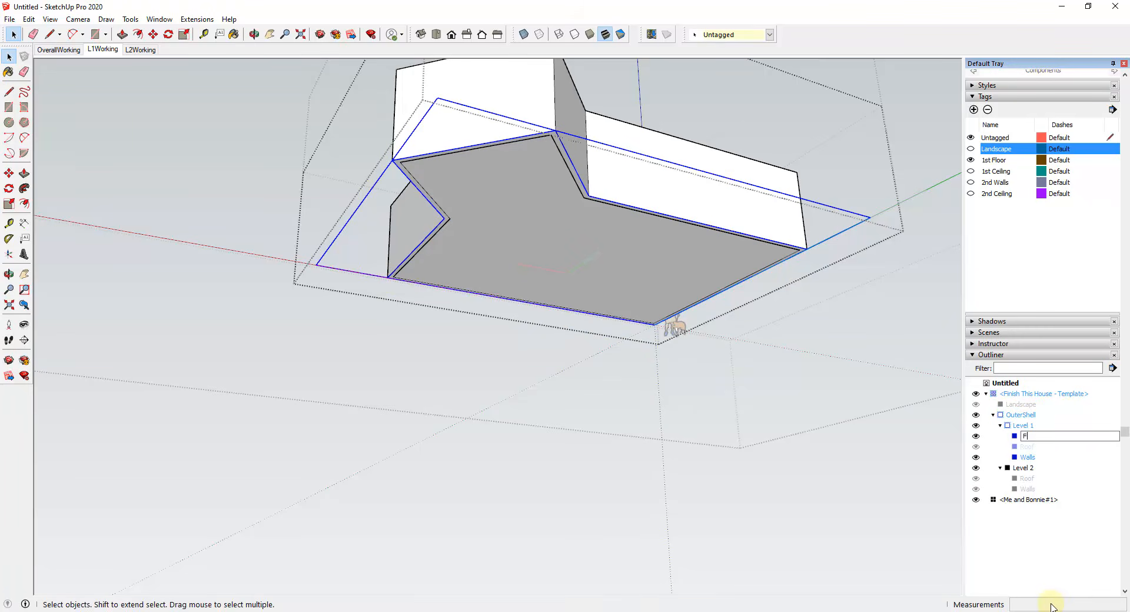
text(loor)
key(Return)
Step: Reverse the face inside the Level 1 Floor group
middle_drag(647, 447, 560, 422)
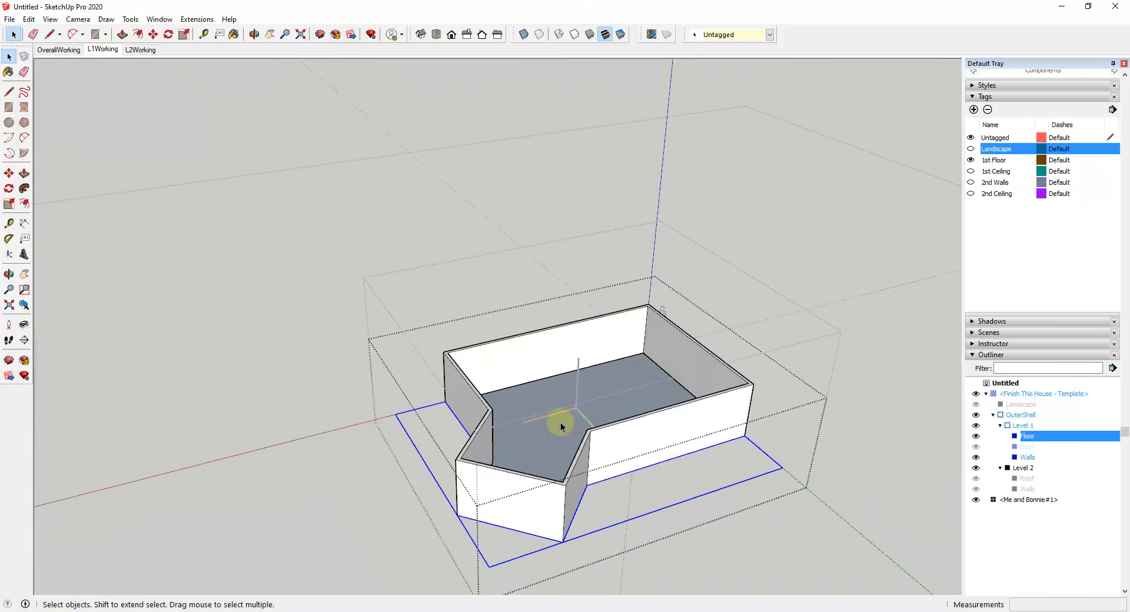
triple_click(560, 422)
right_click(560, 422)
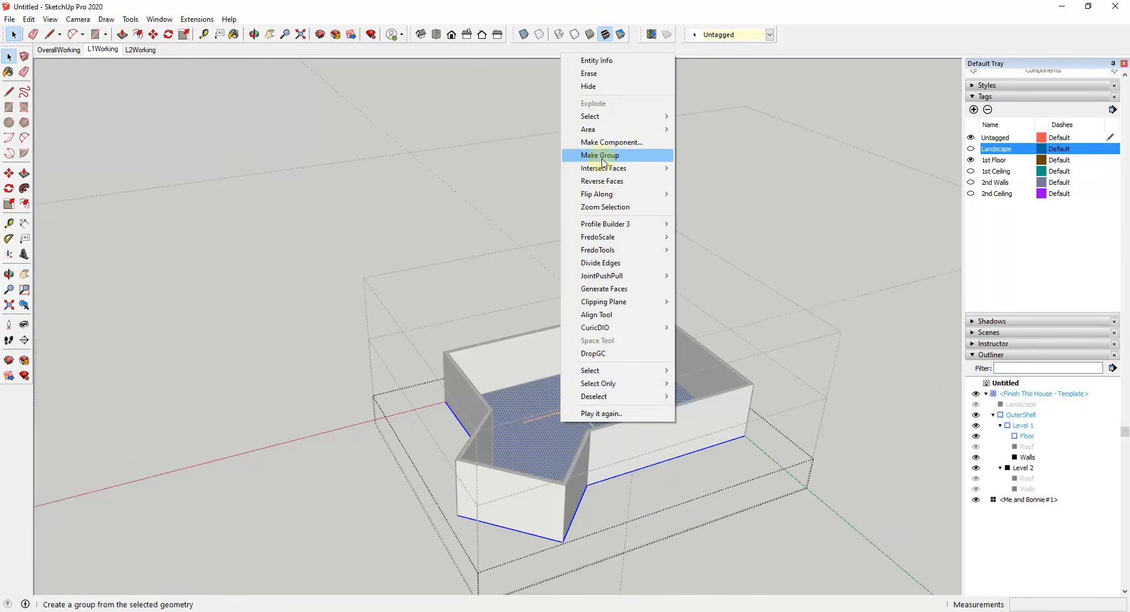
click(603, 181)
click(750, 531)
middle_drag(750, 531, 623, 443)
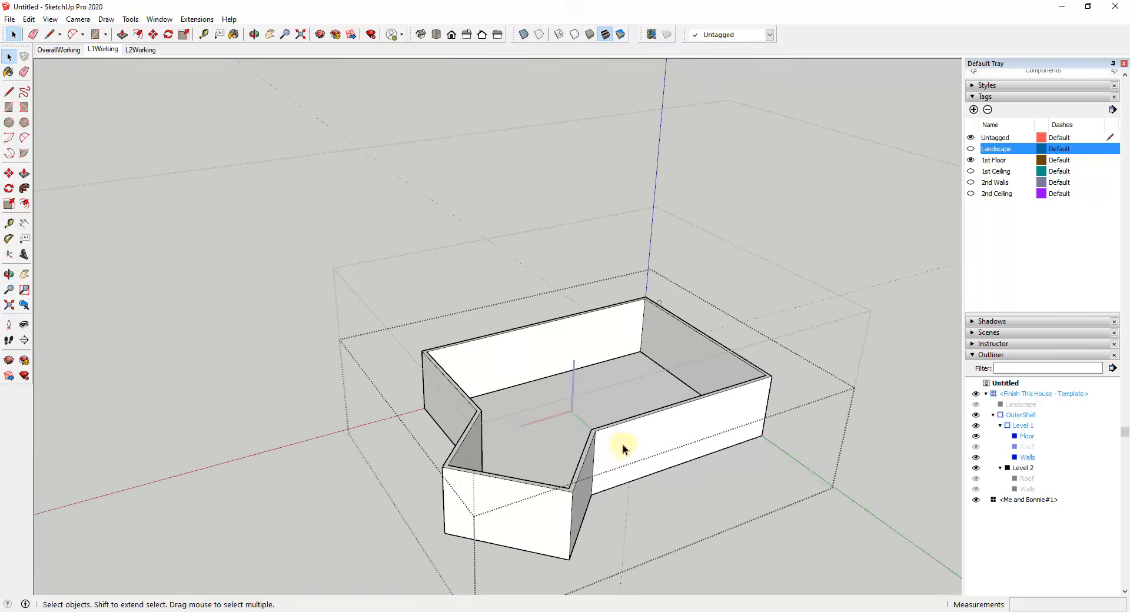
Step: Switch to the L2Working scene and add two new tags named CONC_L1 and CONC_L2
click(64, 50)
click(100, 51)
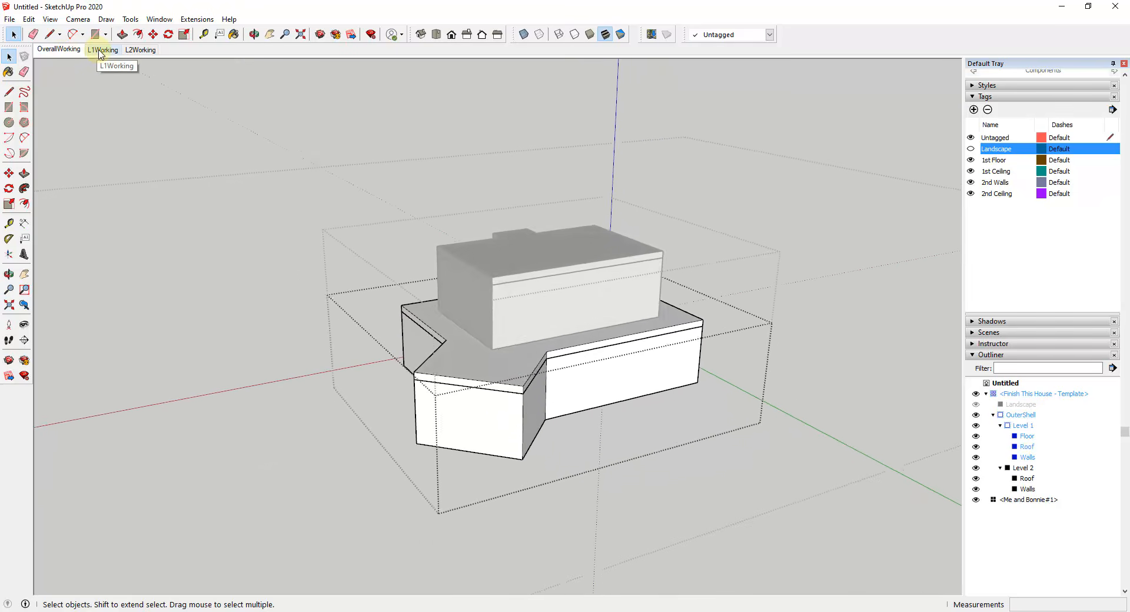
click(145, 50)
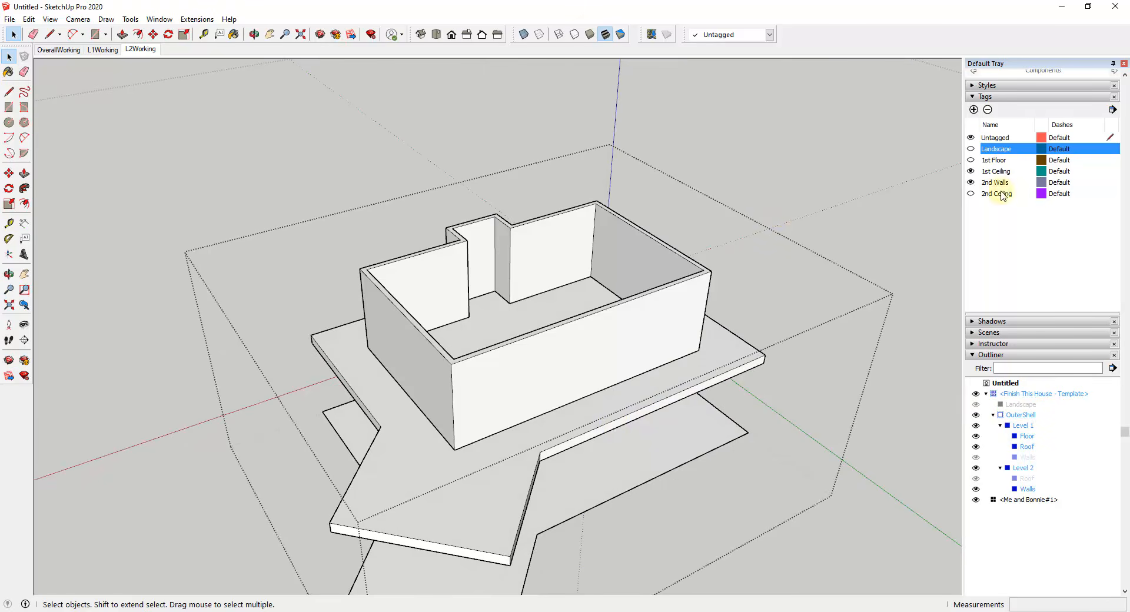
click(974, 110)
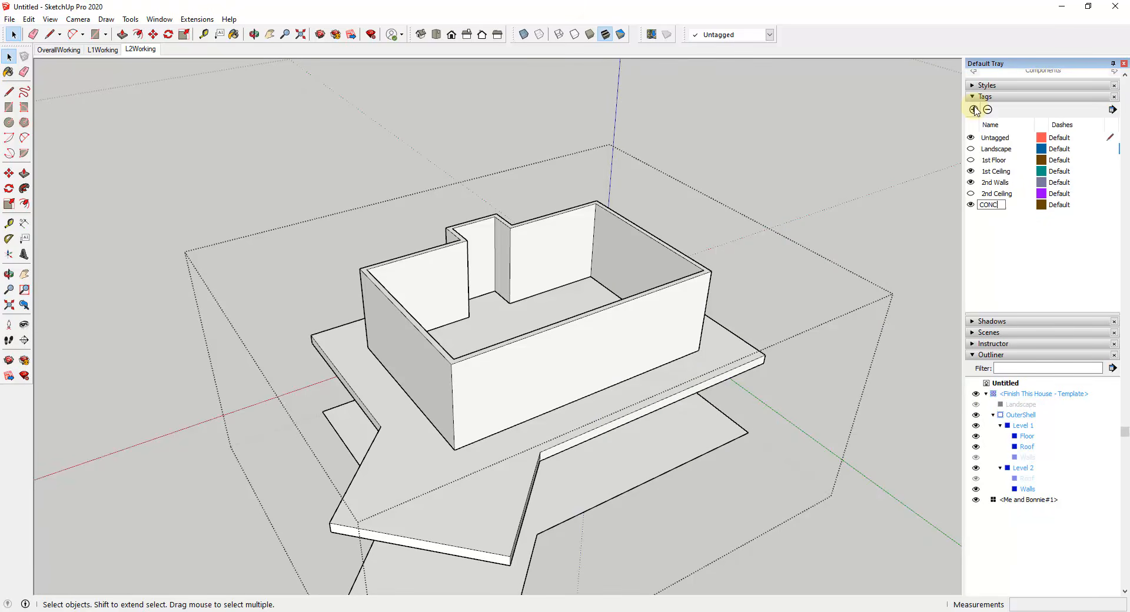
text(CONC_L1)
key(Return)
click(974, 110)
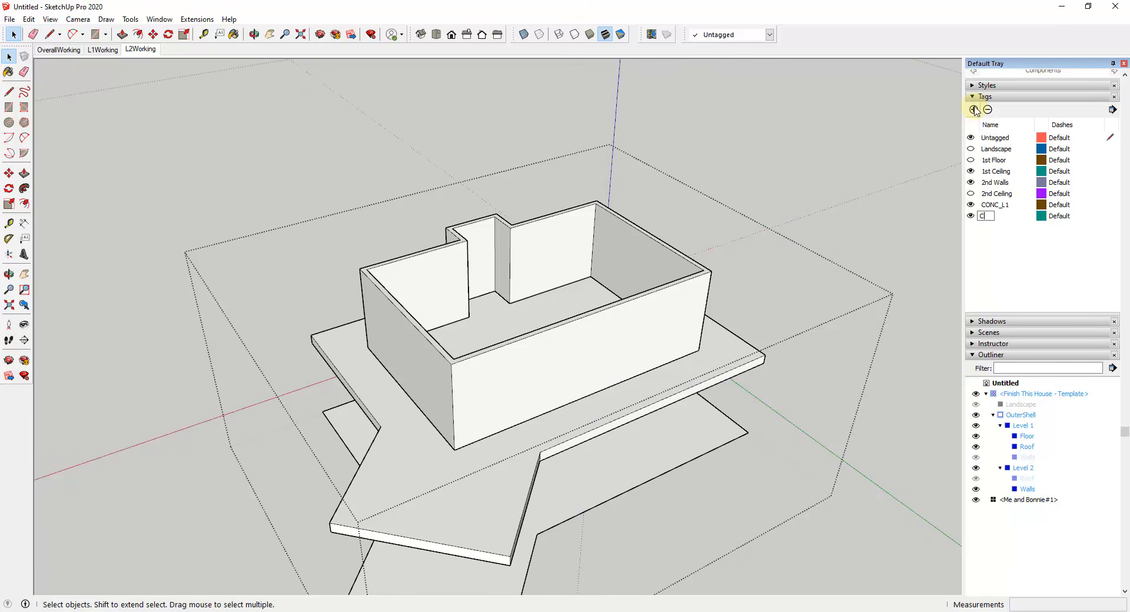
text(CONC_L2)
key(Return)
Step: Assign the CONC_L1 tag to the Level 1 group and the CONC_L2 tag to the Level 2 group
click(994, 206)
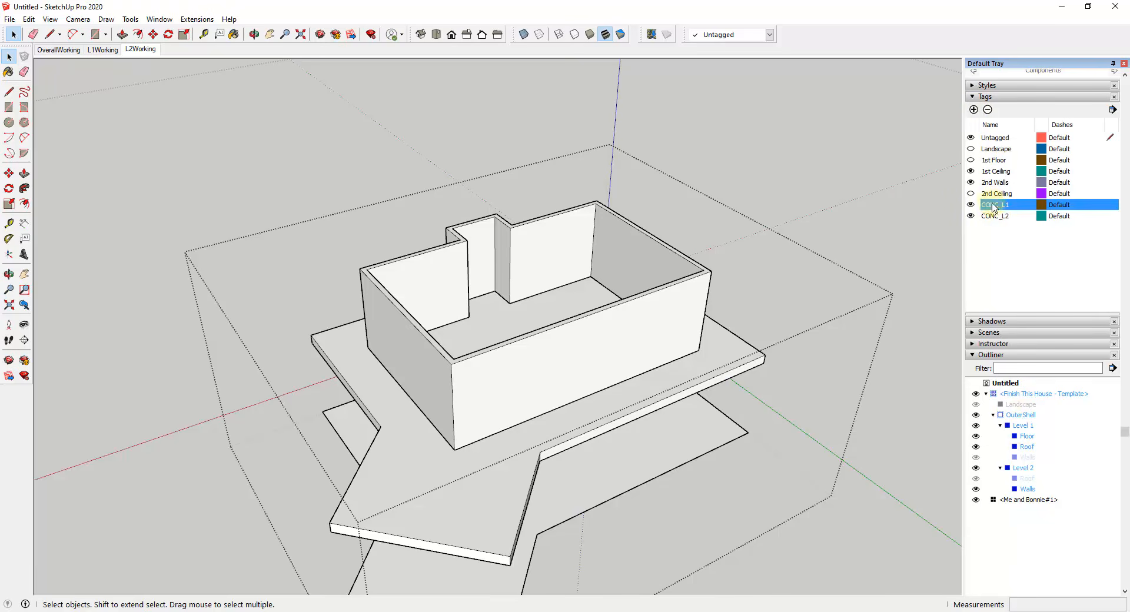
click(1023, 426)
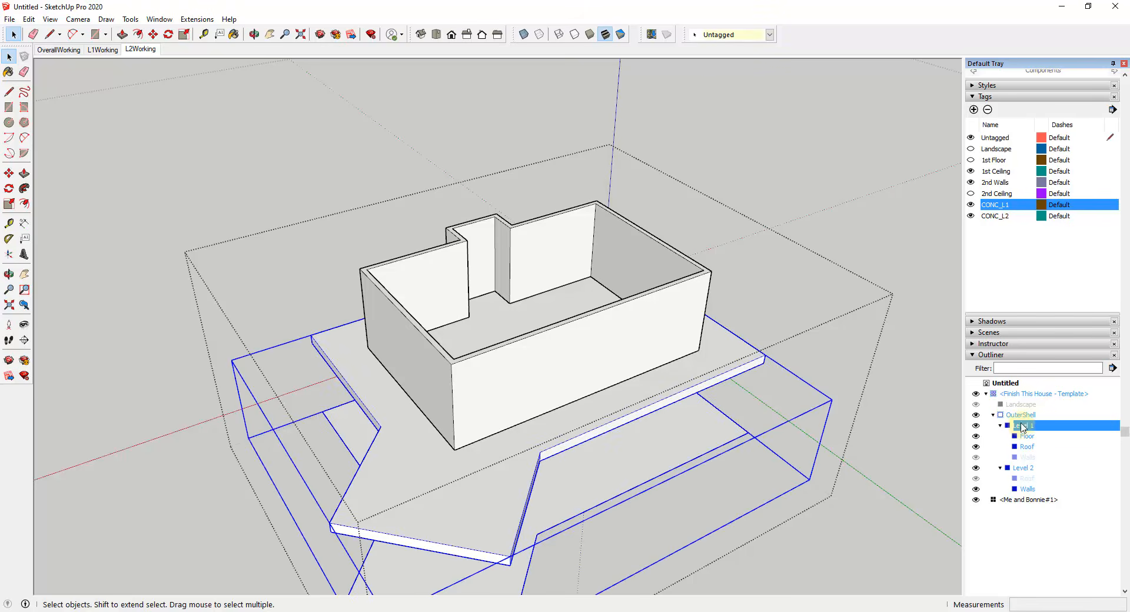
click(744, 35)
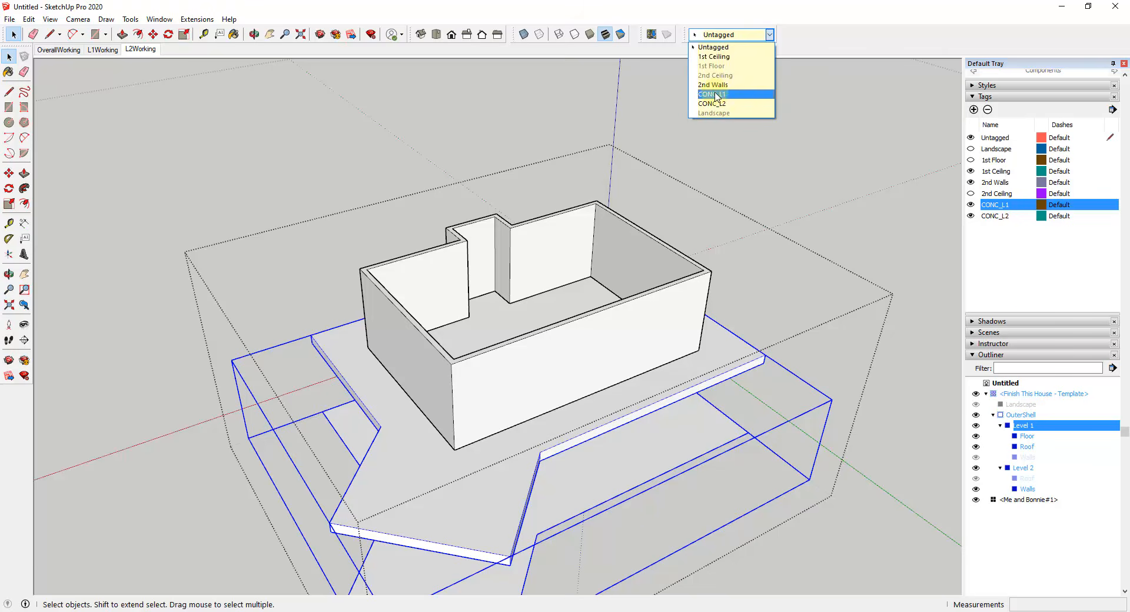
click(715, 95)
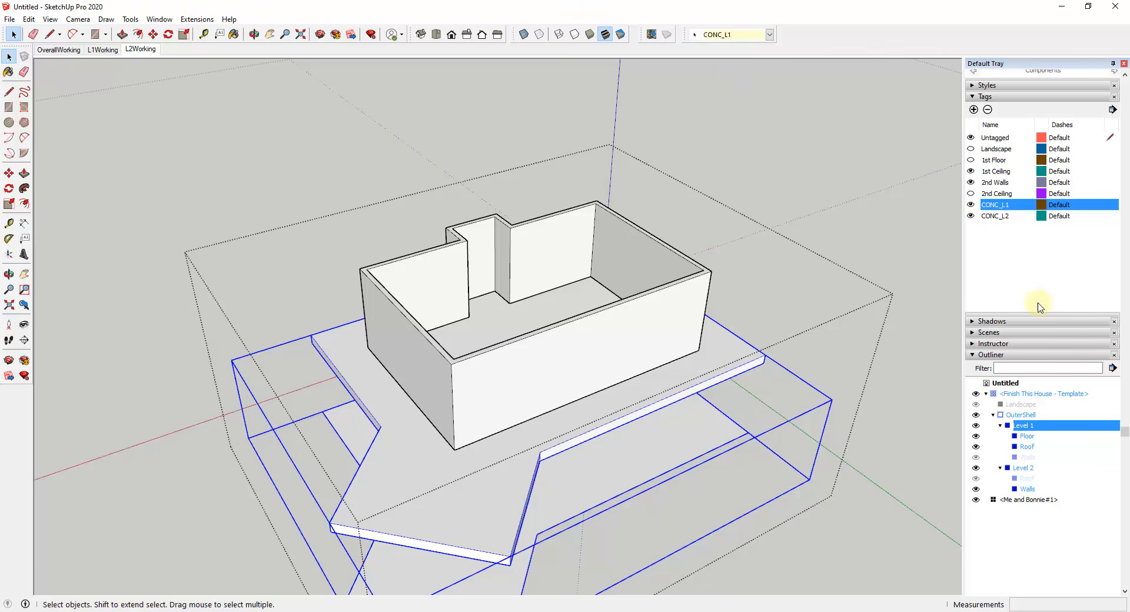
click(1022, 467)
click(716, 34)
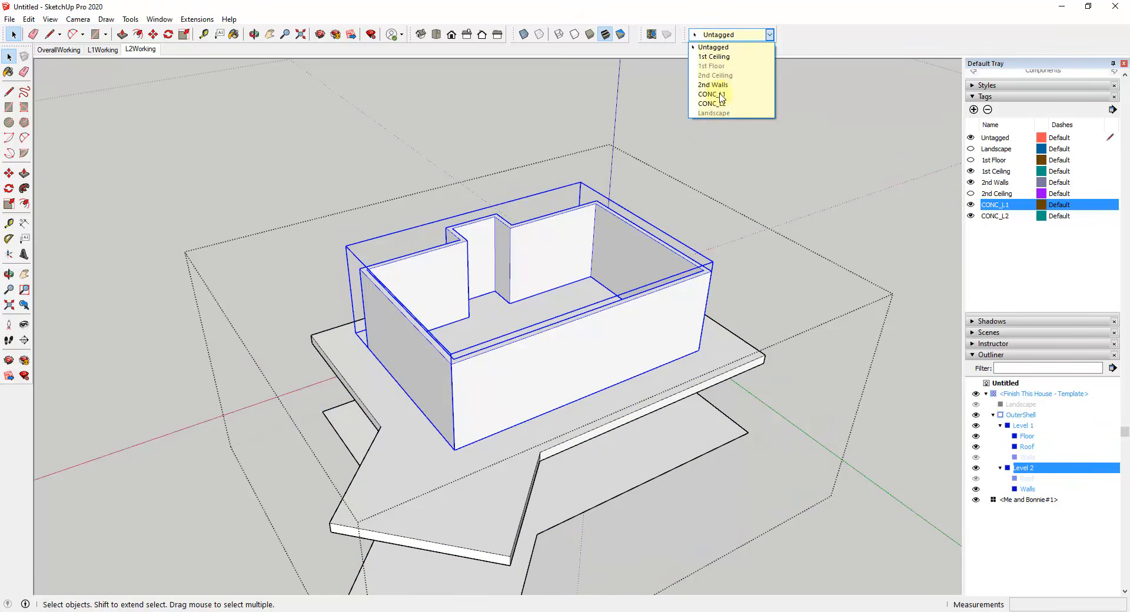
click(722, 104)
click(990, 230)
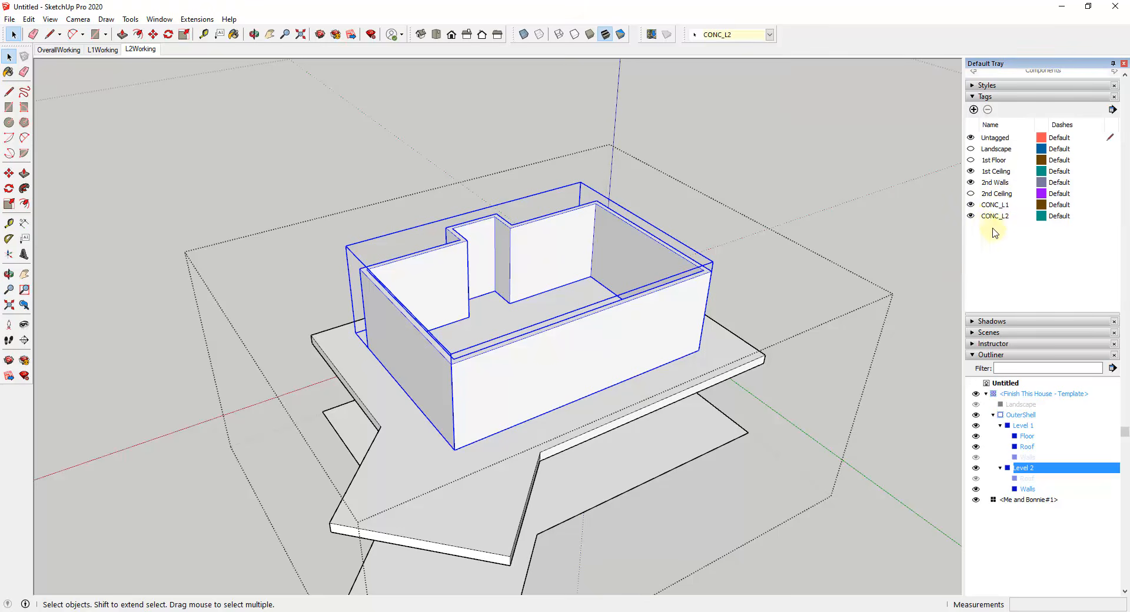
Step: Toggle the visibility of CONC_L2 and CONC_L1 to test the tags, leave CONC_L1 hidden and exit OuterShell
click(971, 216)
click(971, 216)
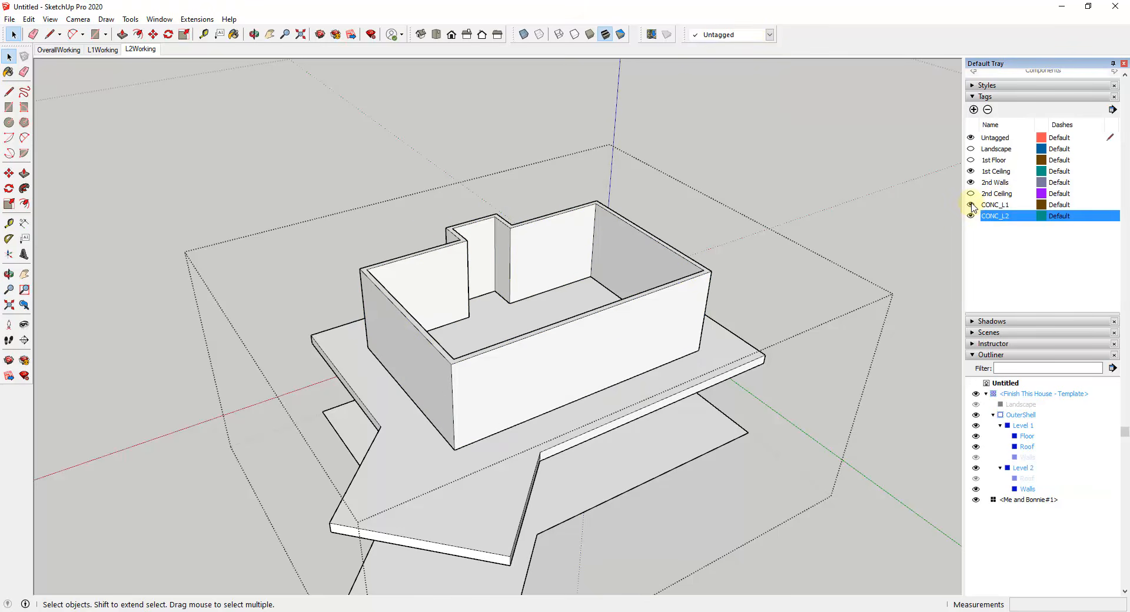
click(971, 205)
click(971, 205)
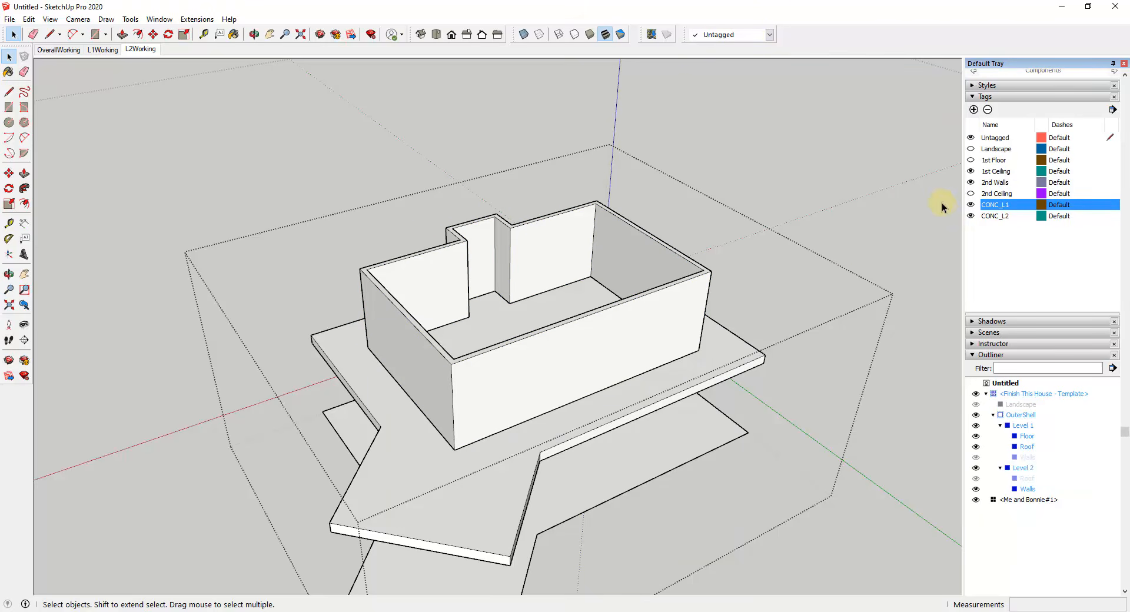
click(971, 204)
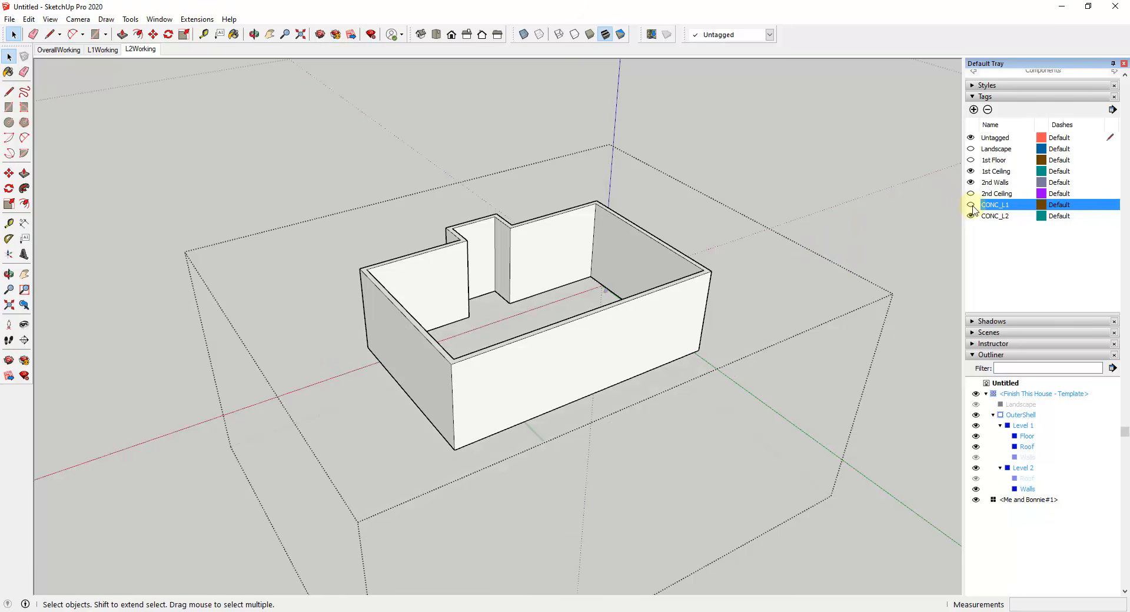
click(317, 126)
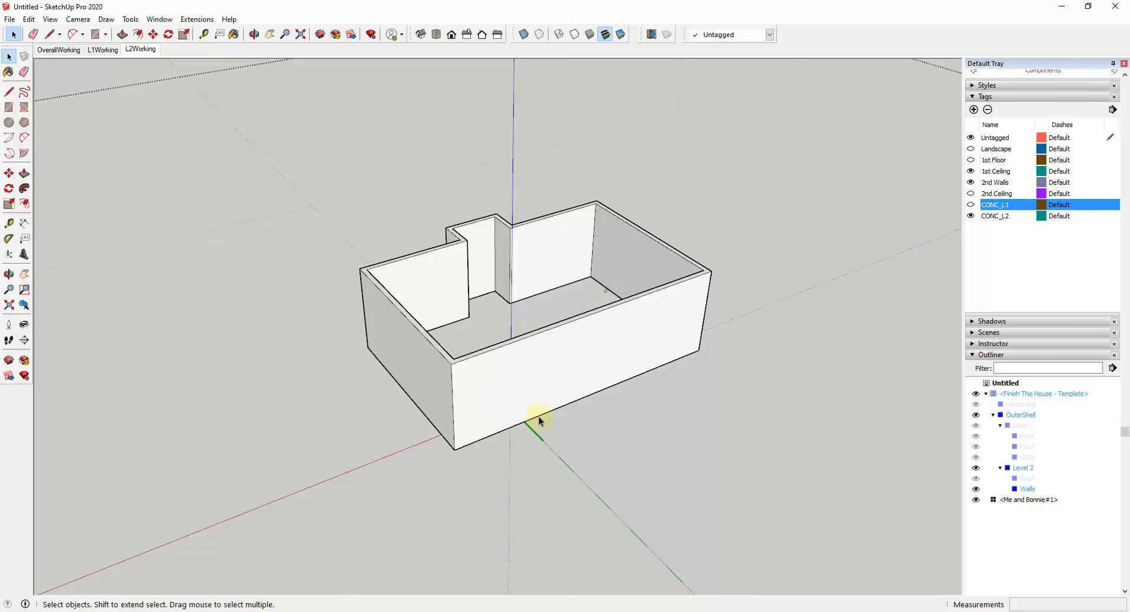
Step: Draw a 27' 6" by 17' 6" rectangle under the second-floor walls and a smaller one under the projecting bay, merged into one face
scroll(542, 416, down, 3)
middle_drag(542, 416, 482, 89)
scroll(473, 174, down, 4)
scroll(469, 176, up, 4)
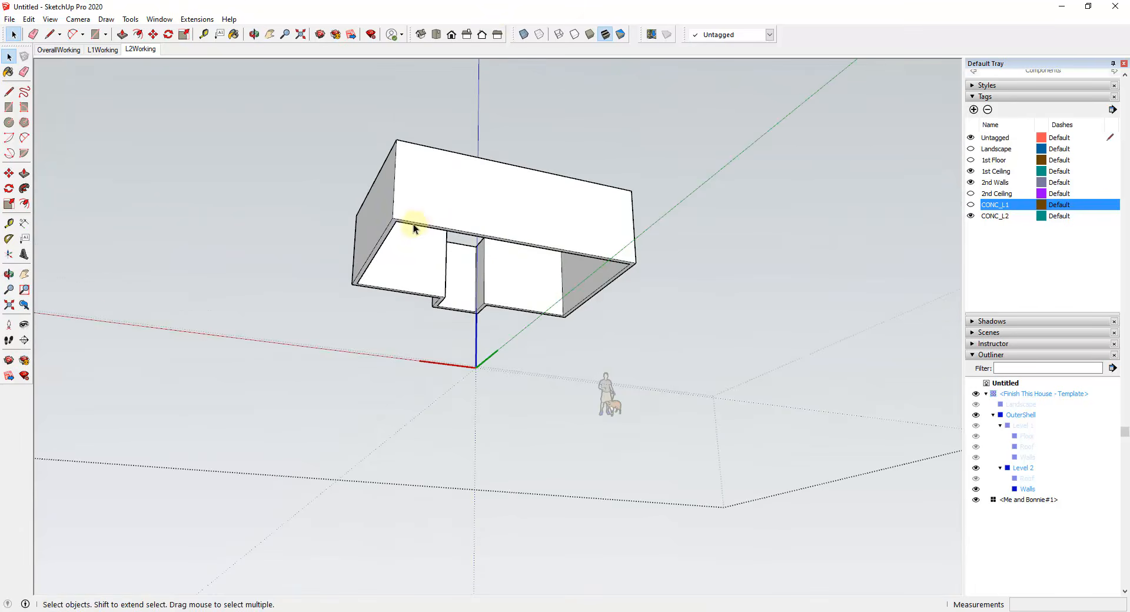
middle_drag(414, 227, 433, 175)
key(l)
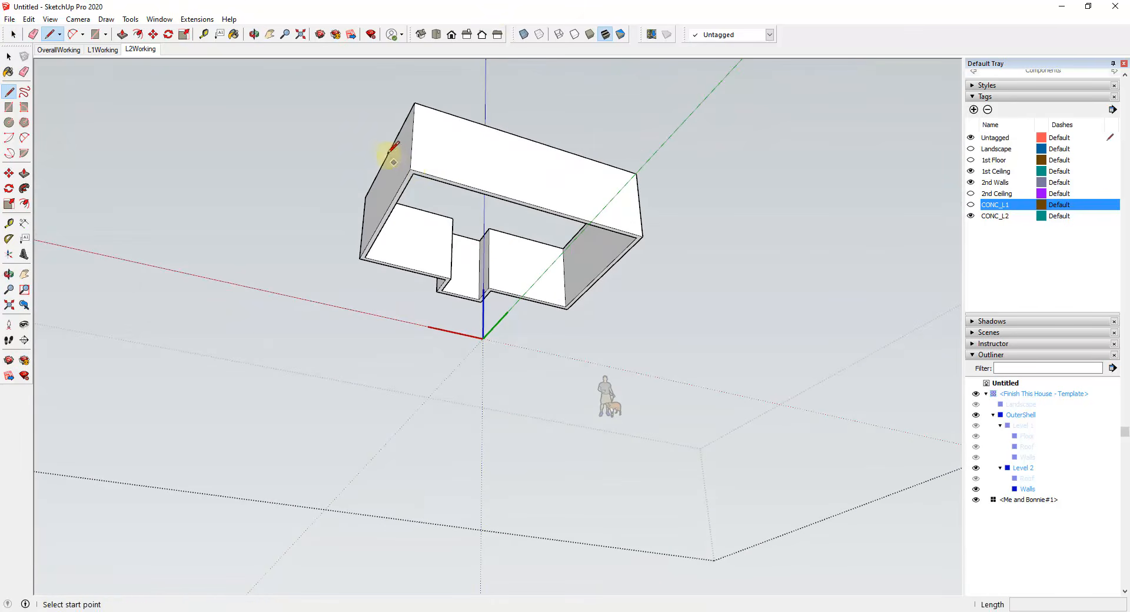
key(r)
click(411, 171)
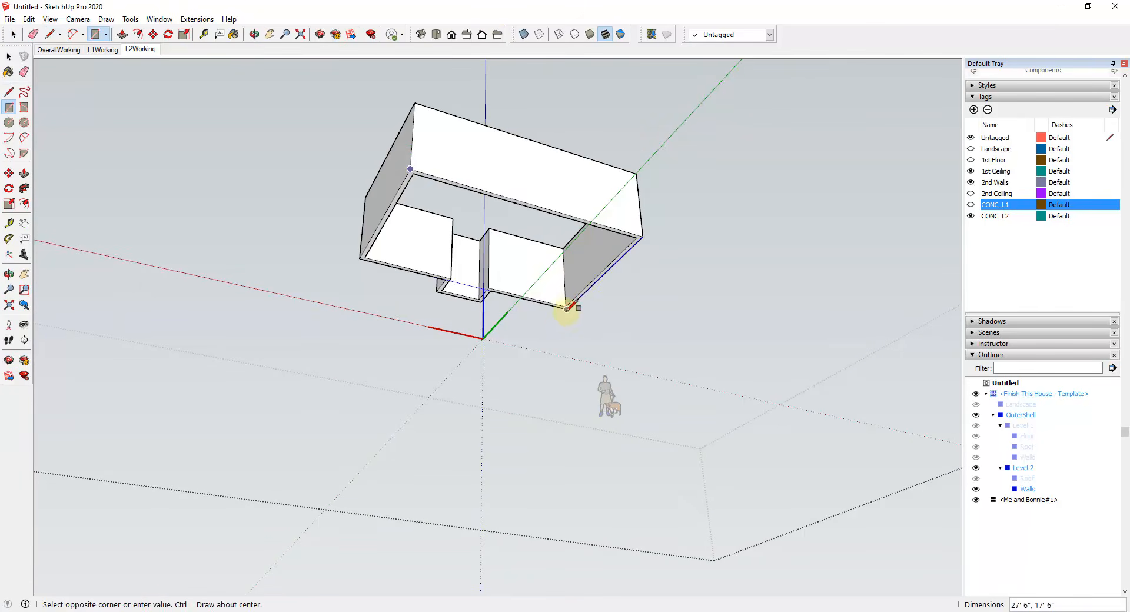
click(566, 307)
scroll(447, 285, up, 5)
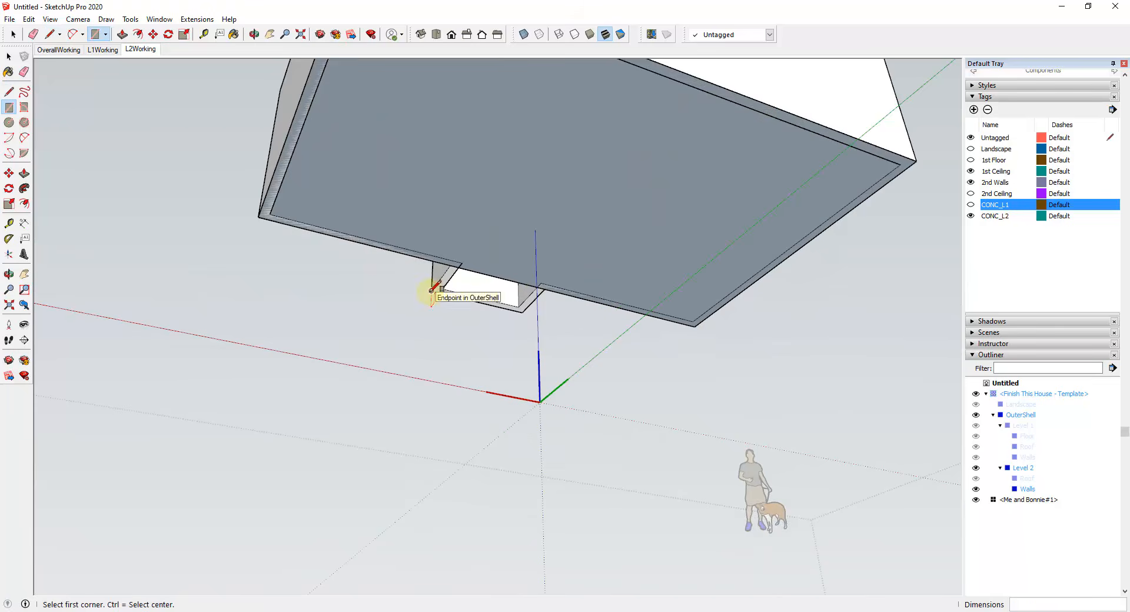
click(432, 290)
click(541, 283)
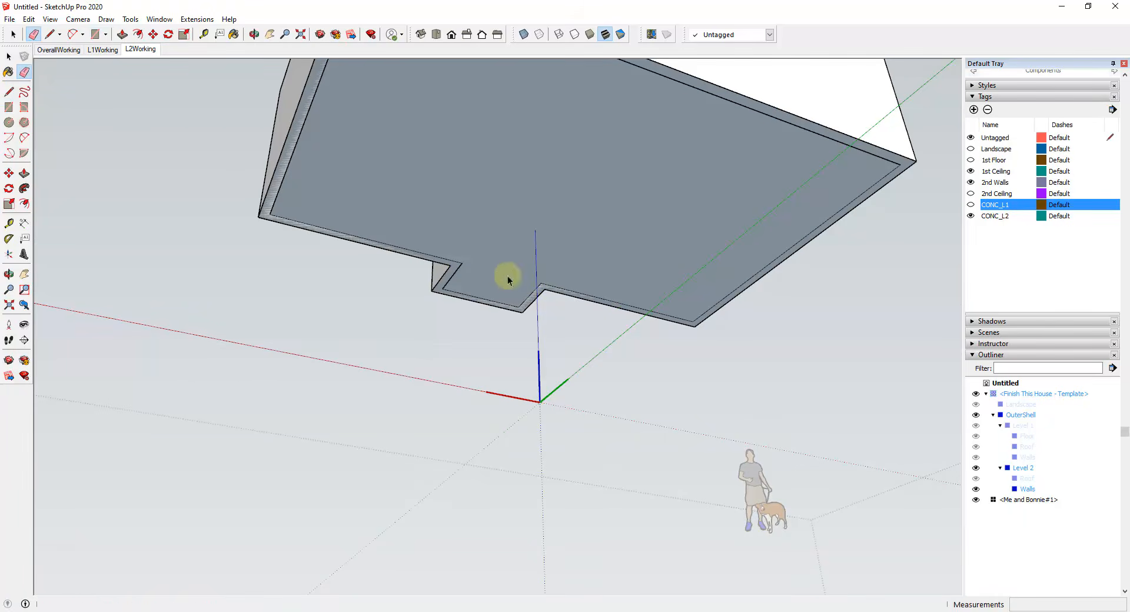
Step: Group the second-floor face with its edges and move the new group into Level 2 in the Outliner hierarchy
key(space)
scroll(530, 259, down, 3)
double_click(549, 239)
right_click(550, 231)
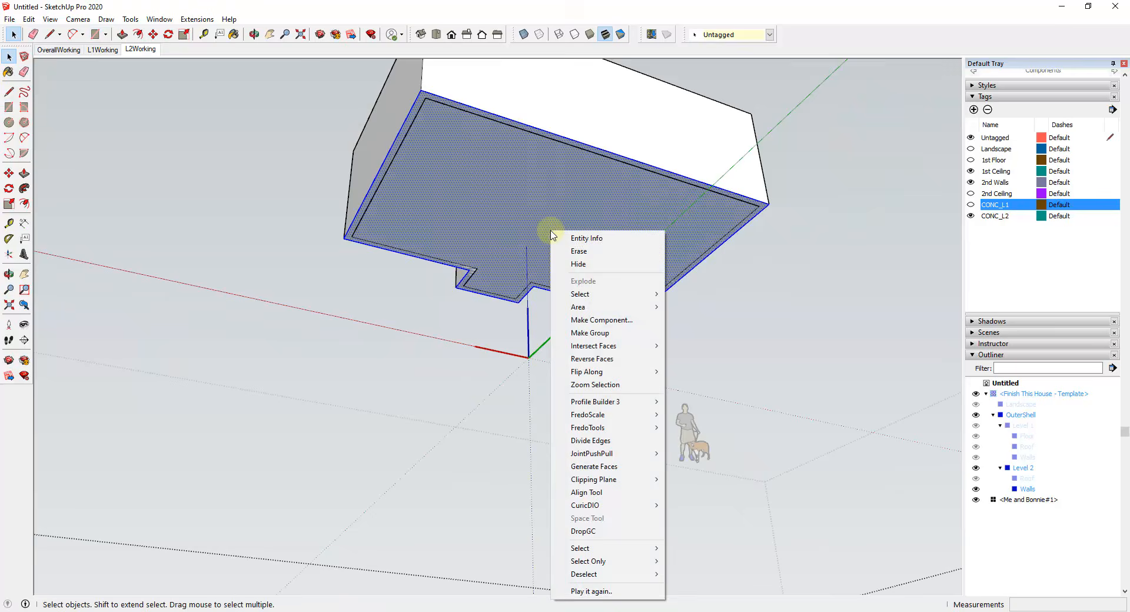
click(606, 331)
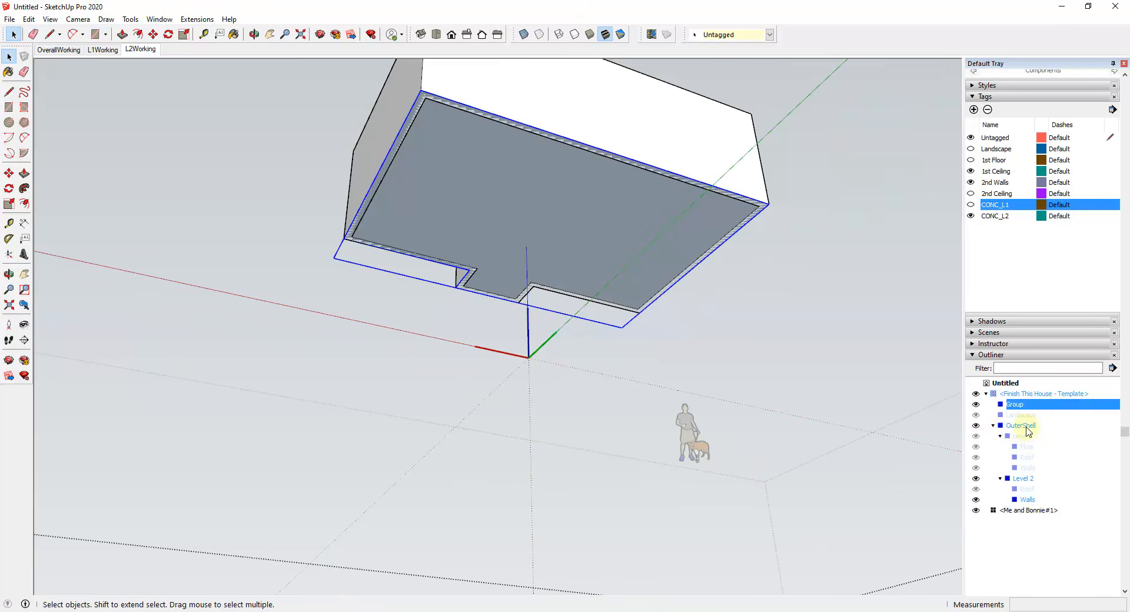
drag(1023, 479, 1020, 479)
Step: Rename the new group inside Level 2 as Floor
double_click(1034, 479)
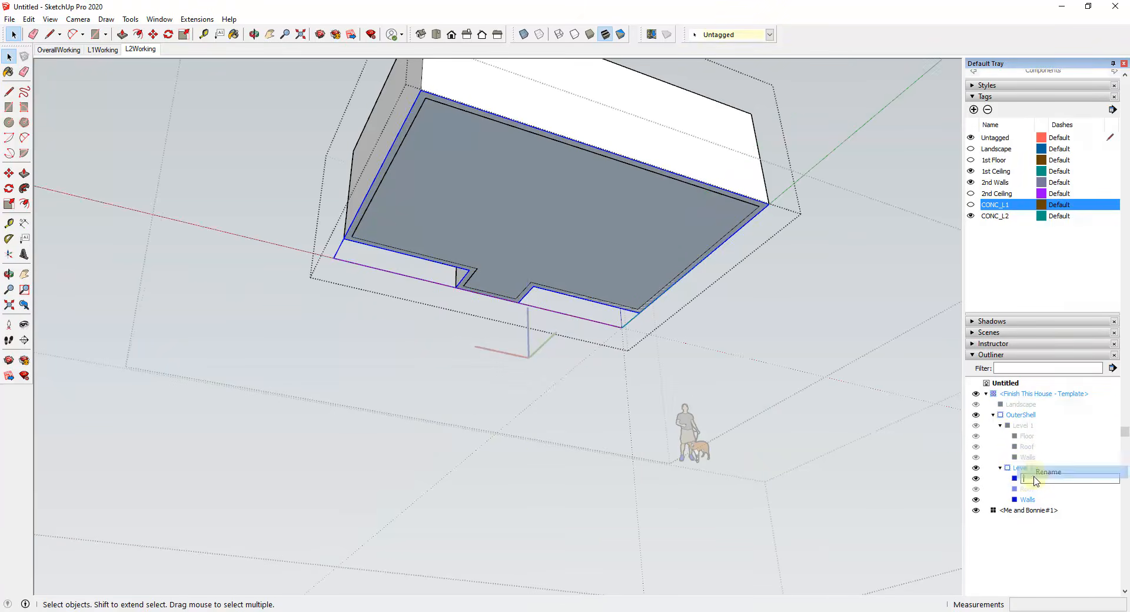
text(Floor)
key(Return)
Step: Hide the CONC_L2 tag in the L1Working scene and update the scene
middle_drag(624, 218, 655, 469)
click(103, 50)
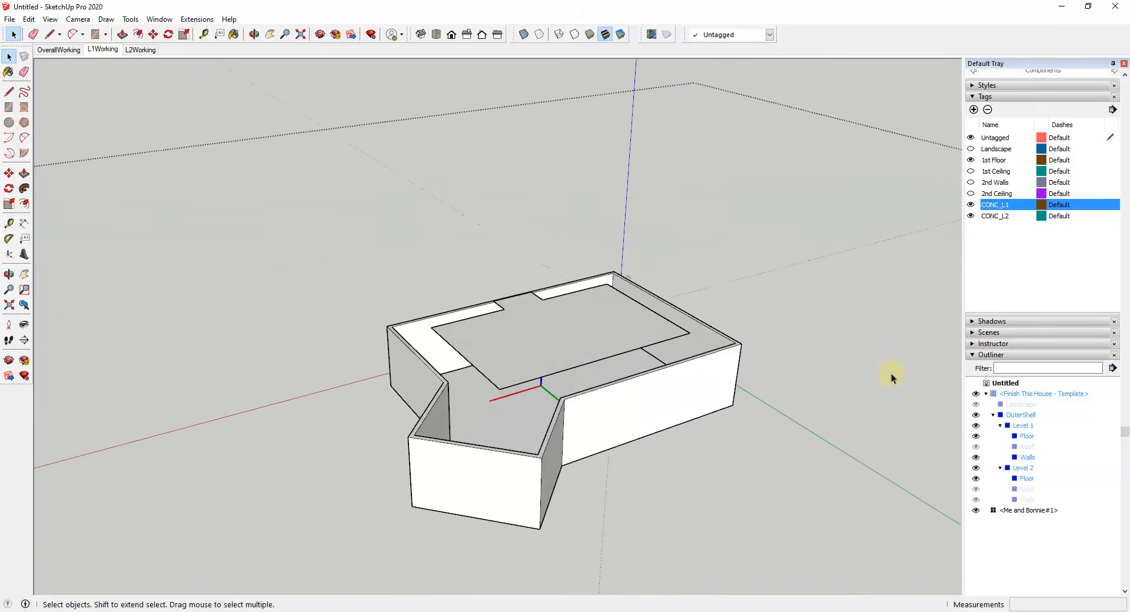
click(971, 216)
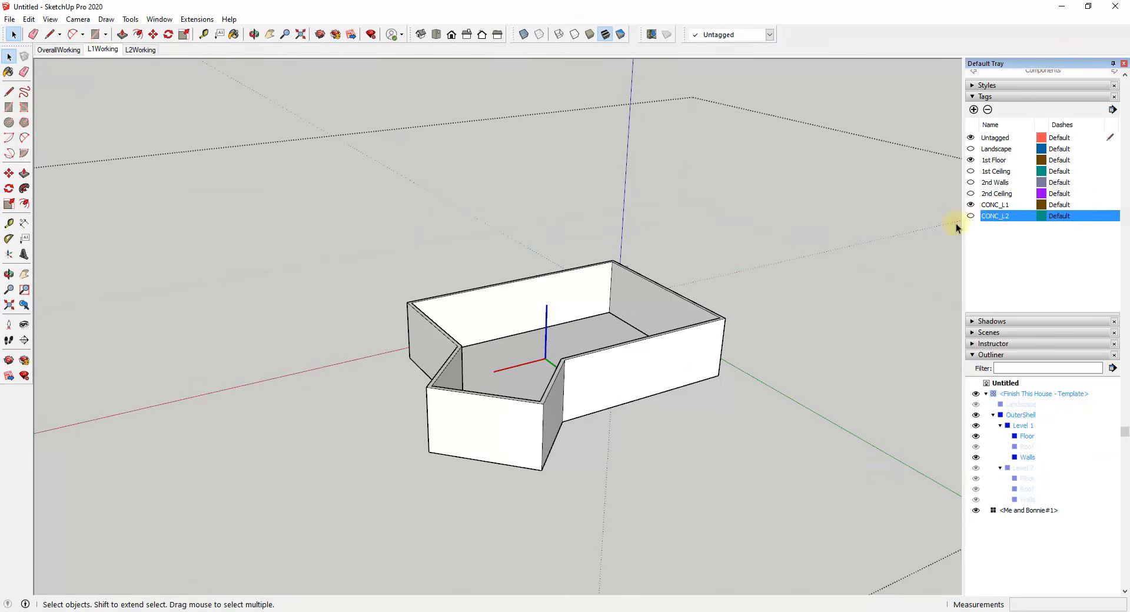
right_click(94, 51)
click(121, 100)
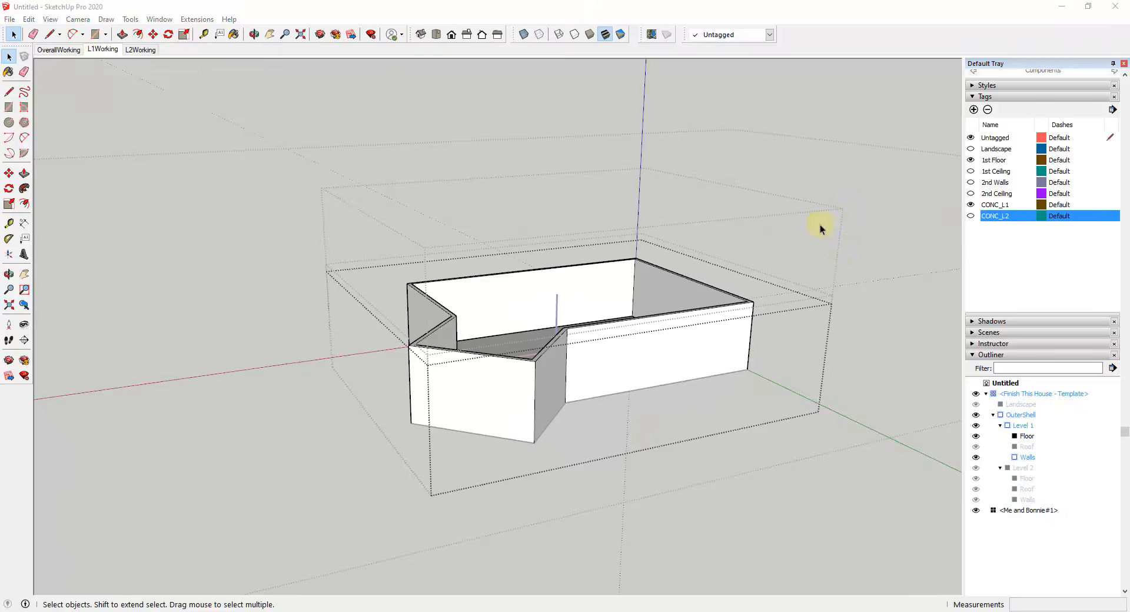
middle_drag(612, 343, 606, 361)
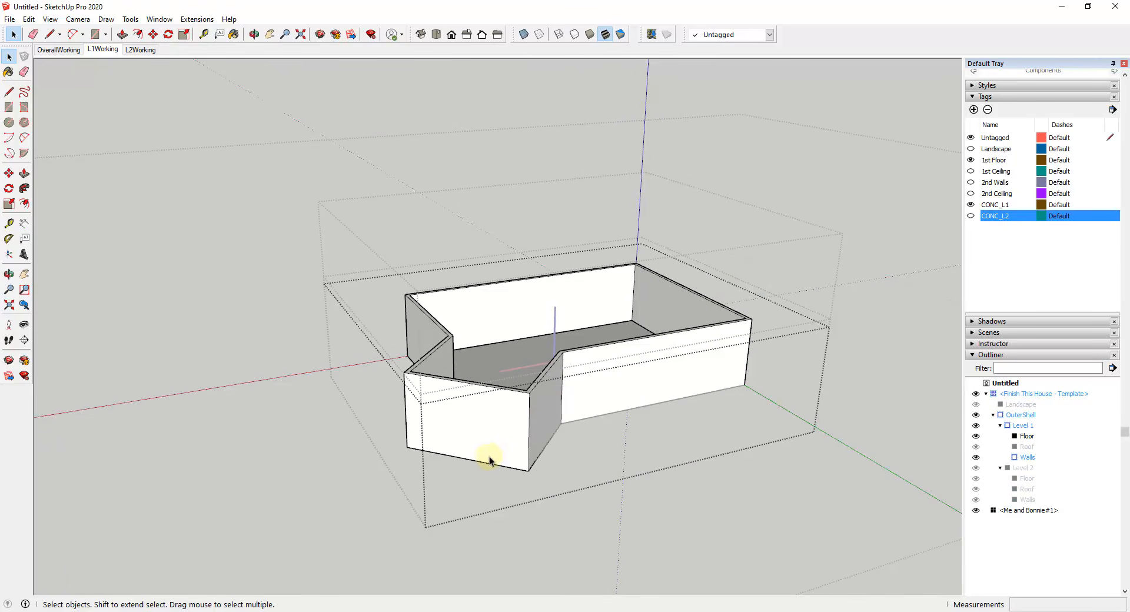
scroll(484, 456, up, 1)
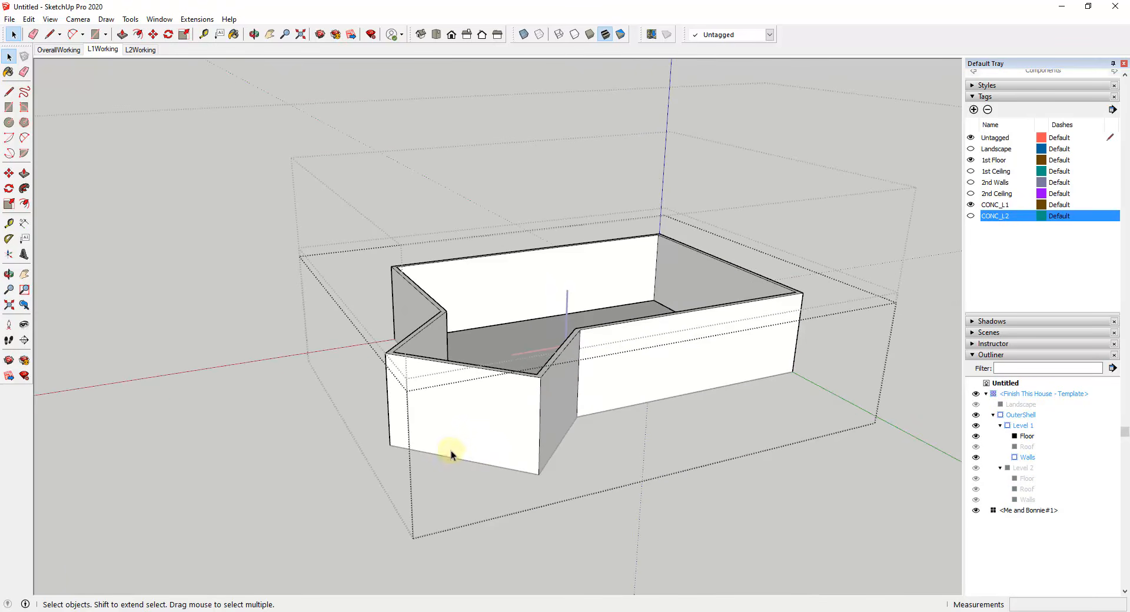
Step: Examine the Level 1 walls and floor from several angles and distances
scroll(571, 415, down, 2)
scroll(744, 399, up, 1)
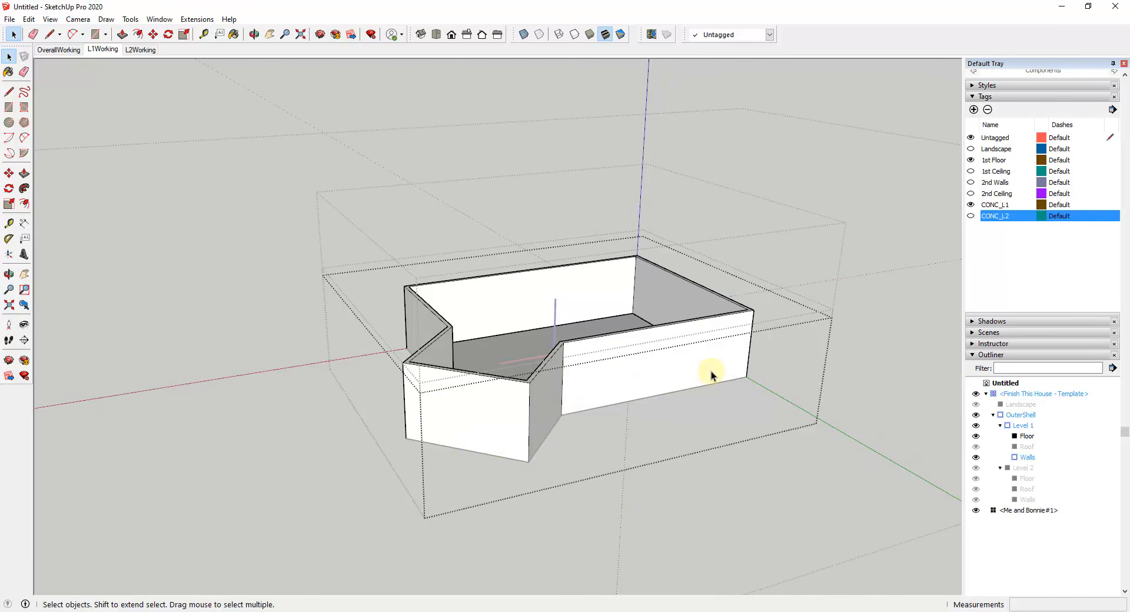
scroll(597, 411, down, 4)
middle_drag(601, 353, 665, 387)
scroll(574, 403, up, 3)
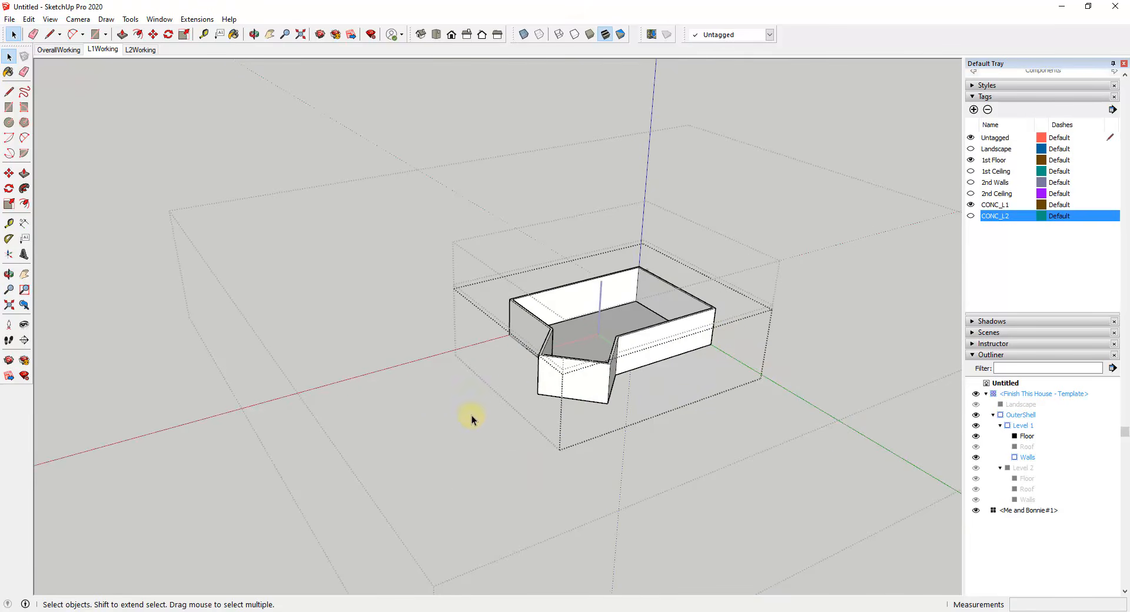
scroll(674, 368, up, 2)
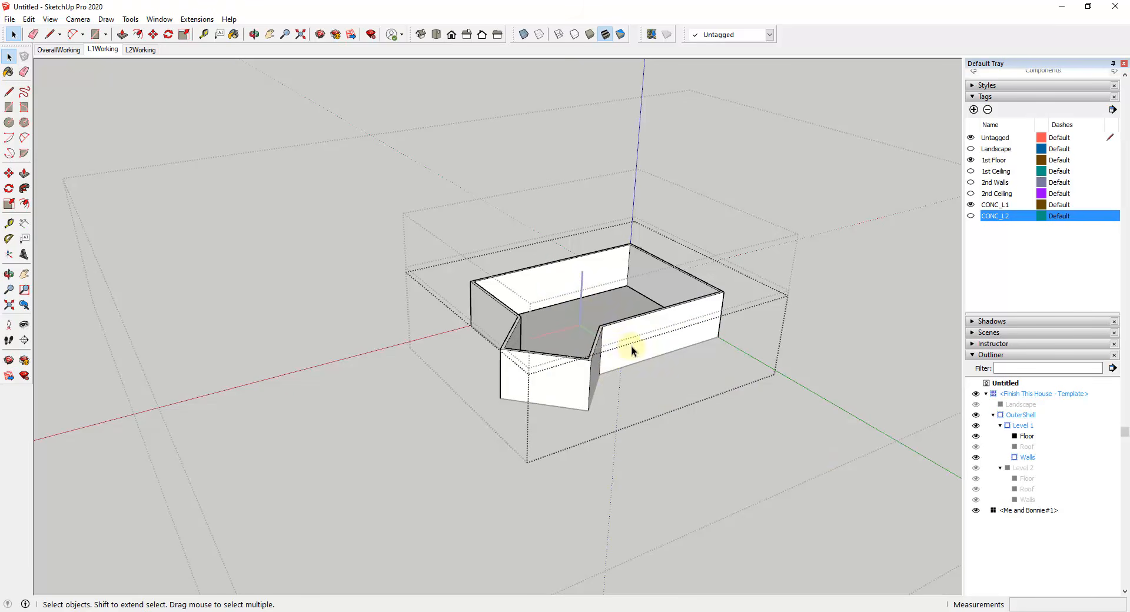
scroll(677, 407, up, 4)
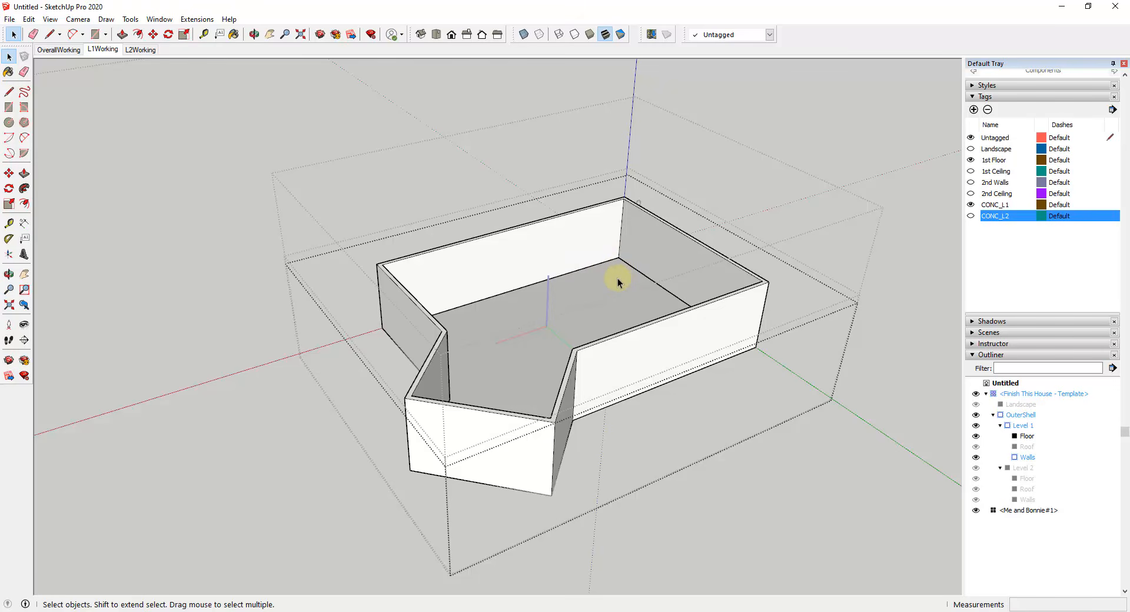
mouse_move(618, 366)
middle_down()
mouse_move(580, 366)
mouse_move(602, 330)
mouse_move(550, 386)
mouse_move(520, 379)
middle_up()
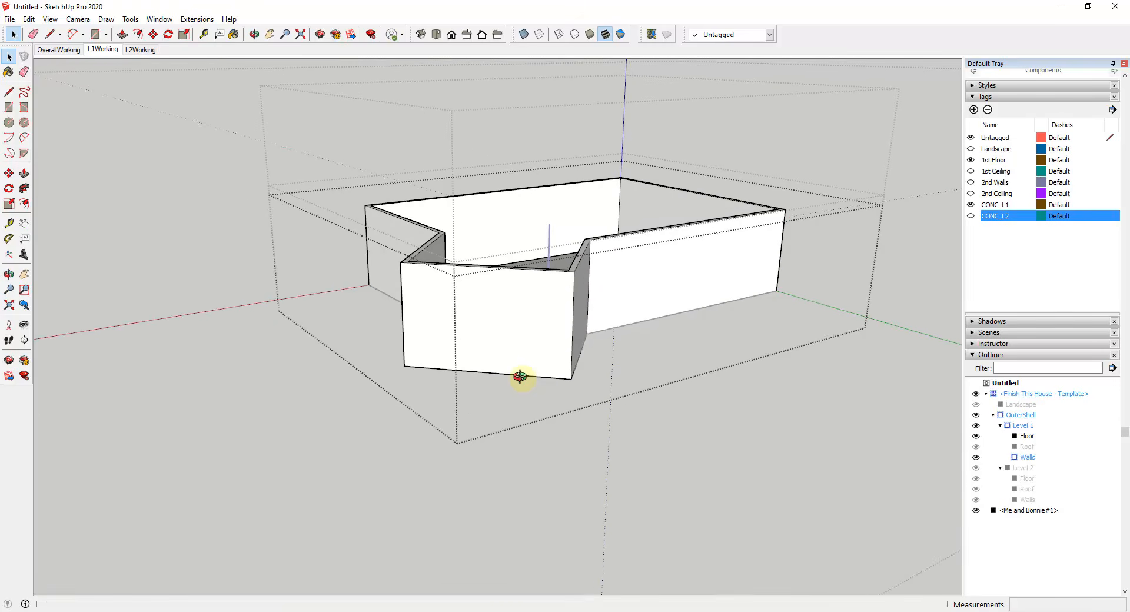
key(l)
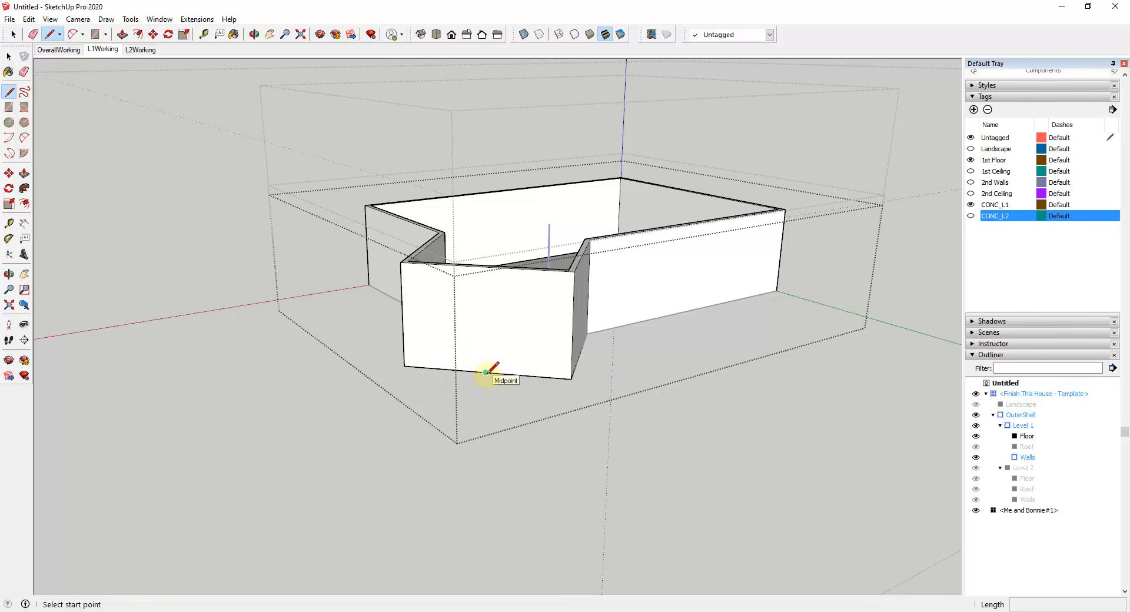
scroll(486, 372, up, 1)
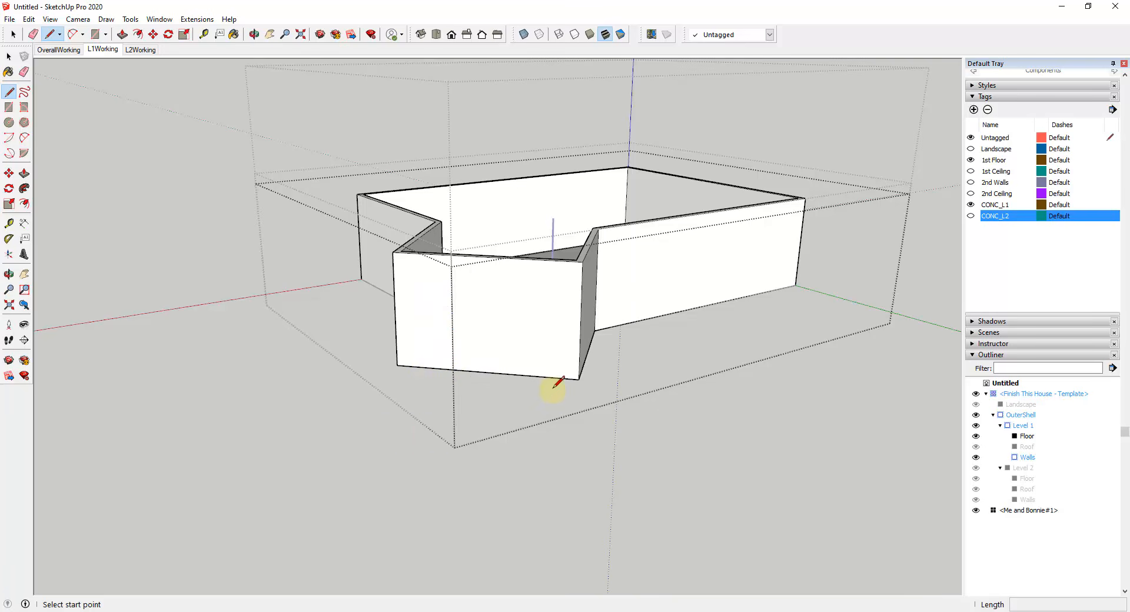
middle_drag(551, 389, 556, 399)
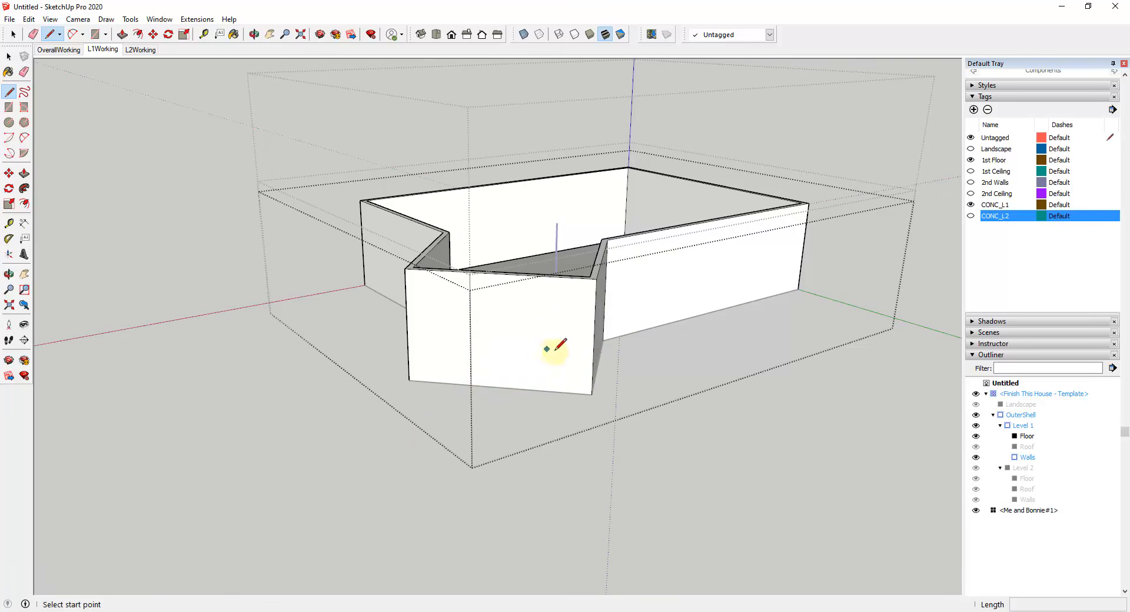
click(500, 385)
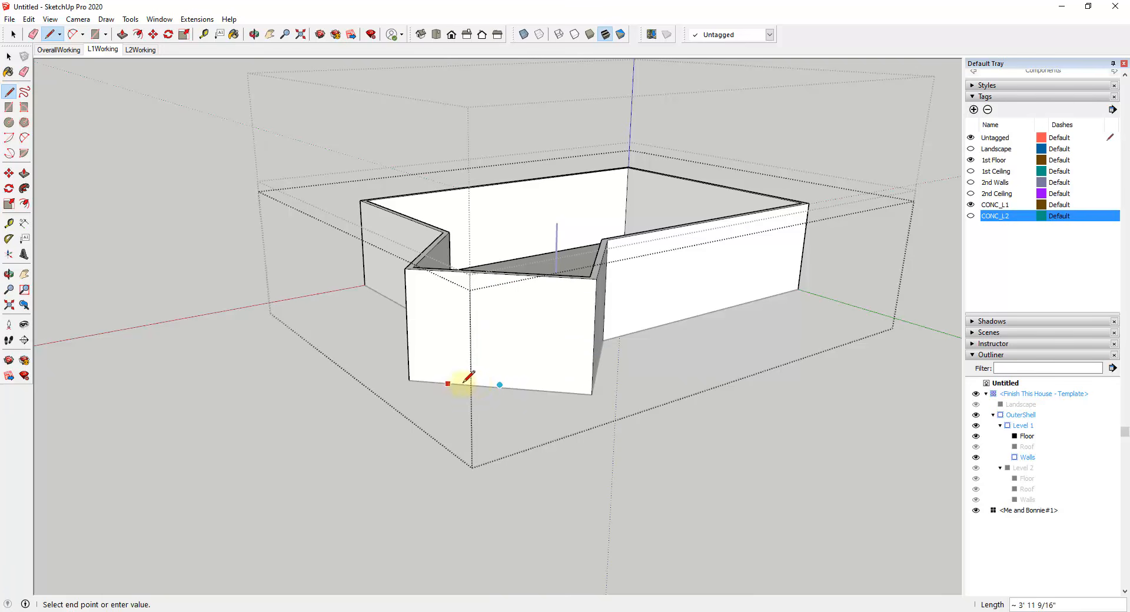
key(space)
scroll(500, 388, up, 3)
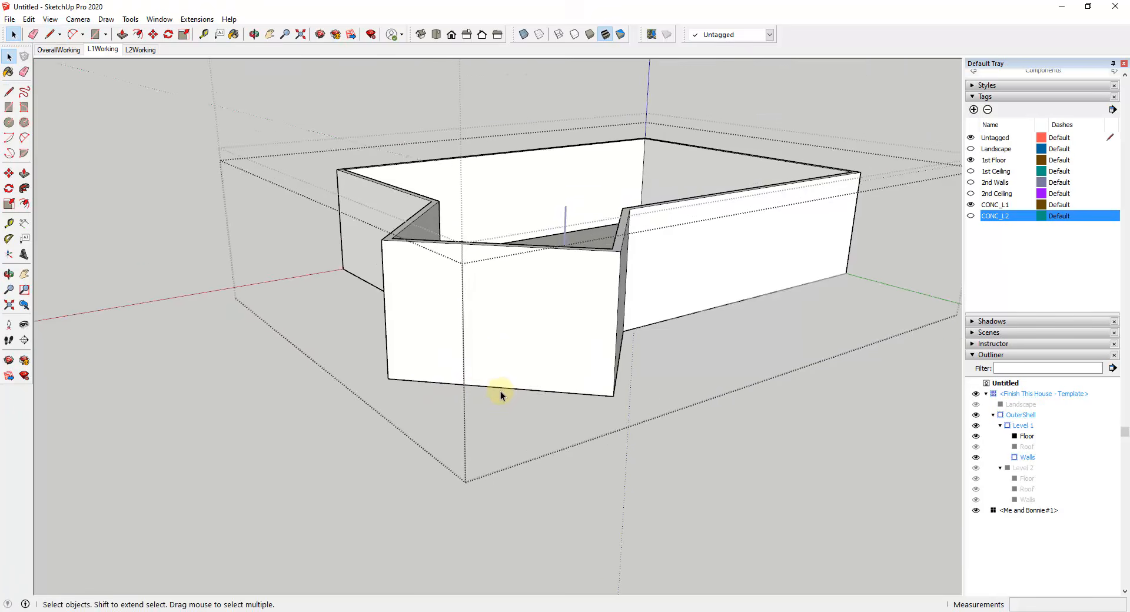
key(l)
scroll(500, 393, up, 3)
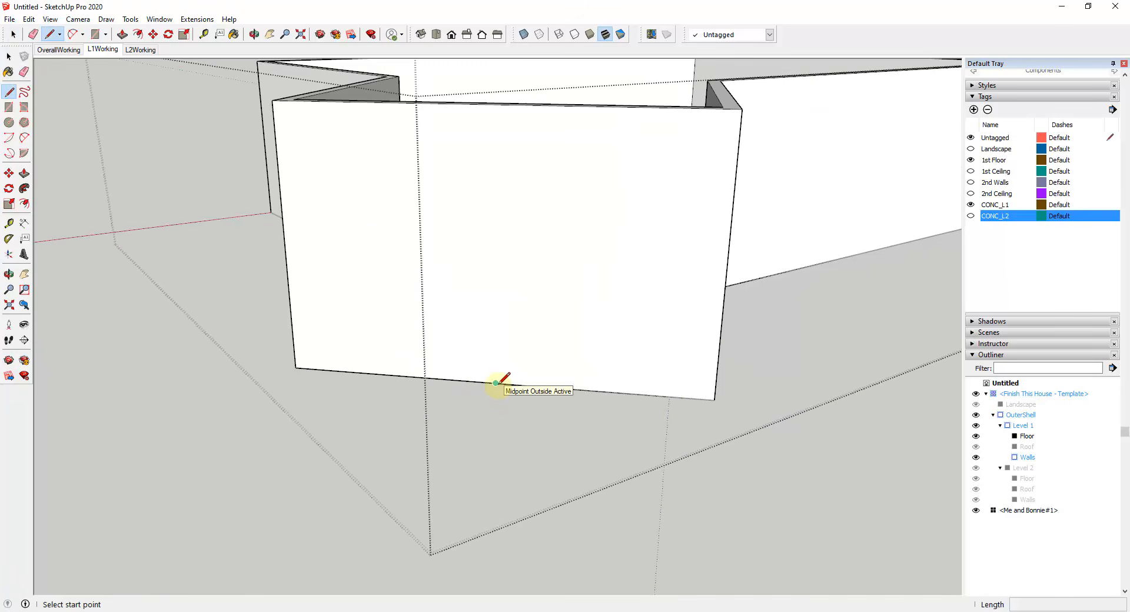
click(495, 383)
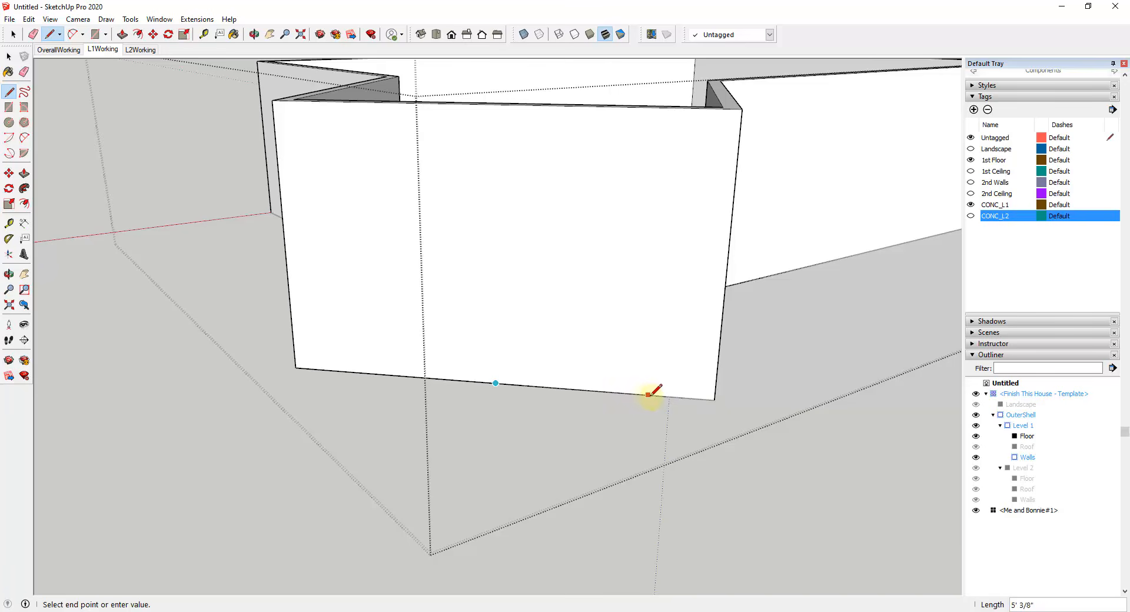
key(Escape)
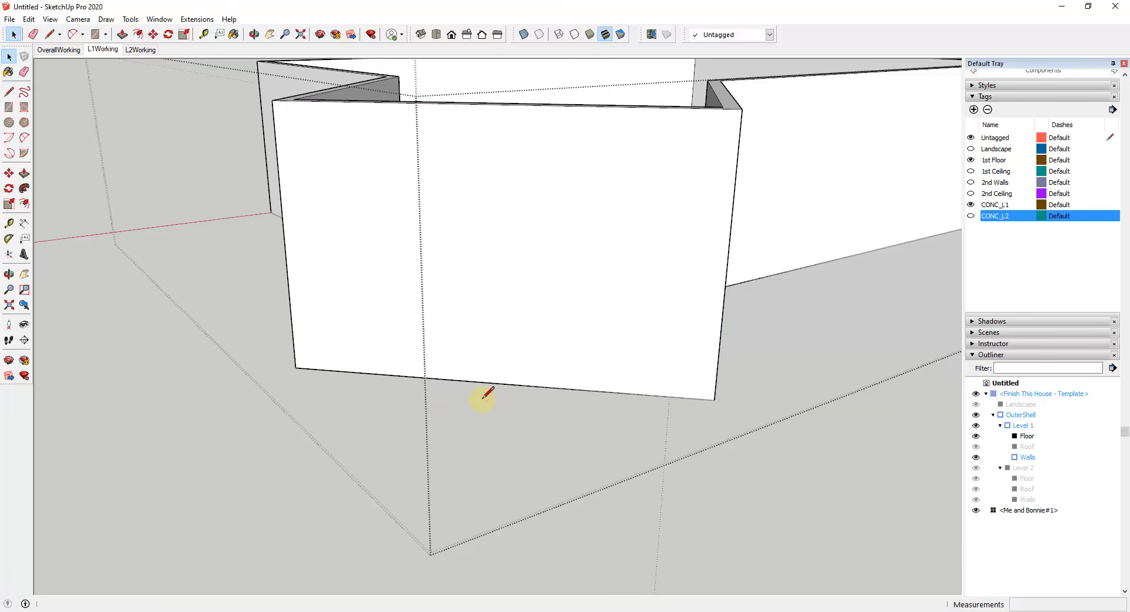
click(296, 368)
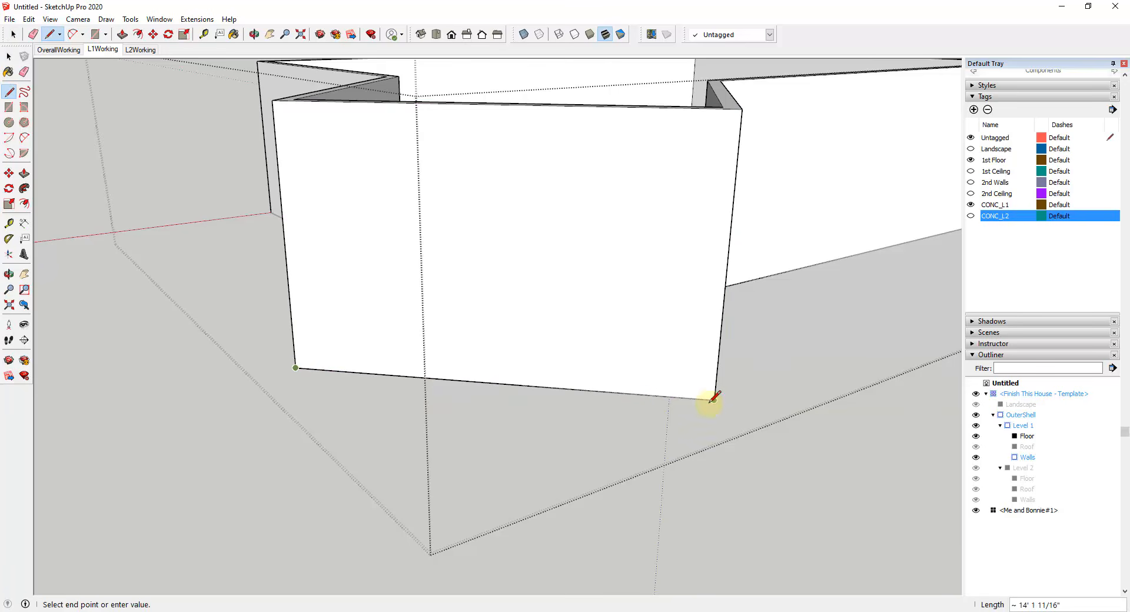
key(space)
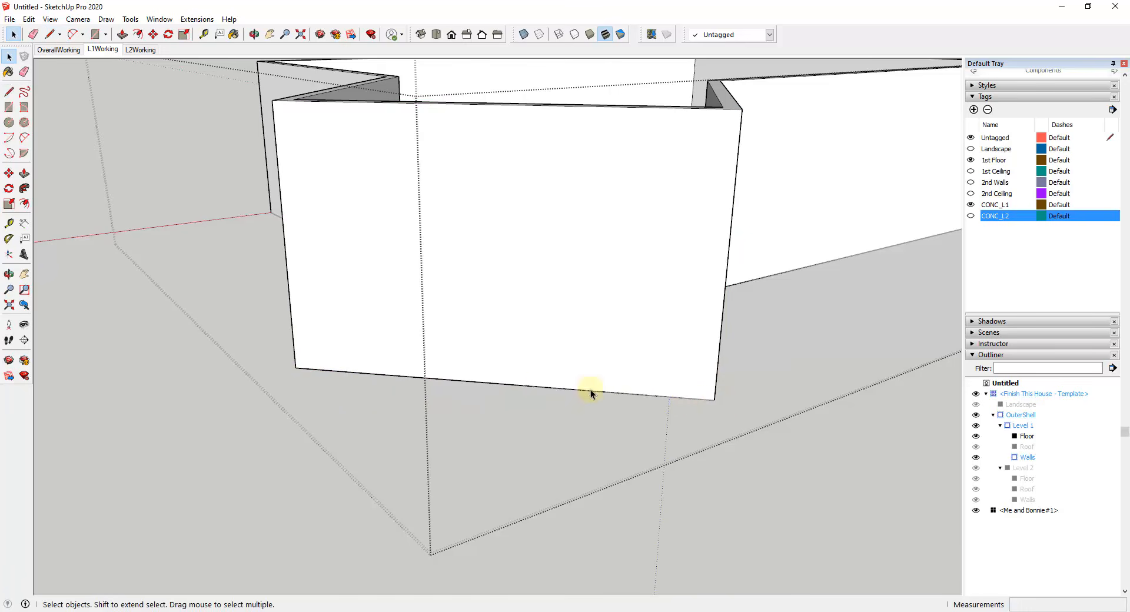
Step: Draw a 5' line along the base of the projecting bay's front wall, from its midpoint towards the inner courtyard-side corner
key(l)
click(496, 383)
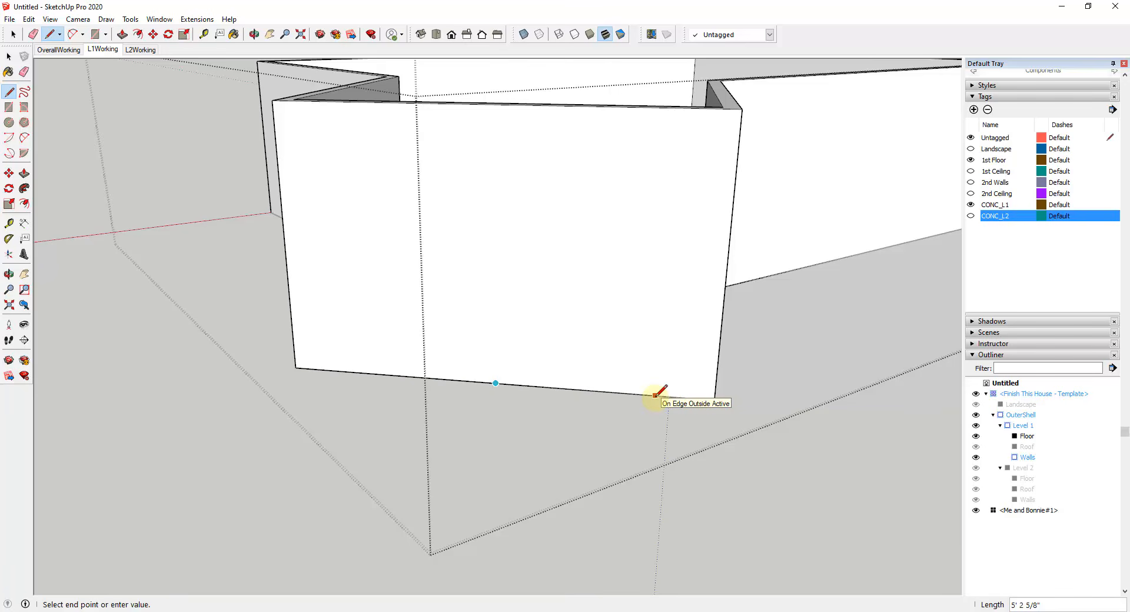
text(')
key(Return)
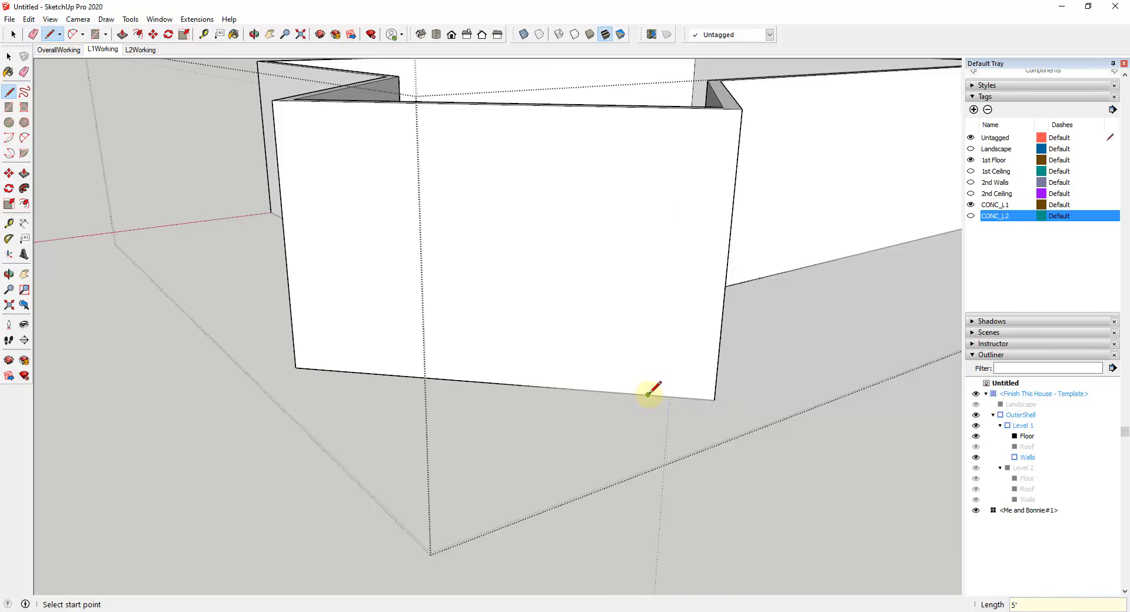
click(648, 394)
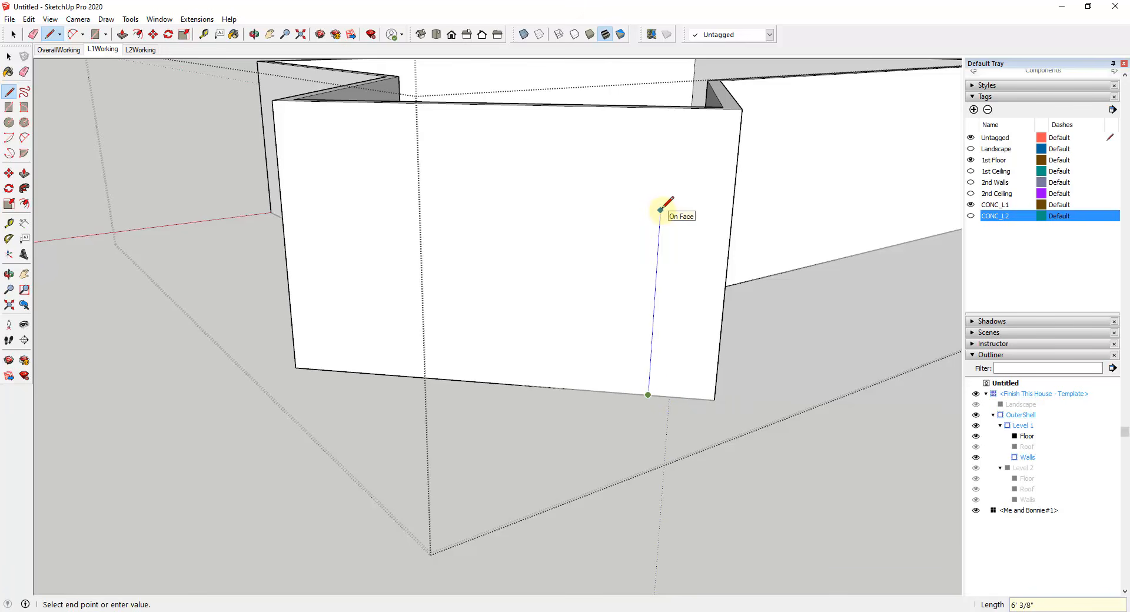
click(664, 142)
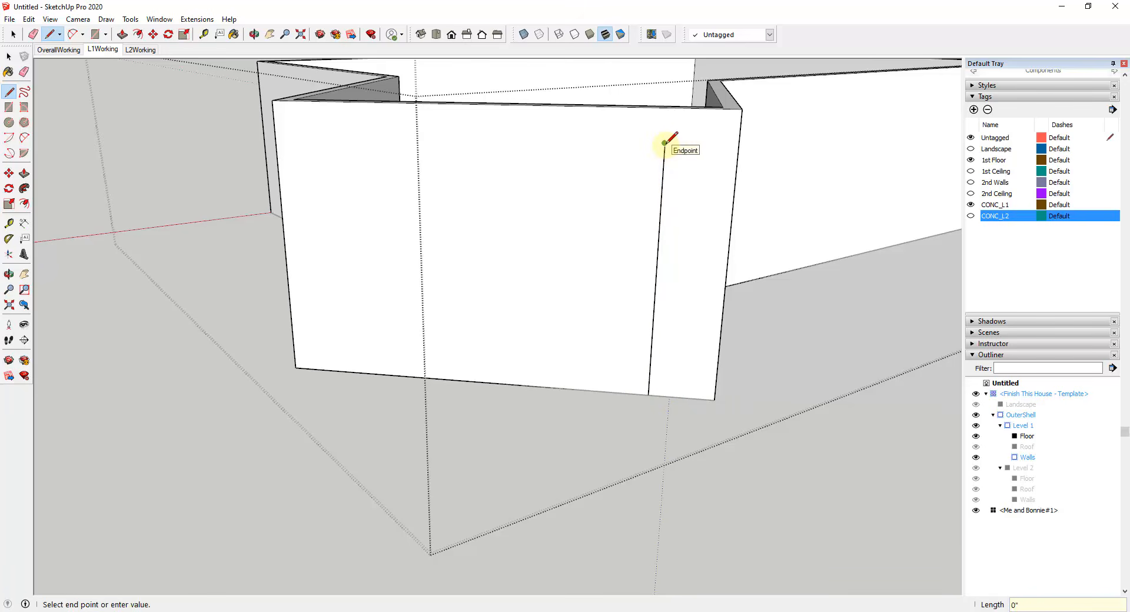
key(ctrl+z)
Step: Draw a 7' vertical line up the bay's front wall from the end of the 5' base line
click(648, 394)
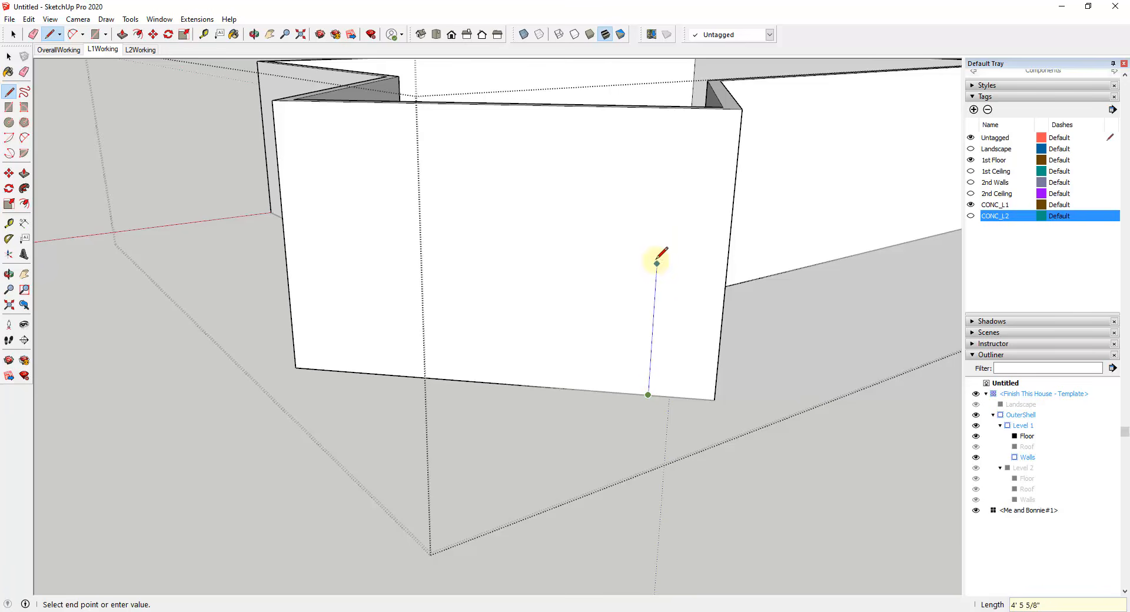
text(7')
key(Return)
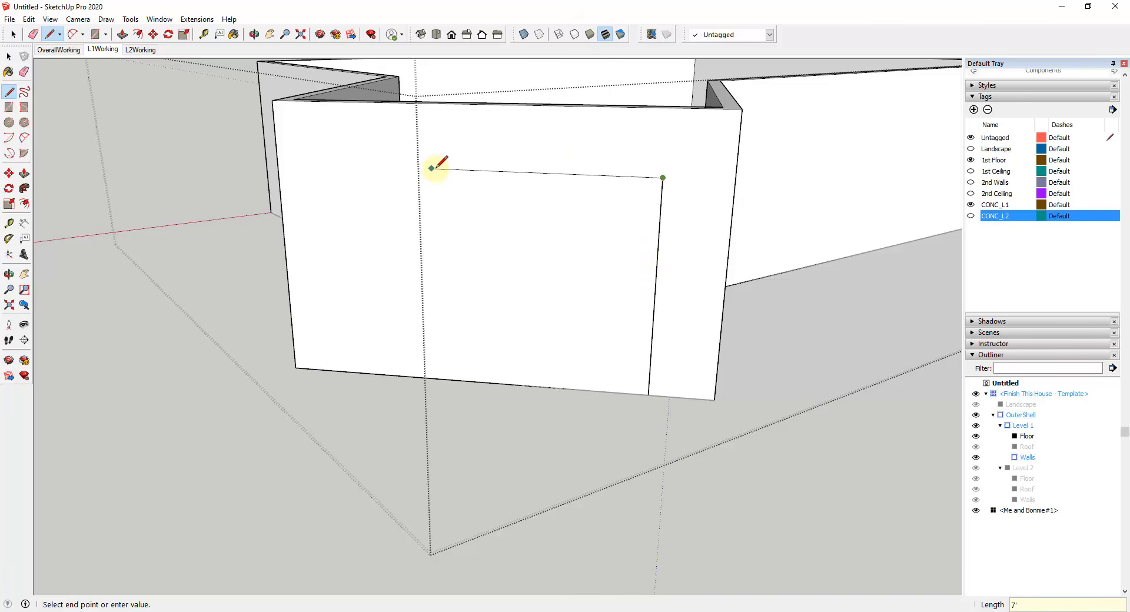
key(Right)
key(space)
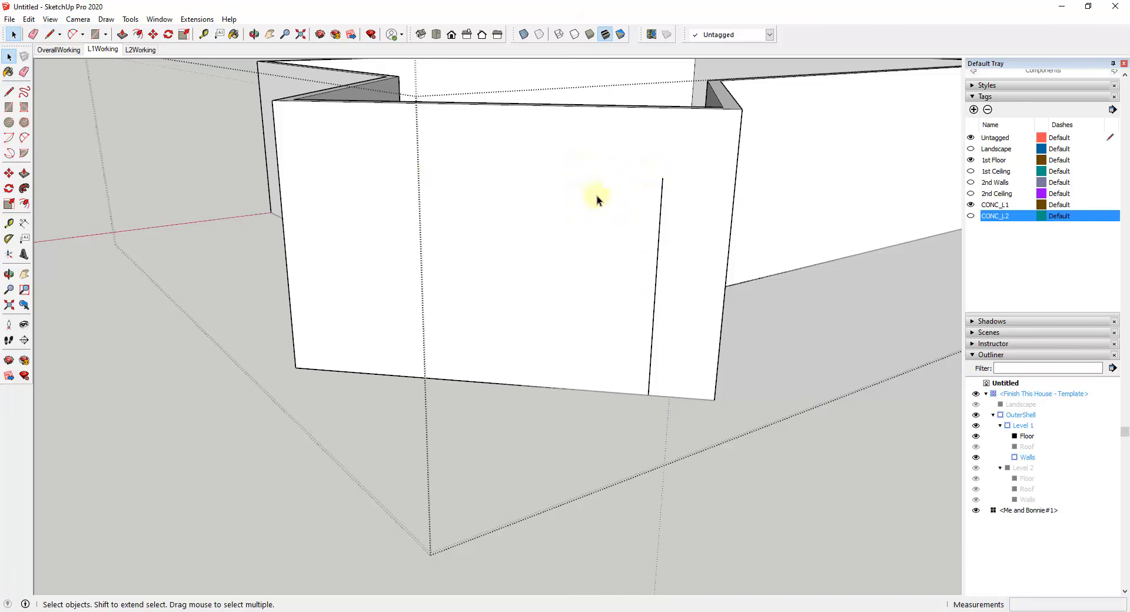
middle_drag(597, 195, 648, 229)
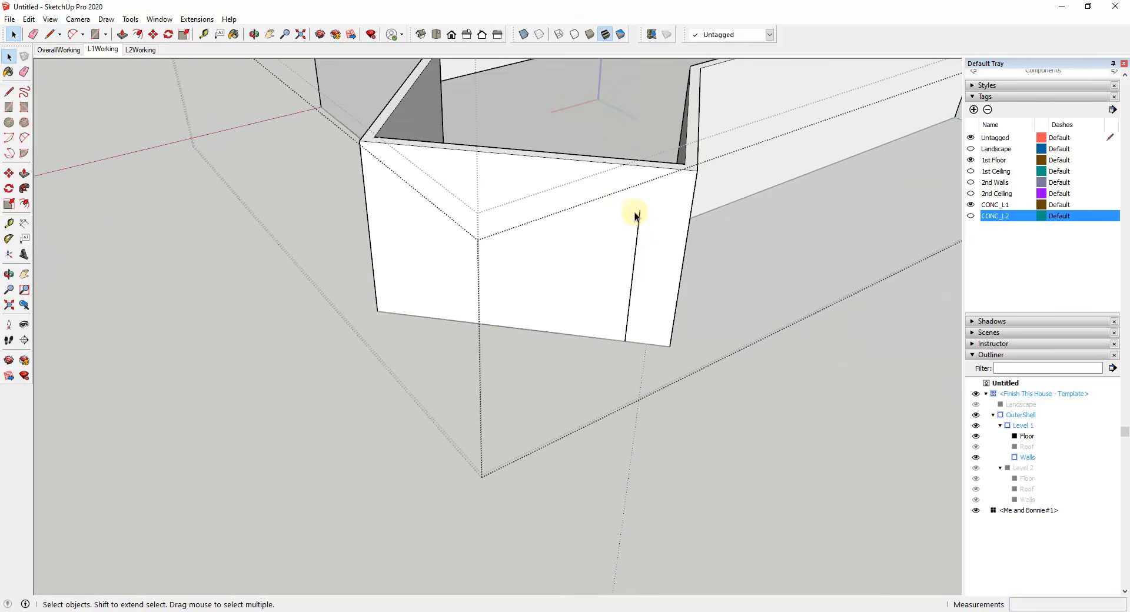
key(l)
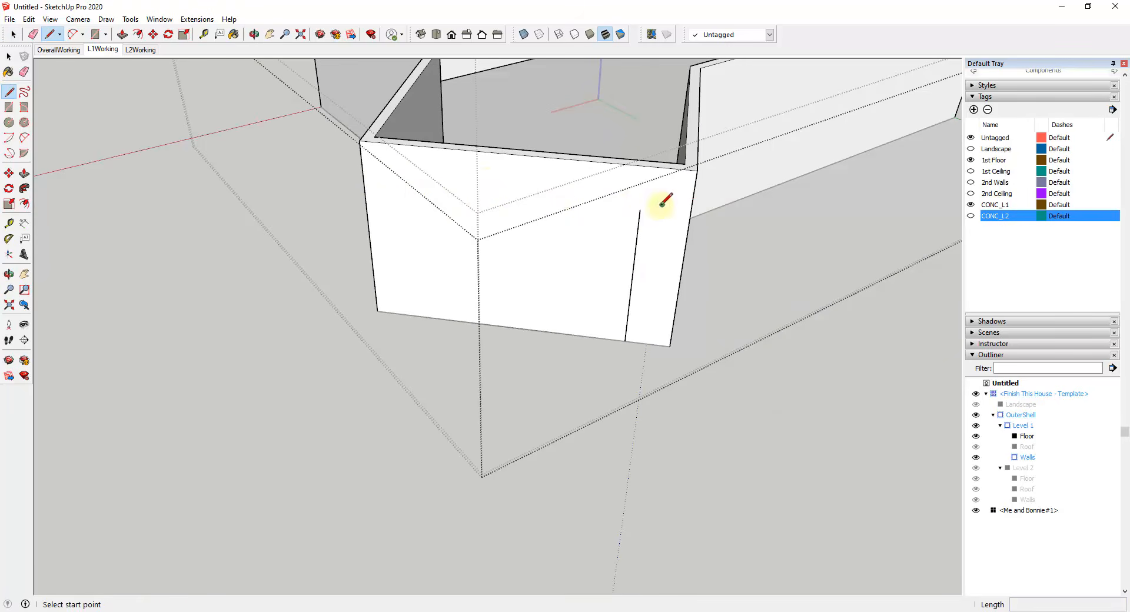
click(640, 210)
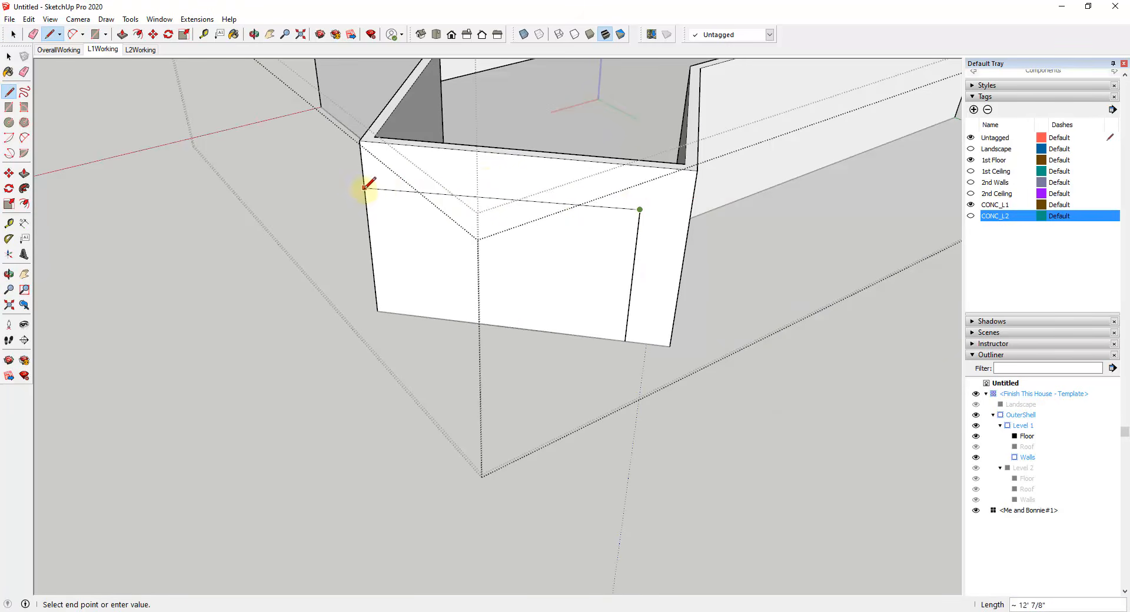
key(space)
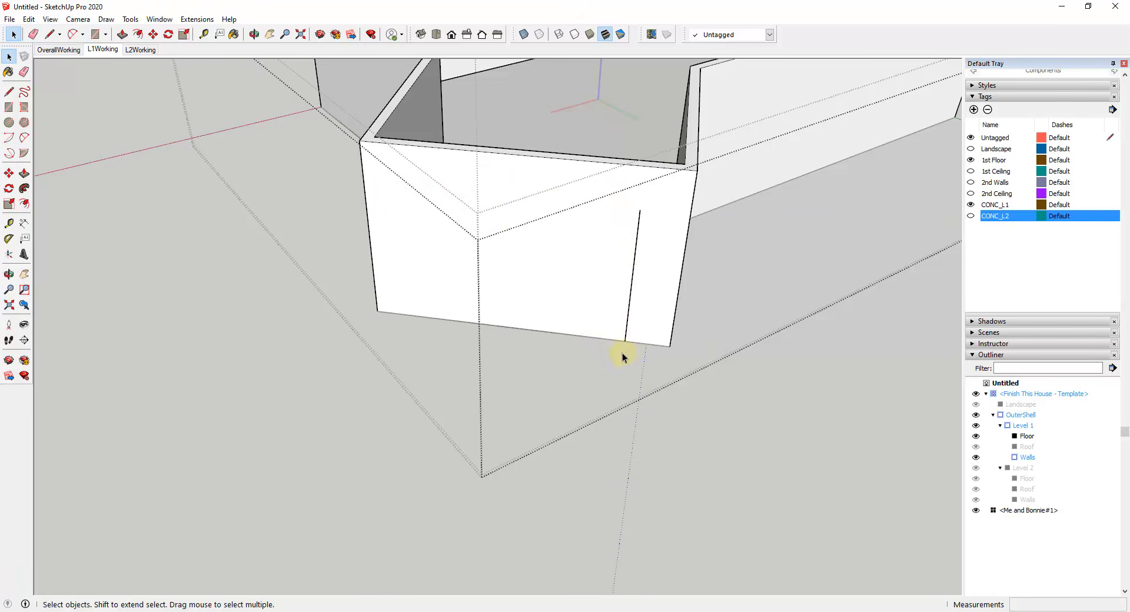
Step: Create a guide parallel to the bay wall's base edge through the top endpoint of the 7' vertical line
click(204, 35)
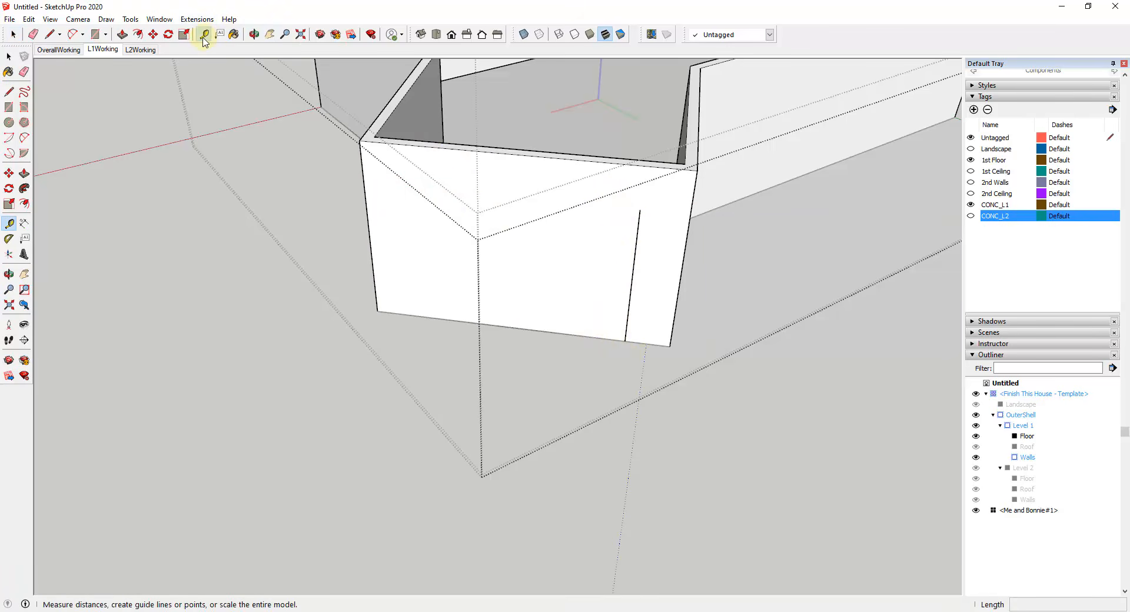
click(570, 334)
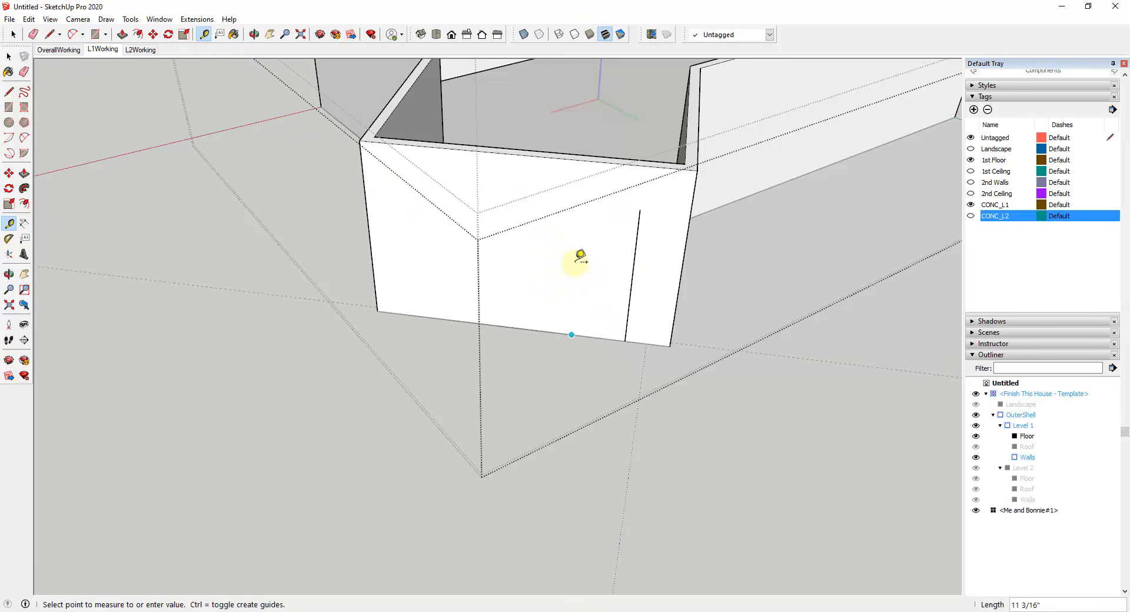
click(646, 203)
Step: Draw the opening's top edge along the guide and its other side straight down to the wall base
key(l)
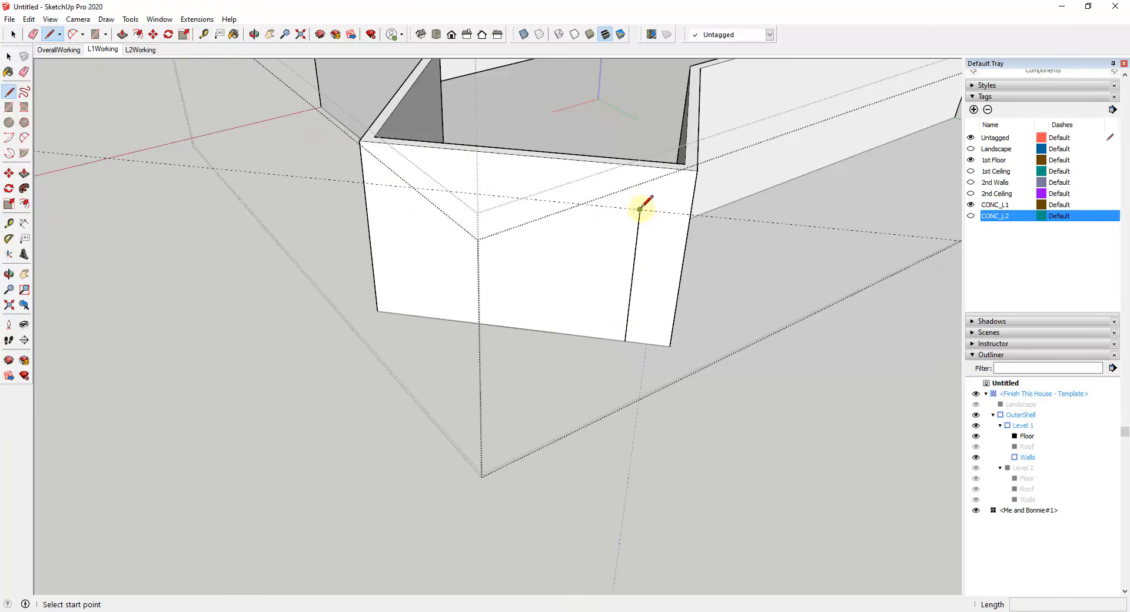
click(639, 210)
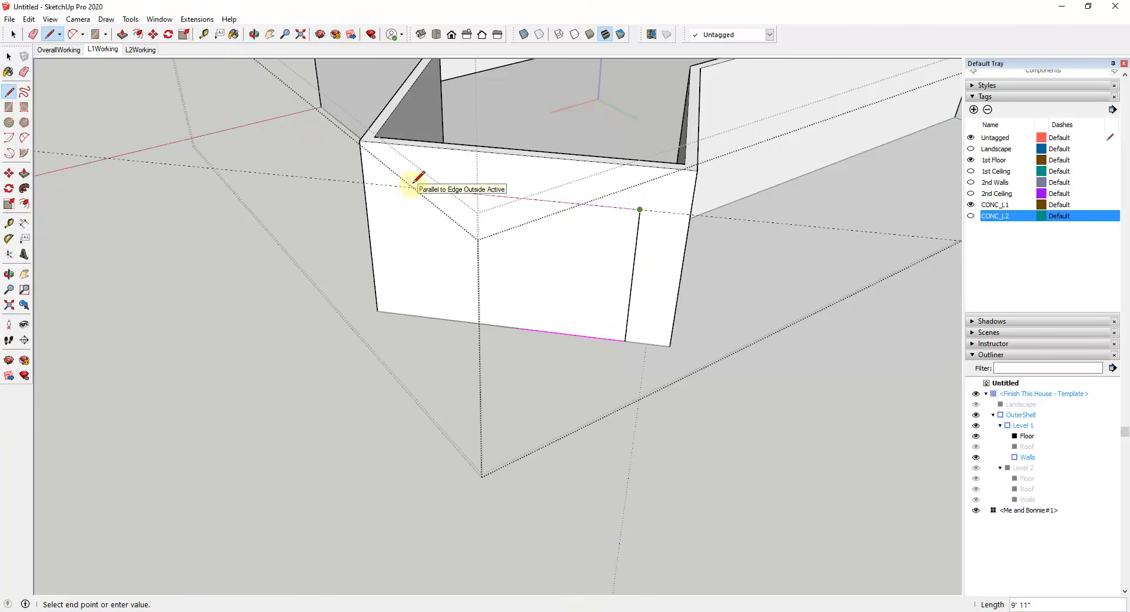
click(410, 186)
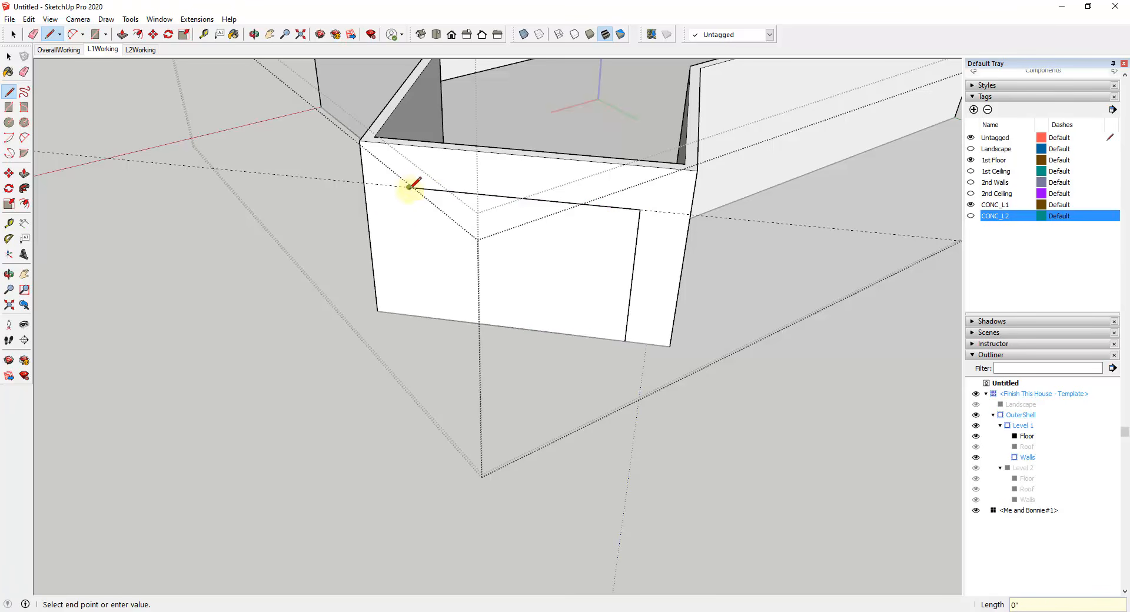
click(418, 316)
Step: Try pushing the whole rectangular opening face 6" through the bay's front wall
middle_drag(534, 308, 537, 261)
key(p)
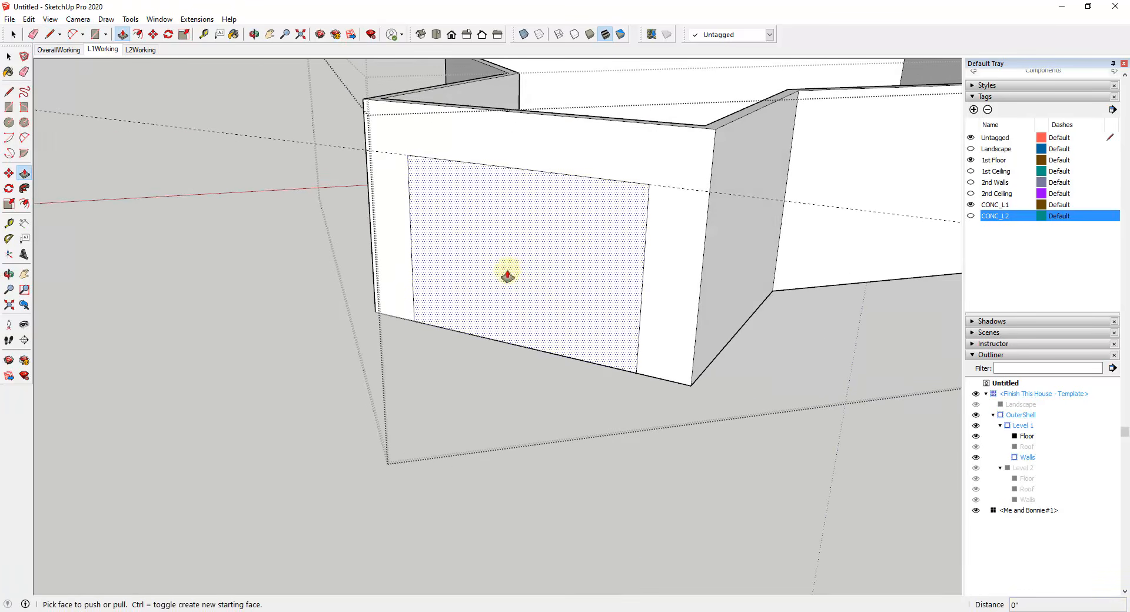
key(space)
scroll(693, 181, up, 2)
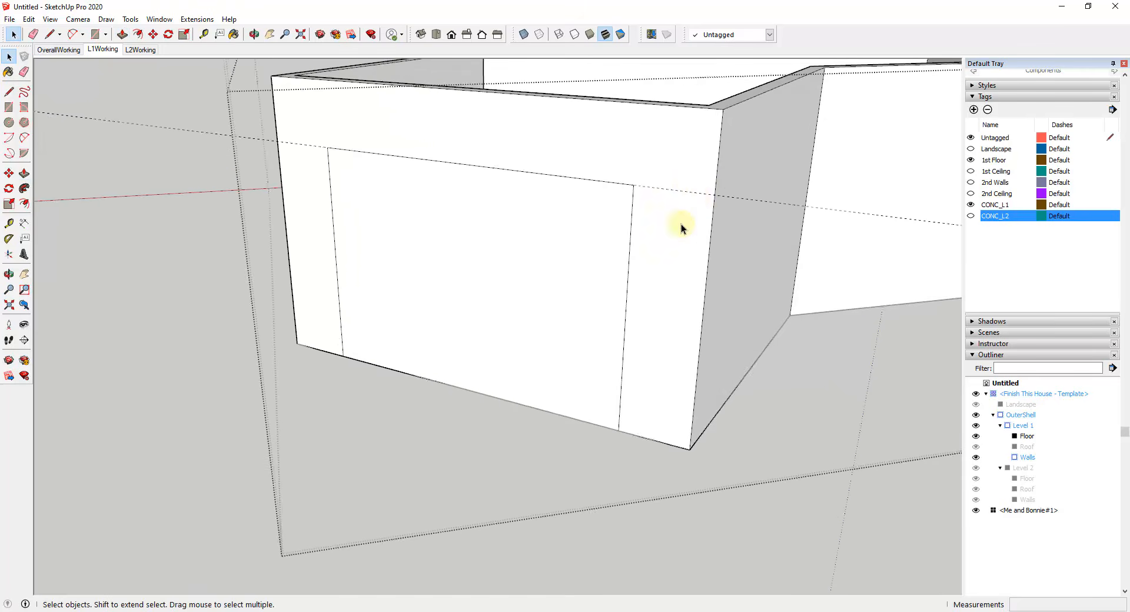
middle_drag(680, 224, 672, 216)
click(662, 155)
scroll(548, 245, down, 1)
click(545, 242)
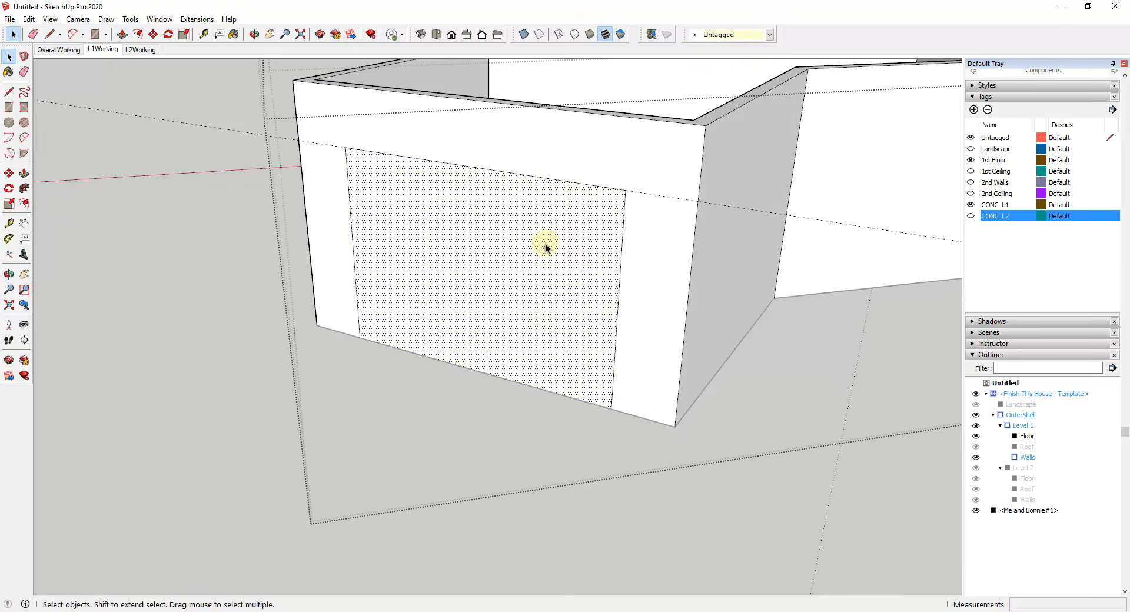
key(p)
click(483, 306)
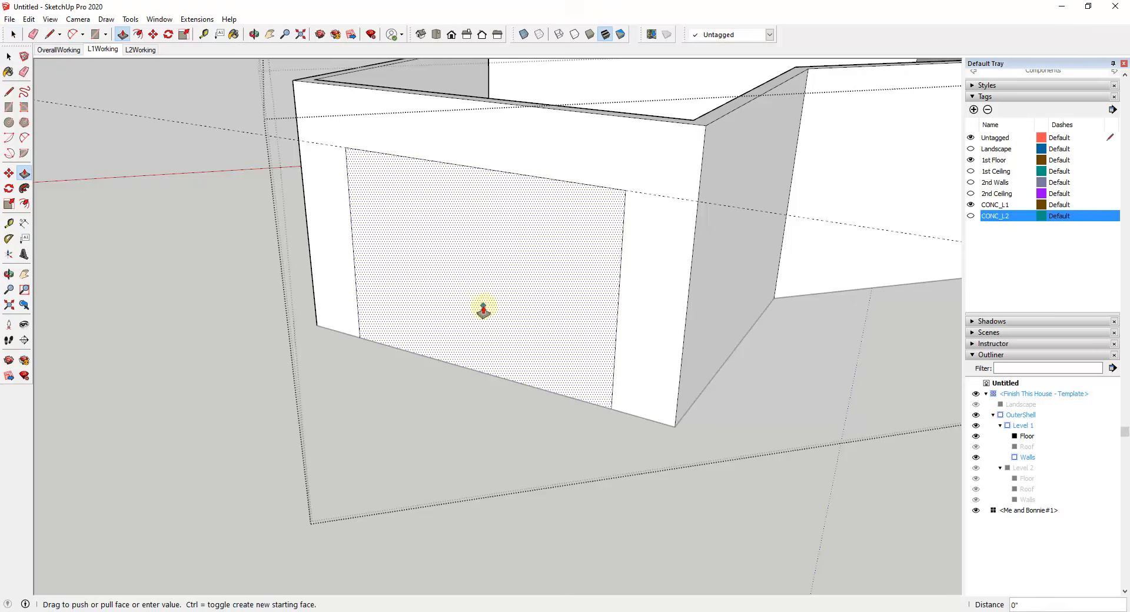
click(499, 307)
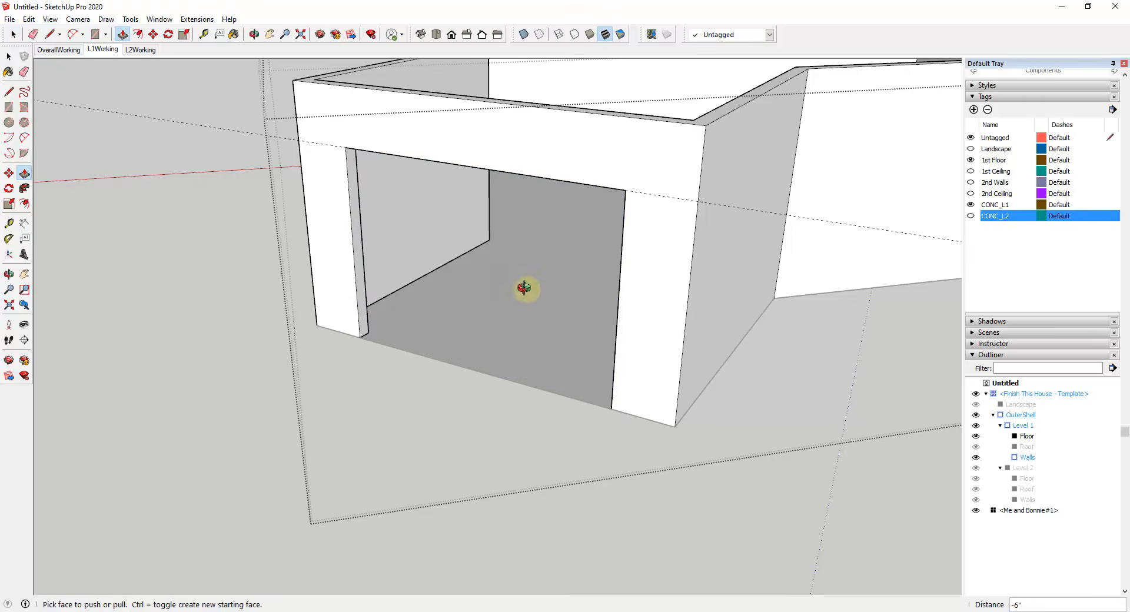
mouse_move(525, 288)
middle_down()
mouse_move(545, 222)
mouse_move(542, 277)
mouse_move(651, 262)
middle_up()
Step: Erase the guide running along the top edge of the bay wall's opening outline
key(space)
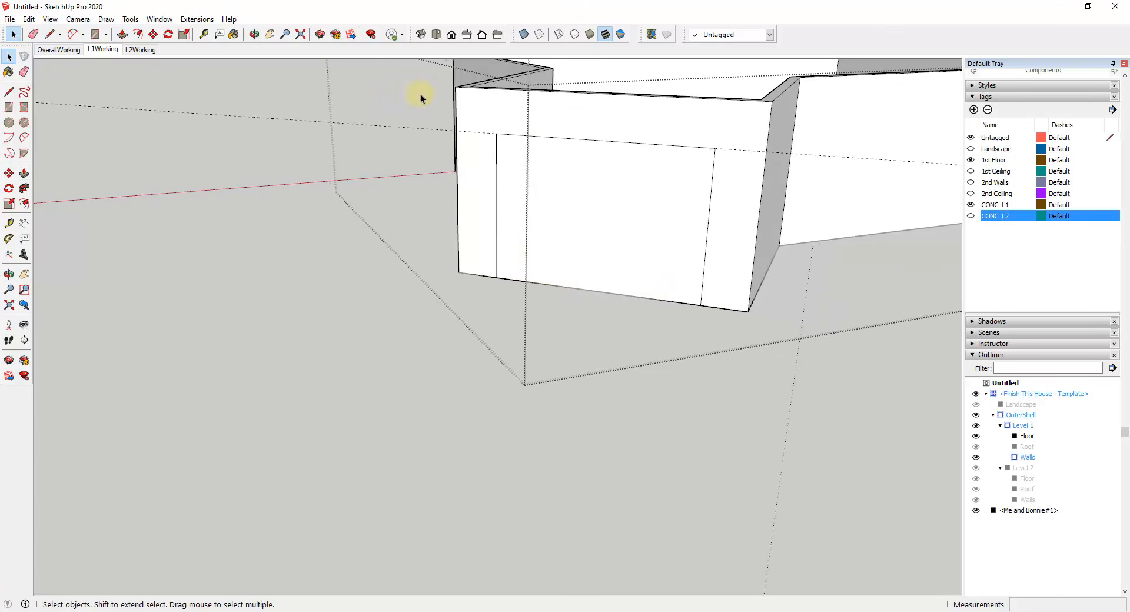
key(e)
key(space)
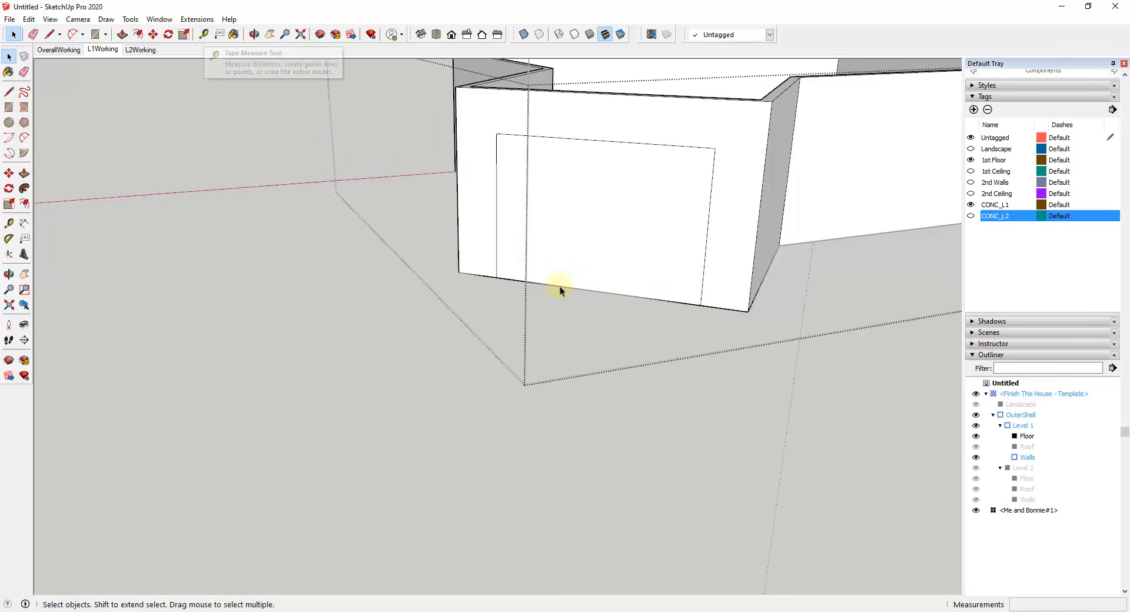
Step: Draw a 3'6" line along the bay wall's base, starting at the opening's lower corner farther from the long wall
key(l)
click(496, 276)
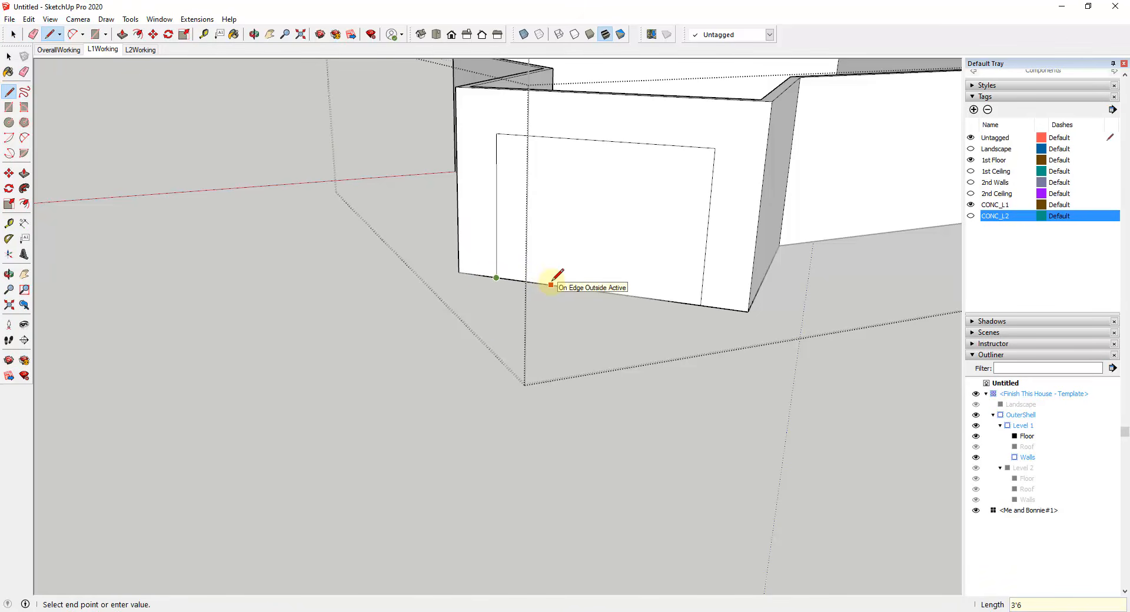
key(Escape)
click(563, 286)
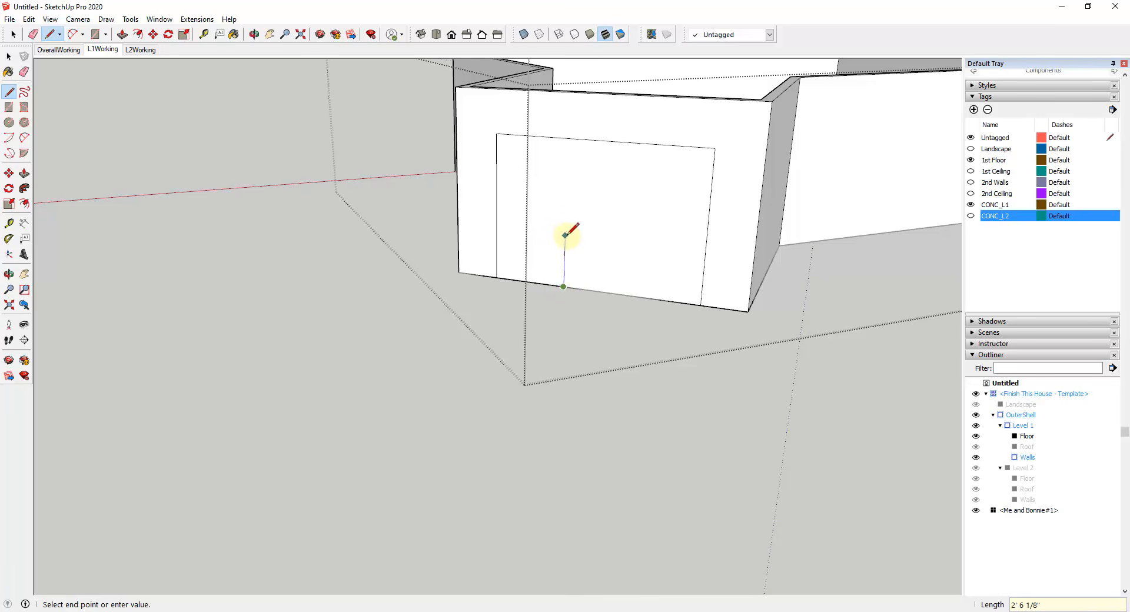
key(space)
Step: Create a guide parallel to the opening's top edge, about 5' below it
click(205, 34)
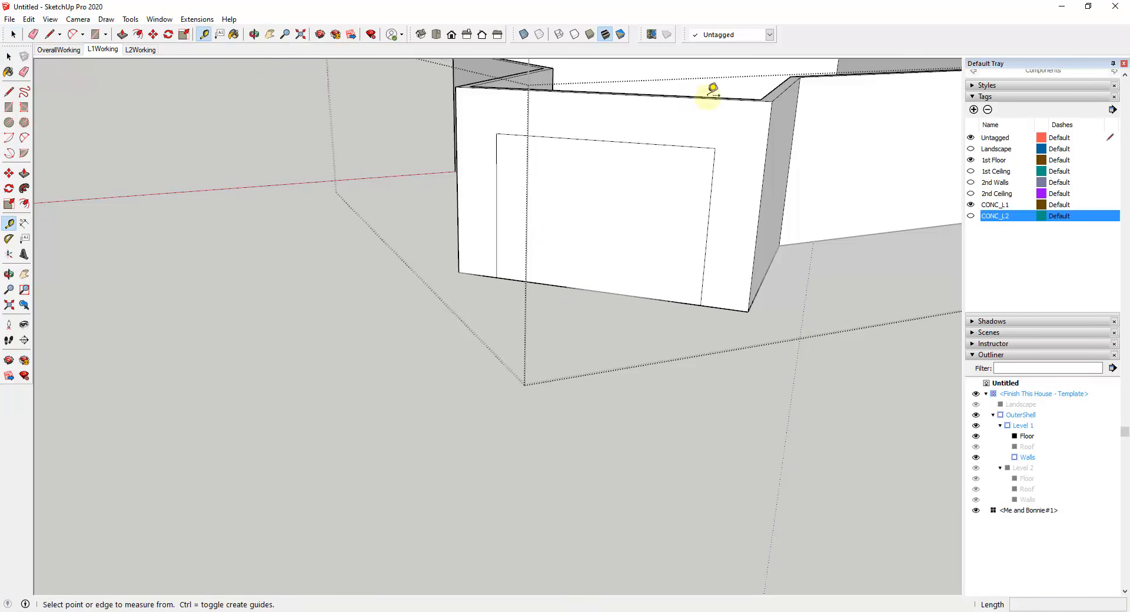
click(655, 145)
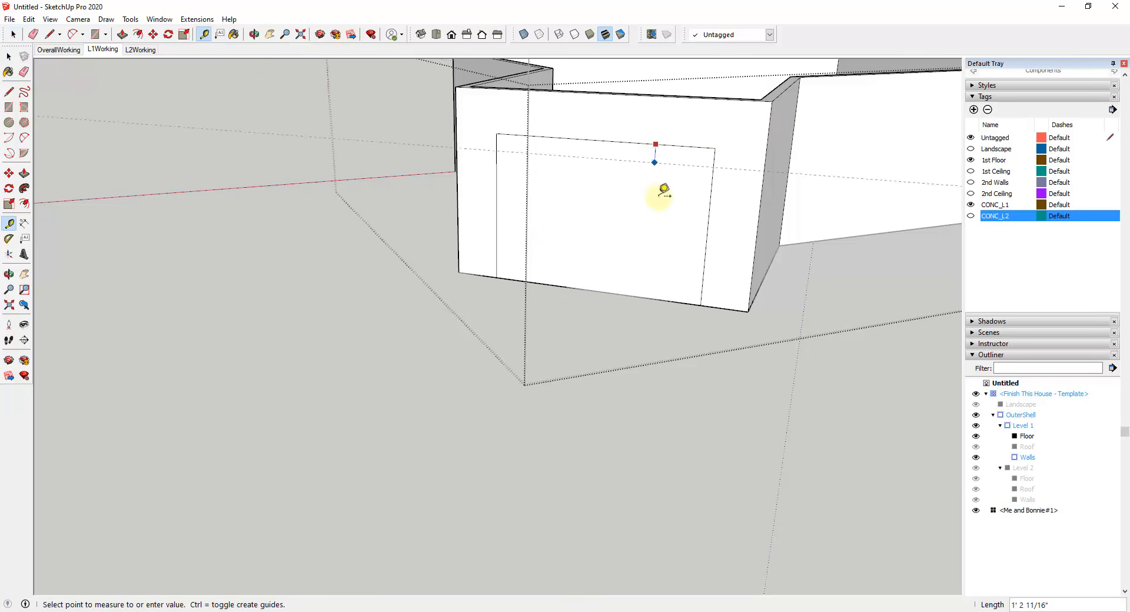
click(663, 257)
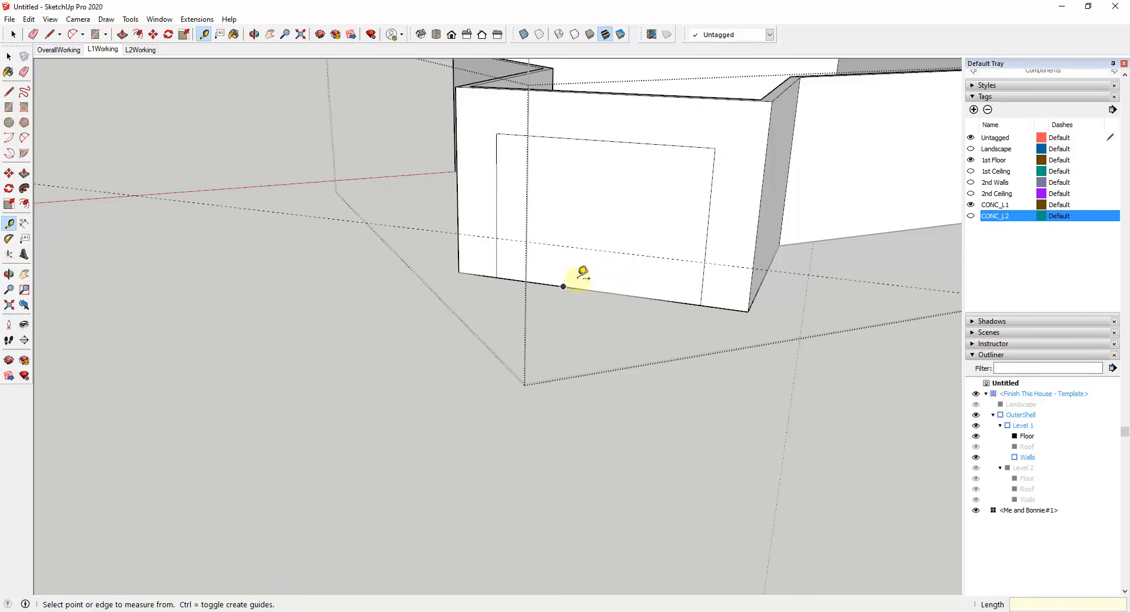
Step: Outline the door and window division from the 3'6" base line's end up to the guide and along it to the opening's opposite side
key(l)
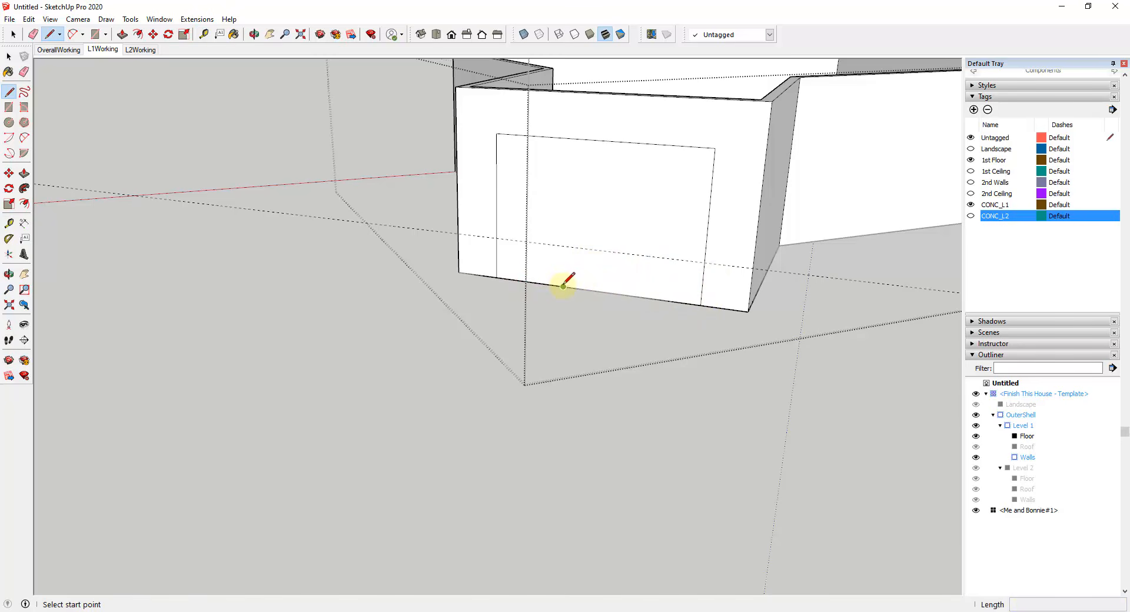
click(496, 277)
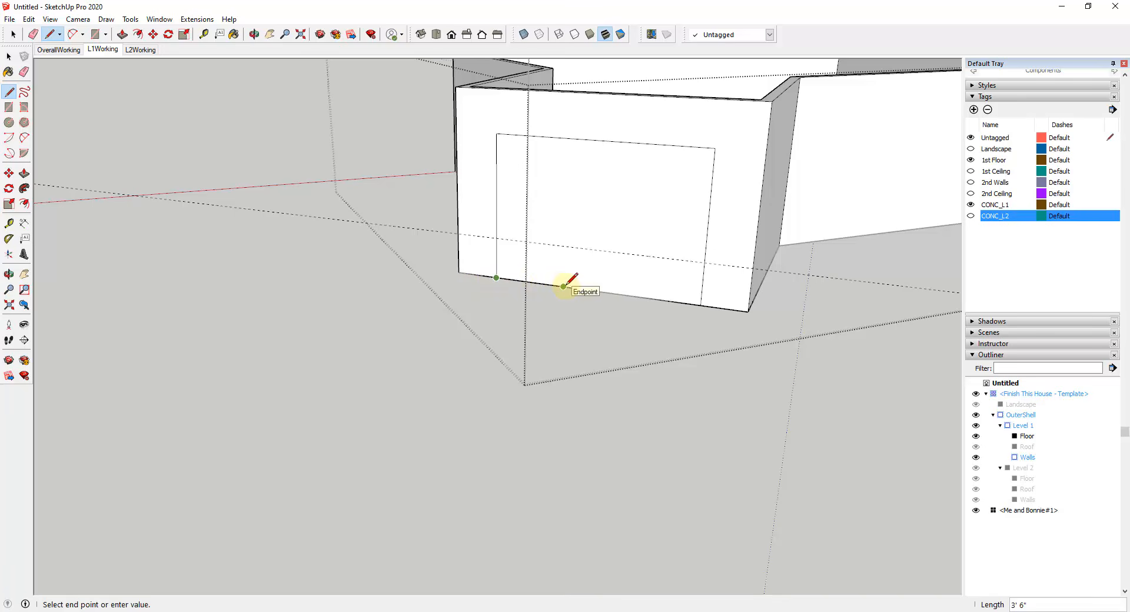
click(563, 286)
click(563, 286)
click(564, 247)
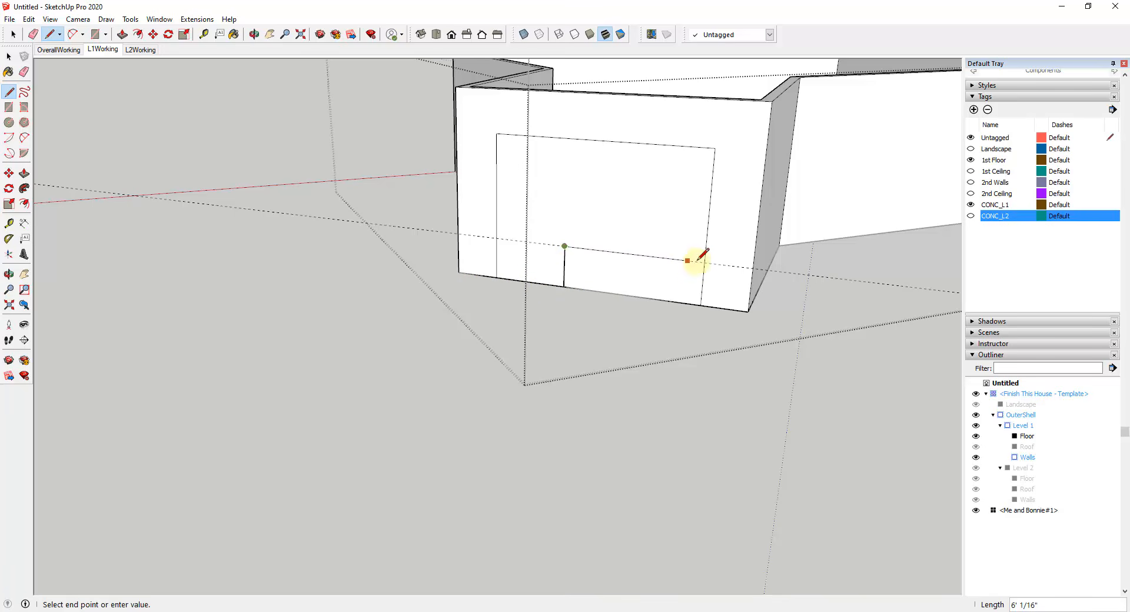
click(705, 262)
Step: Erase the guide and the leftover part of the opening's side edge below the new sill line
key(e)
middle_drag(700, 309, 641, 288)
key(space)
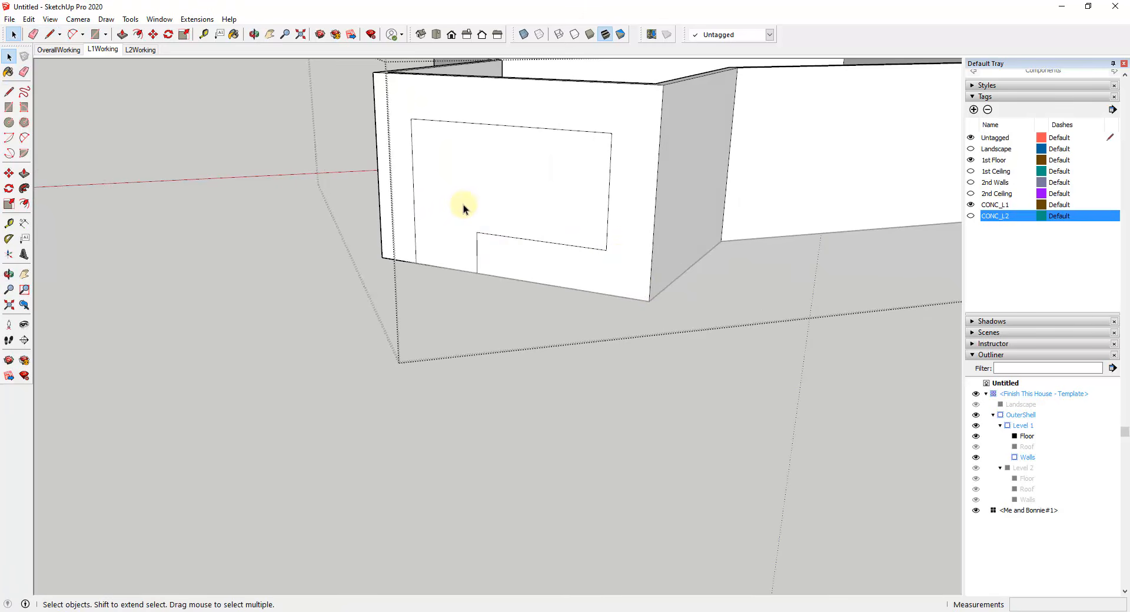
Step: Push the combined door-and-window face 6" through the bay's front wall
key(p)
click(462, 207)
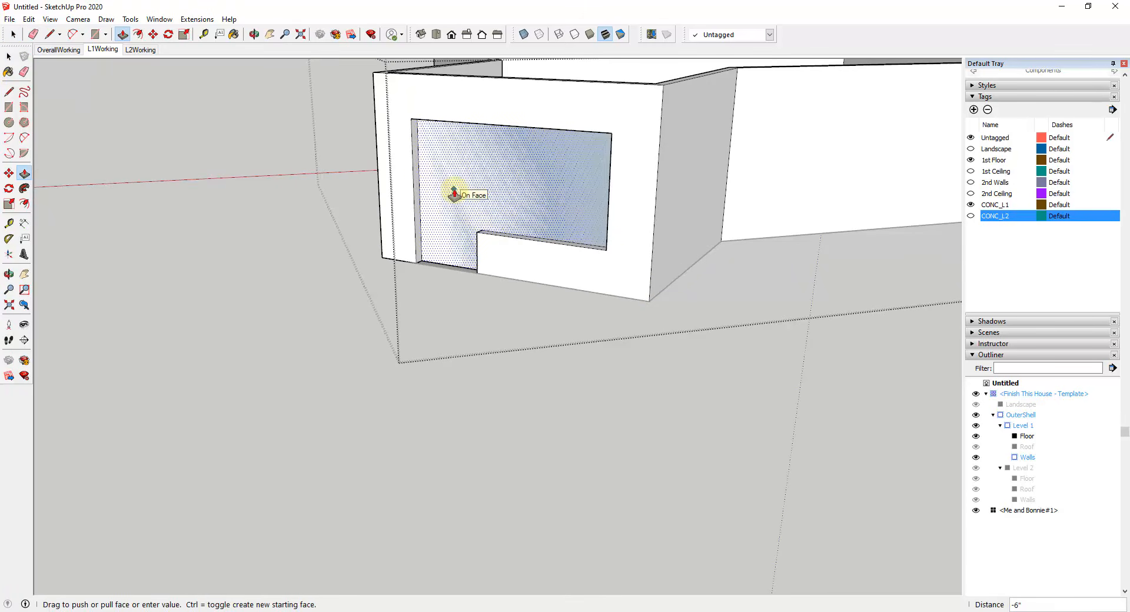
click(454, 193)
Step: Create guides parallel to the base of the bay's adjoining side wall, one at the front window's sill height and one 7' up
middle_drag(560, 277, 441, 249)
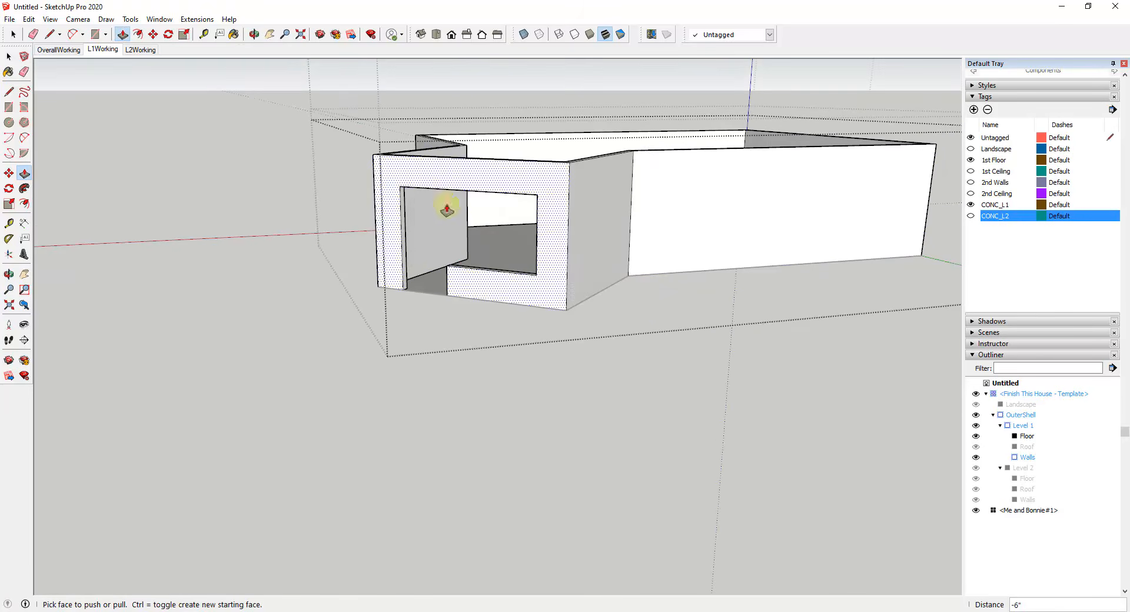
middle_drag(512, 263, 443, 315)
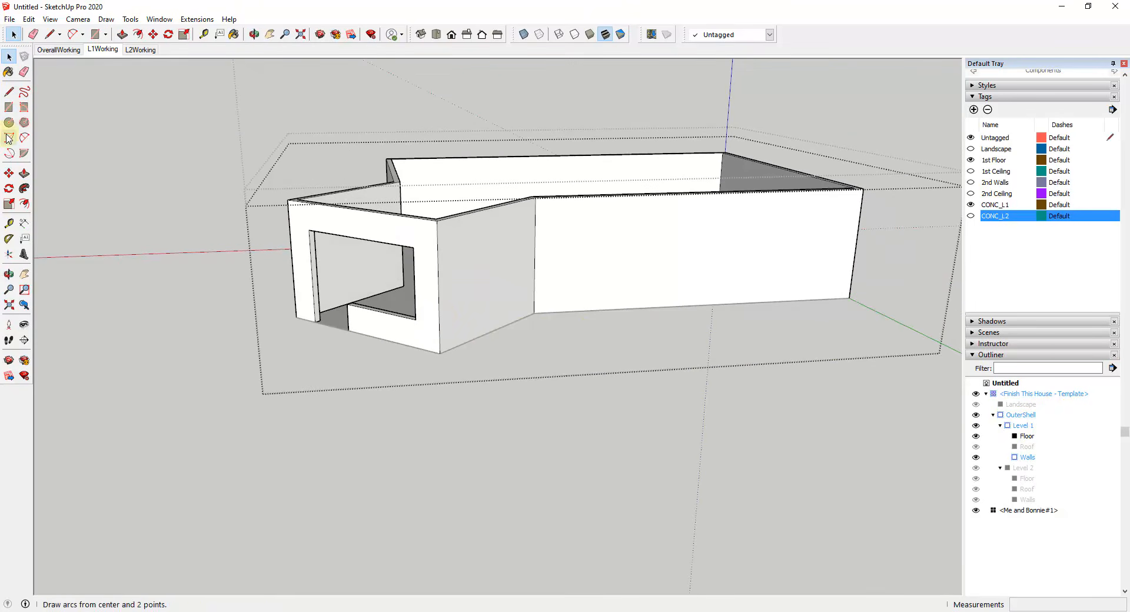
click(9, 223)
click(465, 342)
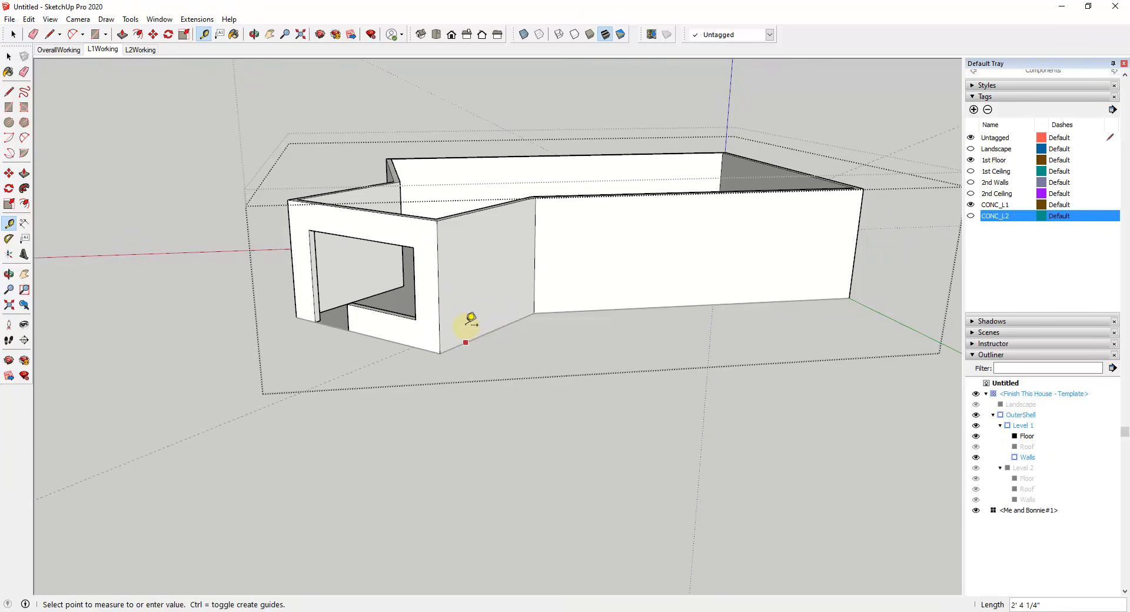
click(417, 318)
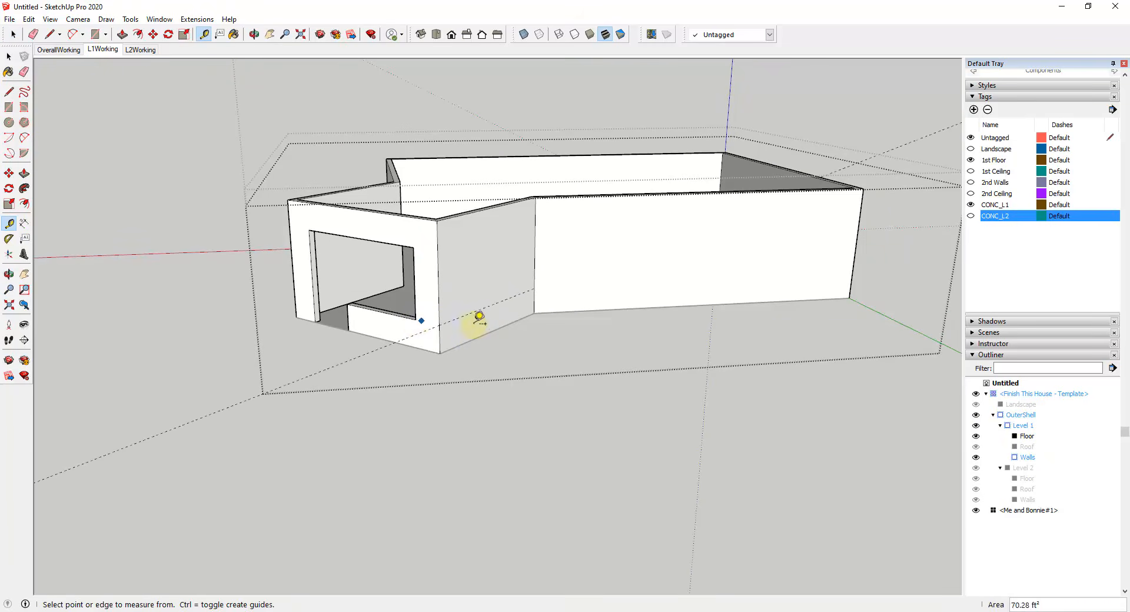
click(490, 332)
text(9')
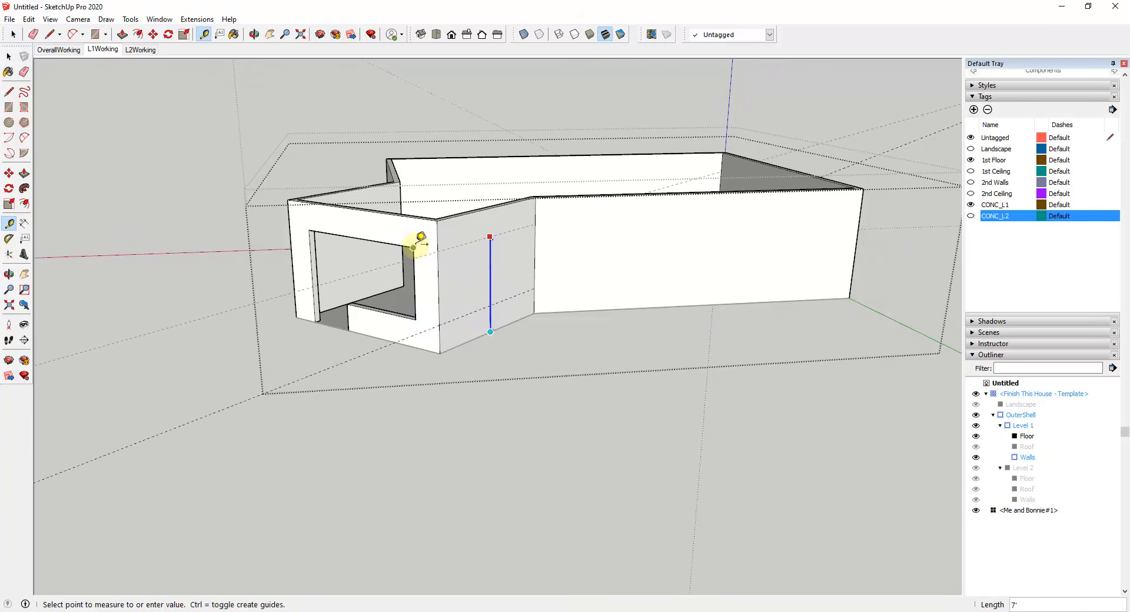
key(Return)
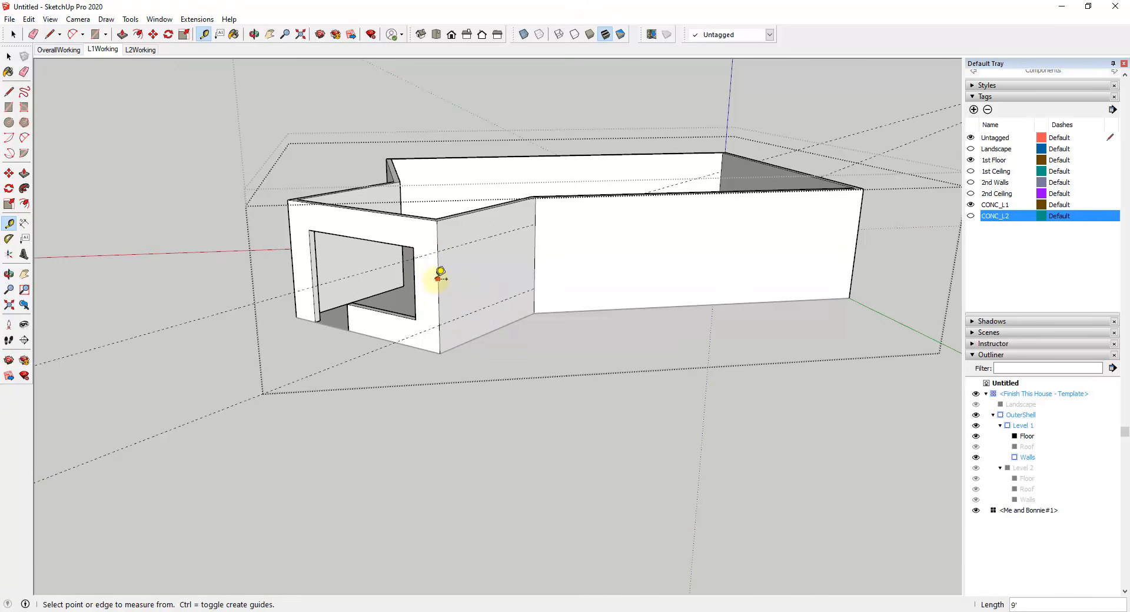
Step: Create vertical guides inset from both ends of the bay's side wall, with the one beside the long wall offset 18"
click(439, 289)
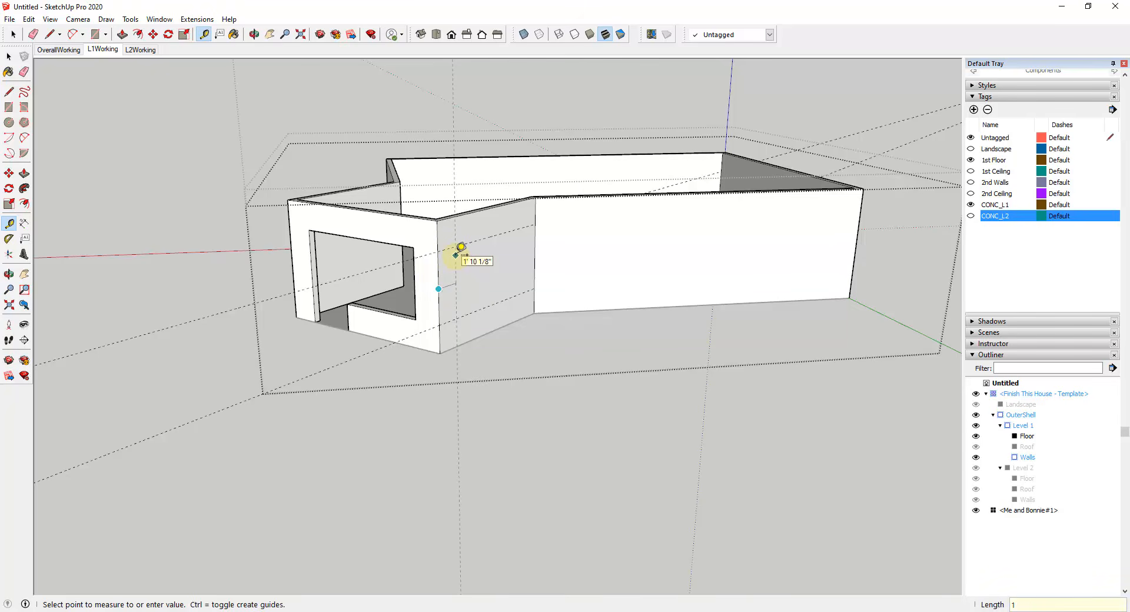
key(Return)
click(534, 254)
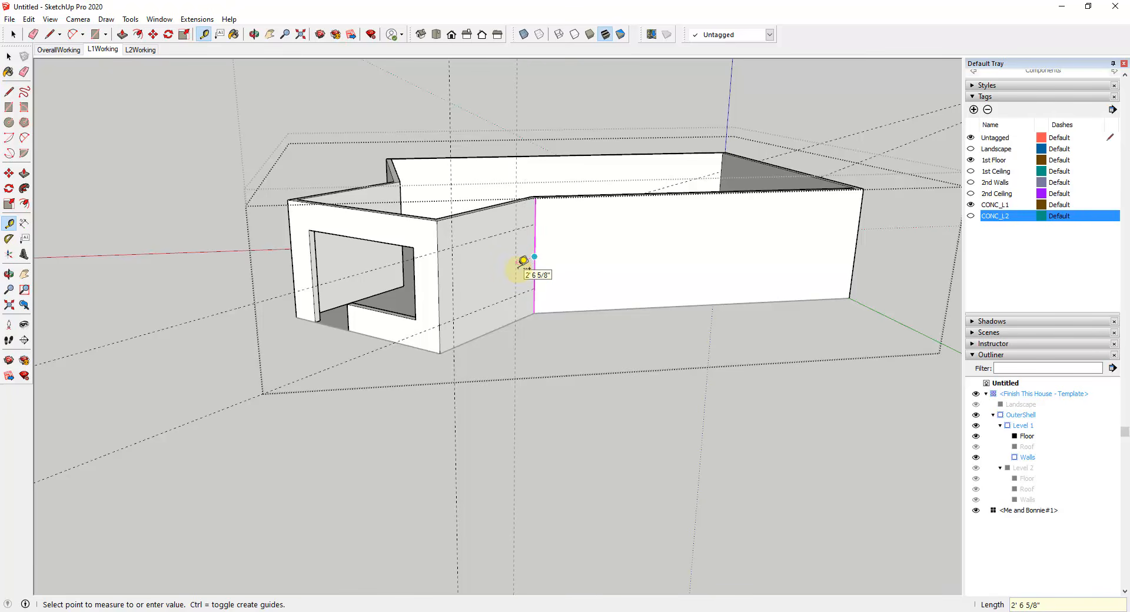
text(18)
key(Return)
key(space)
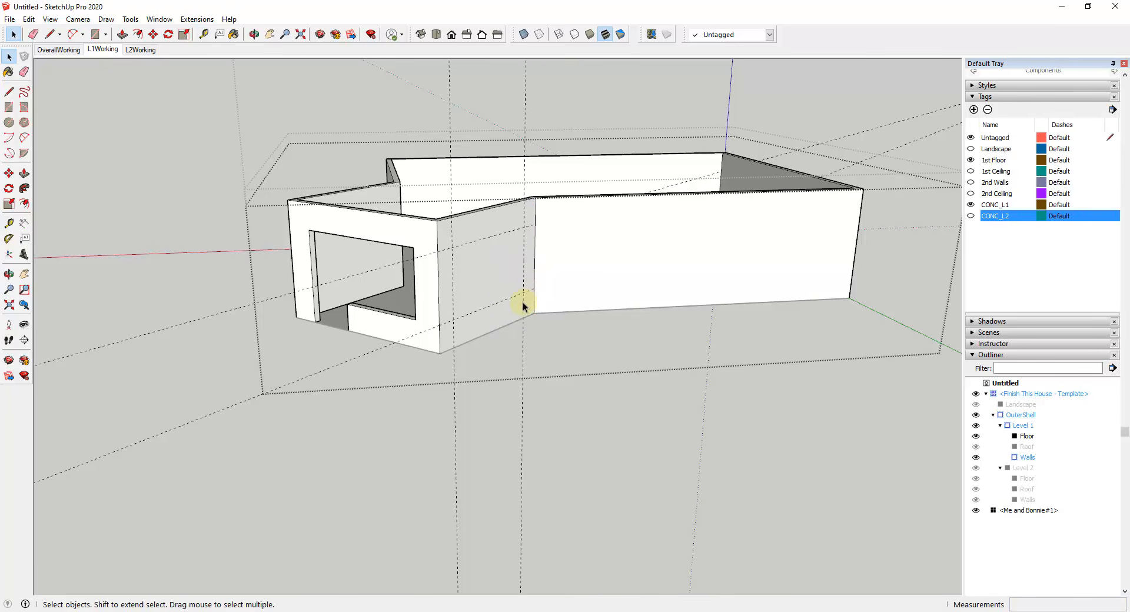
Step: Draw a window rectangle on the bay's side wall between opposite intersections of the guides
key(r)
click(522, 292)
click(452, 247)
key(space)
Step: Push the window rectangle through the bay's side wall to cut the opening
key(p)
click(482, 273)
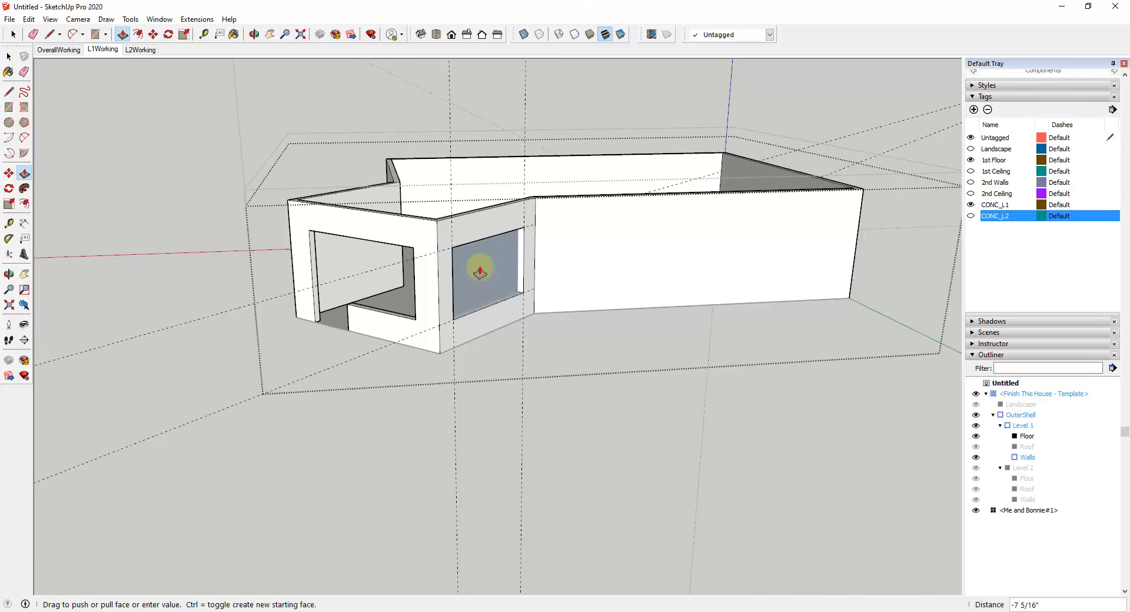
click(480, 260)
Step: Draw a 3'6" line in each direction from the midpoint of the long wall's base edge
key(e)
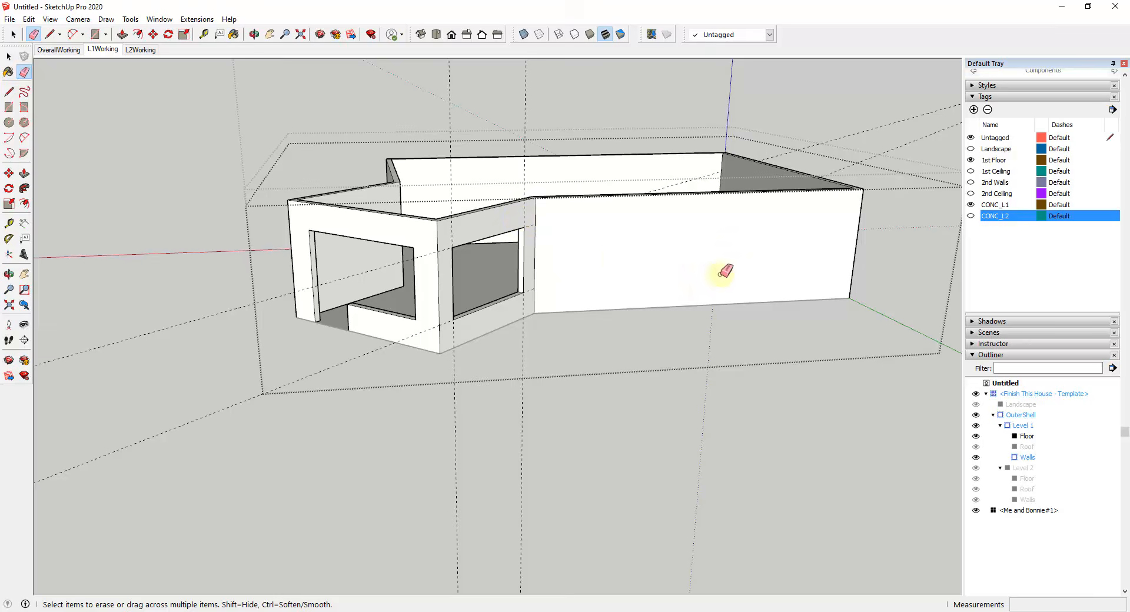
scroll(757, 272, up, 4)
mouse_move(668, 268)
middle_down()
mouse_move(658, 255)
mouse_move(581, 319)
mouse_move(595, 315)
mouse_move(608, 370)
mouse_move(574, 360)
mouse_move(595, 301)
middle_up()
key(space)
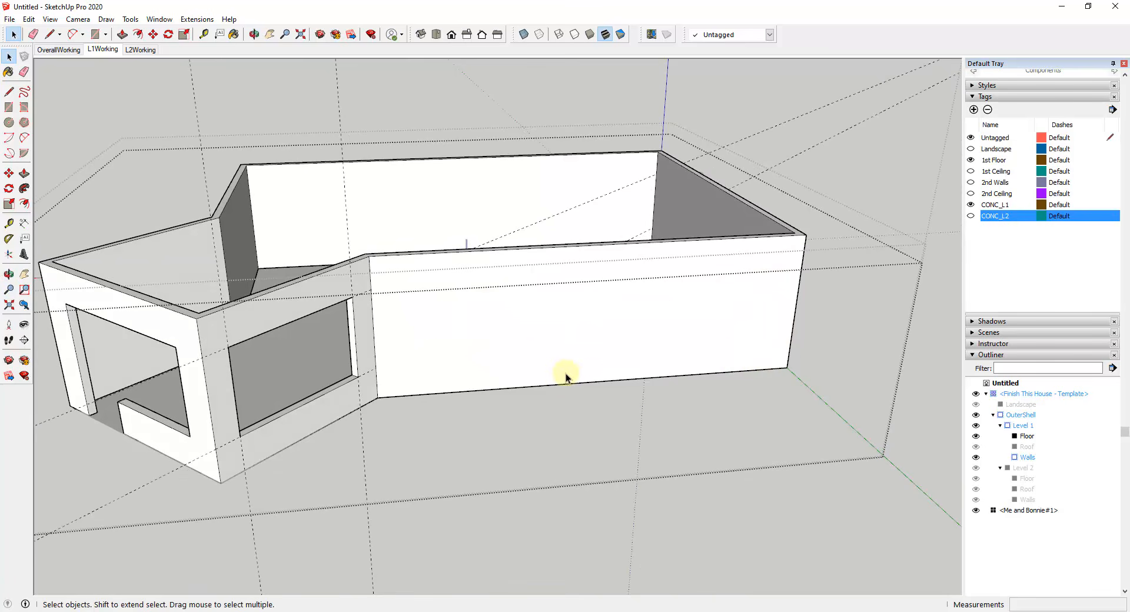
key(l)
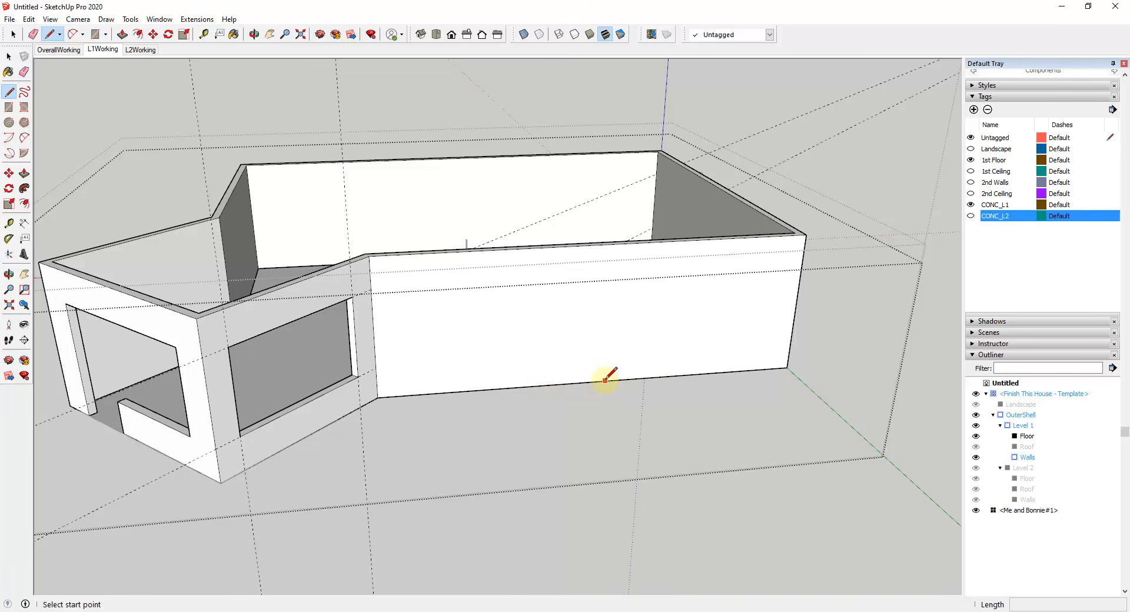
click(590, 382)
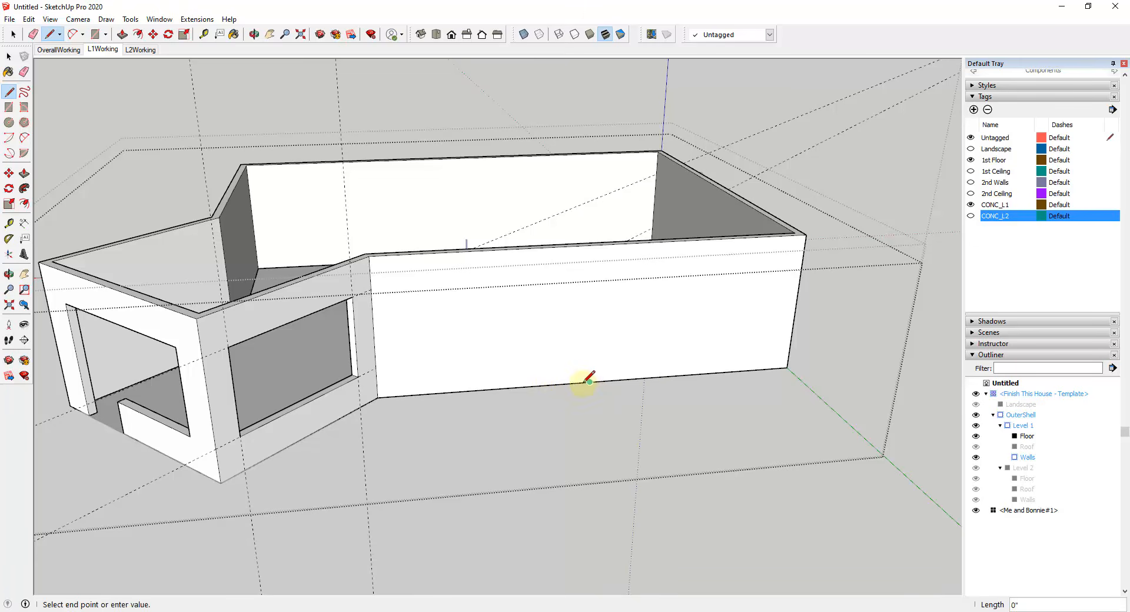
click(535, 386)
click(589, 382)
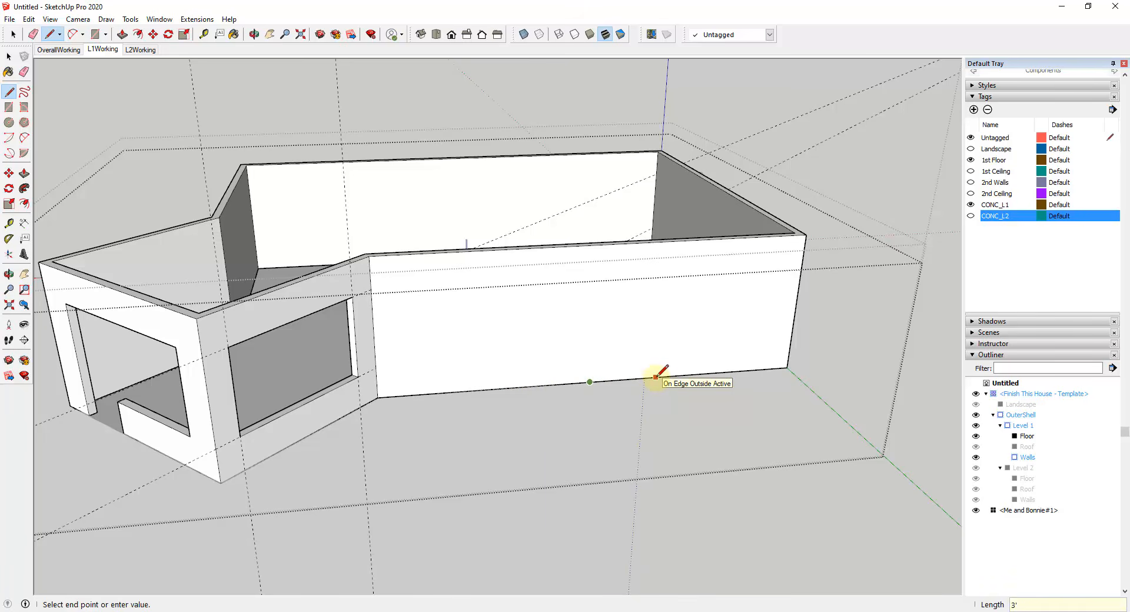
key(Escape)
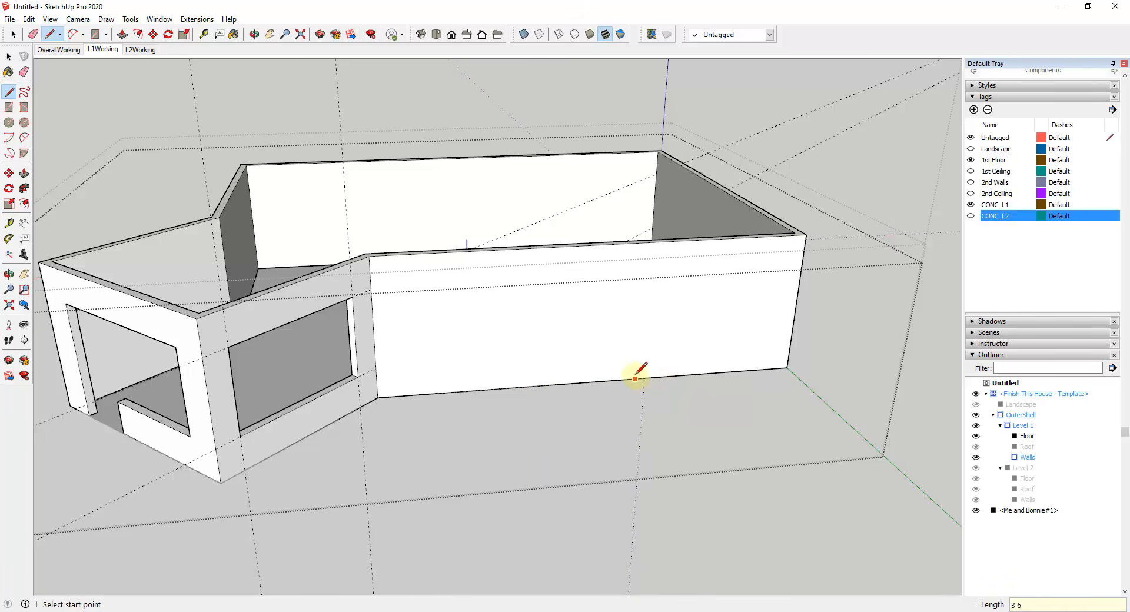
Step: Draw a vertical line about 7' tall up the long wall from the base line's end farther from the bay
click(643, 376)
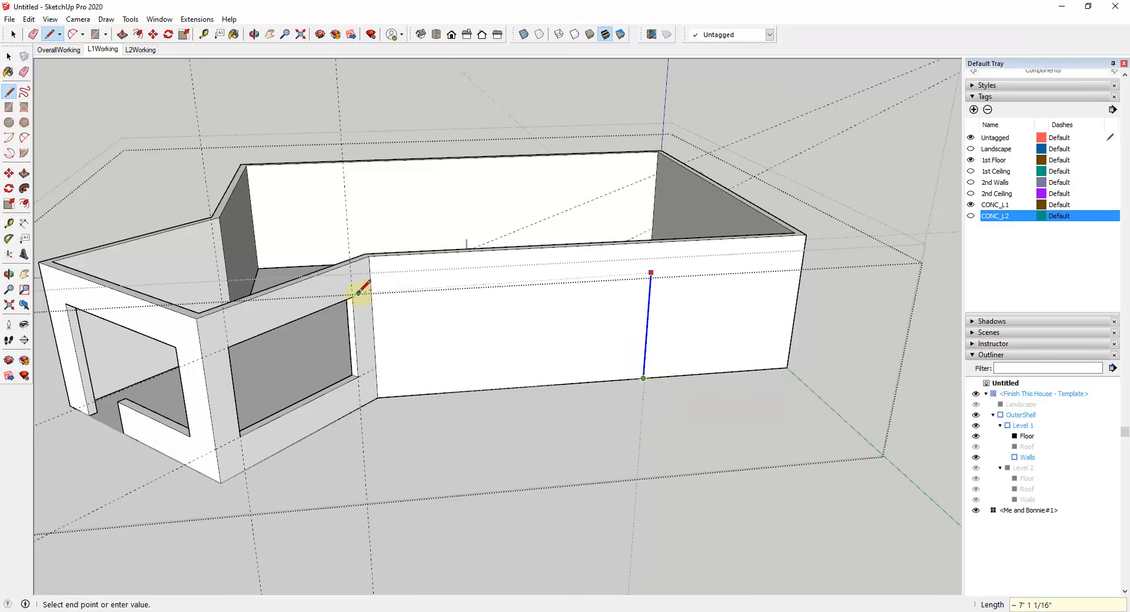
key(Return)
key(Escape)
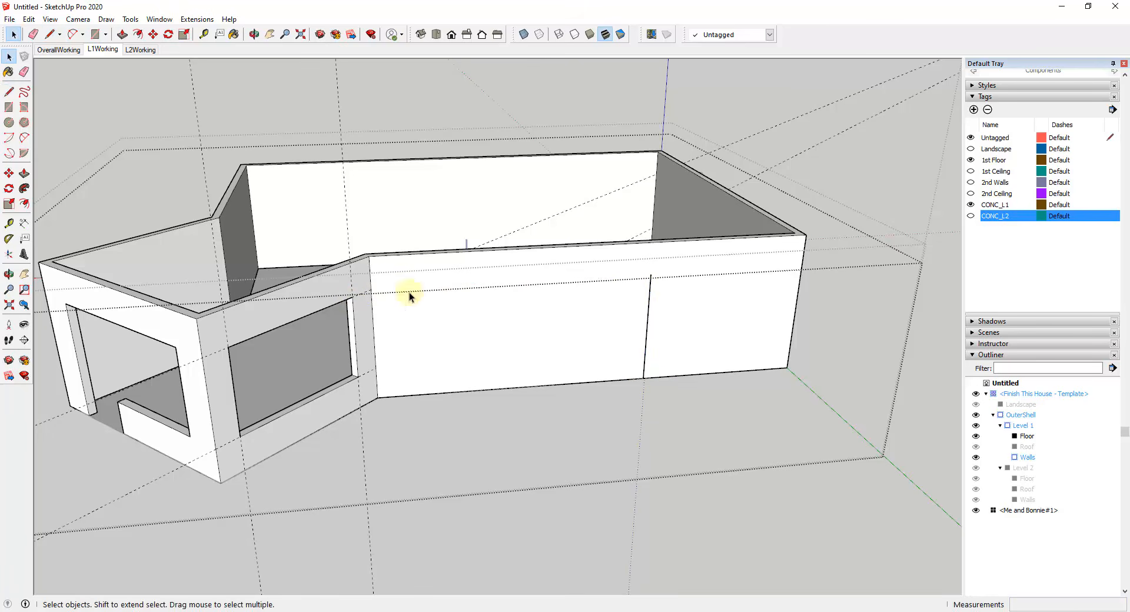
Step: Draw the second vertical door line up to the bay window's top height and join both lines with a top edge
click(535, 385)
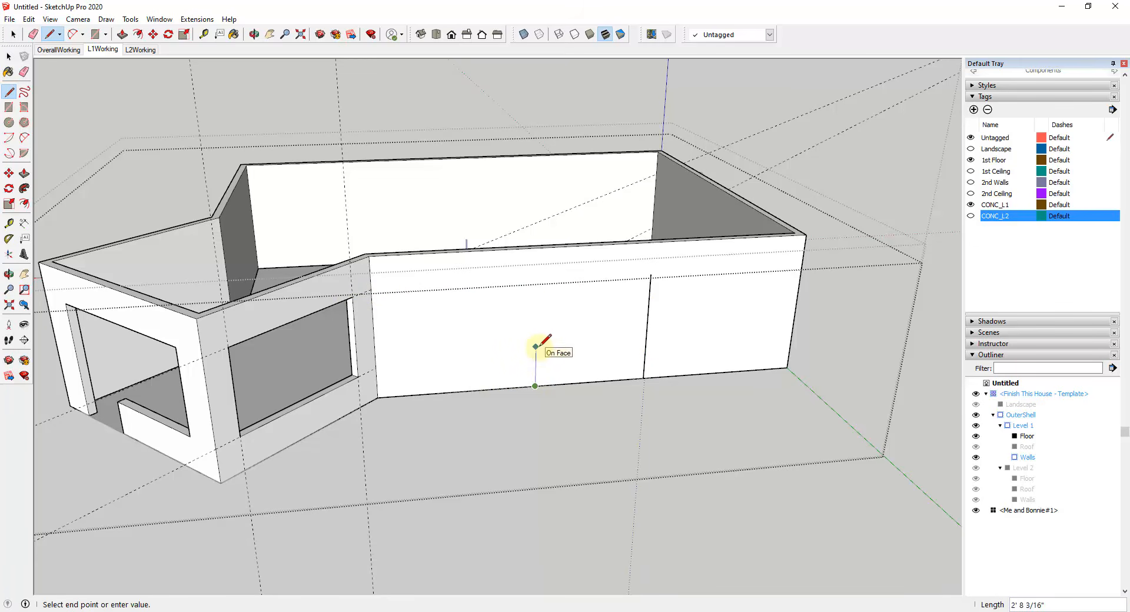
key(Up)
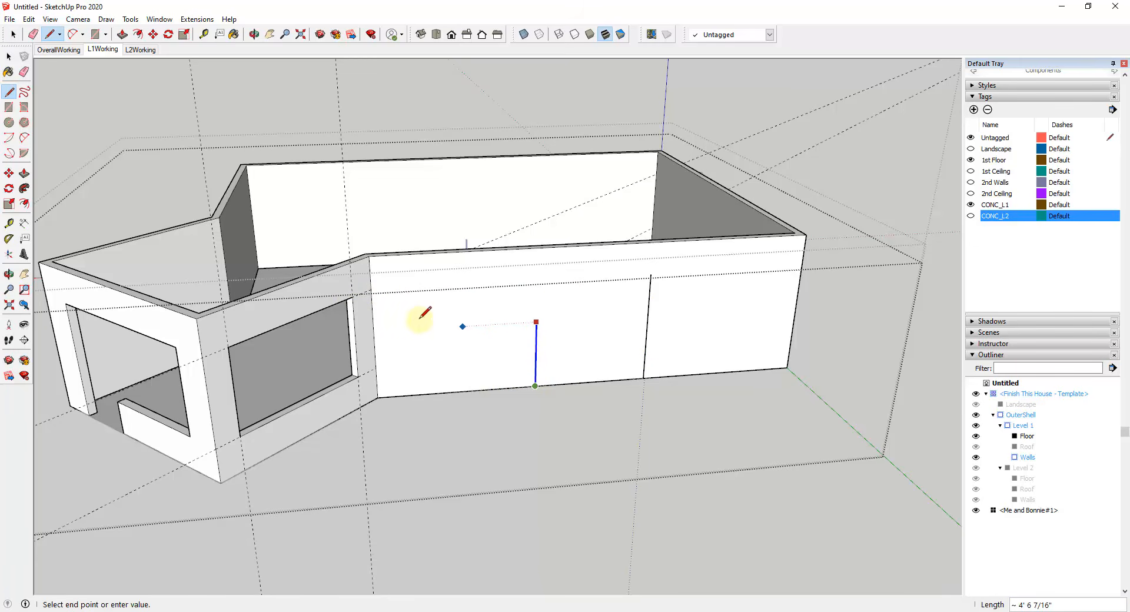
click(352, 296)
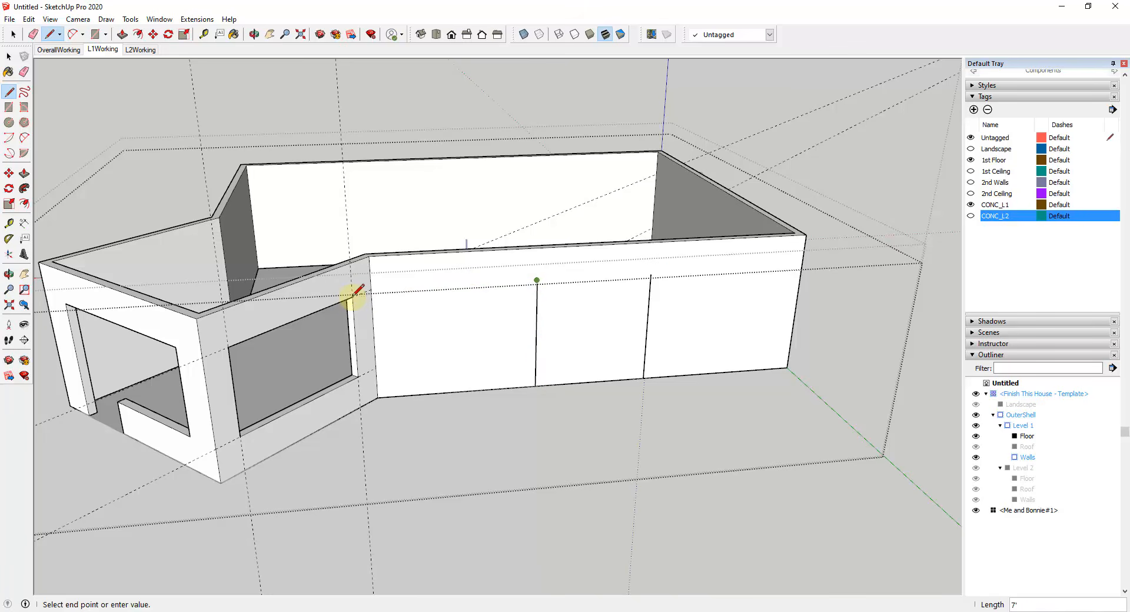
click(651, 274)
key(space)
Step: Outline an adjoining door panel on the bay side with a 7' top line and a vertical down to the base
middle_drag(627, 327, 605, 286)
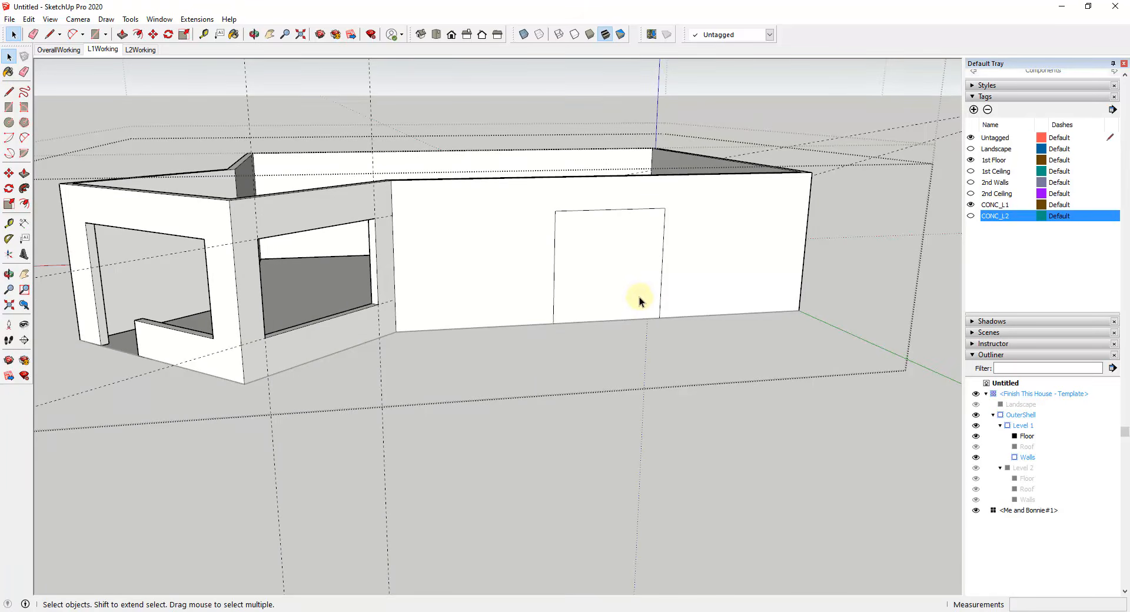
middle_drag(577, 284, 585, 277)
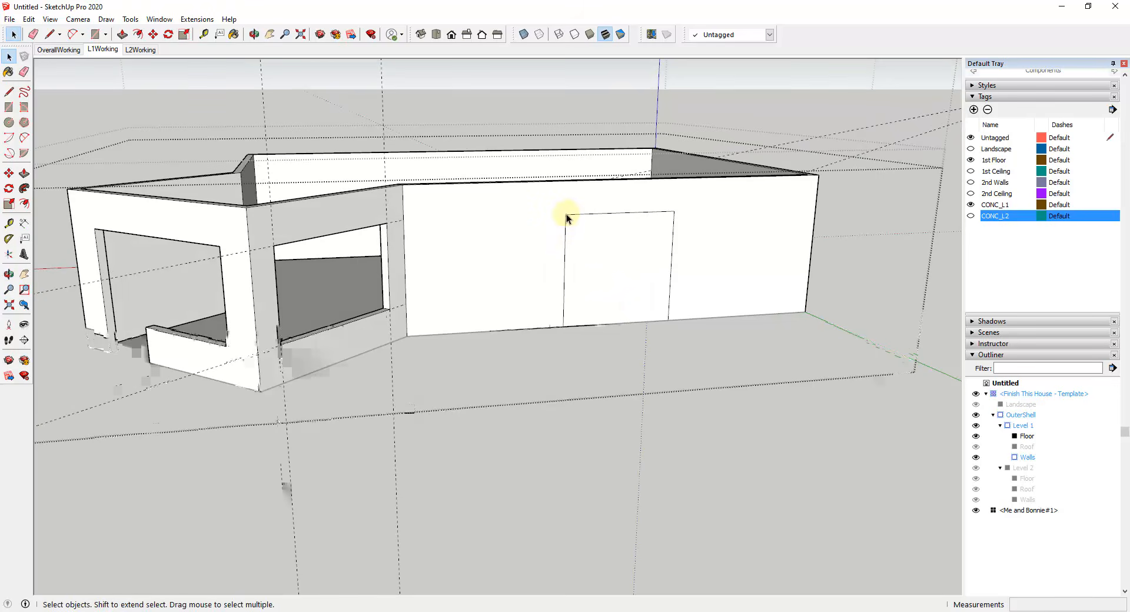
key(l)
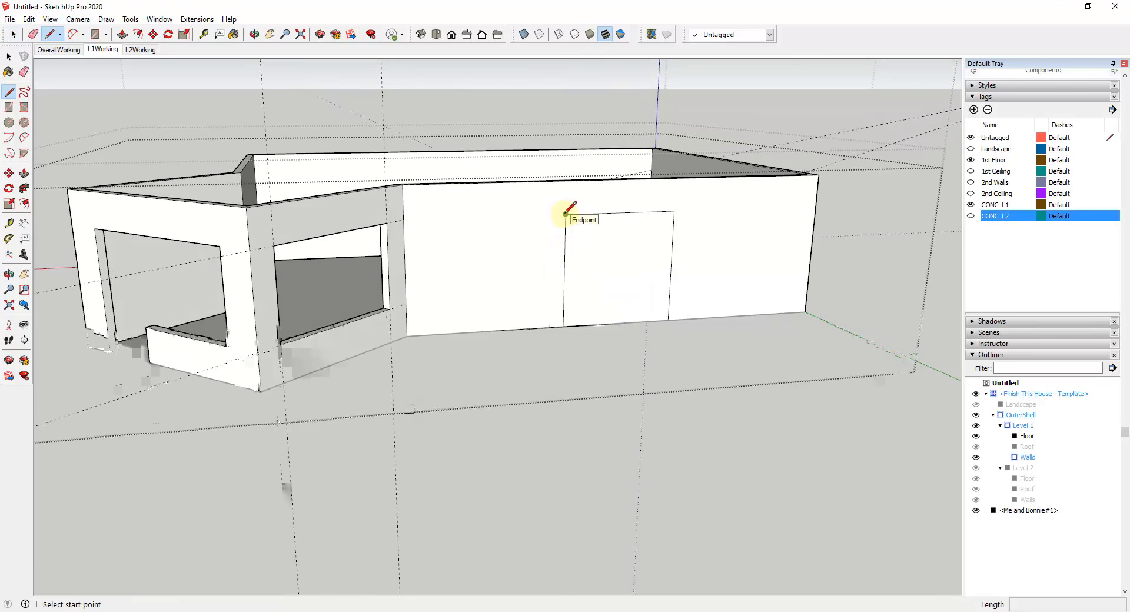
click(566, 214)
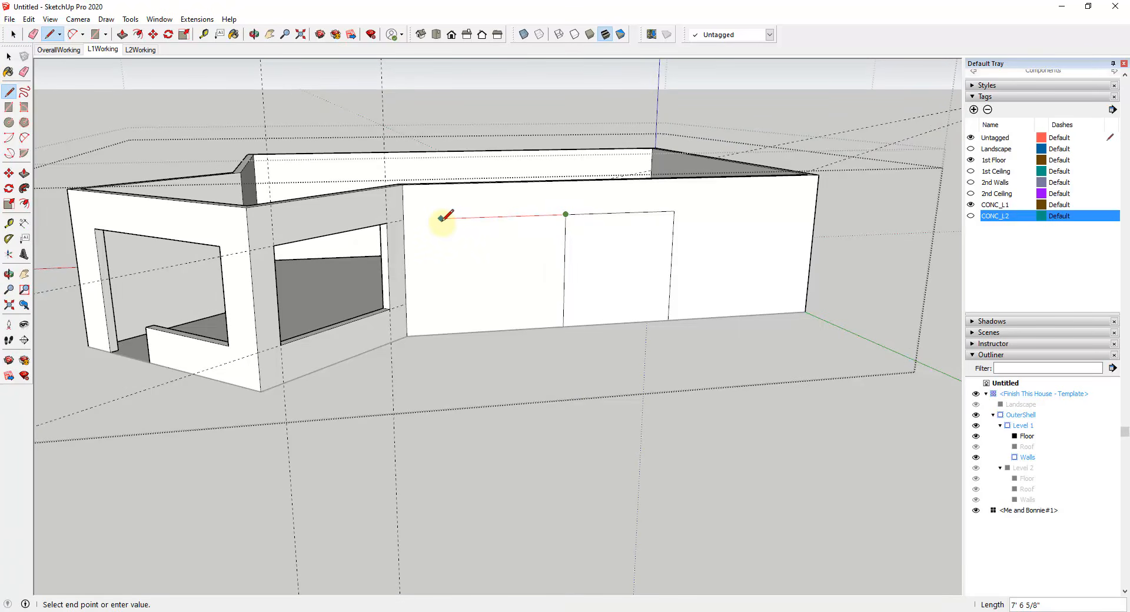
text(7')
key(Return)
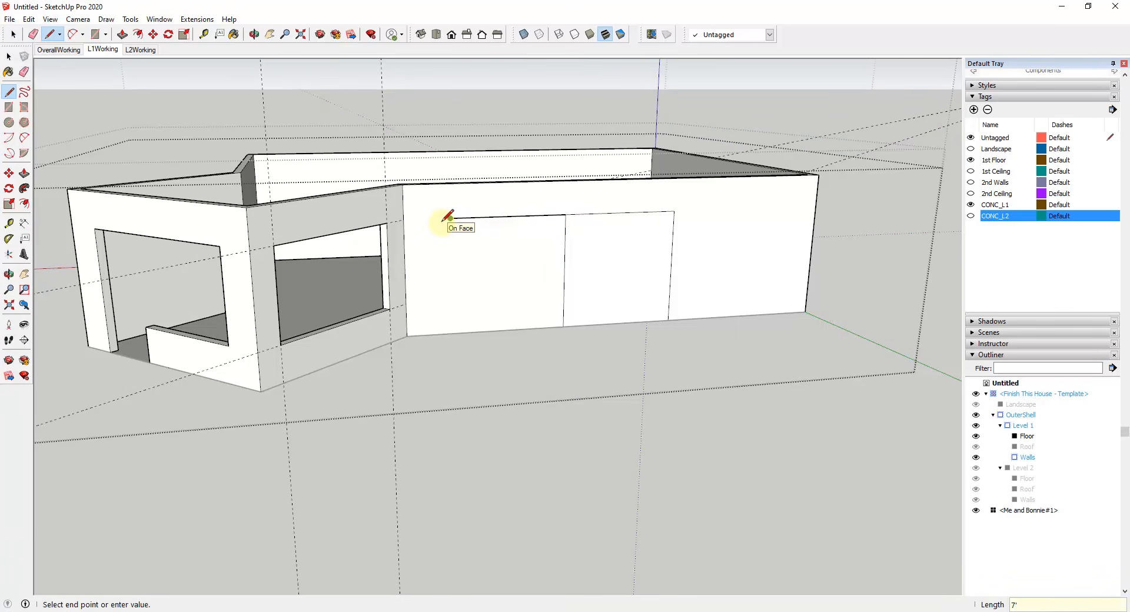
click(451, 332)
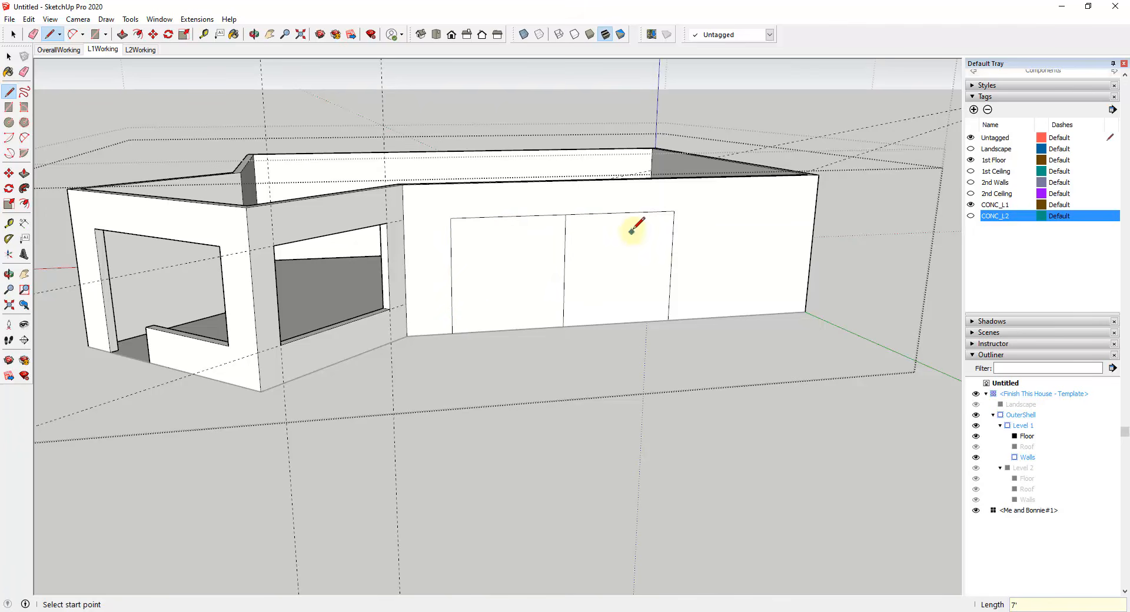
Step: Outline a matching panel on the other side with a 7' top line and a vertical down to the base
click(674, 210)
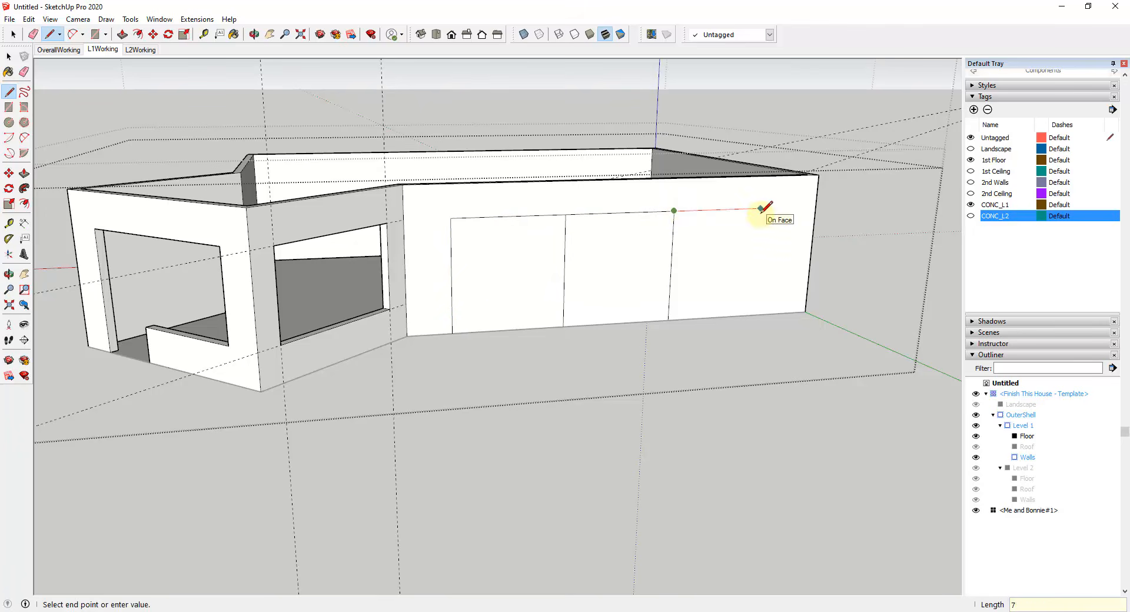
text(7')
key(Return)
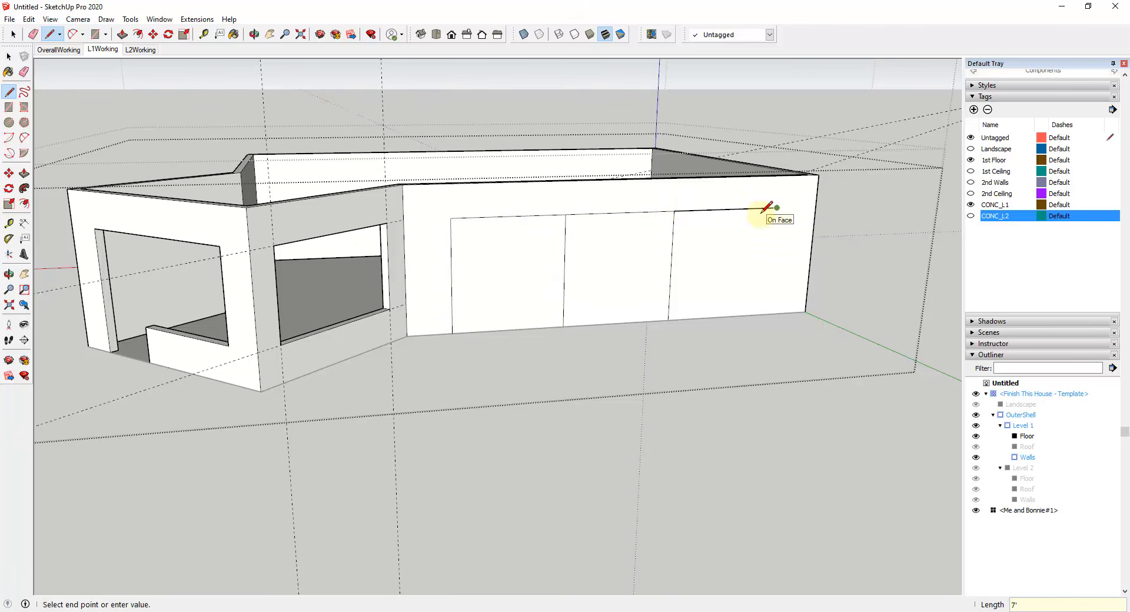
click(768, 314)
key(space)
Step: Push the three adjoining door panels 6" through the long wall to cut one wide opening
mouse_move(600, 290)
middle_down()
mouse_move(641, 222)
mouse_move(583, 283)
middle_up()
key(p)
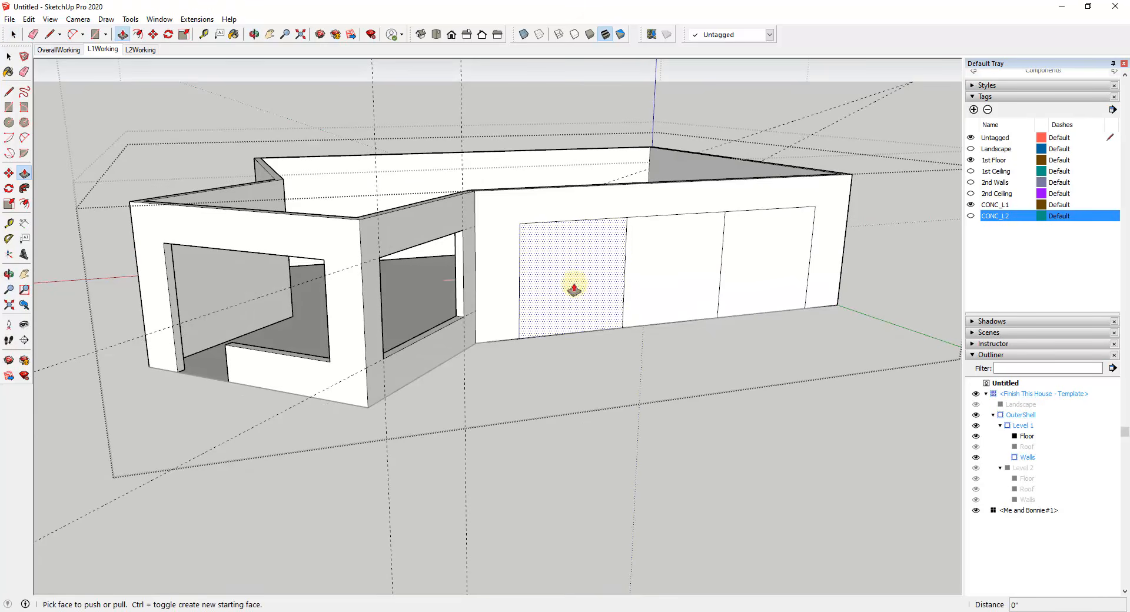
click(578, 287)
click(569, 286)
click(670, 282)
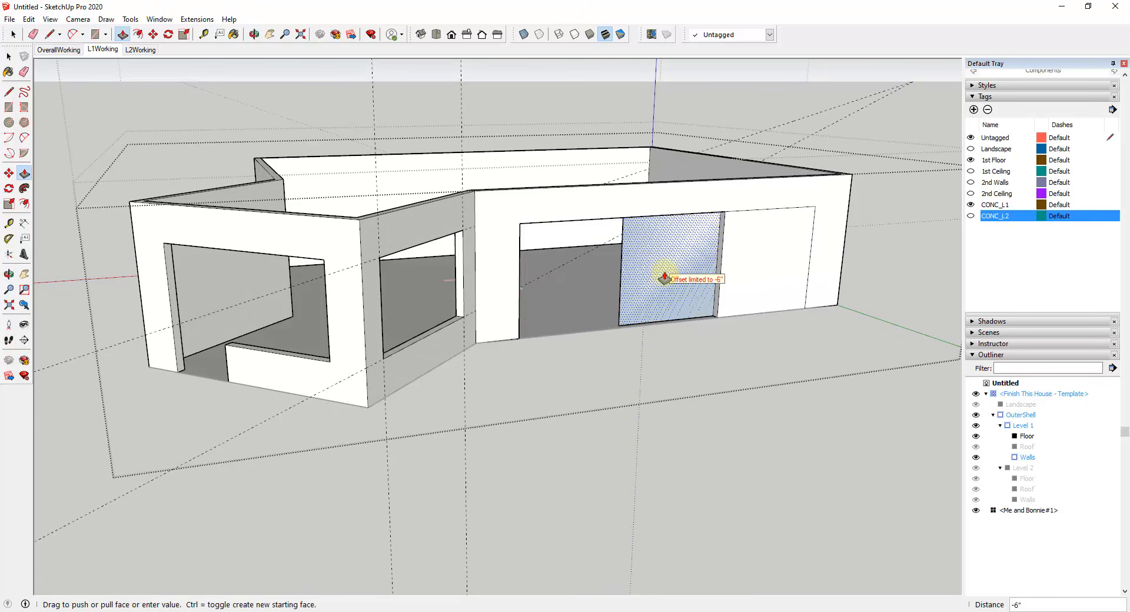
click(662, 277)
double_click(751, 272)
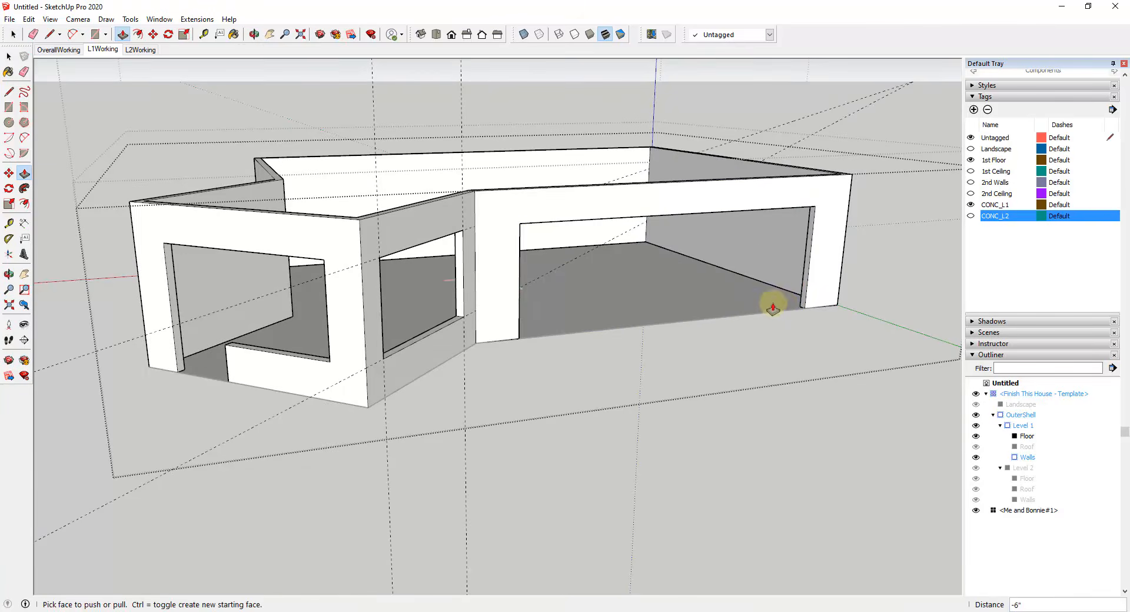
Step: Erase the construction guides around the first-floor walls
middle_drag(774, 302, 733, 296)
key(space)
scroll(532, 293, down, 3)
middle_drag(532, 292, 521, 315)
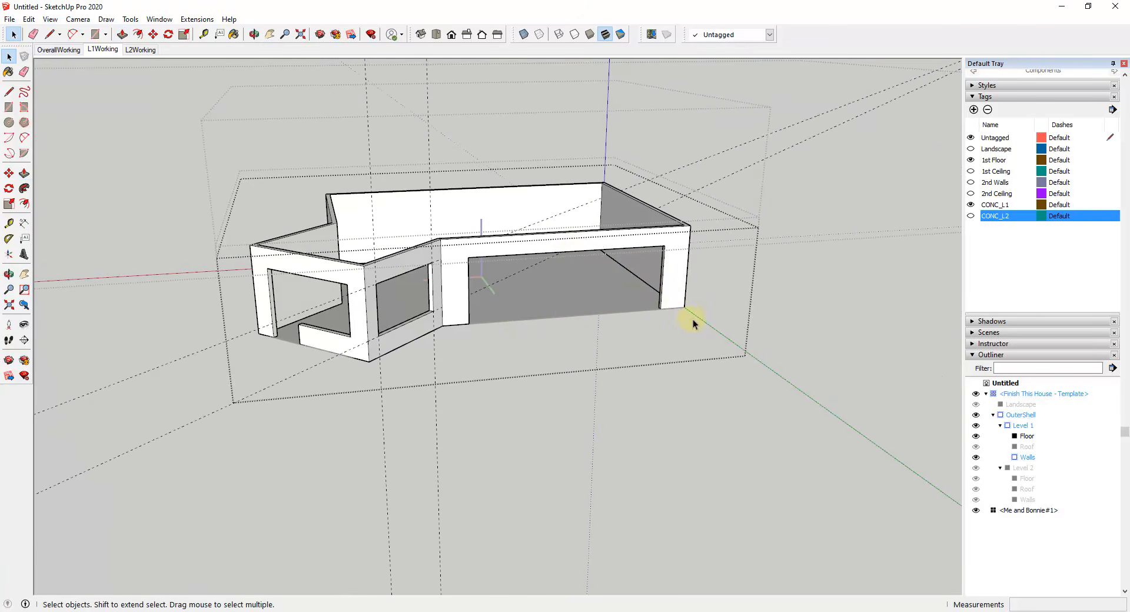
middle_drag(520, 320, 555, 269)
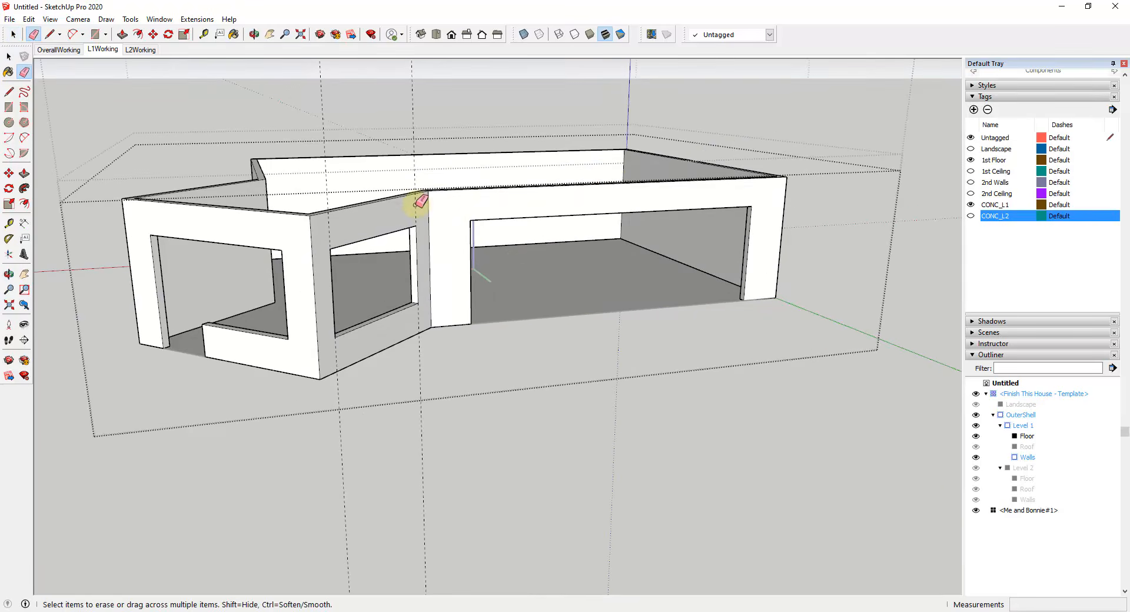
key(space)
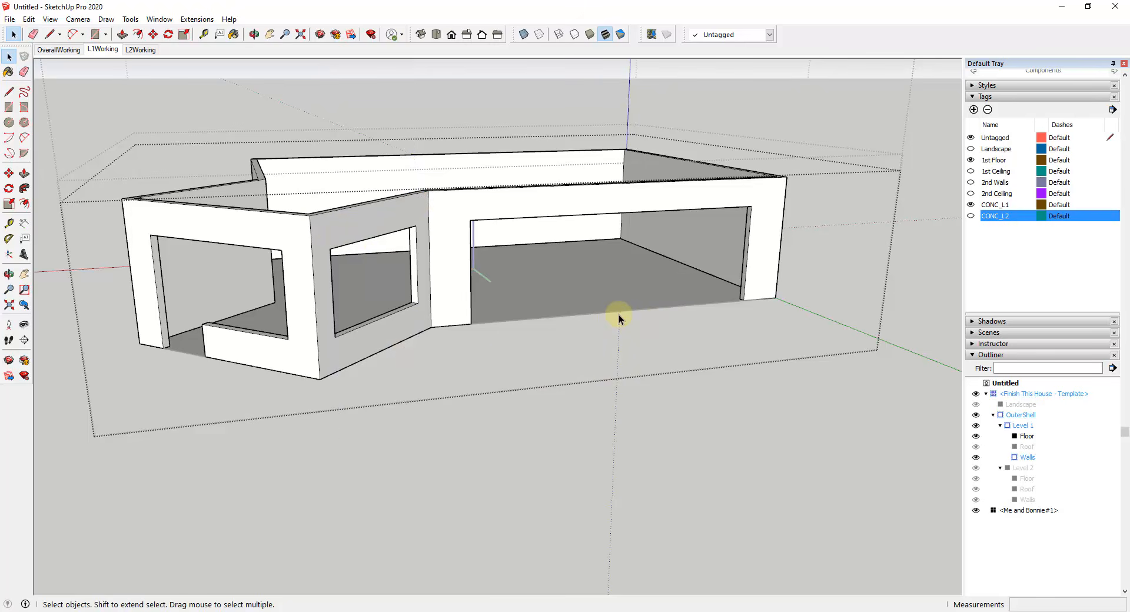
Step: Leave the Walls group and select the whole Level 1 group in the model hierarchy
middle_drag(434, 316, 616, 280)
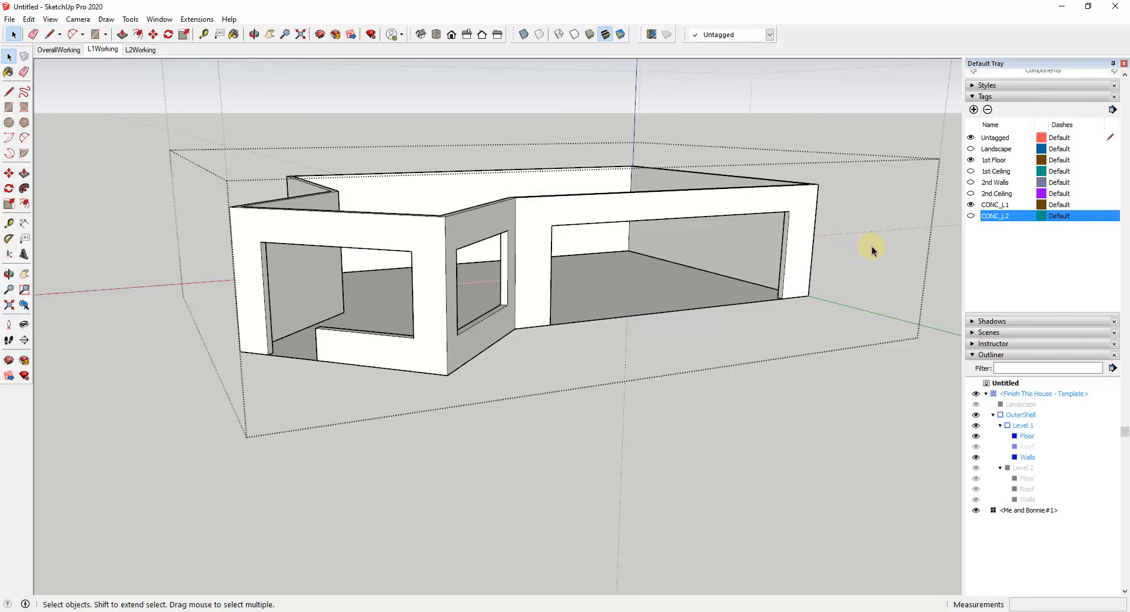
key(Escape)
click(1019, 435)
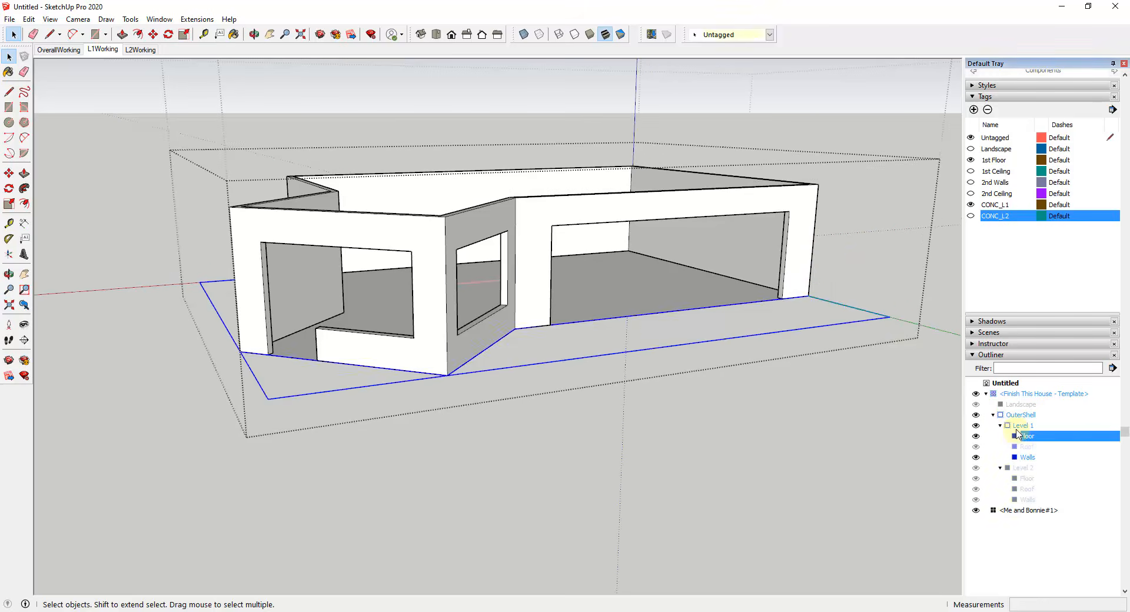
click(1021, 425)
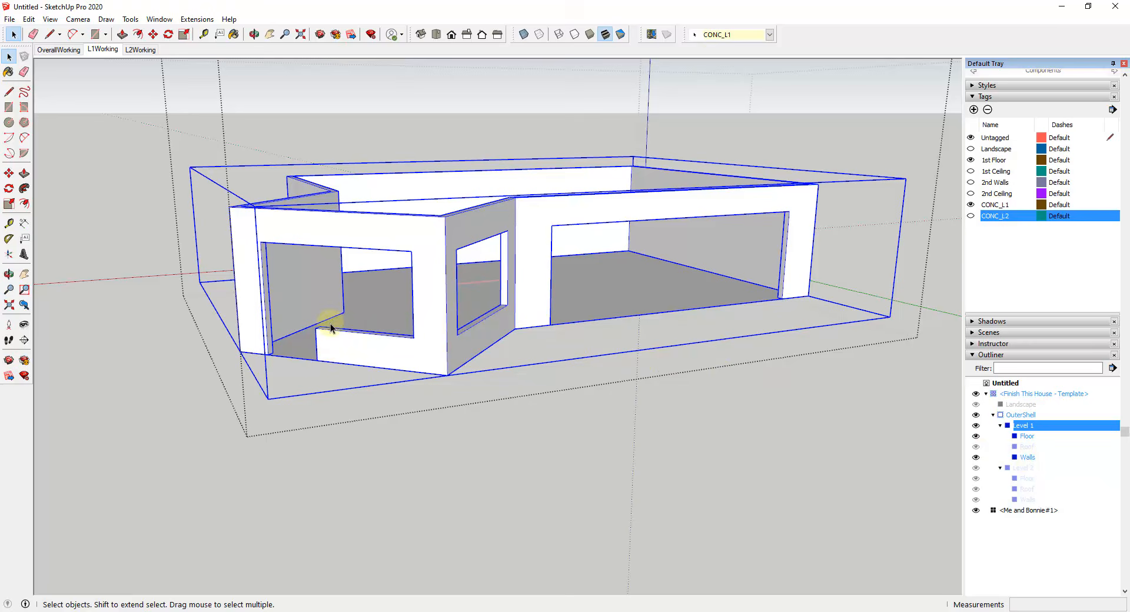
middle_drag(330, 328, 624, 318)
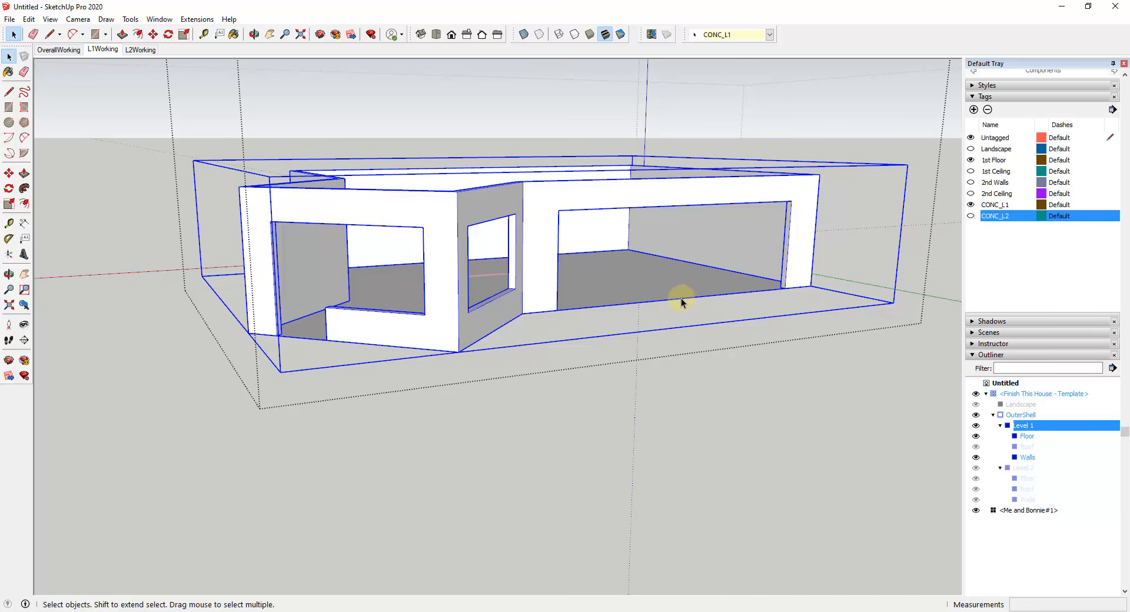
scroll(302, 310, up, 3)
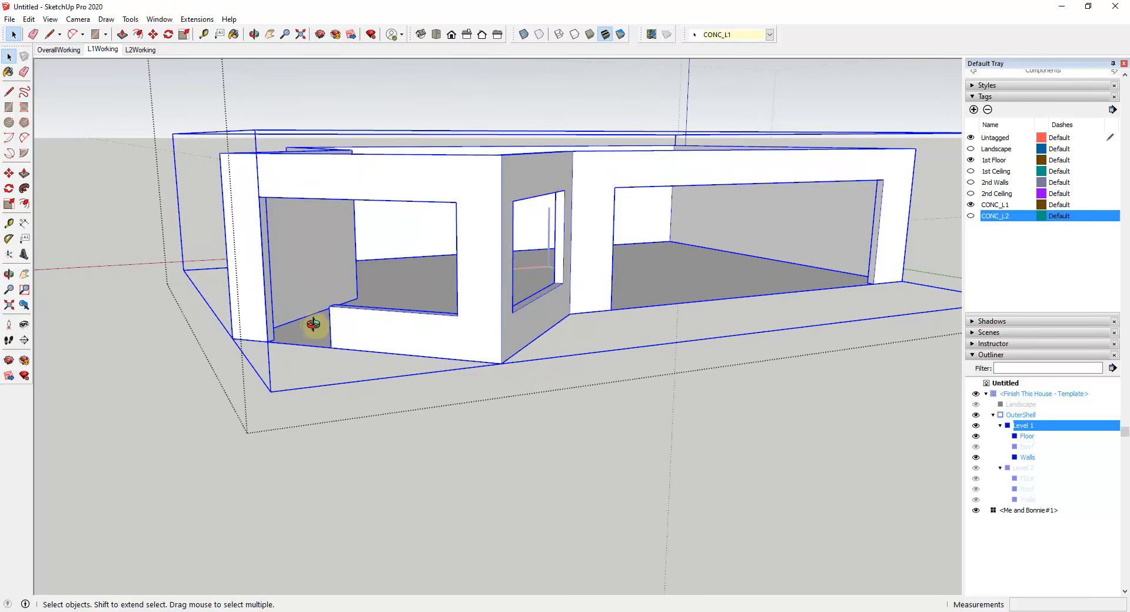
middle_drag(313, 323, 361, 361)
key(r)
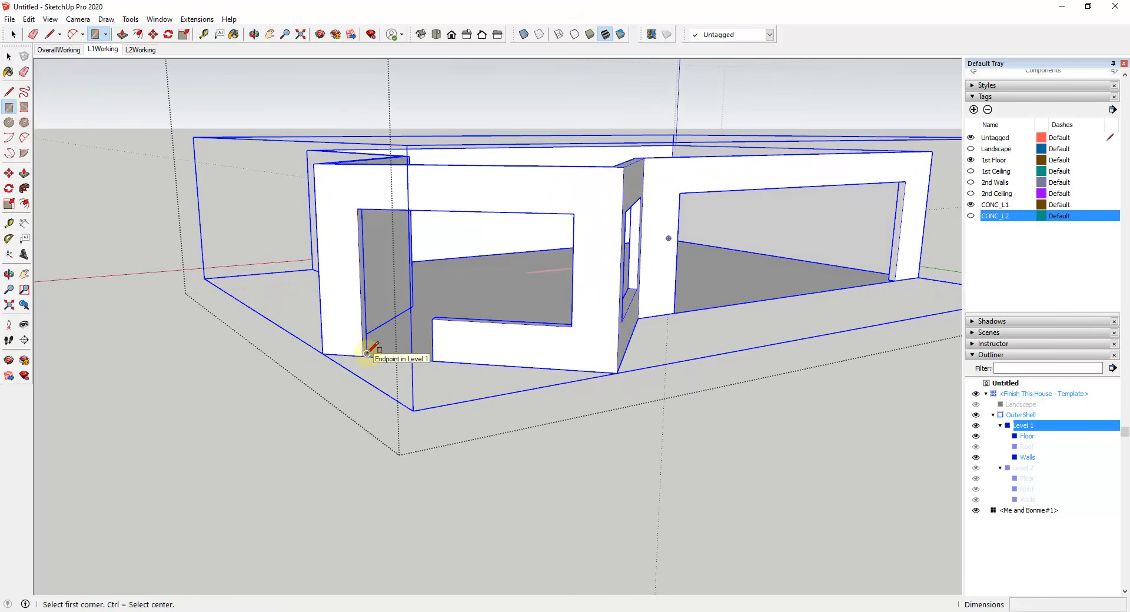
click(433, 360)
key(space)
middle_drag(622, 308, 535, 292)
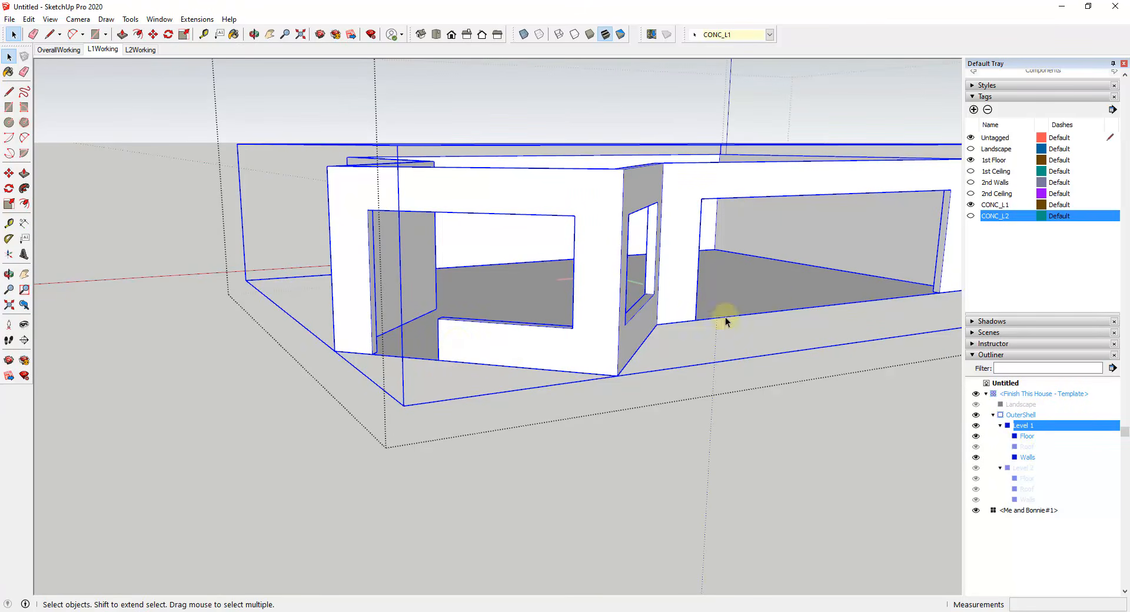
Step: Draw a 3'6" by 7' rectangle filling the door opening in the bay's front wall, outside the Level 1 group
scroll(420, 300, down, 1)
scroll(687, 277, up, 2)
scroll(308, 345, down, 1)
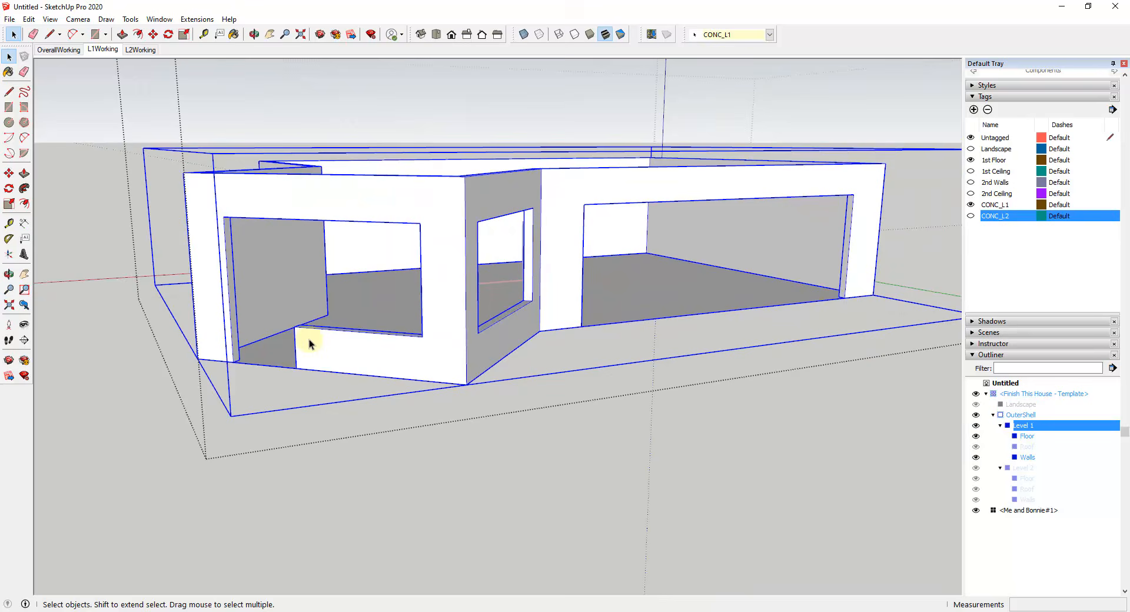
key(r)
click(296, 368)
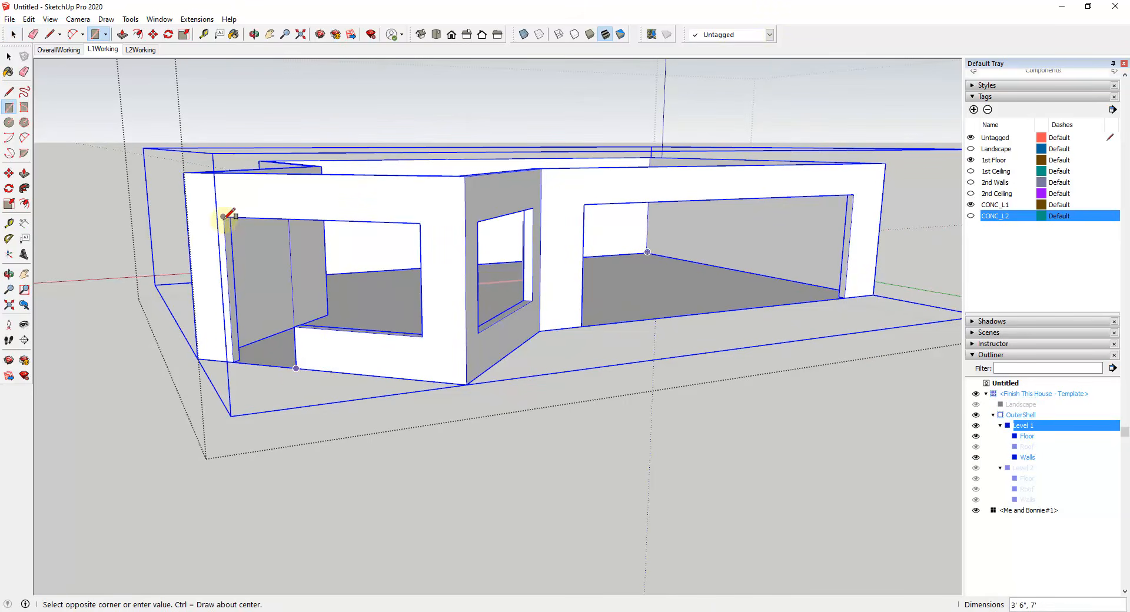
click(225, 218)
key(space)
click(292, 291)
Step: Offset the door rectangle's outline inward by 2" to form a frame border
scroll(285, 276, up, 4)
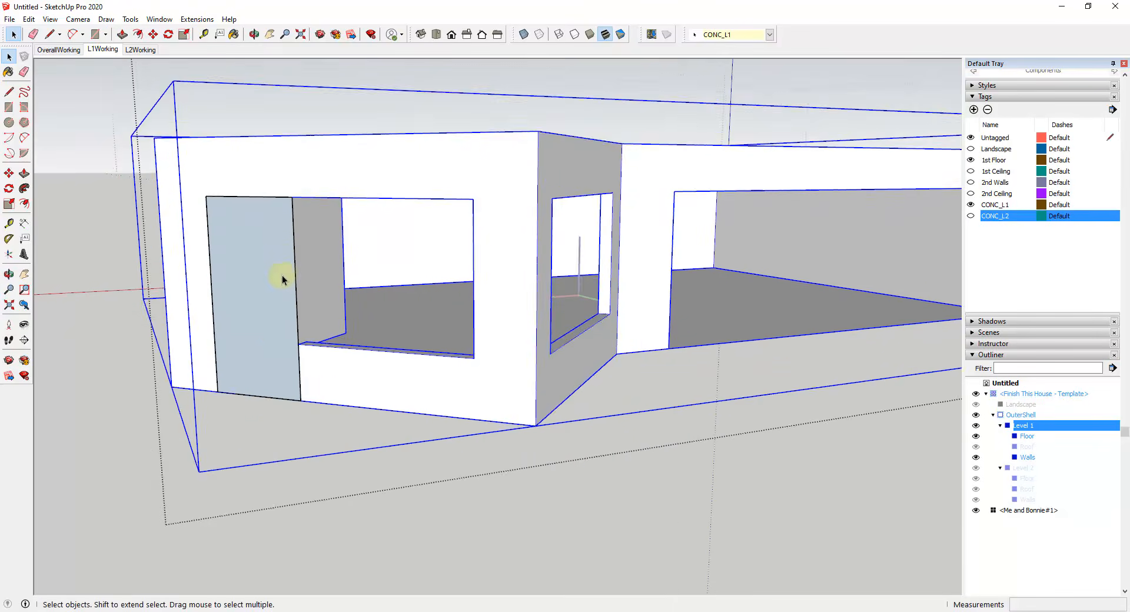
click(273, 286)
key(f)
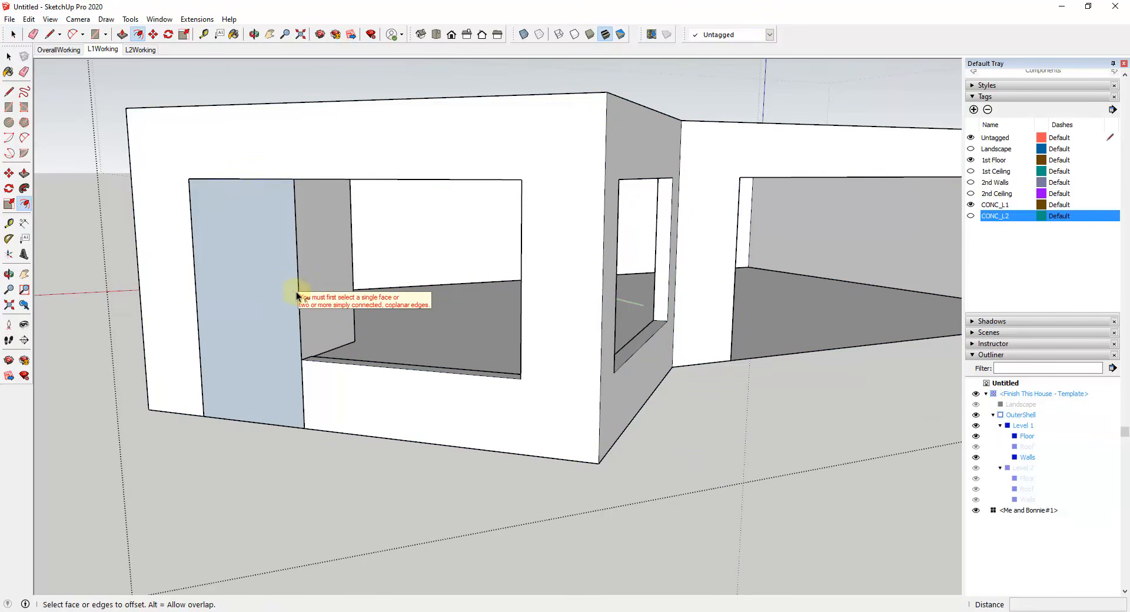
click(296, 285)
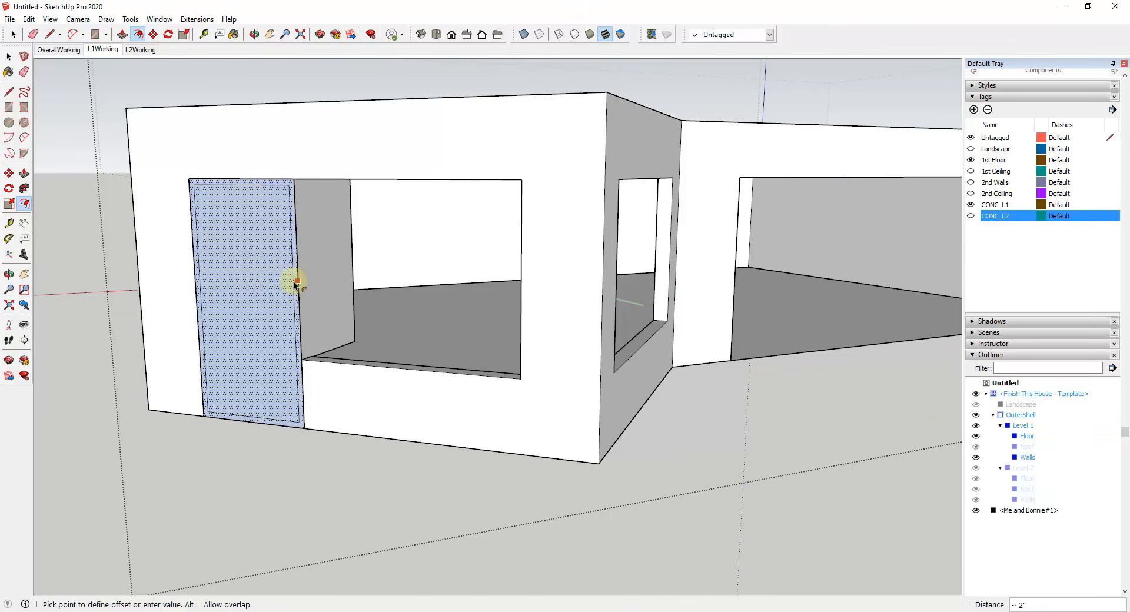
key(Return)
key(space)
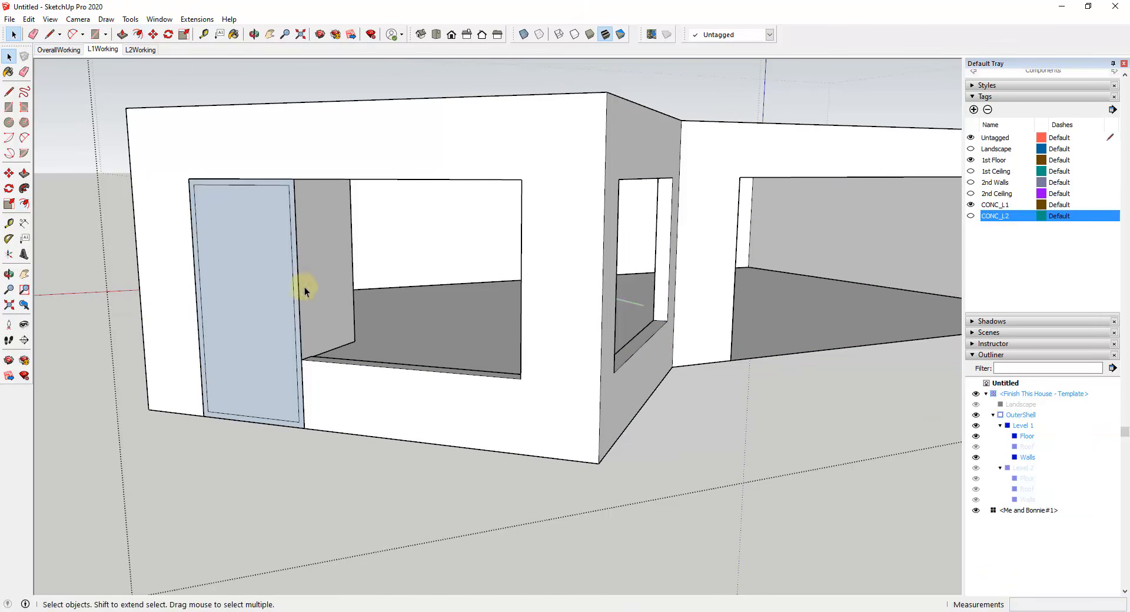
Step: Extrude the door's frame border with Push/Pull to give it thickness
middle_drag(305, 287, 222, 285)
key(p)
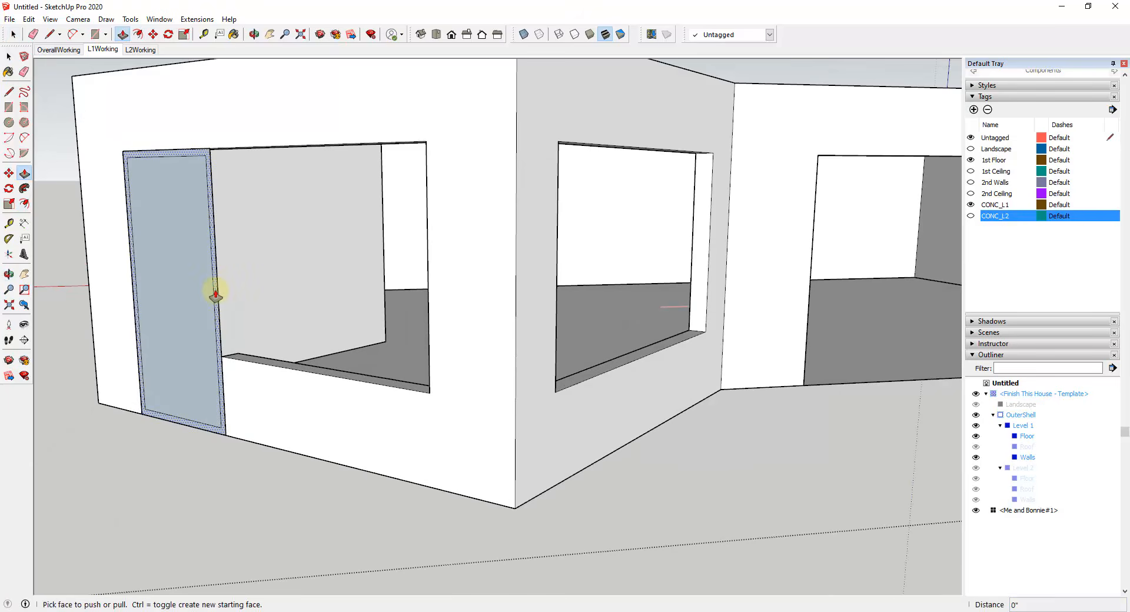
drag(222, 304, 241, 357)
middle_drag(240, 357, 245, 327)
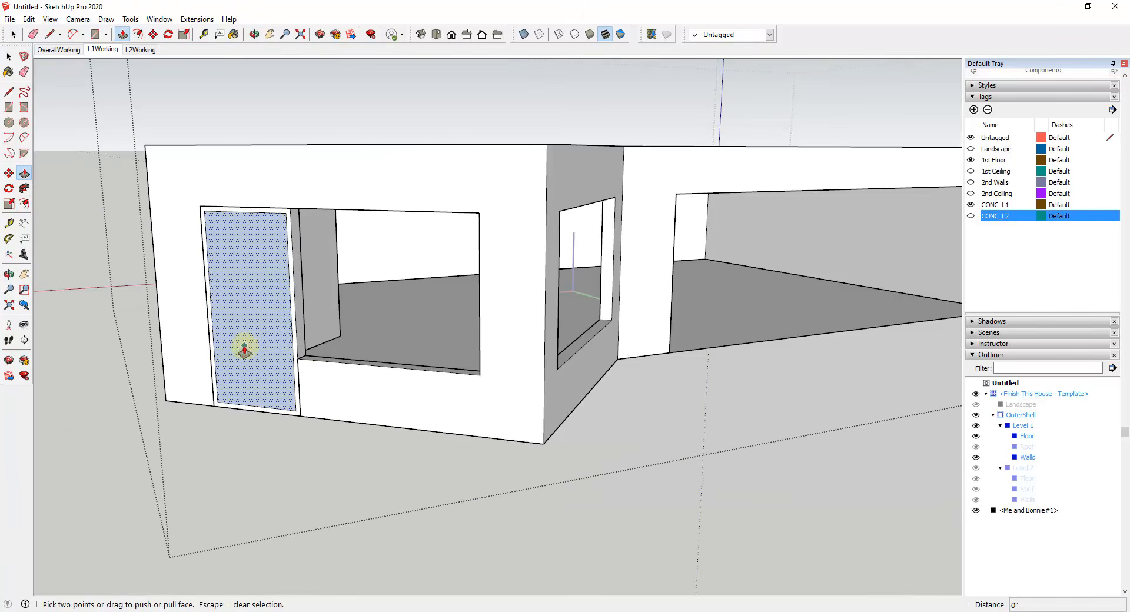
Step: Recess the door's inner panel by 3" behind the frame with Push/Pull
drag(246, 346, 247, 351)
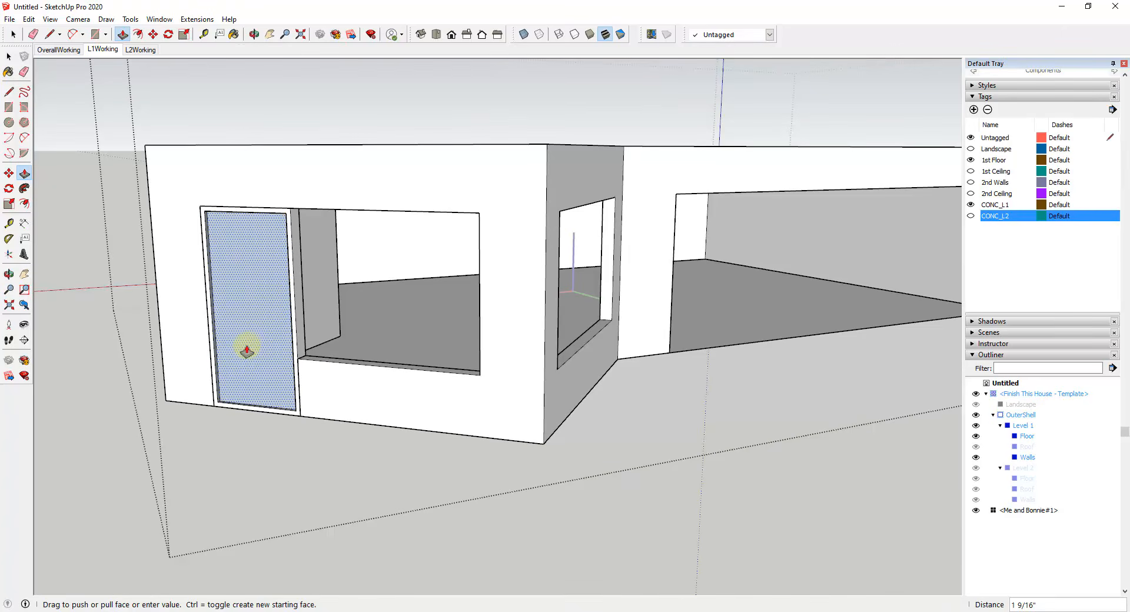
text(3)
key(Return)
key(space)
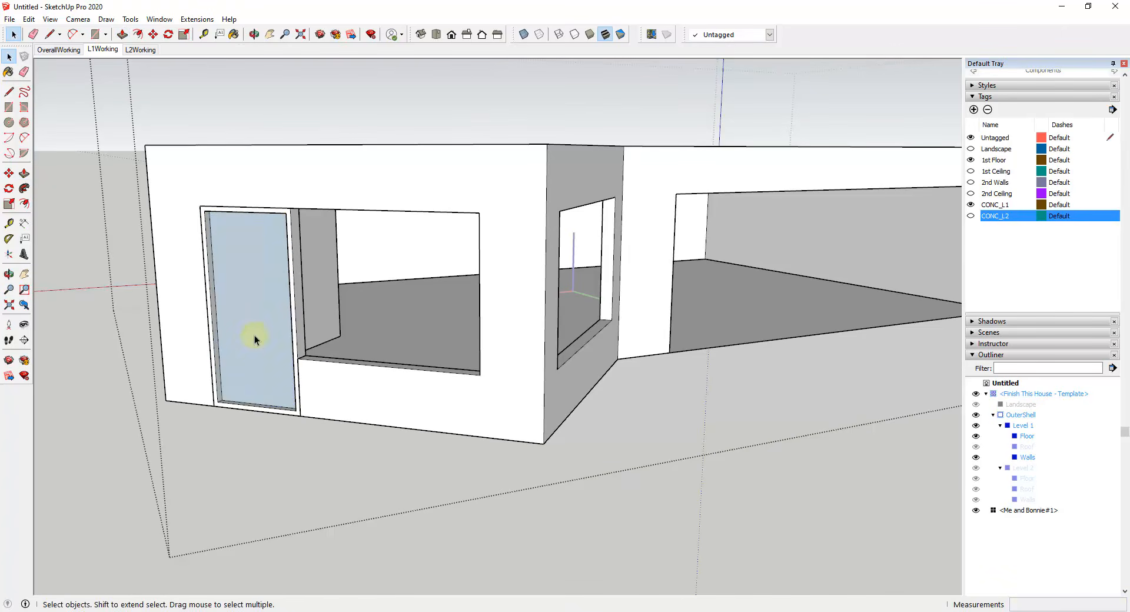
Step: Reverse the door panel's face and group the door's frame and panel
right_click(253, 334)
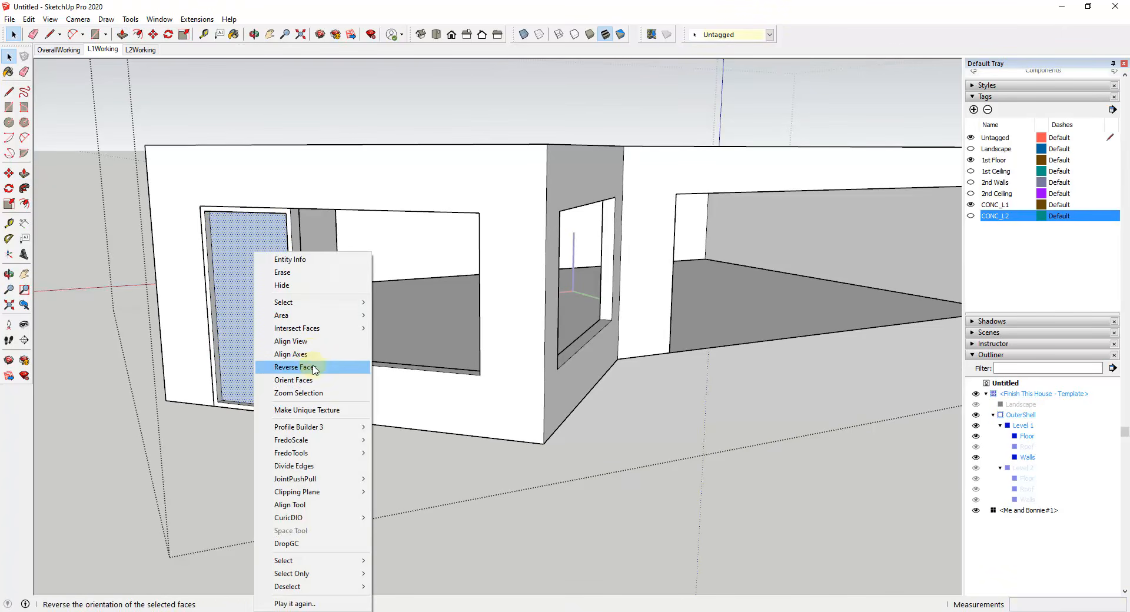
click(297, 367)
triple_click(253, 303)
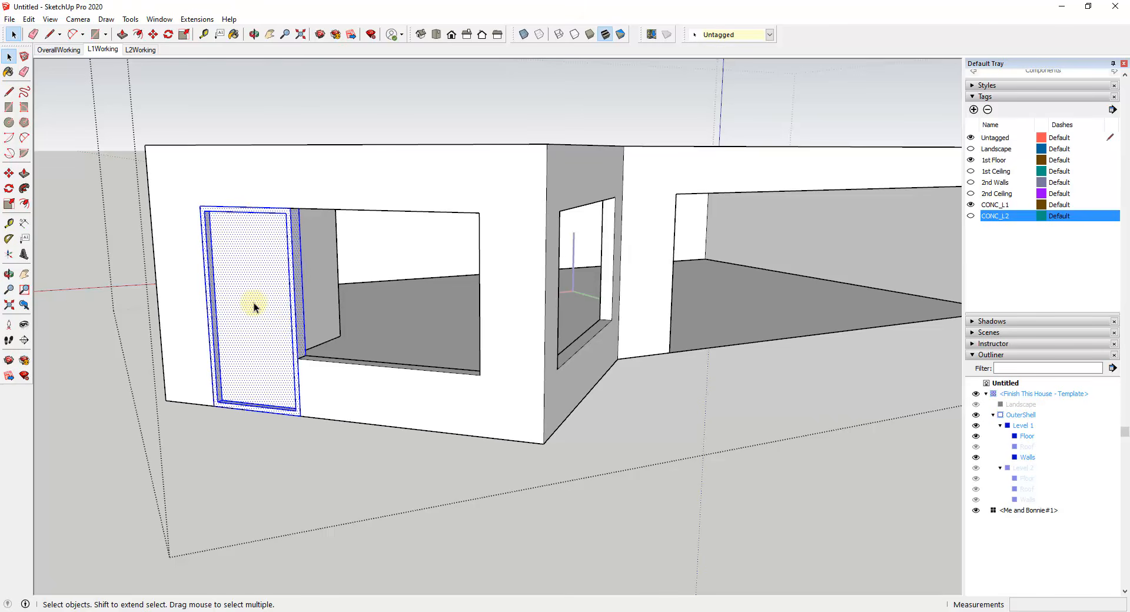
right_click(253, 303)
click(284, 331)
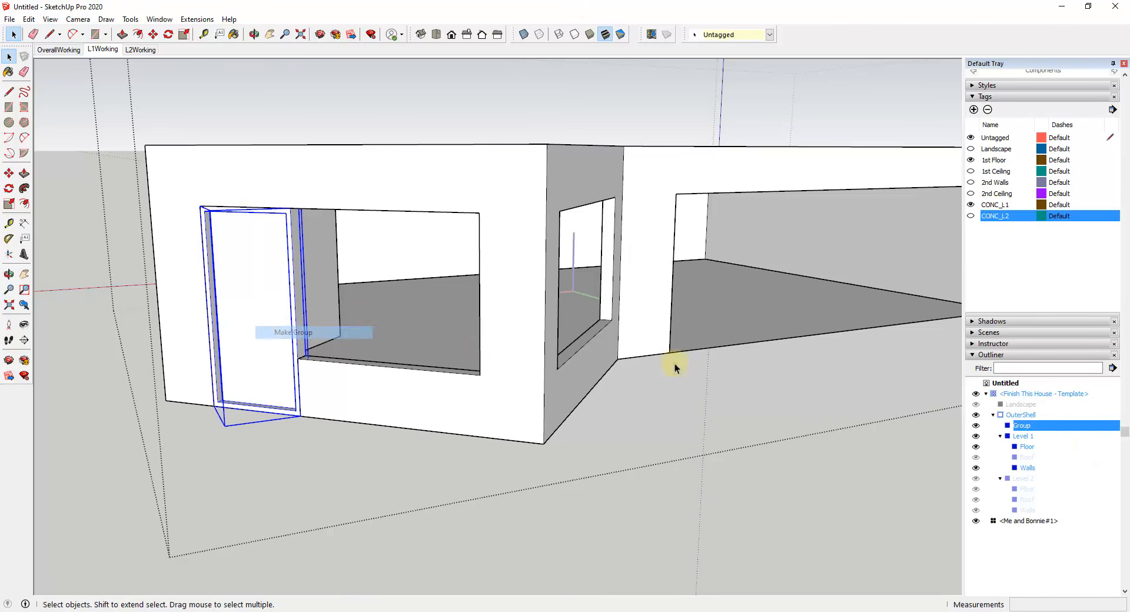
right_click(1024, 434)
click(1040, 603)
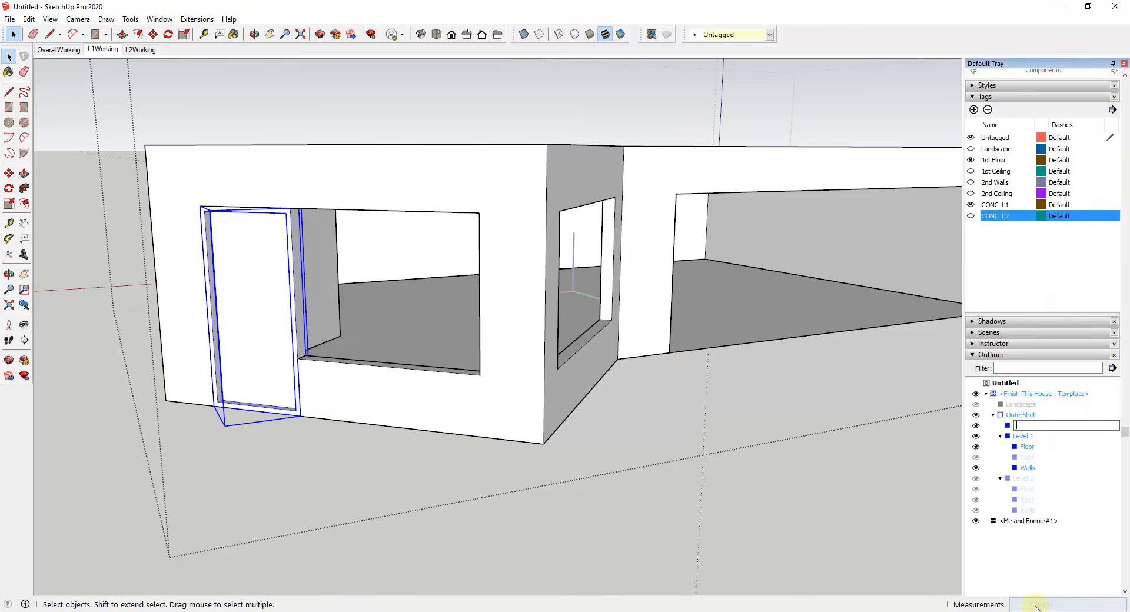
text(Exterior Door -)
key(Escape)
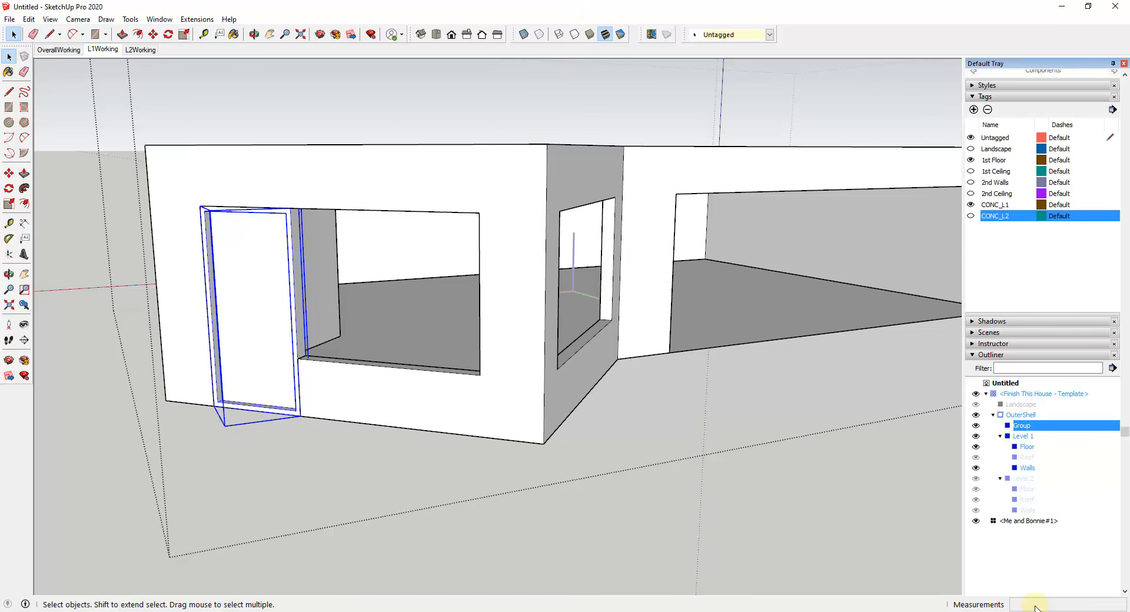
Step: Rename the door group as Exterior Door - 3'6" x 7'0"H
right_click(1024, 427)
click(1042, 604)
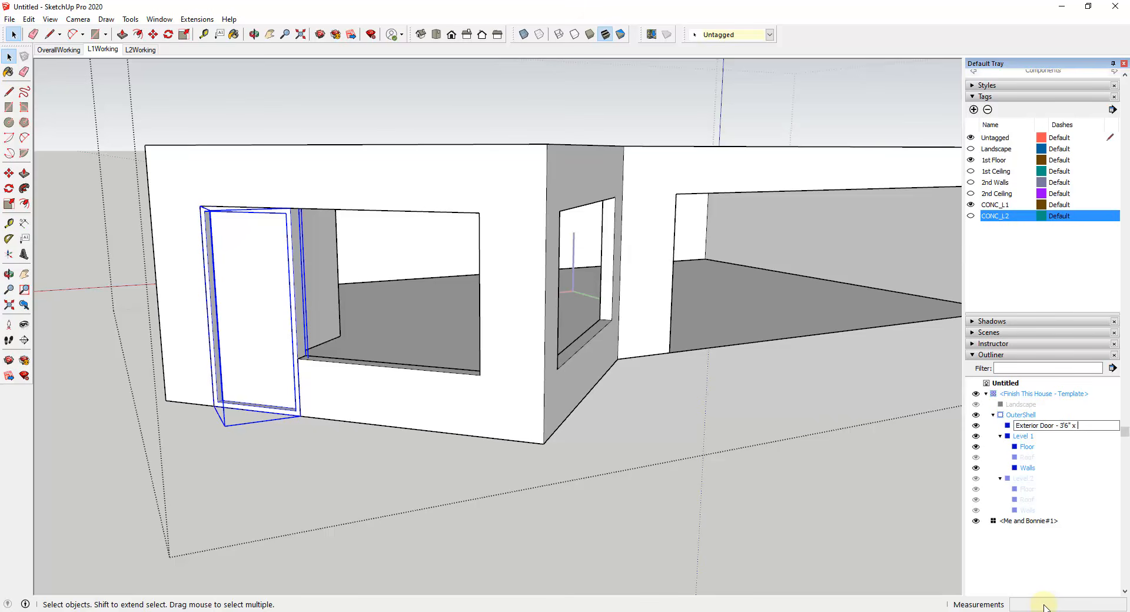
text(H)
key(Return)
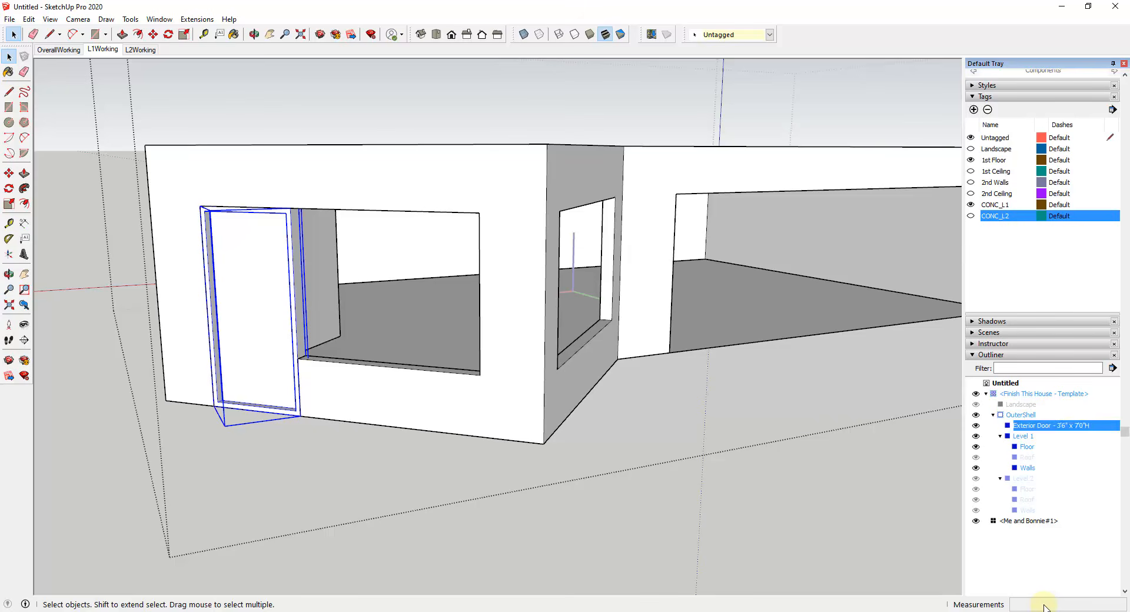
Step: Draw a rectangle filling the window opening beside the door, from its lower corner to the opposite upper corner
middle_drag(594, 331, 498, 315)
scroll(429, 331, down, 2)
scroll(344, 335, up, 1)
scroll(344, 336, up, 3)
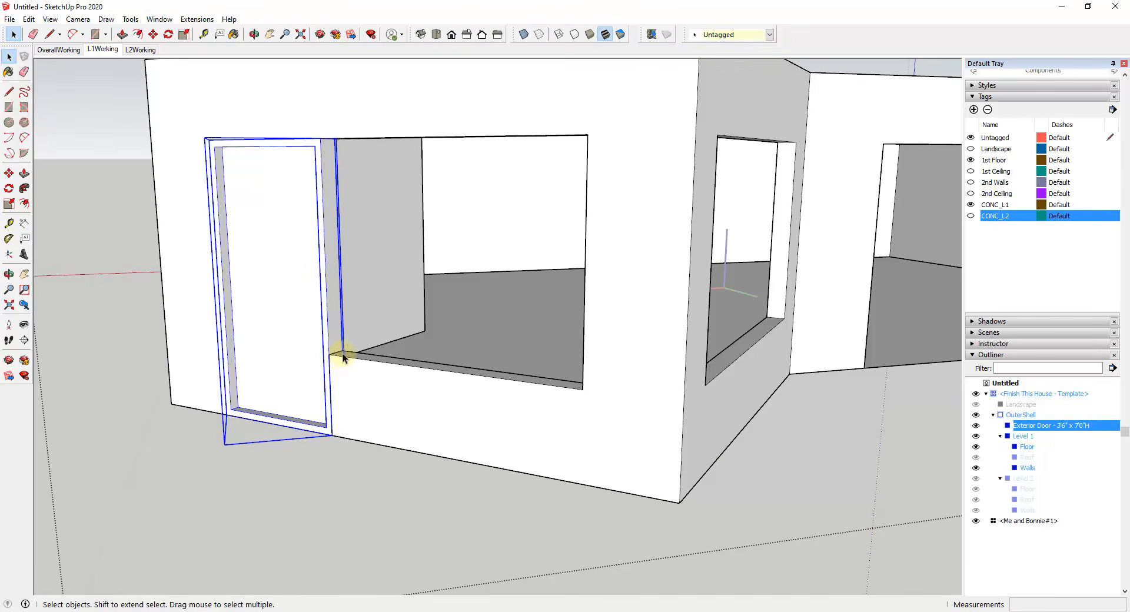
key(r)
click(328, 354)
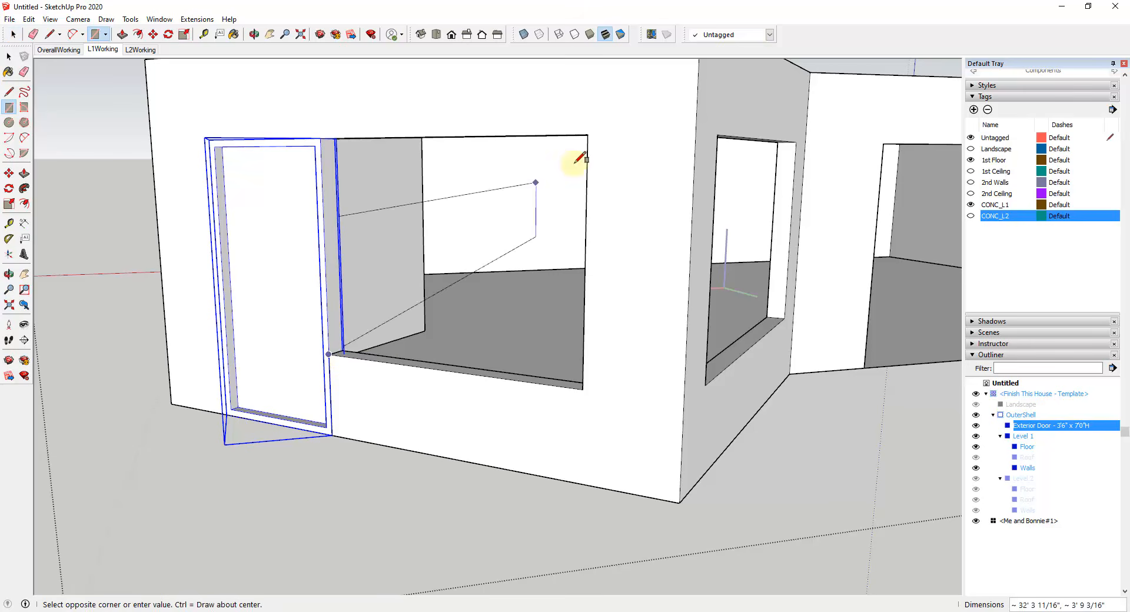
click(587, 136)
key(space)
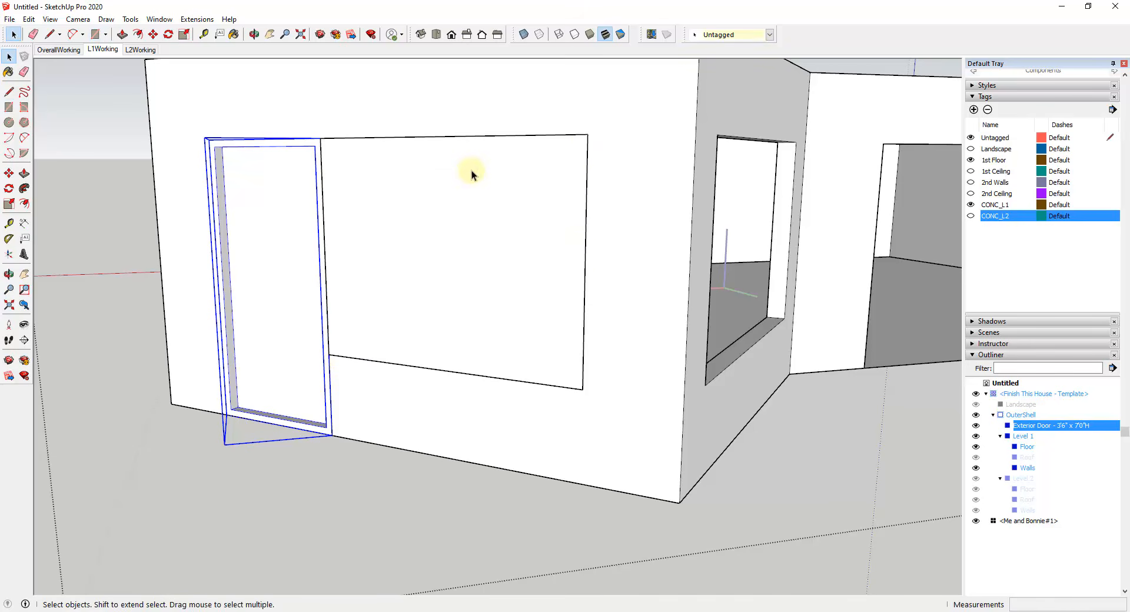
Step: Split the window rectangle into two halves with a vertical line from the midpoint of its top edge
key(l)
click(442, 137)
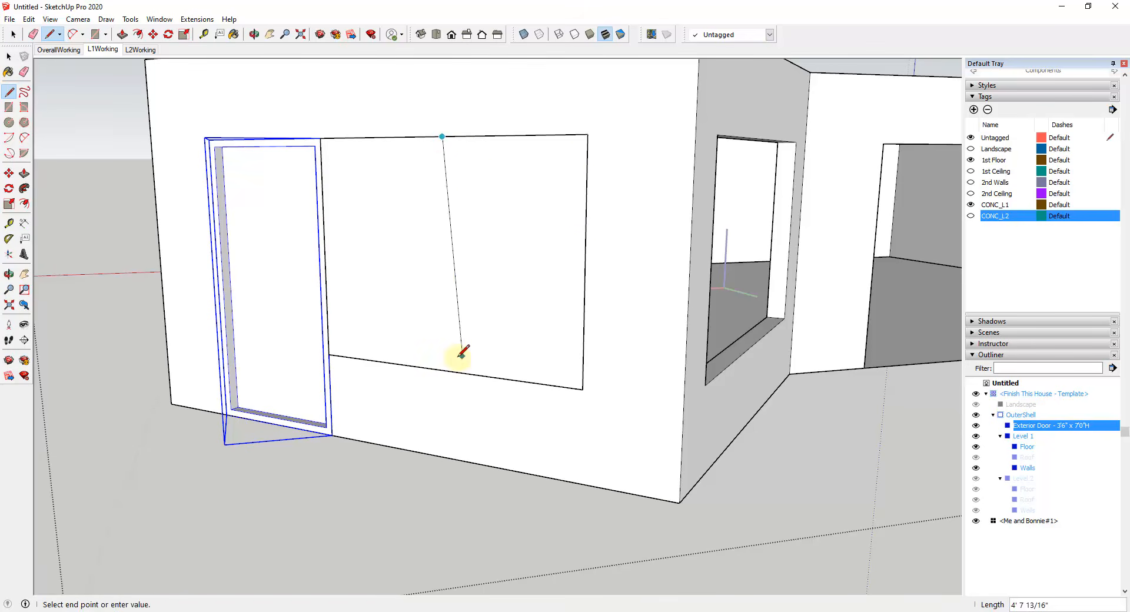
click(445, 369)
key(space)
click(449, 300)
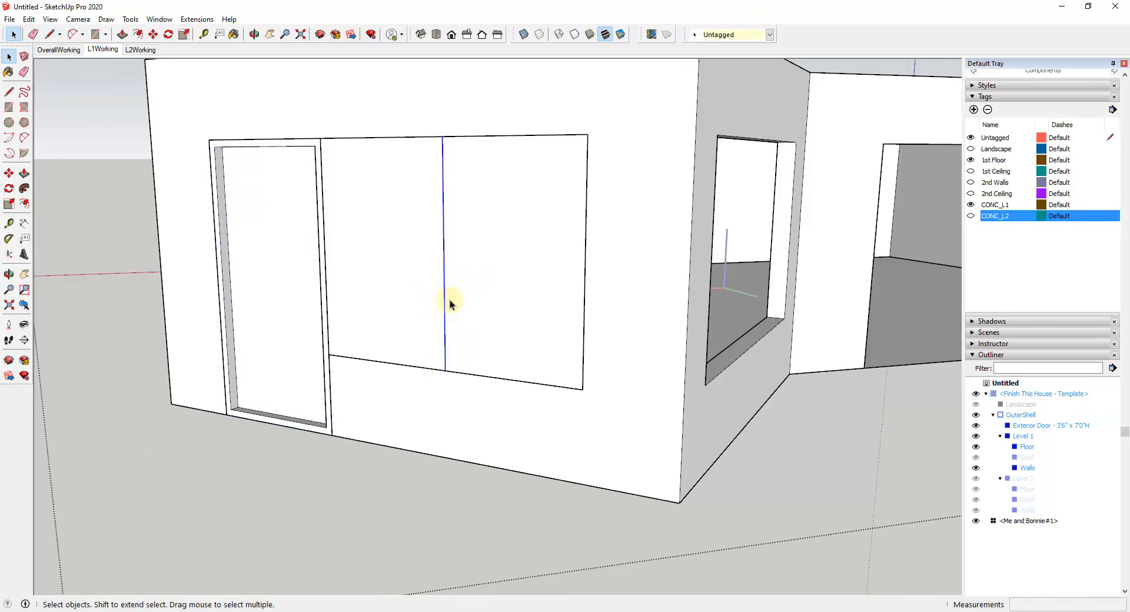
Step: Offset the outline of the window half next to the door inward by 2"
click(408, 286)
key(f)
click(442, 287)
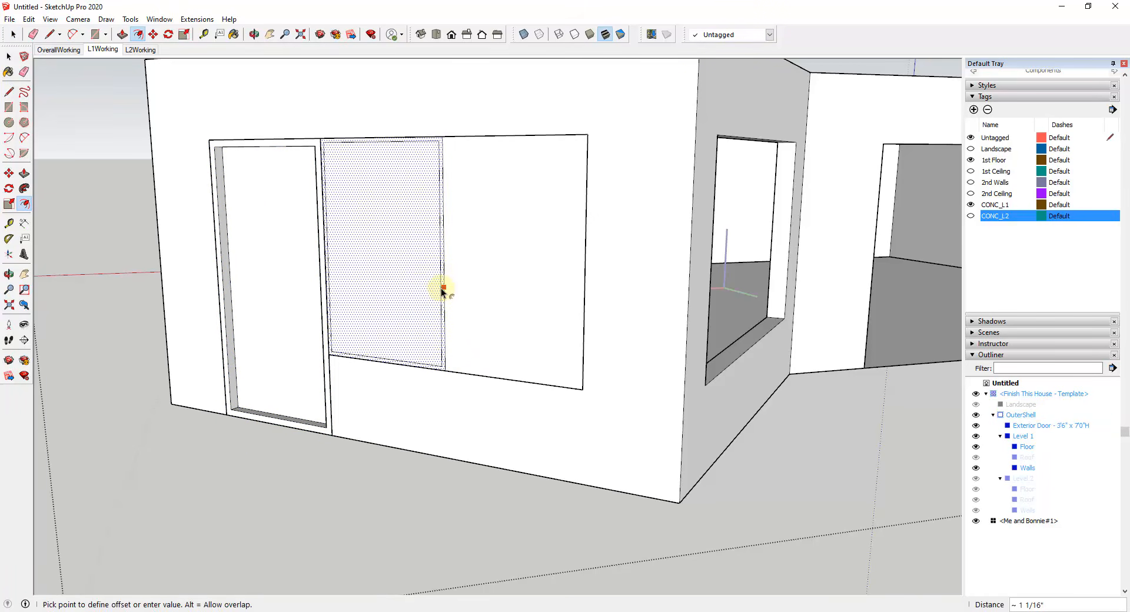
text(2)
key(Return)
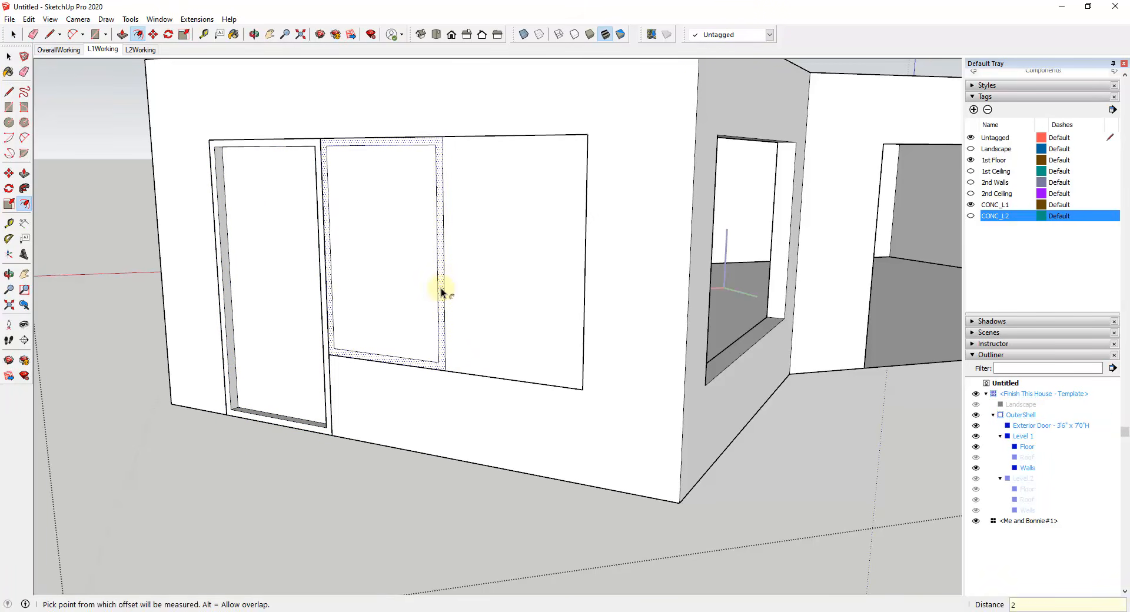
Step: Delete the face of the window half farther from the door
key(space)
click(492, 320)
key(Delete)
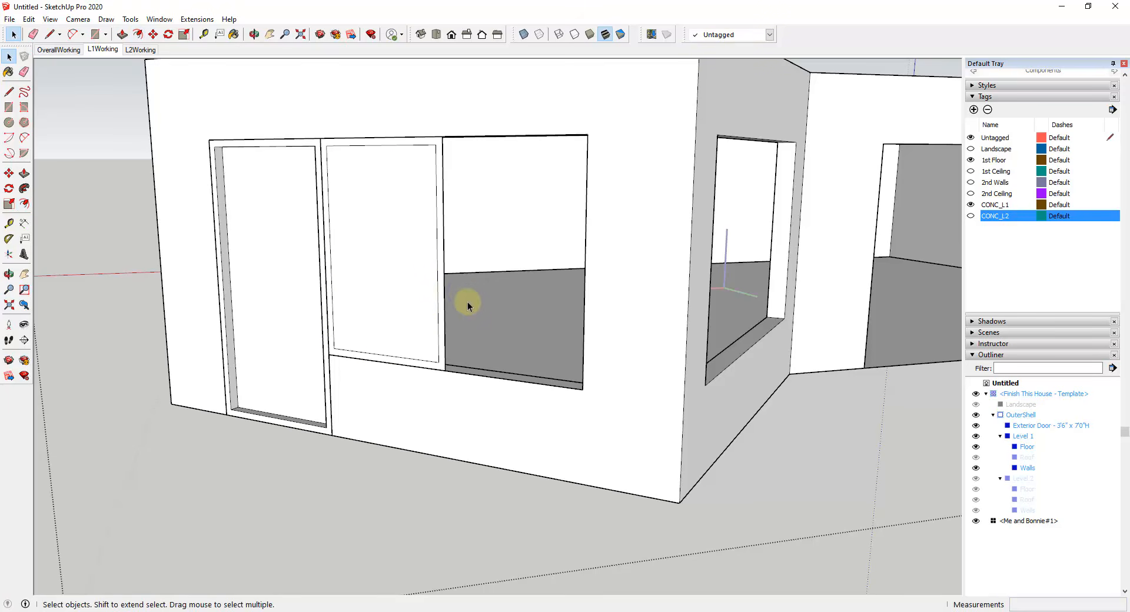
middle_drag(430, 286, 391, 283)
scroll(451, 380, up, 4)
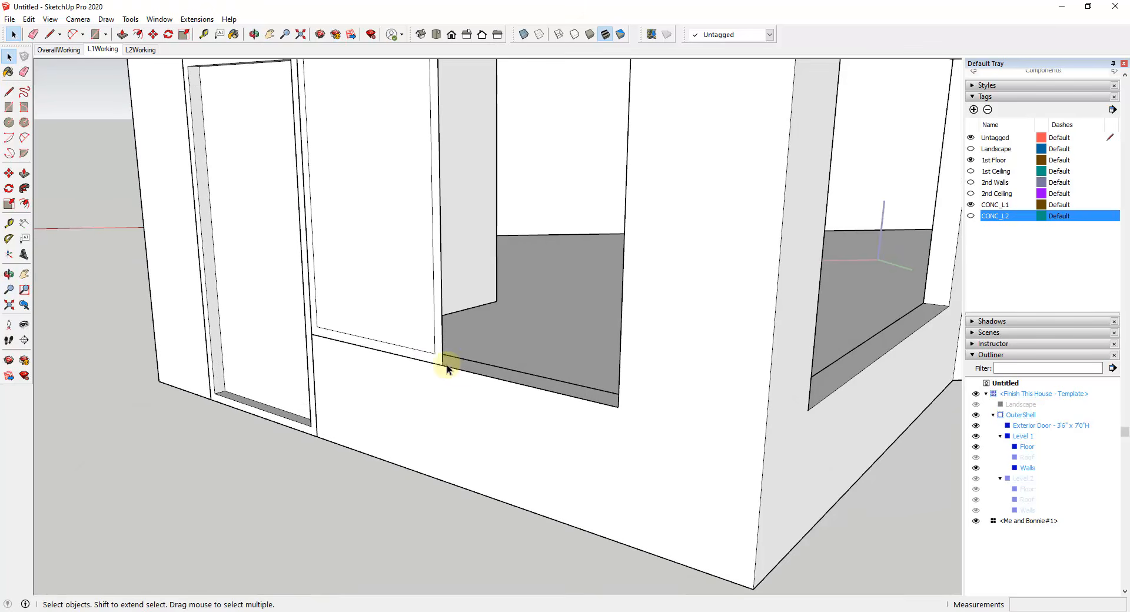
key(p)
mouse_move(437, 360)
mouse_down()
mouse_move(471, 363)
mouse_move(447, 361)
mouse_up()
scroll(412, 361, down, 3)
mouse_move(412, 361)
middle_down()
mouse_move(454, 346)
mouse_move(416, 349)
middle_up()
key(ctrl+z)
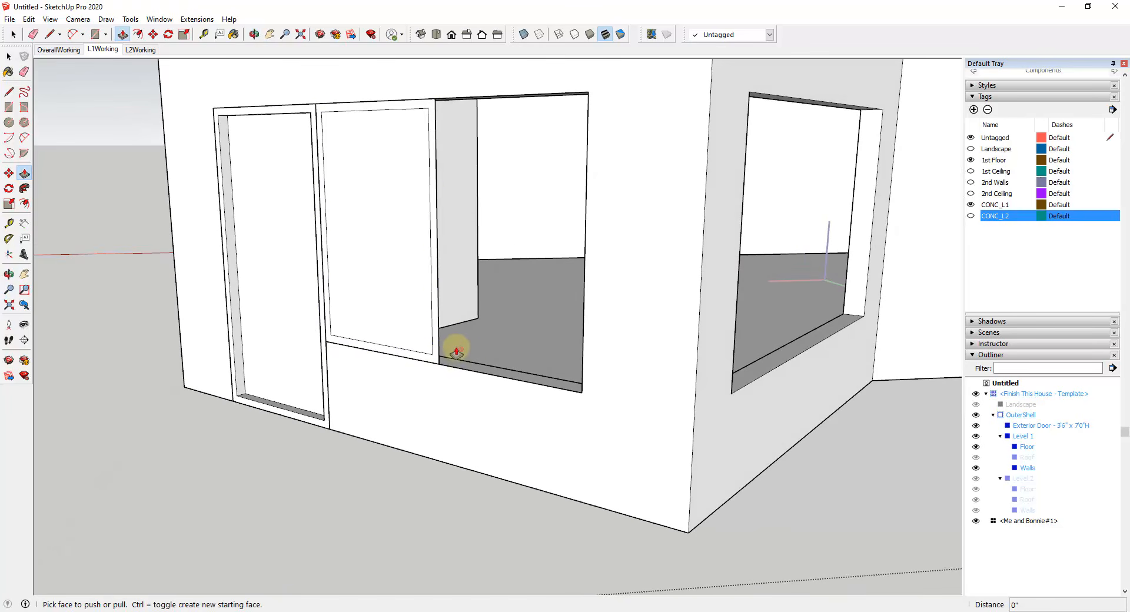
Step: Extrude the window's frame border by 3" with Push/Pull
click(438, 352)
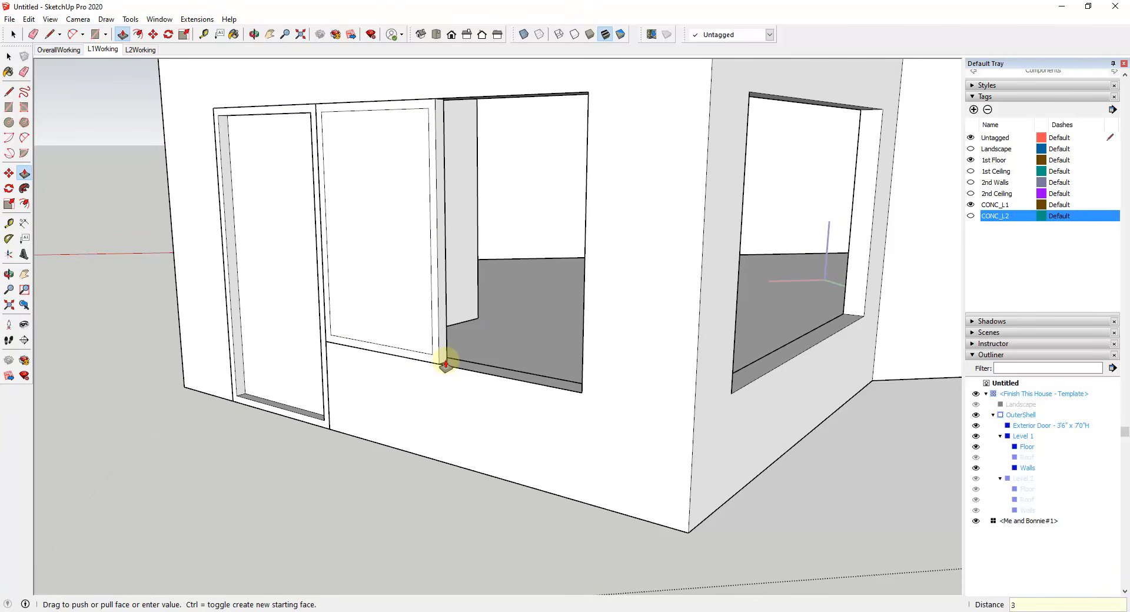
key(Return)
key(space)
Step: Recess the window's inner panel behind its frame with Push/Pull
key(p)
click(395, 318)
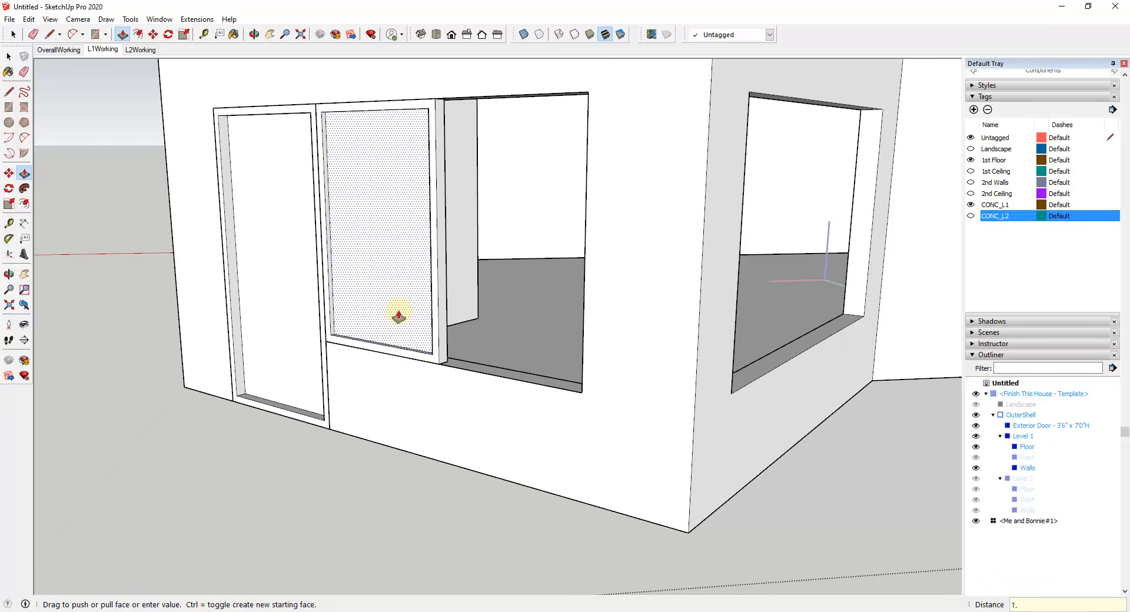
key(Return)
key(space)
Step: Group all the connected window geometry beside the door
scroll(434, 333, down, 3)
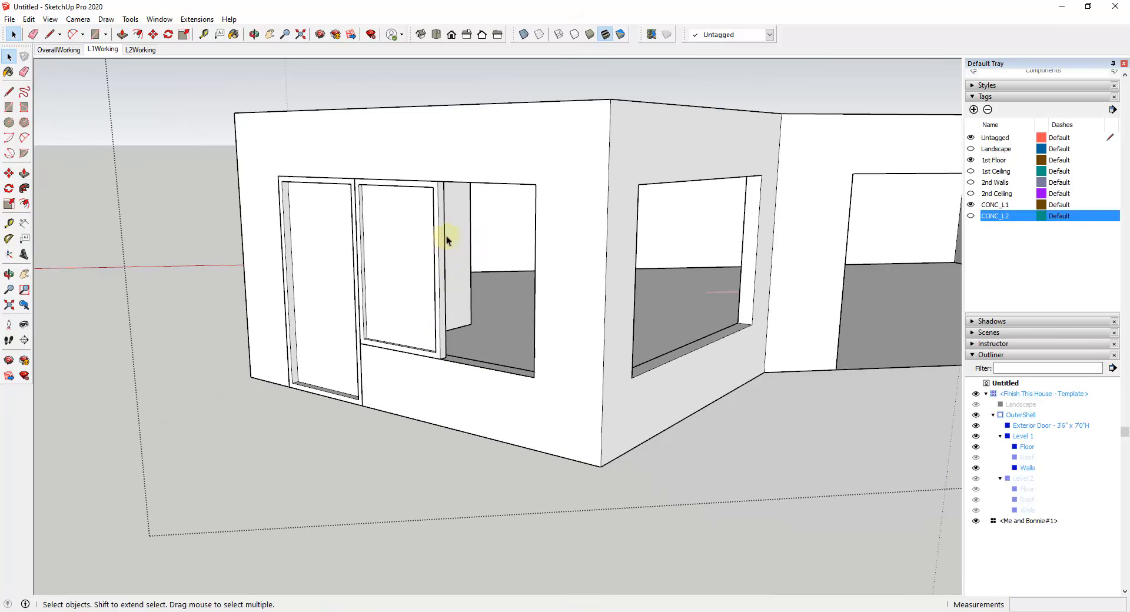
click(397, 234)
right_click(398, 235)
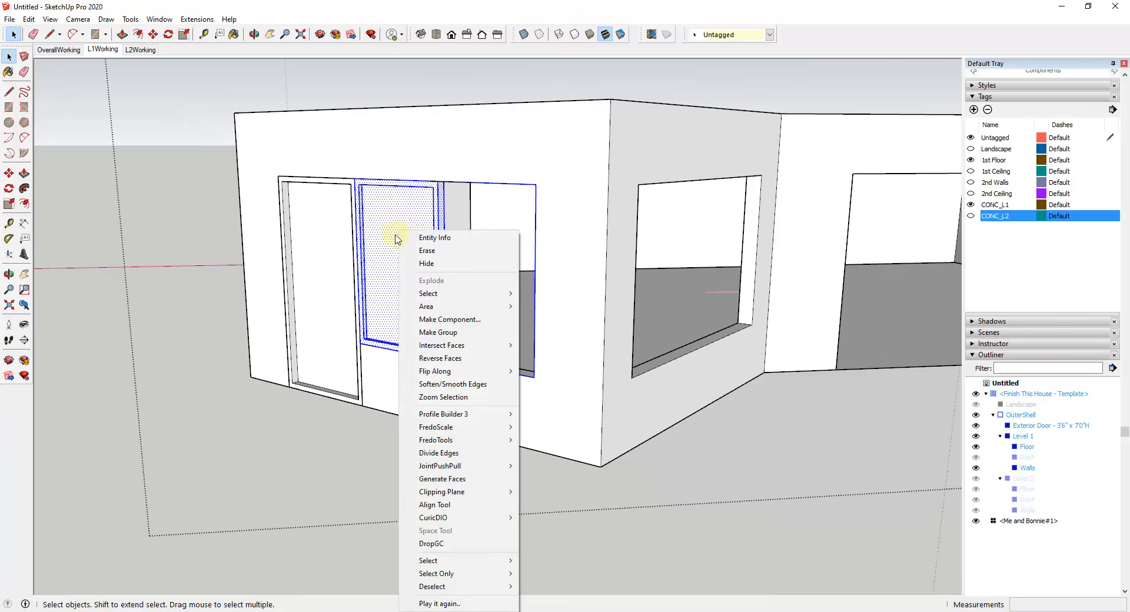
click(438, 332)
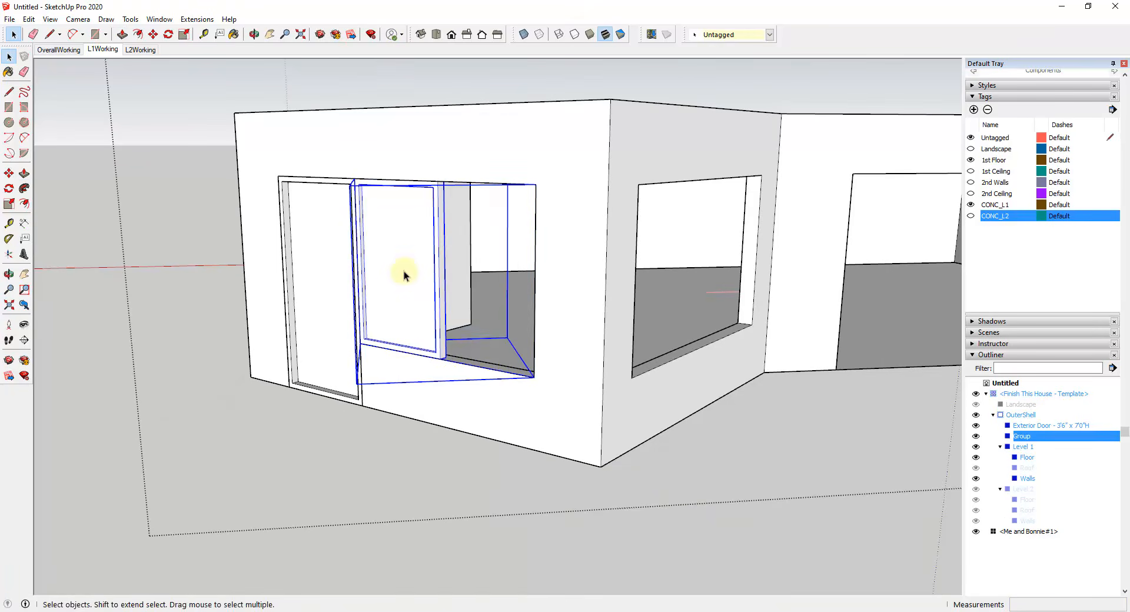
Step: Erase the leftover outline edges of the empty half inside the window group and leave the group
double_click(474, 272)
key(e)
mouse_move(514, 188)
mouse_down()
mouse_move(539, 201)
mouse_move(483, 387)
mouse_up()
key(space)
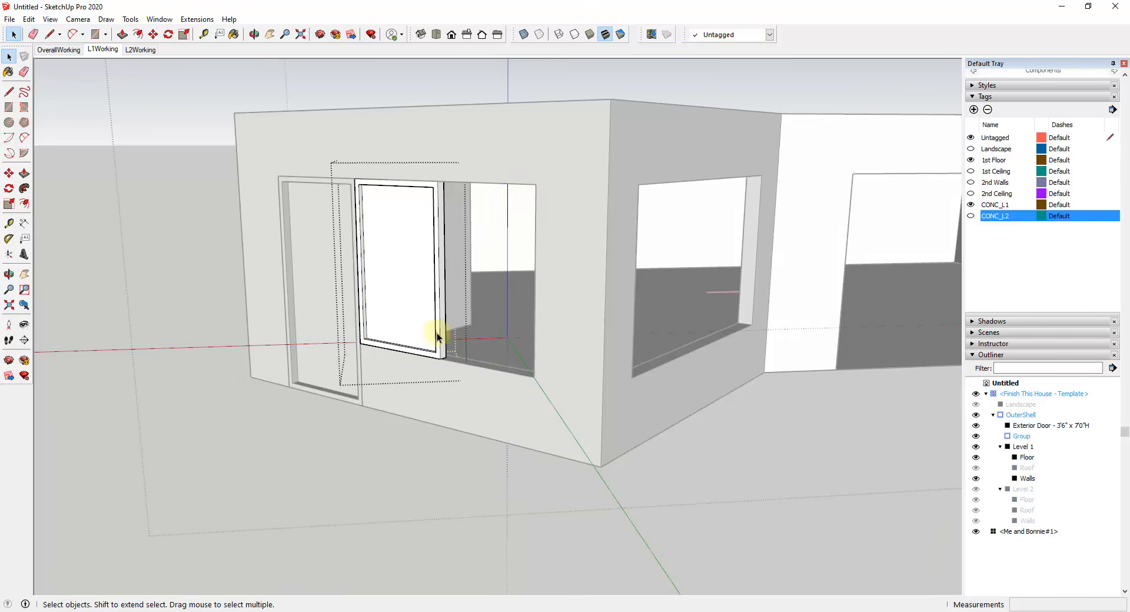
click(386, 407)
Step: Convert the window group into a component named Window - Exterior
scroll(388, 276, up, 1)
middle_drag(386, 272, 433, 260)
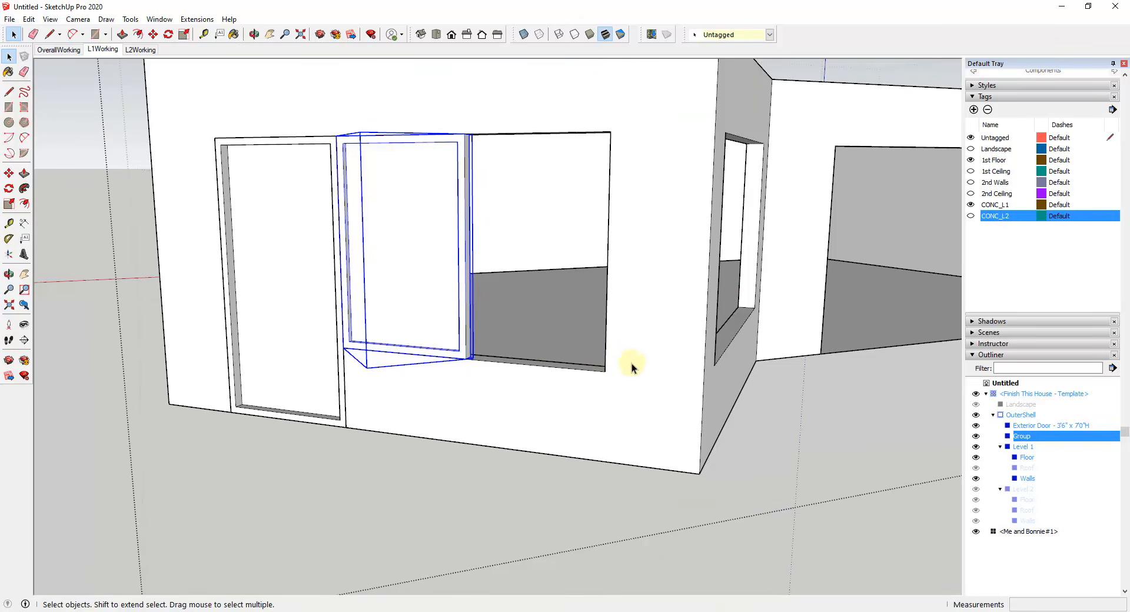
right_click(422, 289)
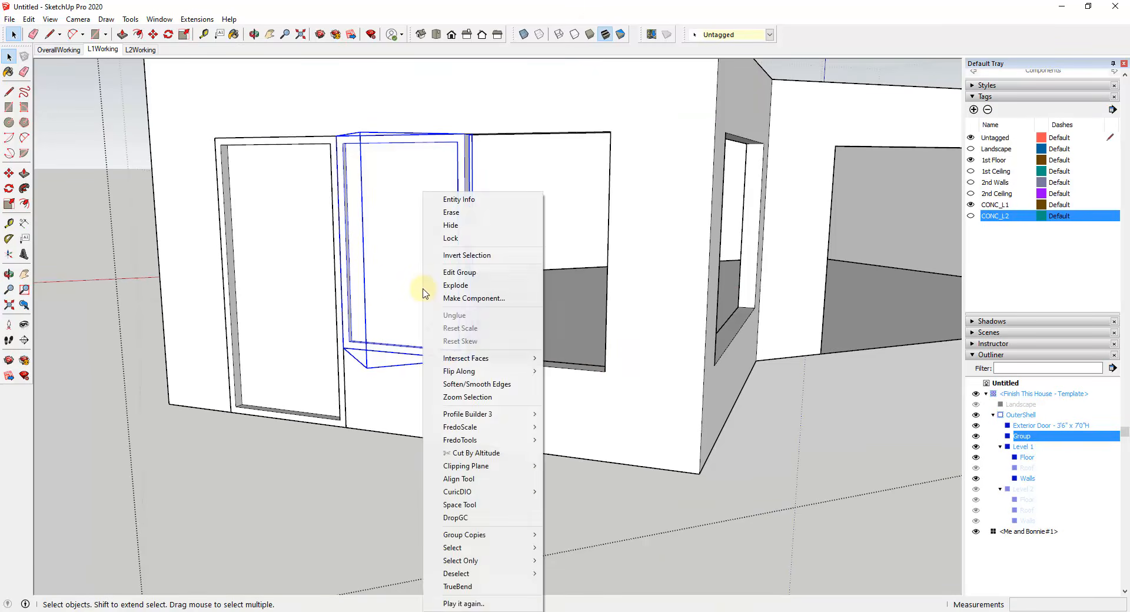
click(465, 295)
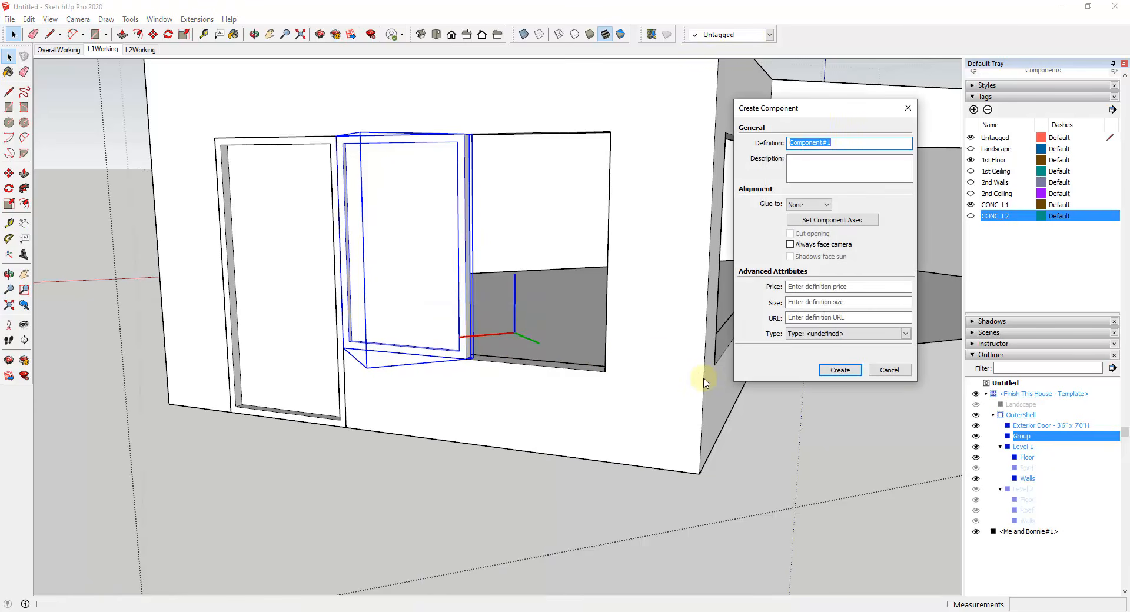
text(Window - Exterior)
click(838, 370)
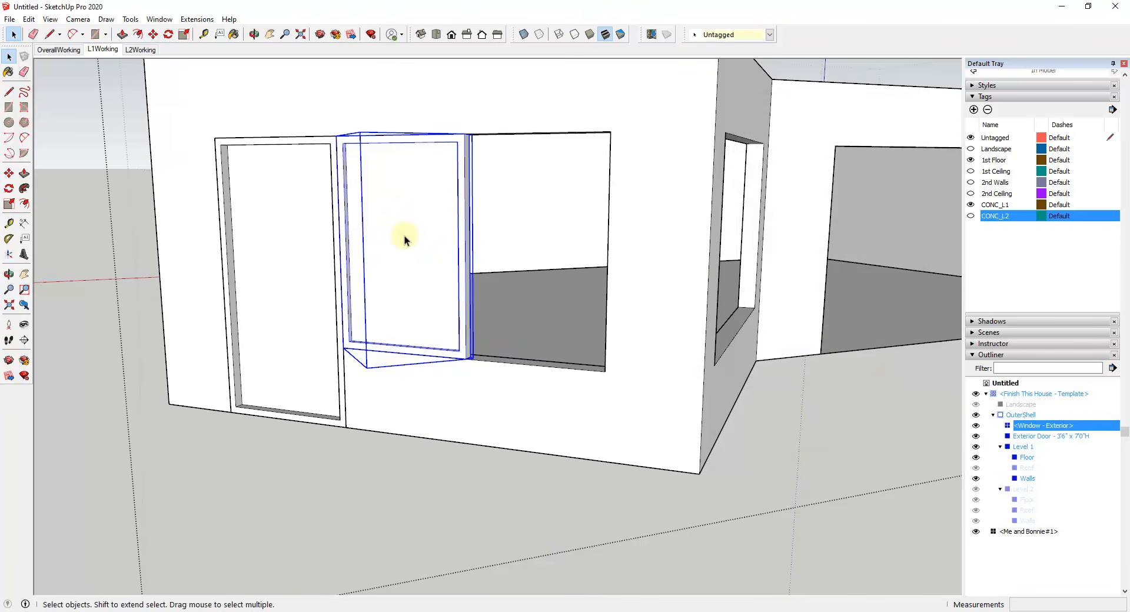
Step: Try copying the exterior window component into the empty half of the opening, flush against the first window
middle_drag(404, 236, 700, 221)
scroll(513, 363, up, 2)
middle_drag(513, 363, 298, 362)
key(m)
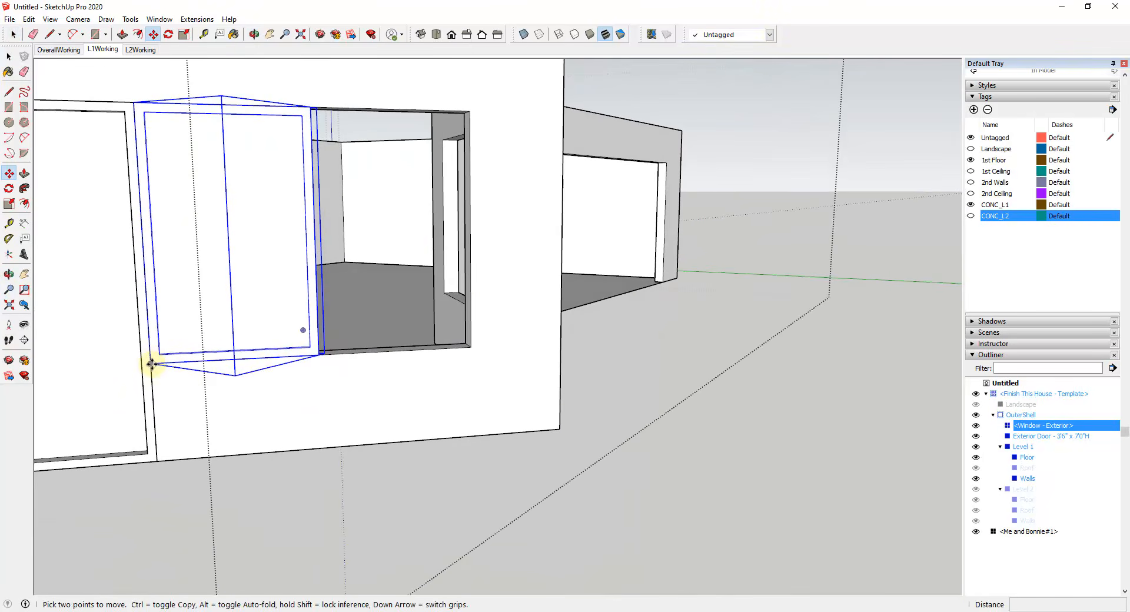
click(151, 365)
key(ctrl)
click(323, 351)
middle_drag(323, 352, 383, 169)
scroll(401, 200, up, 2)
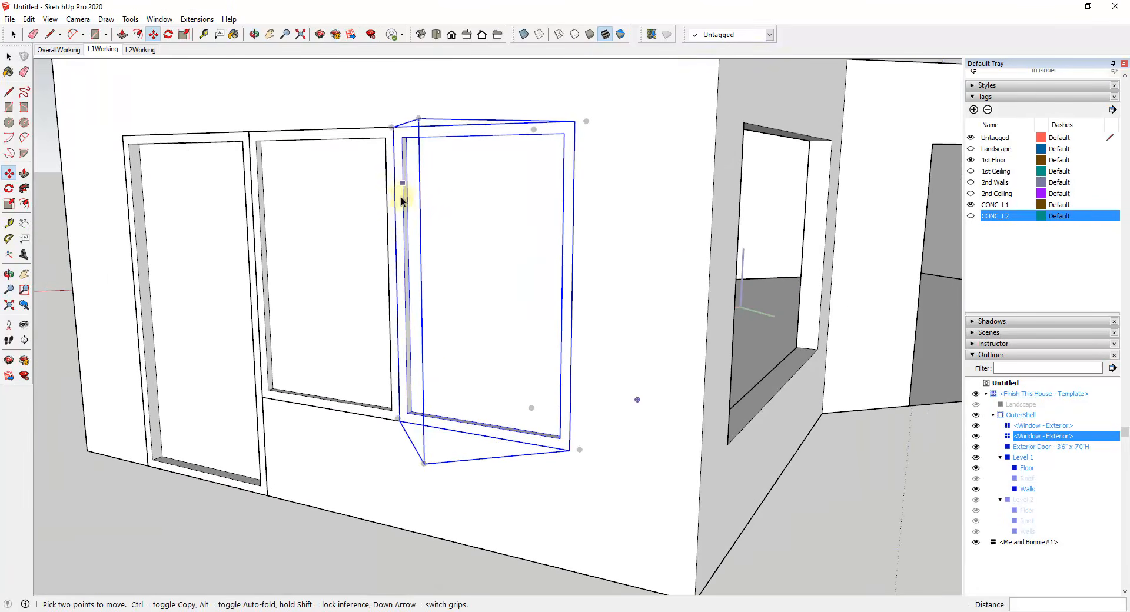
key(space)
scroll(404, 207, down, 2)
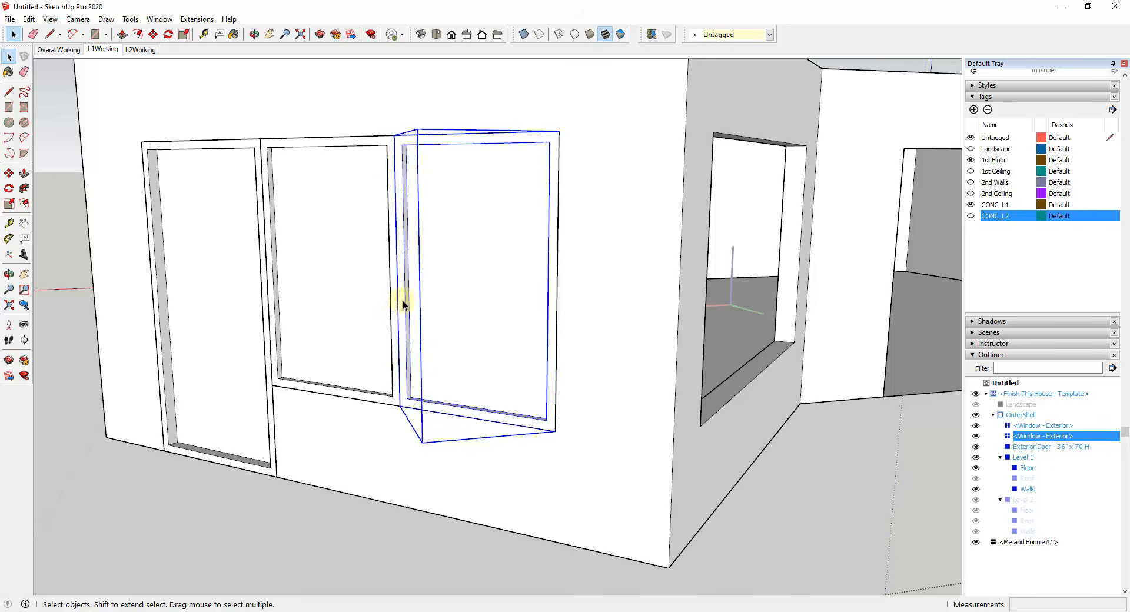
key(Delete)
Step: Edit the window component and Push/Pull the inner face of the frame side farthest from the door by 1"
middle_drag(433, 310, 611, 312)
double_click(342, 344)
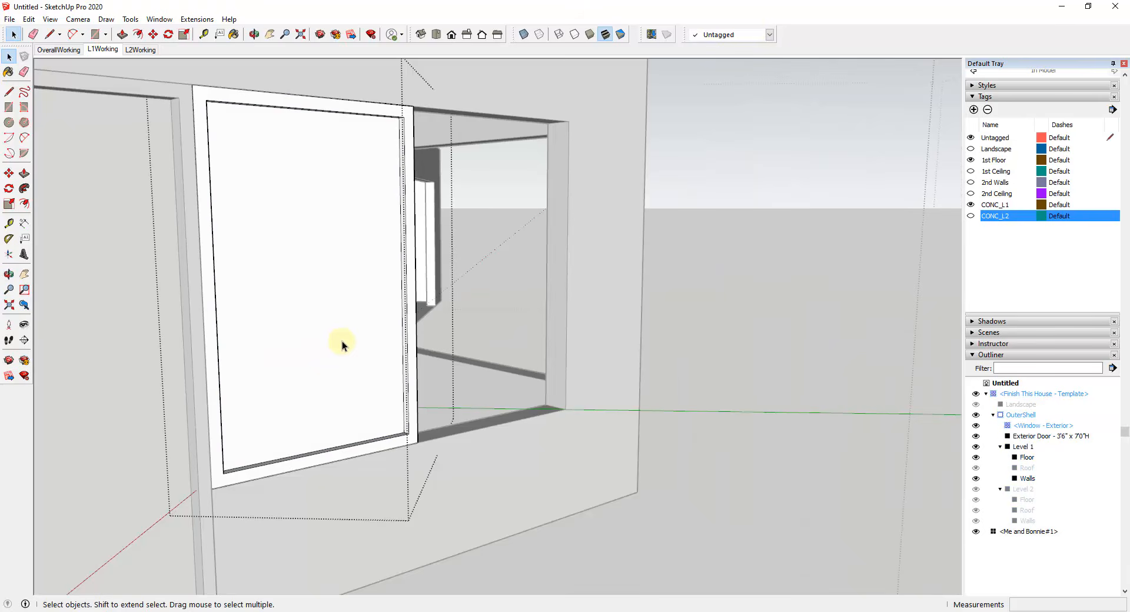
key(p)
click(403, 357)
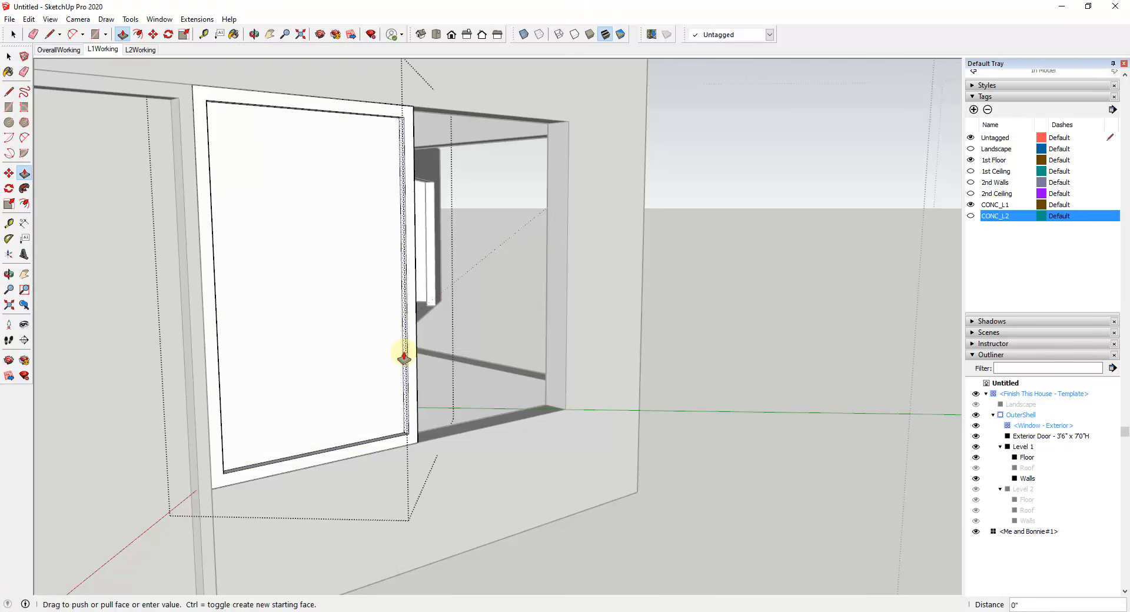
key(Return)
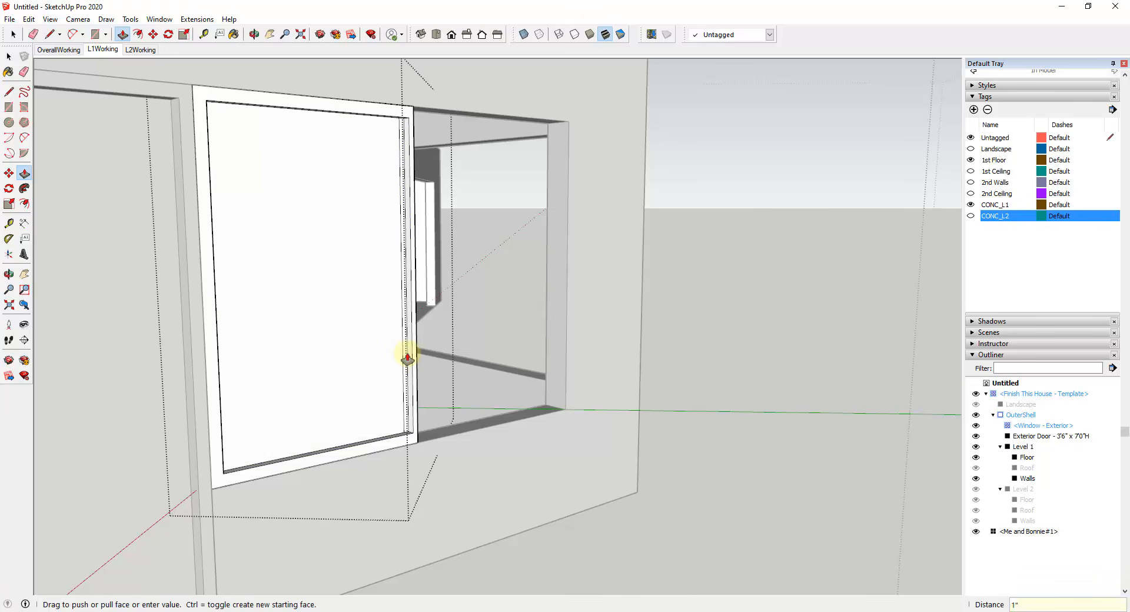
key(space)
Step: Move the glass panel's vertical edge beside the thinned frame side flush against that frame's inner face, and leave the window component
scroll(404, 366, up, 5)
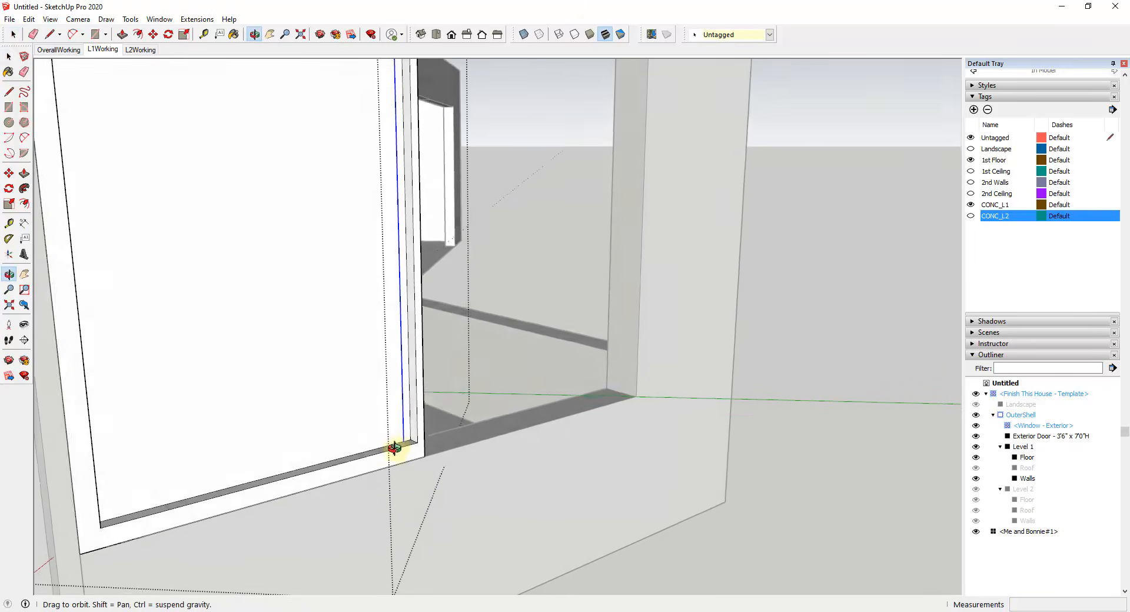
key(m)
click(400, 445)
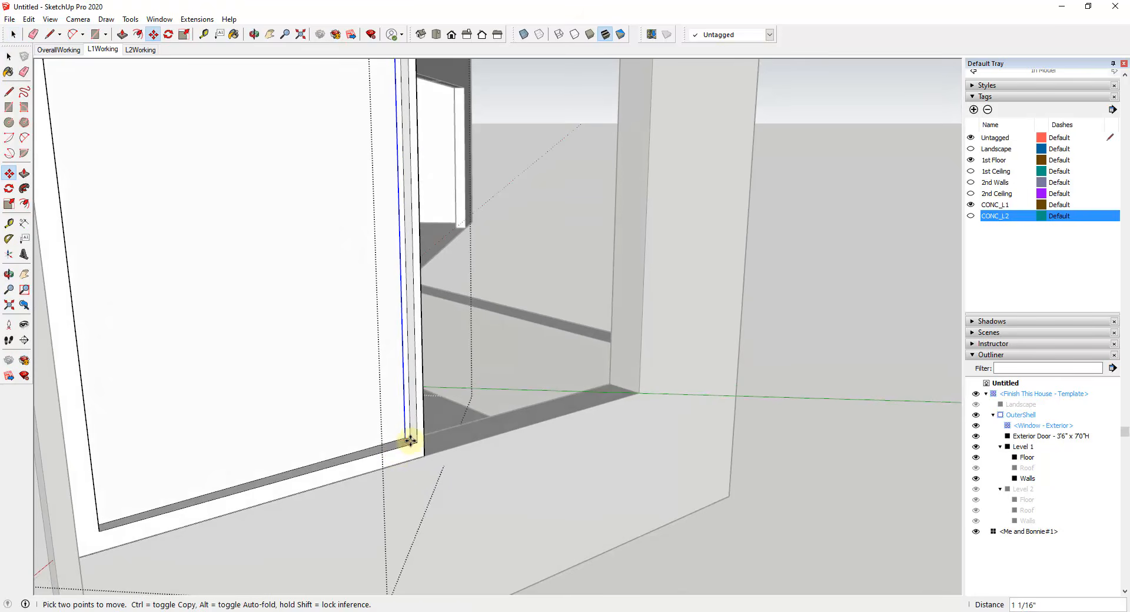
scroll(411, 439, up, 2)
scroll(411, 439, down, 6)
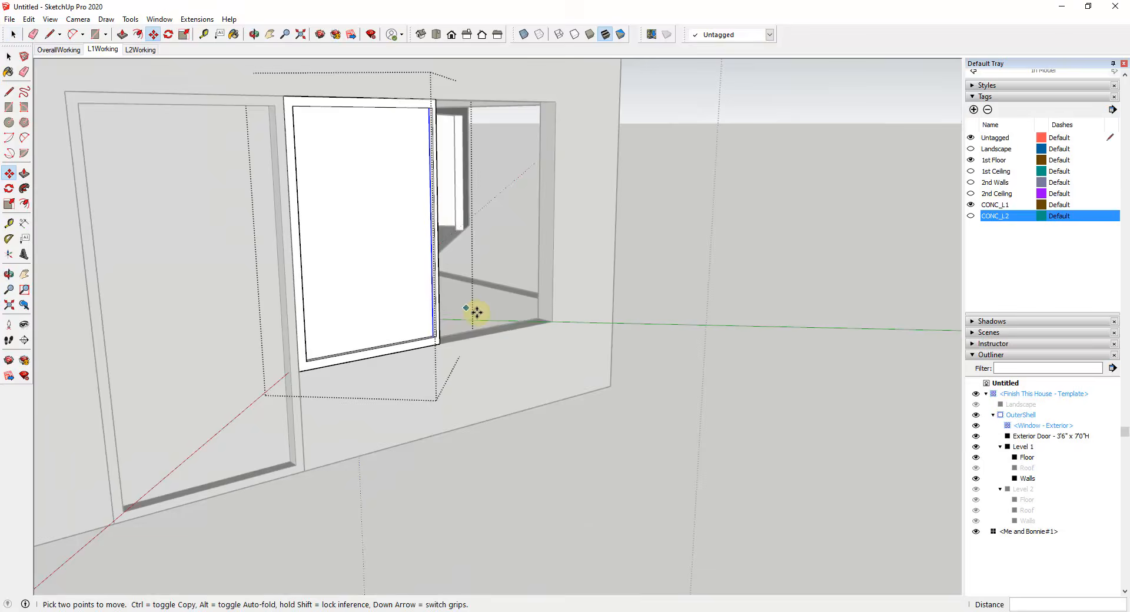
middle_drag(475, 312, 406, 318)
key(space)
key(Escape)
Step: Copy the exterior window component into the empty half of the opening, beside the first window
click(280, 217)
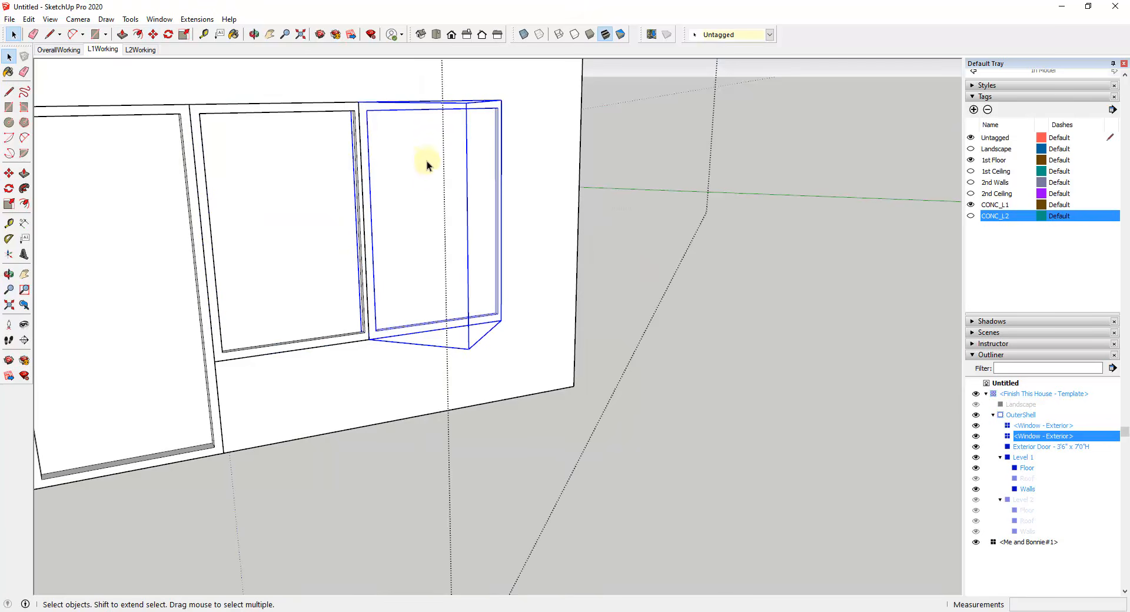
middle_drag(426, 161, 384, 198)
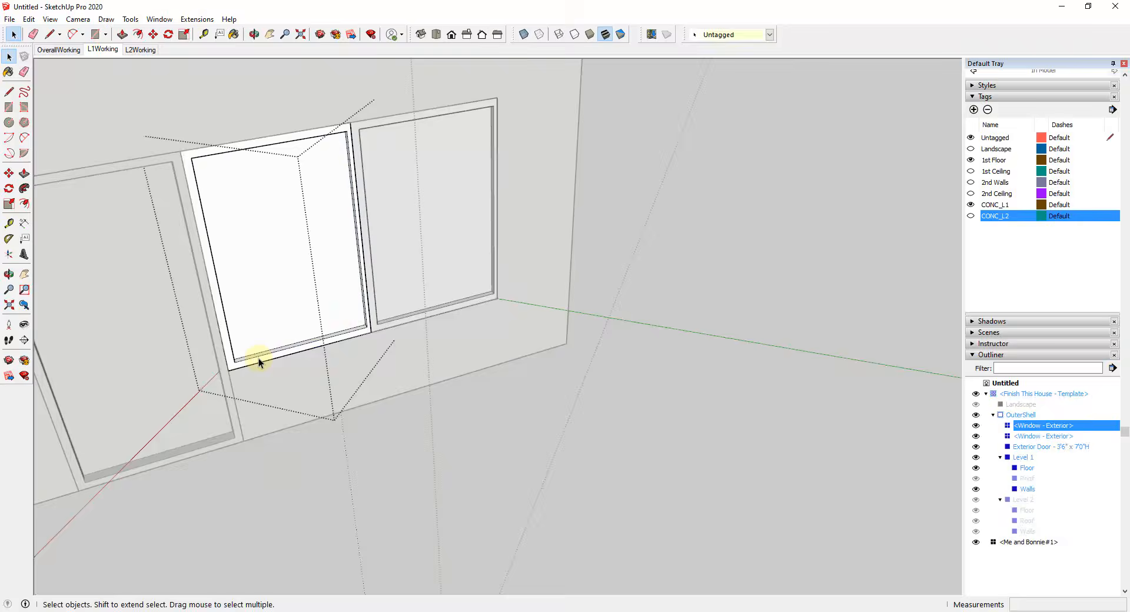
Step: Examine the window component's glass and axes placement from inside the house, and leave the component
key(Escape)
key(o)
drag(259, 358, 942, 388)
key(space)
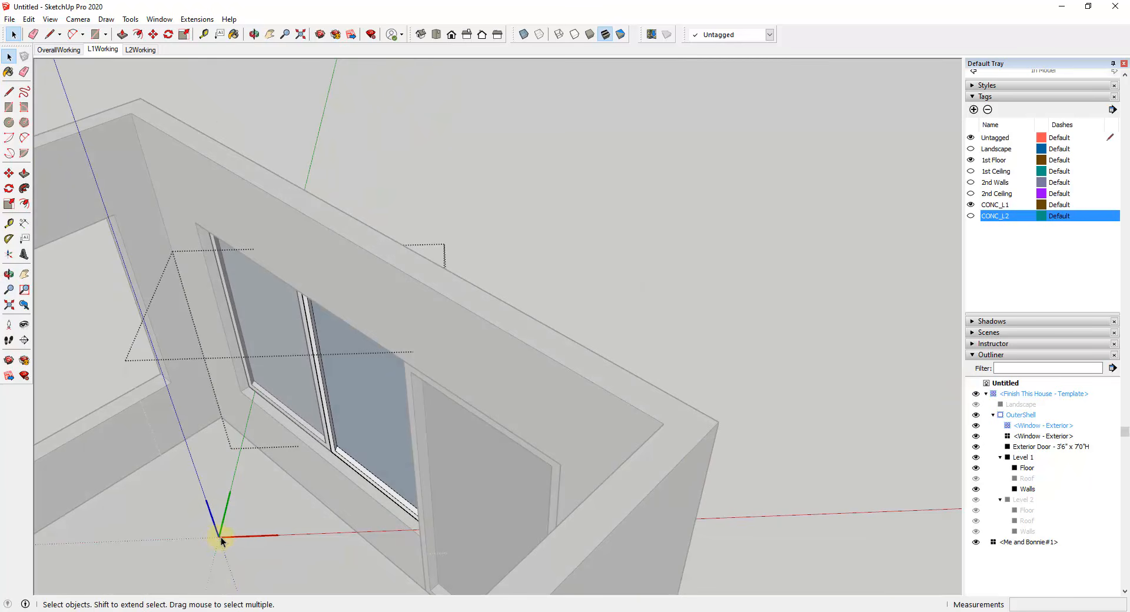
click(329, 400)
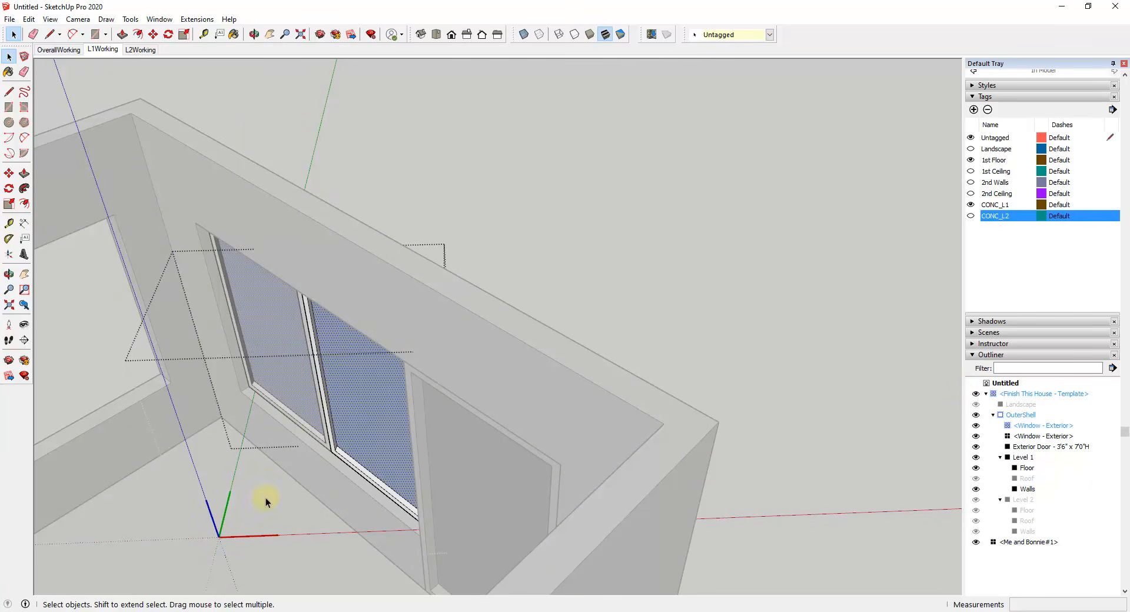
middle_drag(266, 501, 546, 425)
scroll(546, 425, down, 5)
scroll(850, 448, up, 1)
click(807, 447)
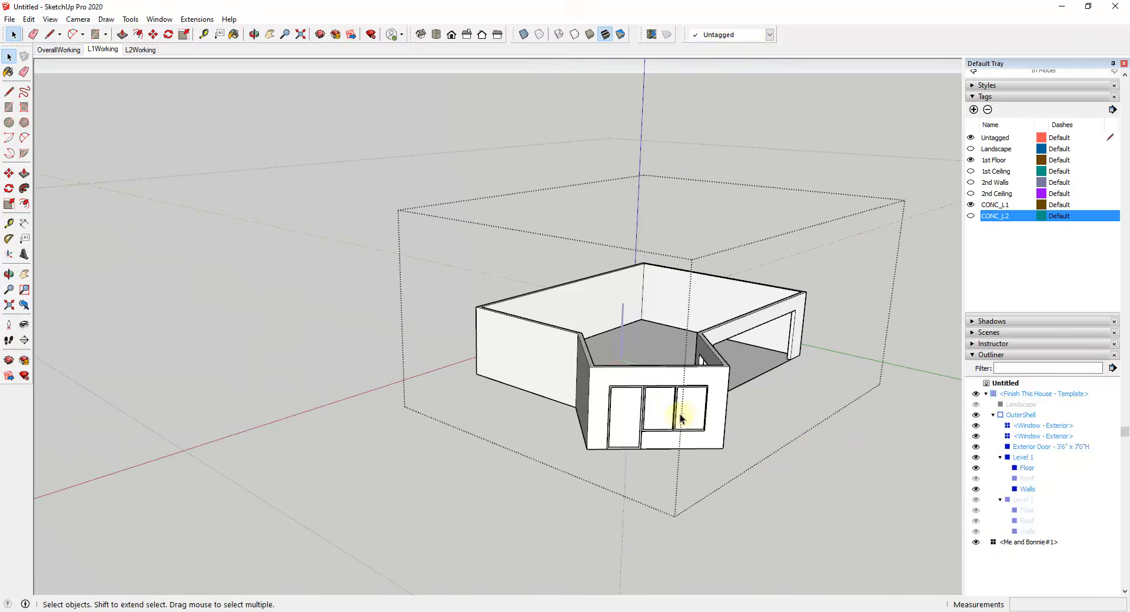
Step: Delete the copied exterior window from the half of the opening farthest from the door
click(683, 416)
key(Delete)
Step: Reset the exterior window component's axes to its lower corner beside the door, with red along the bottom edge, and update the component axes
scroll(719, 422, up, 6)
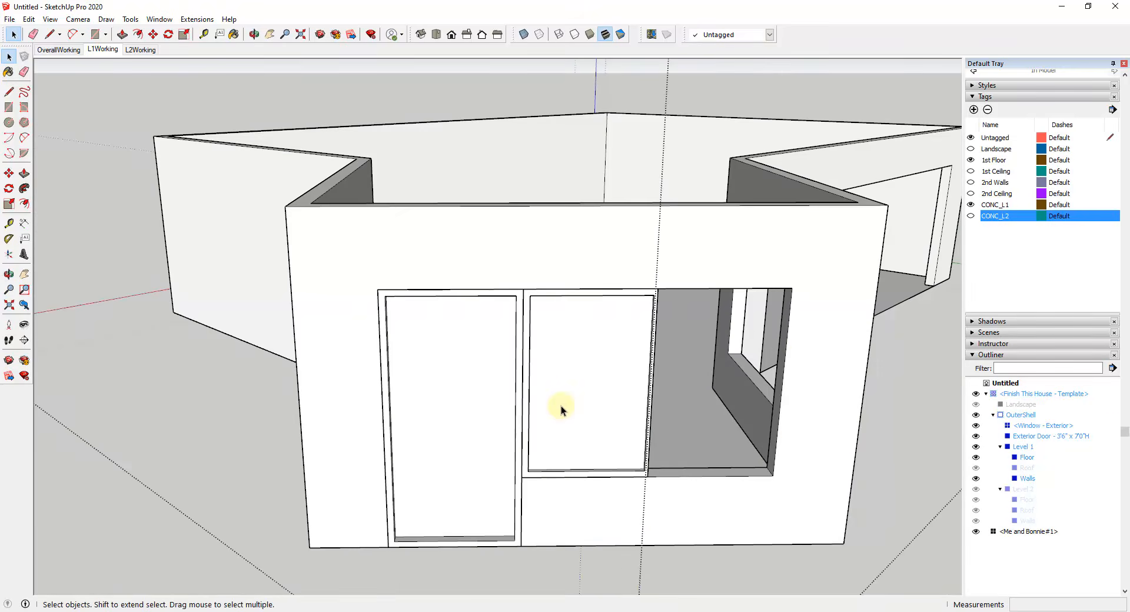
double_click(560, 405)
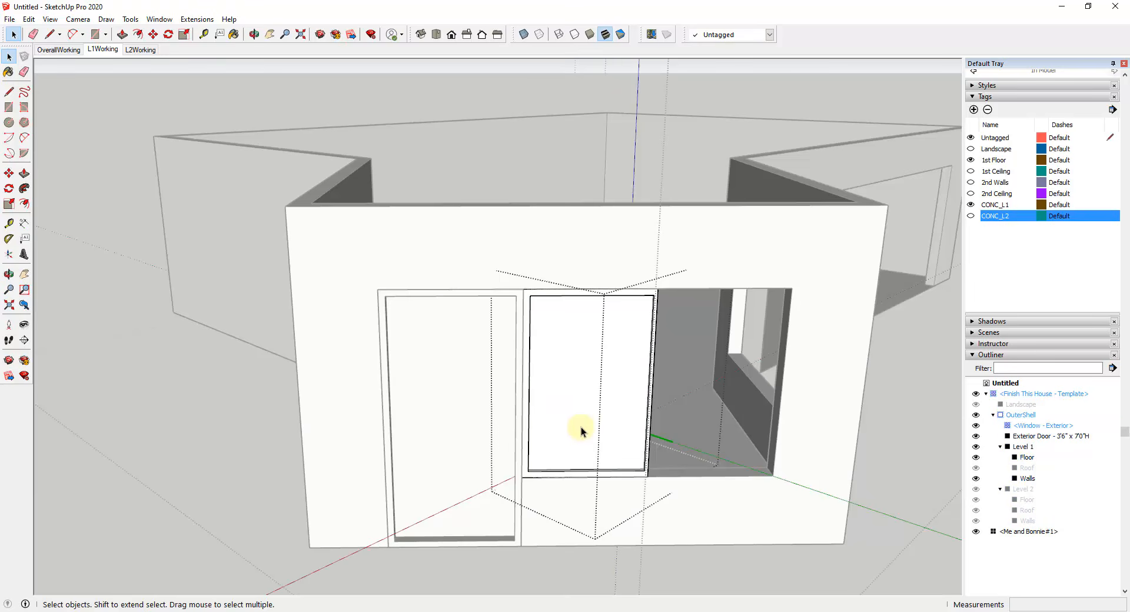
click(8, 255)
click(522, 478)
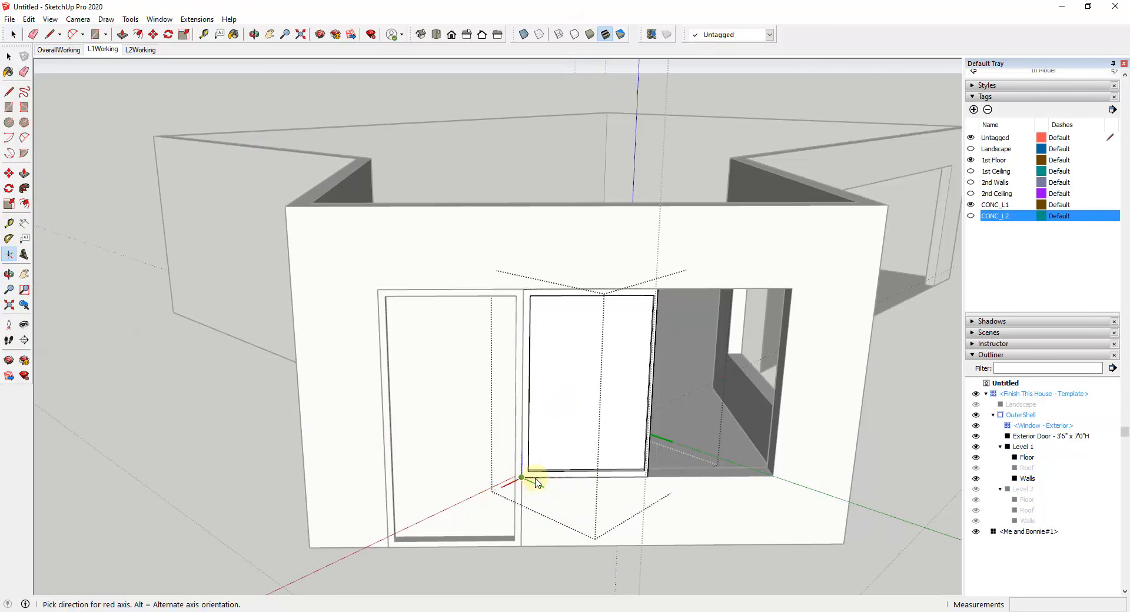
click(559, 478)
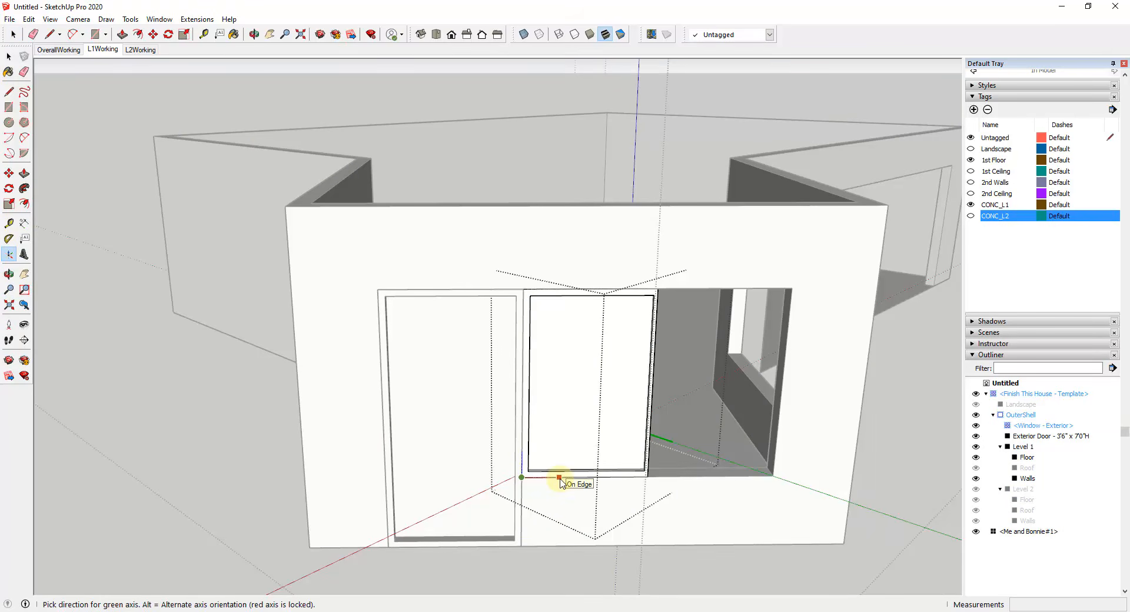
click(560, 479)
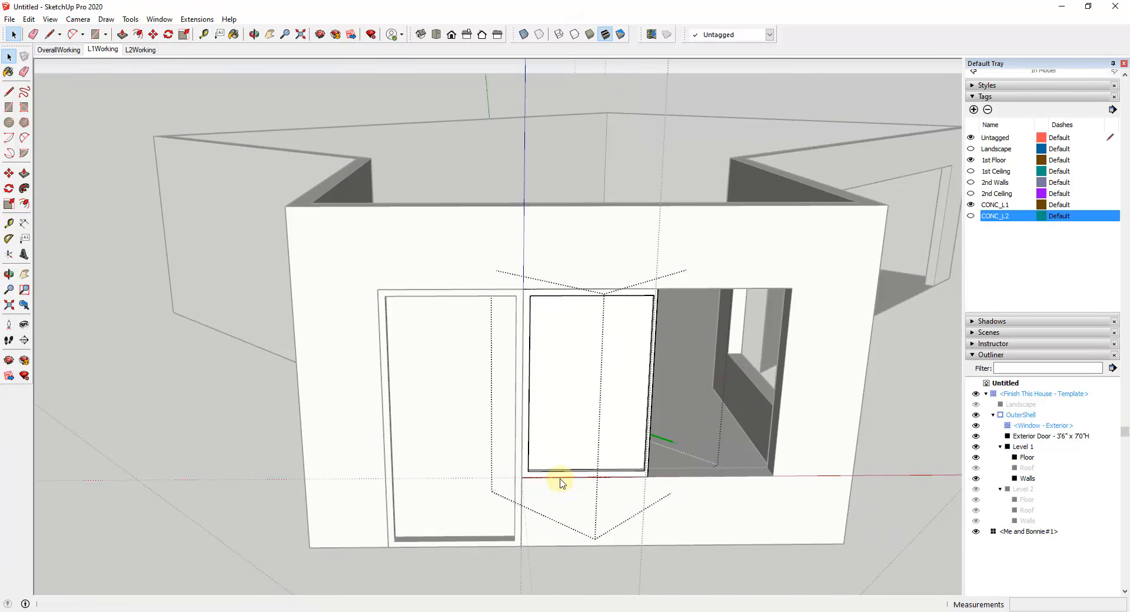
click(609, 492)
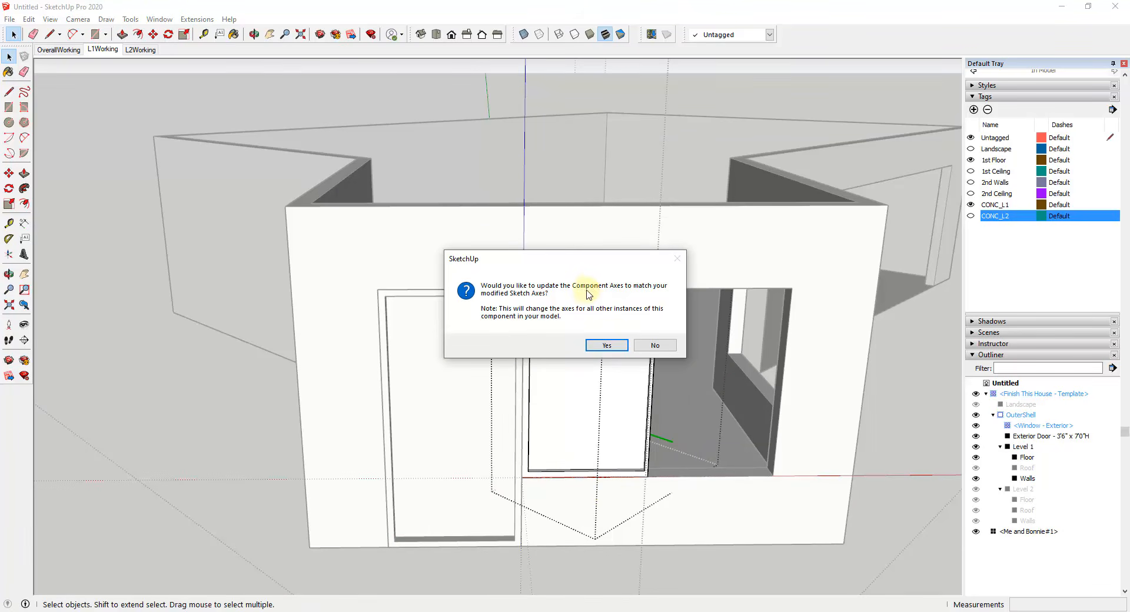
click(606, 345)
Step: Check how the exterior window's Scale bounding box aligns with its axes
click(592, 498)
click(614, 443)
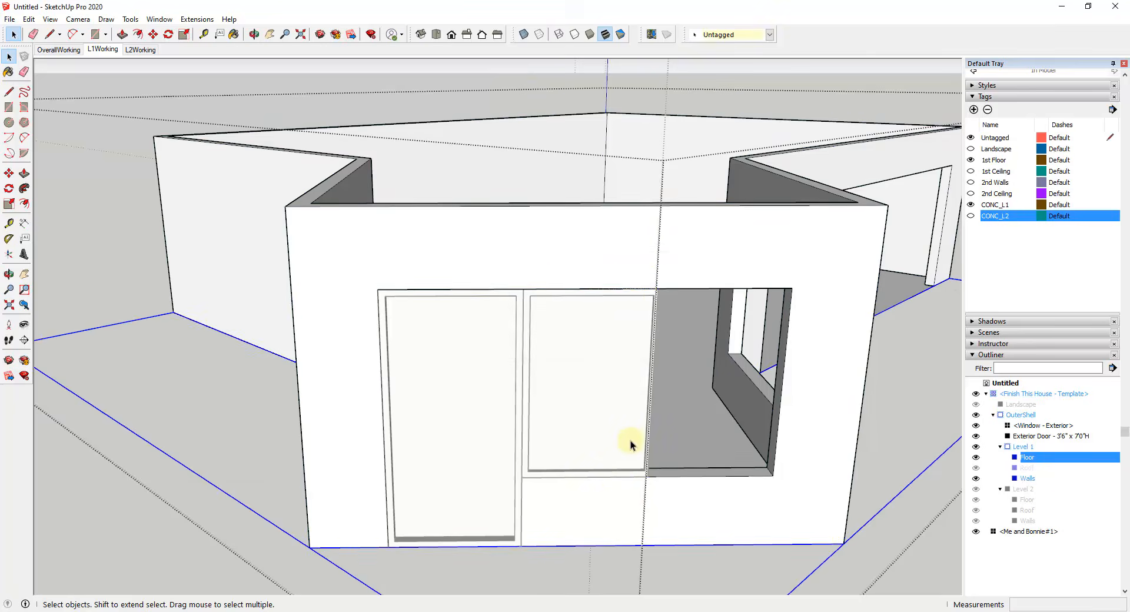
click(632, 436)
middle_drag(676, 493, 568, 478)
key(s)
middle_drag(527, 386, 591, 406)
key(space)
Step: Copy the exterior window from its lower corner beside the door into the empty half of the opening, flush with the first window
mouse_move(588, 483)
middle_down()
mouse_move(612, 441)
mouse_move(590, 465)
middle_up()
key(m)
key(ctrl)
click(537, 465)
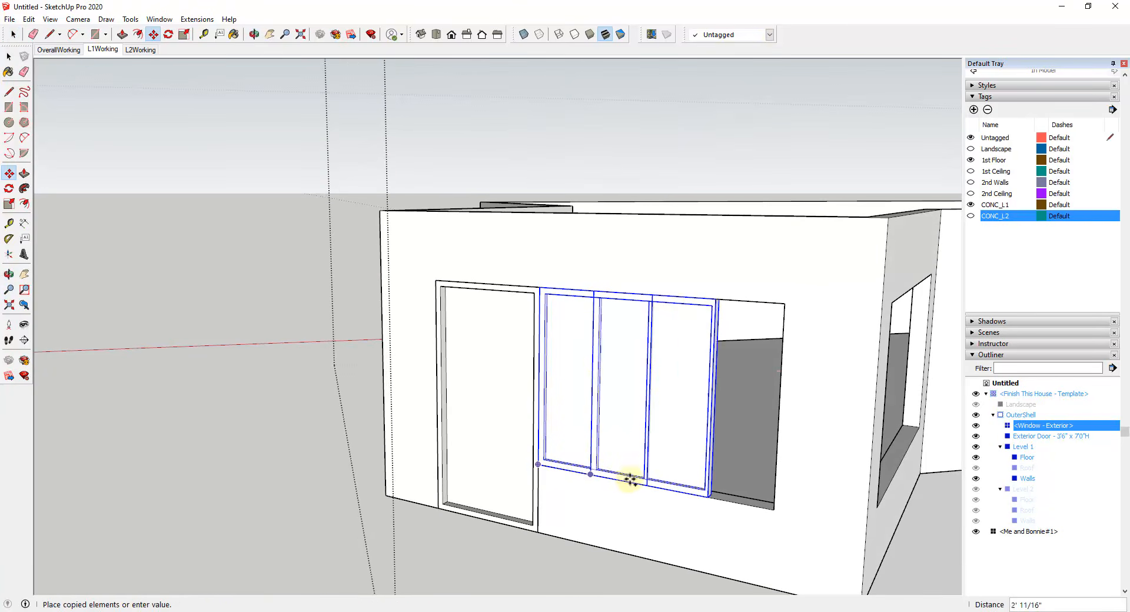
click(649, 486)
Step: Mirror the copied window in place by scaling it to -1.00 along the red axis, so the thin frame sides meet
key(s)
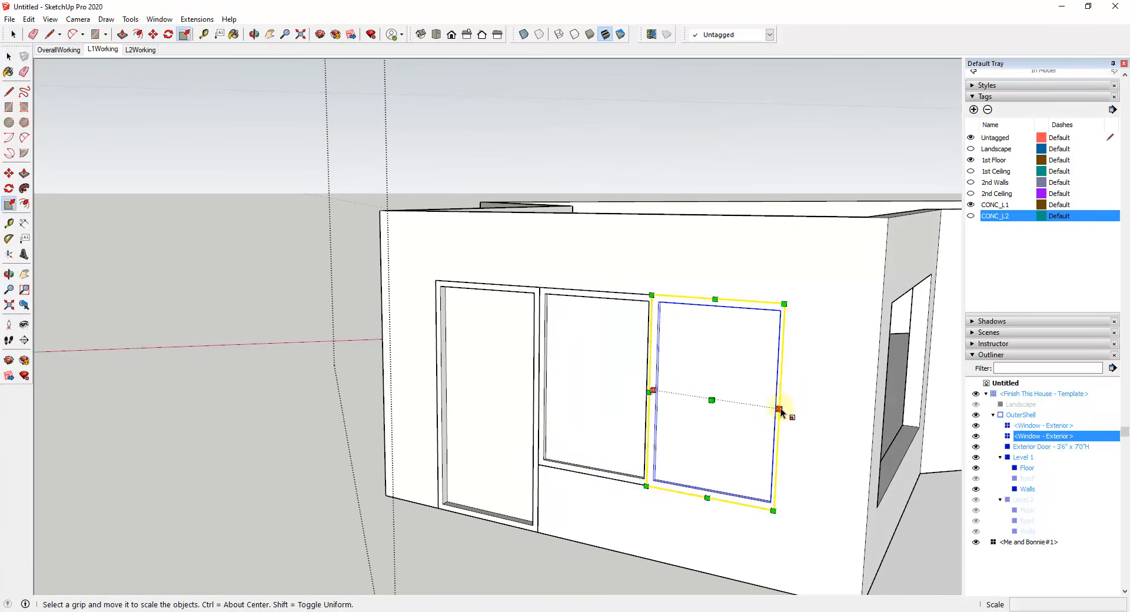
scroll(786, 410, up, 3)
click(780, 408)
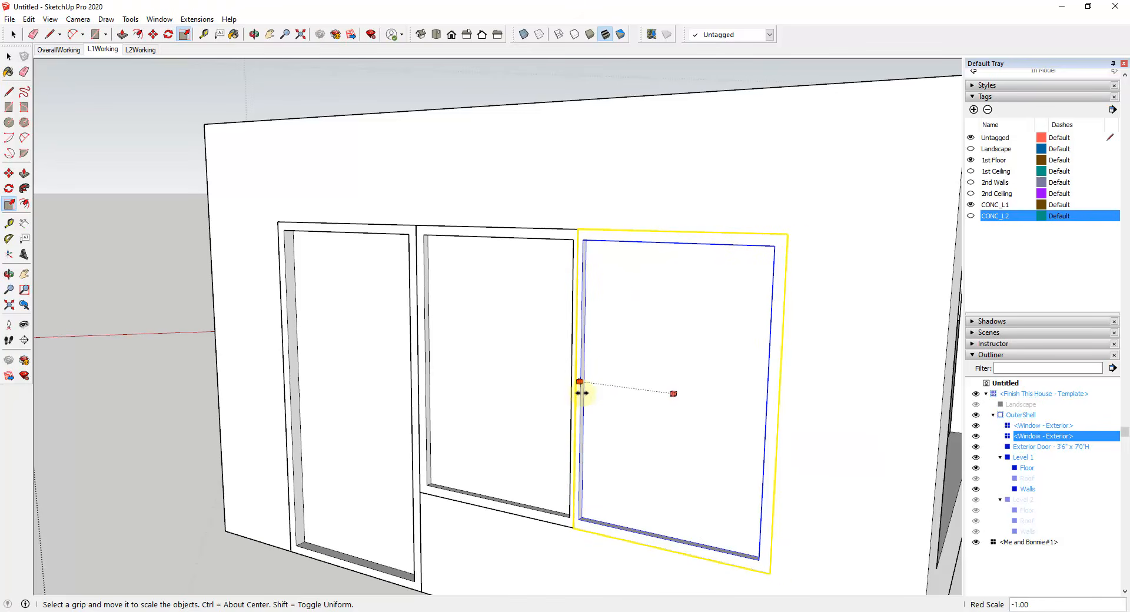
click(581, 392)
key(space)
scroll(547, 391, down, 5)
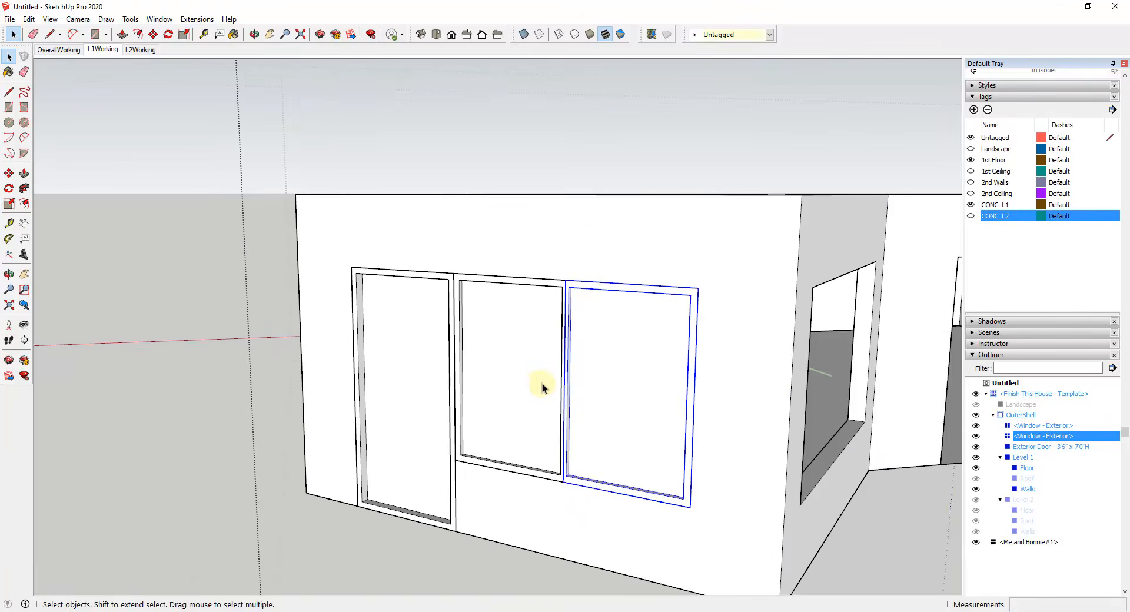
Step: Group the two exterior window components in the OuterShell and name the group Windows
middle_drag(673, 504, 580, 411)
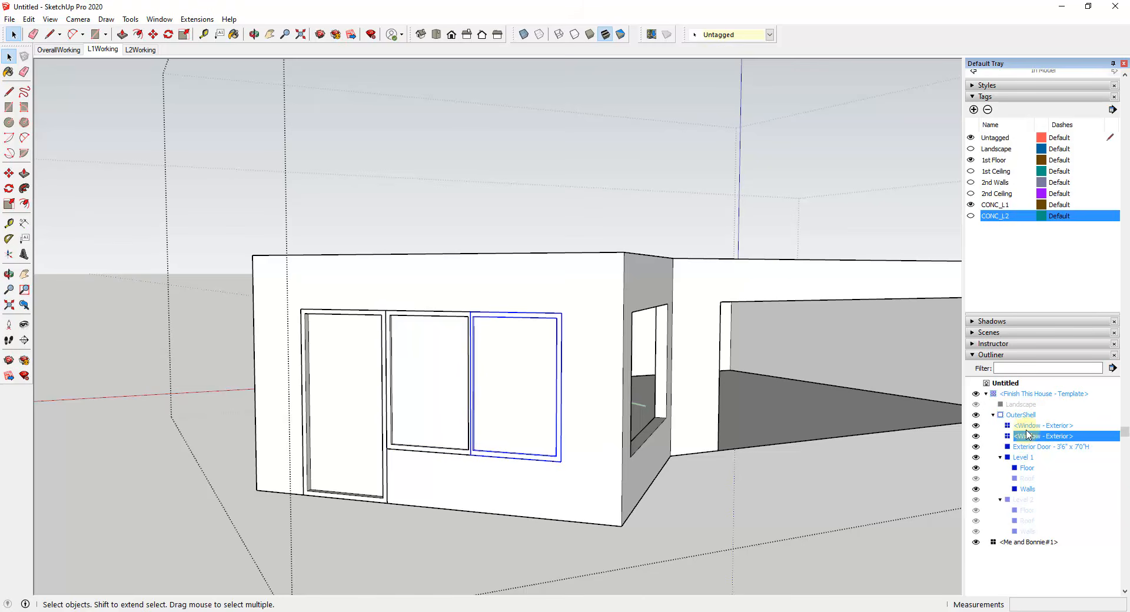
click(1027, 426)
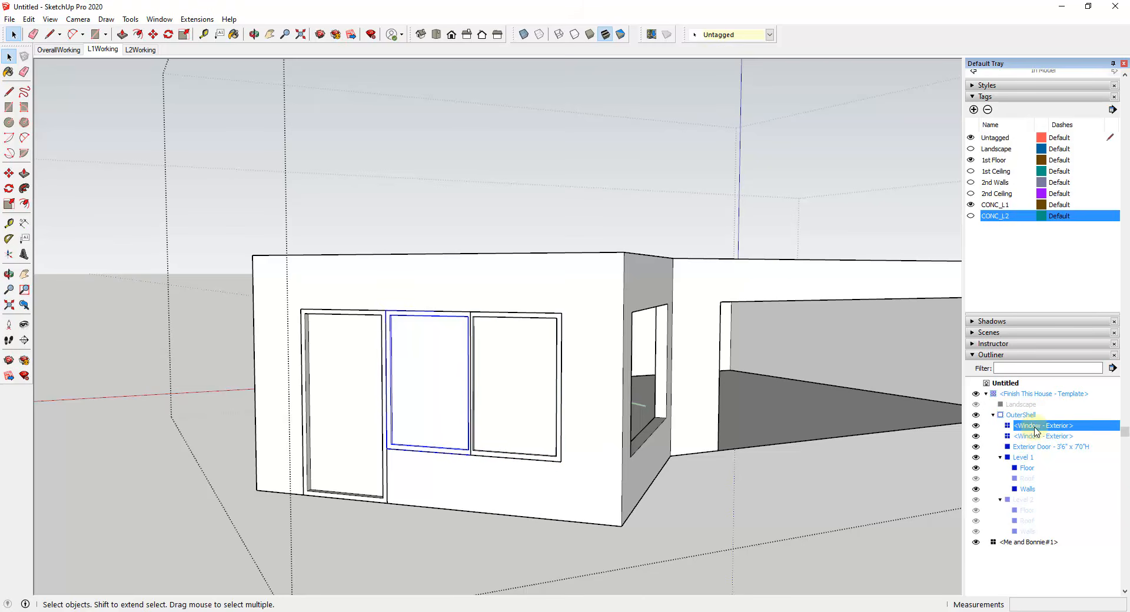
click(1036, 437)
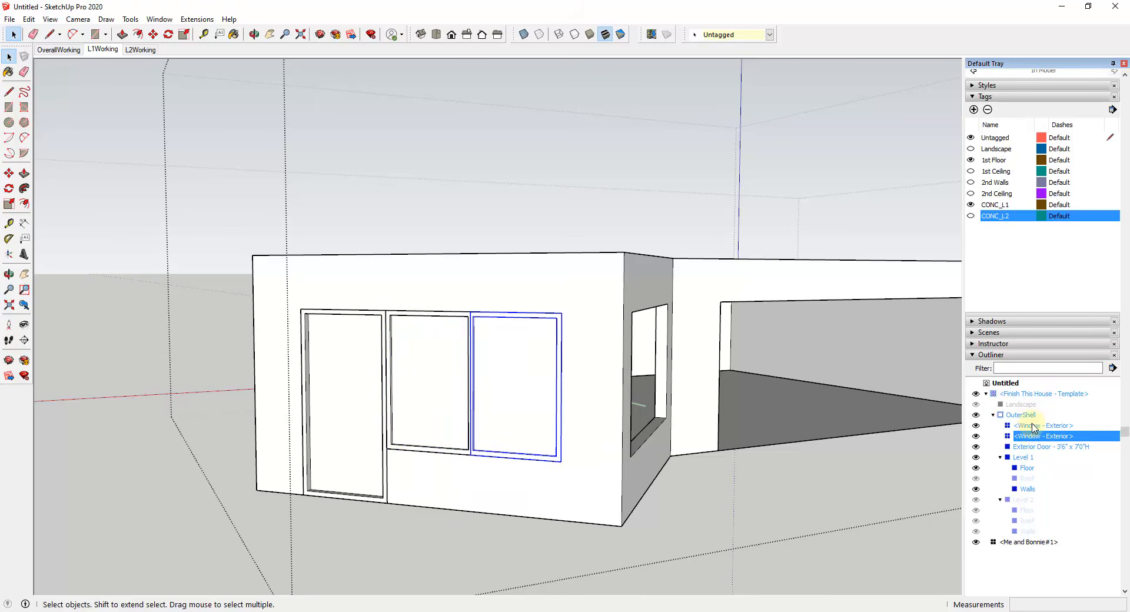
click(1033, 426)
shift+click(1032, 436)
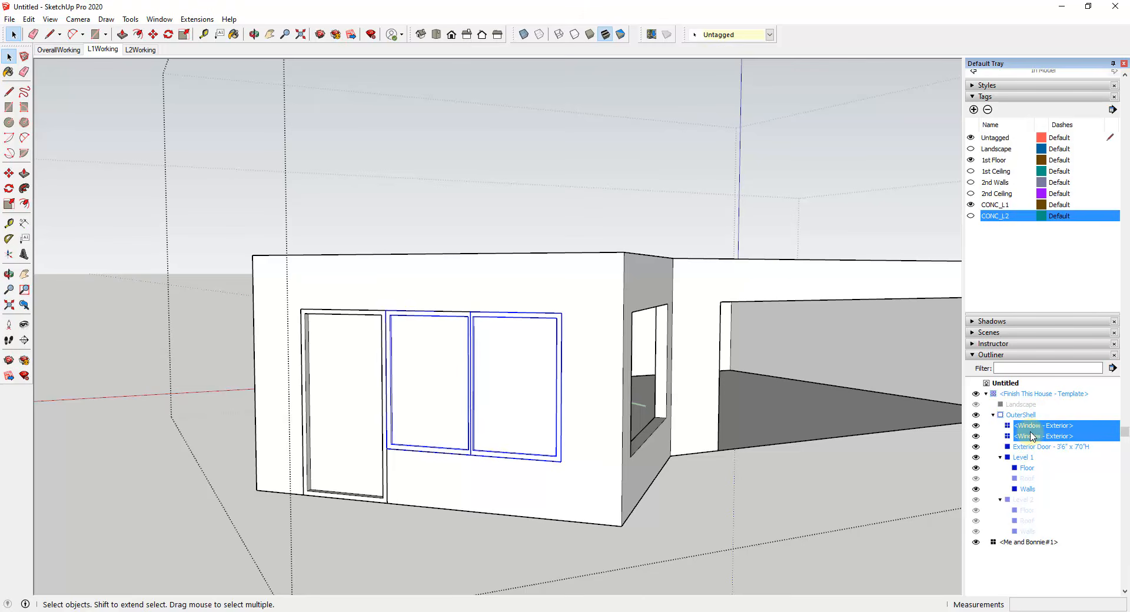
right_click(1031, 434)
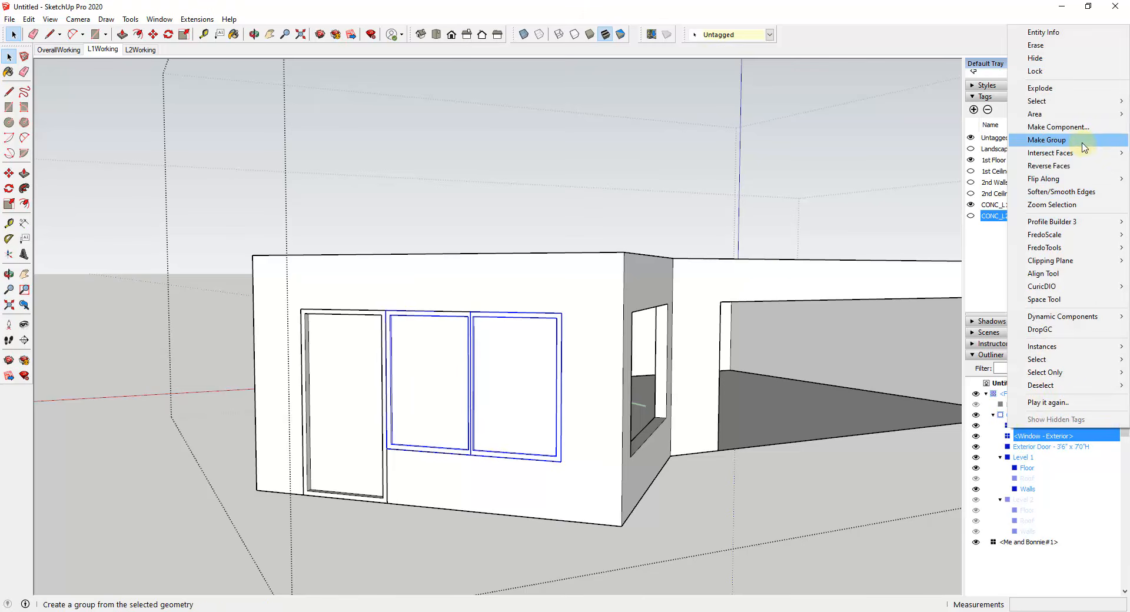
click(1041, 139)
right_click(1024, 436)
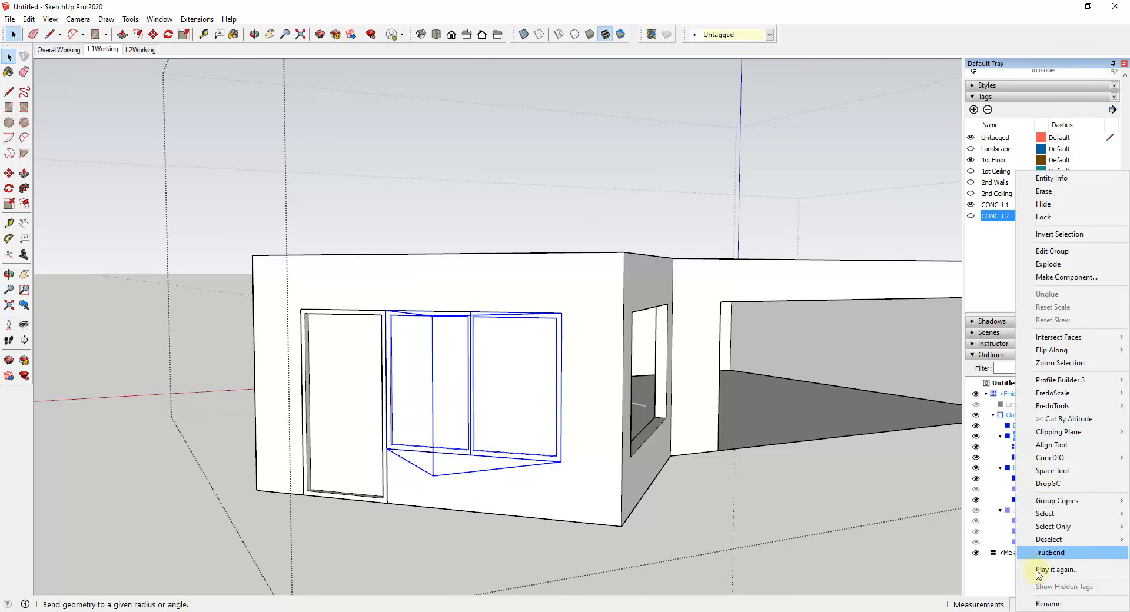
click(1042, 604)
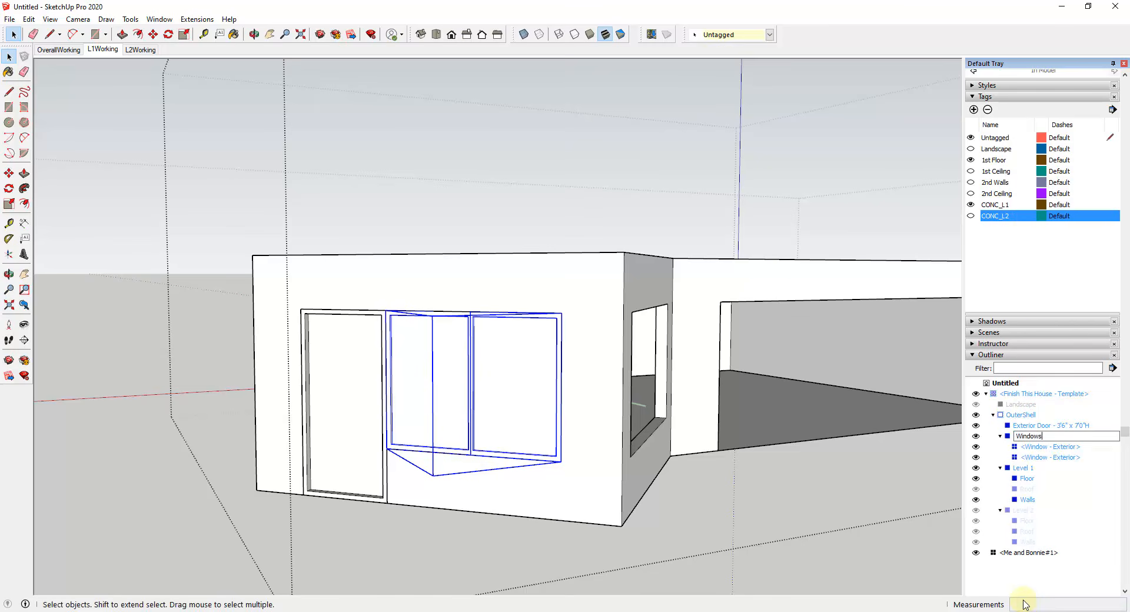
key(Return)
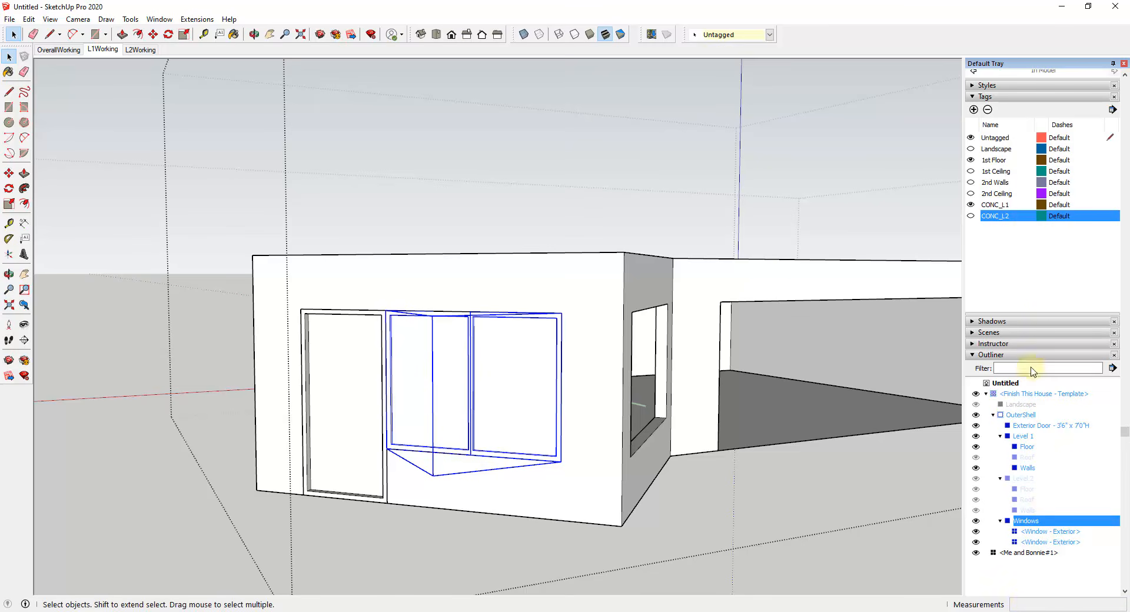
Step: Add a new tag named ARCH_Windows
click(974, 110)
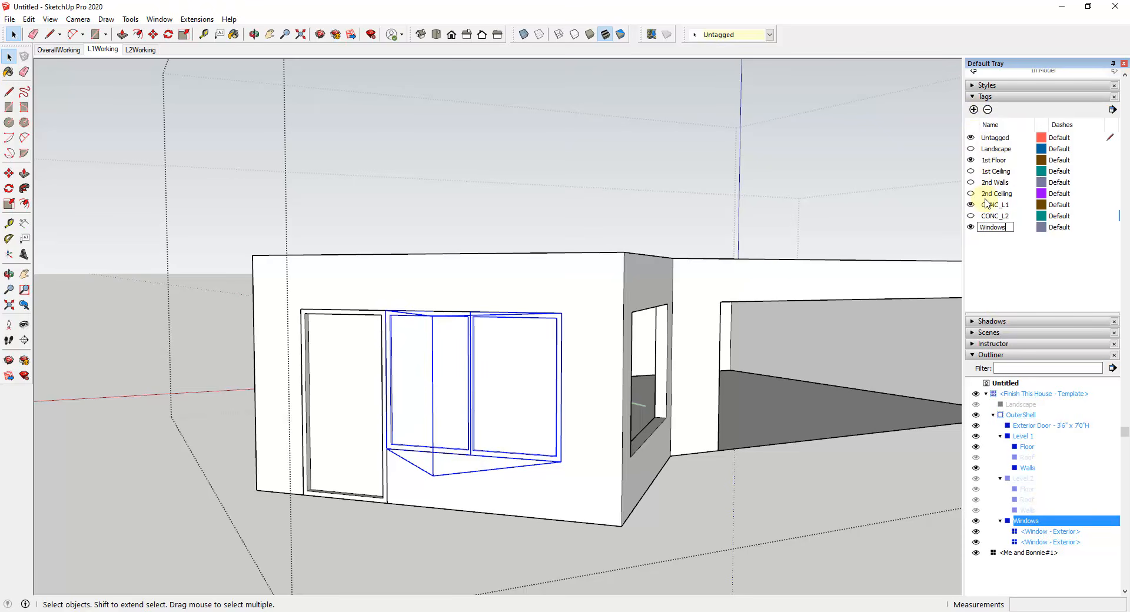
key(Return)
click(989, 229)
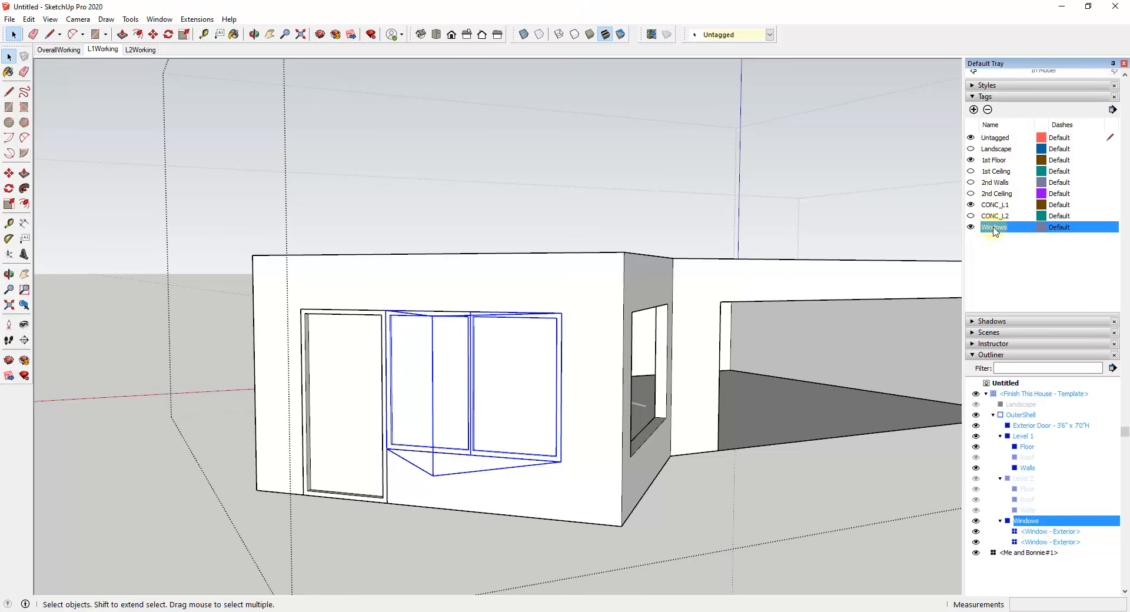
double_click(987, 228)
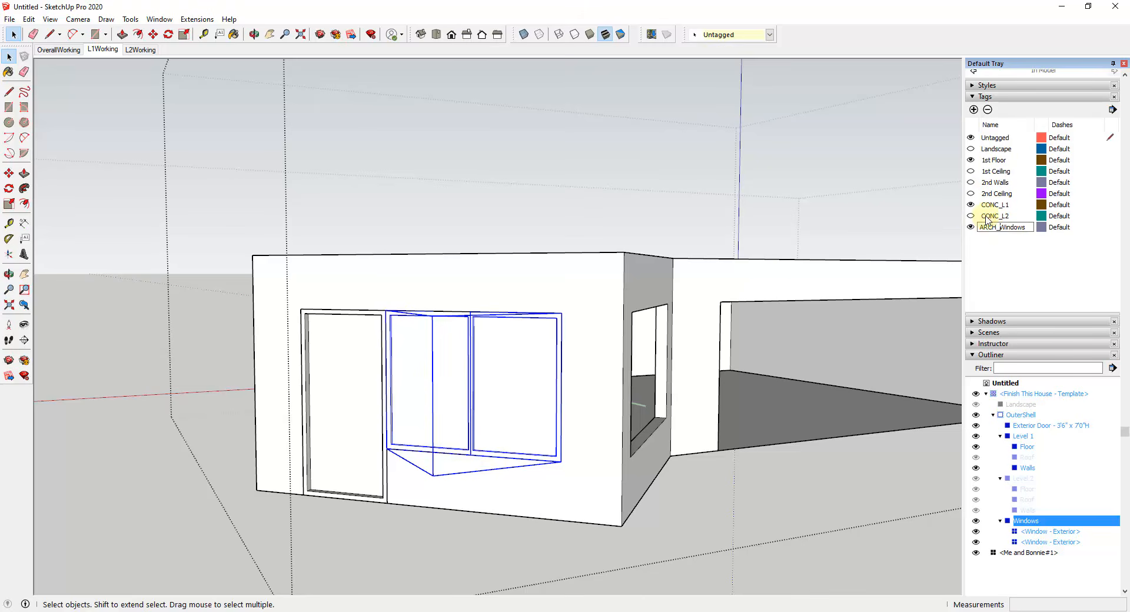
key(Return)
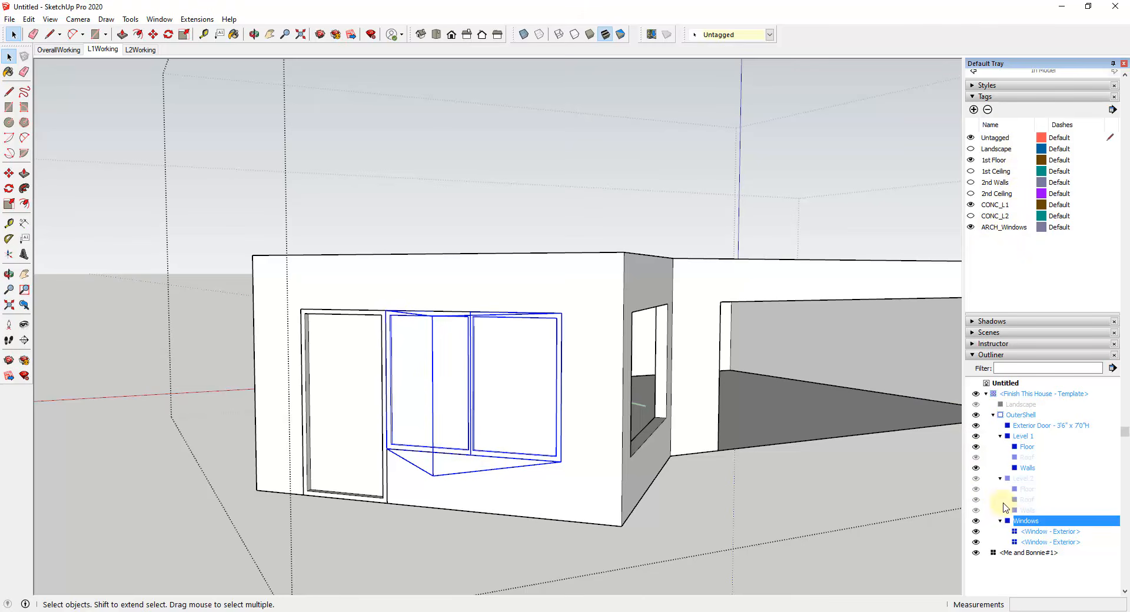
Step: Assign the Windows group to the ARCH_Windows tag and test the tag's visibility by turning it off and on
click(742, 35)
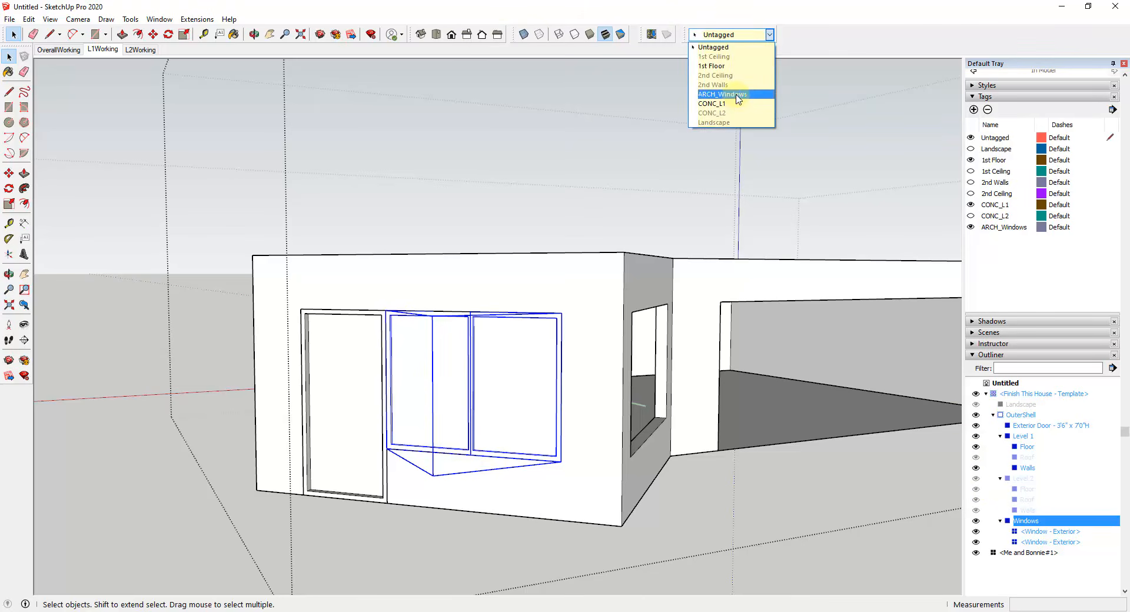
click(738, 98)
click(971, 227)
click(971, 228)
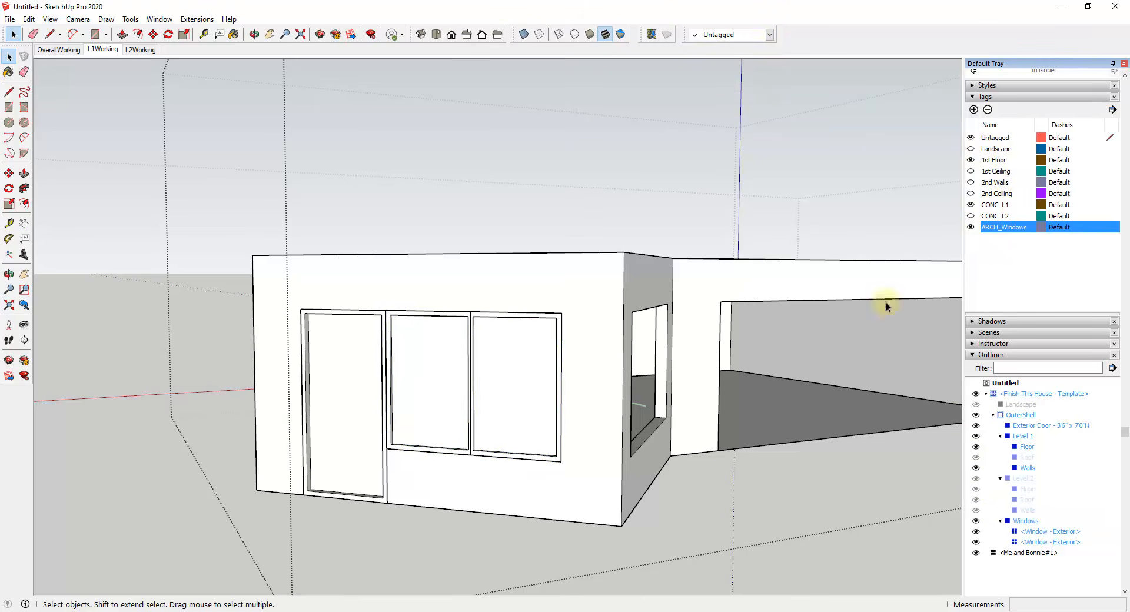
Step: Select the Level 1 group at the empty window opening in the wall around the corner from the door
middle_drag(653, 456, 642, 419)
scroll(625, 419, up, 3)
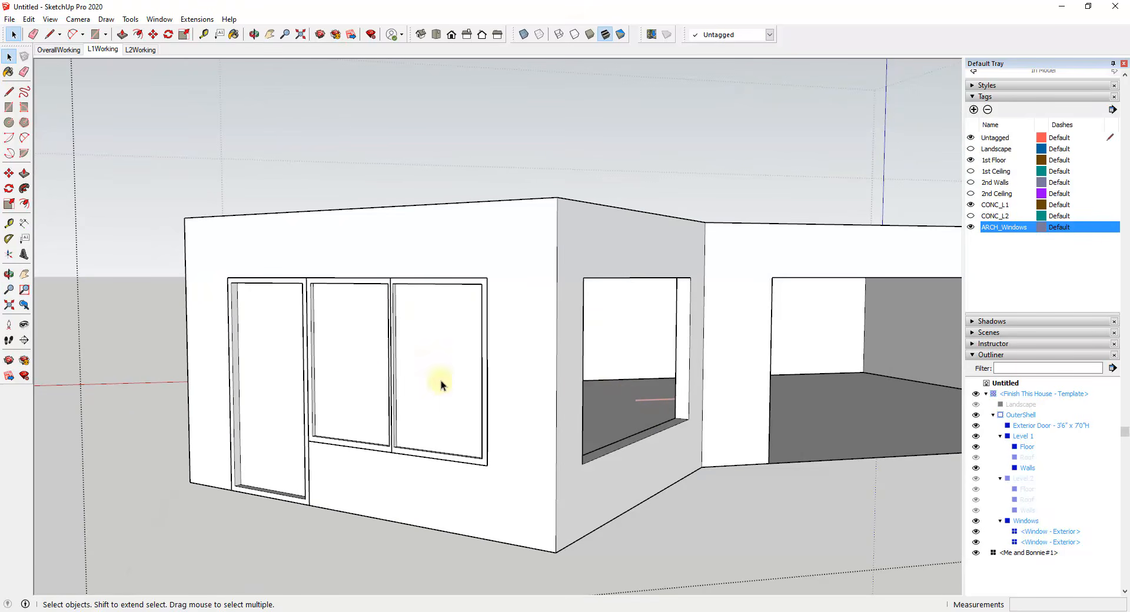
middle_drag(494, 400, 561, 423)
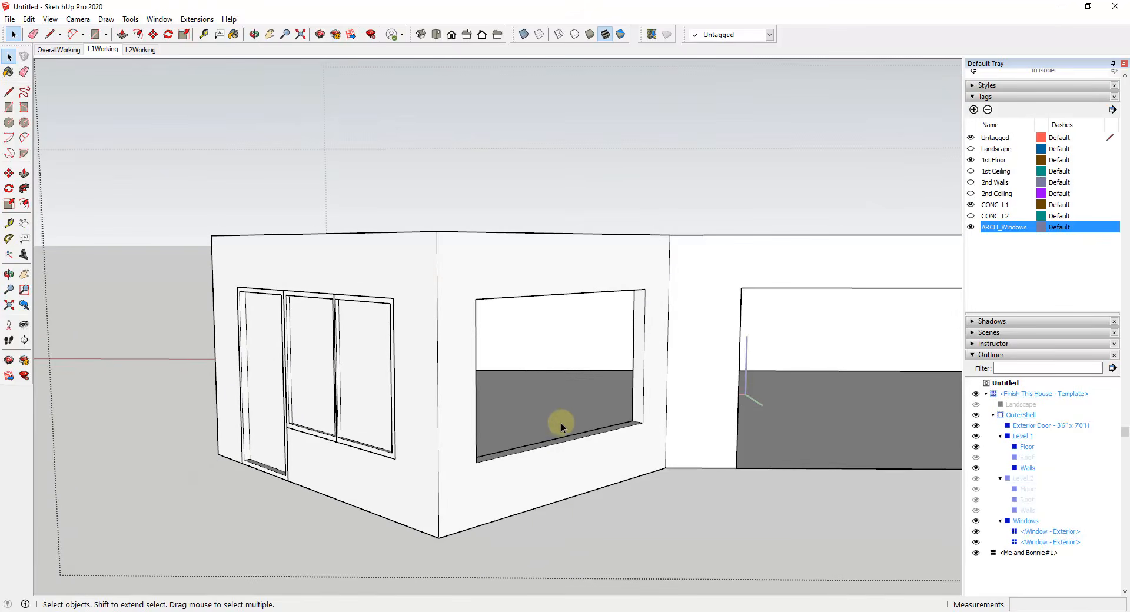
scroll(530, 438, up, 3)
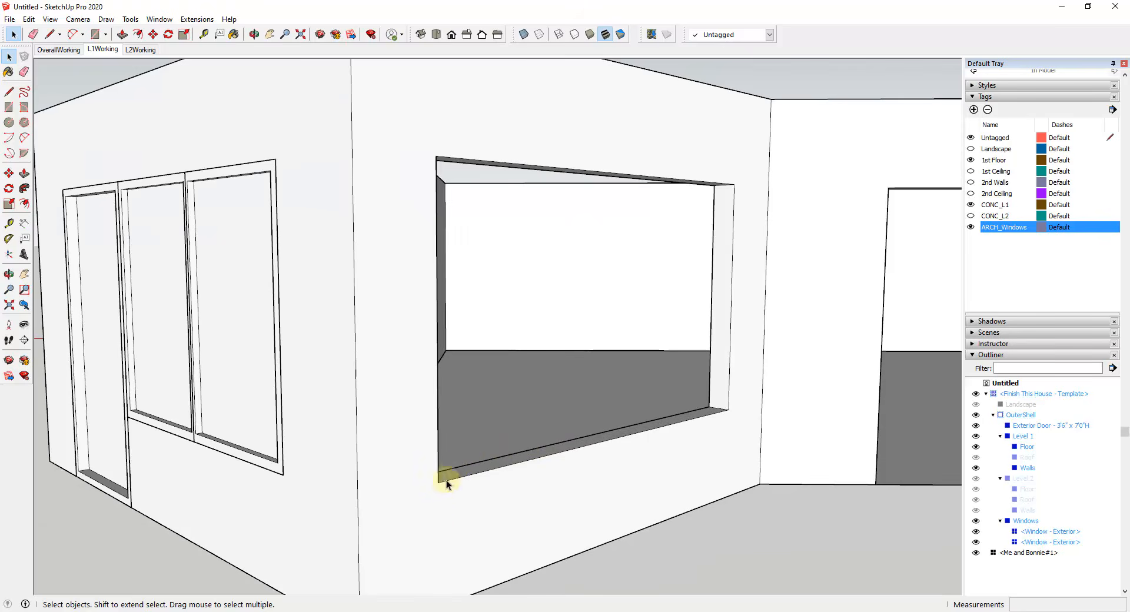
click(443, 478)
middle_drag(443, 479, 654, 473)
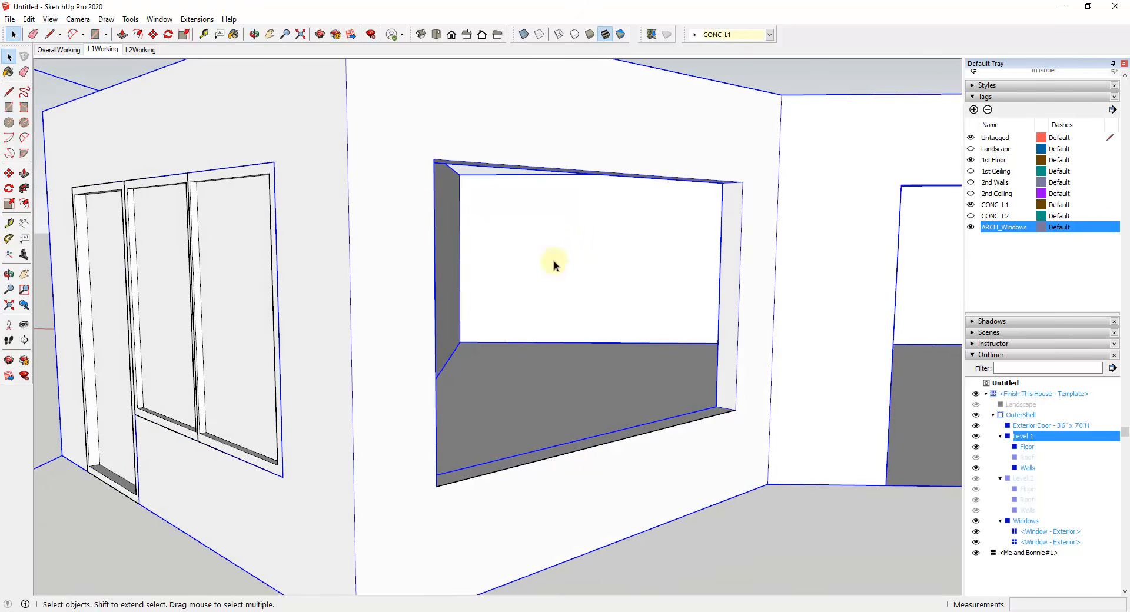
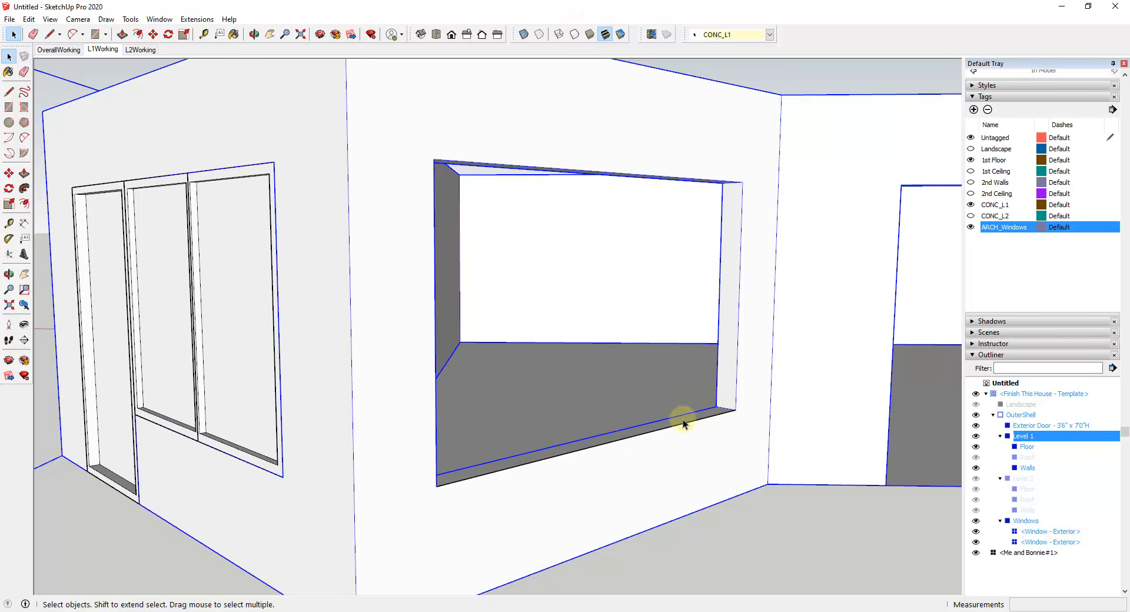
Step: Draw a rectangle covering the empty window opening around the corner from the door and reverse its face
key(r)
click(734, 409)
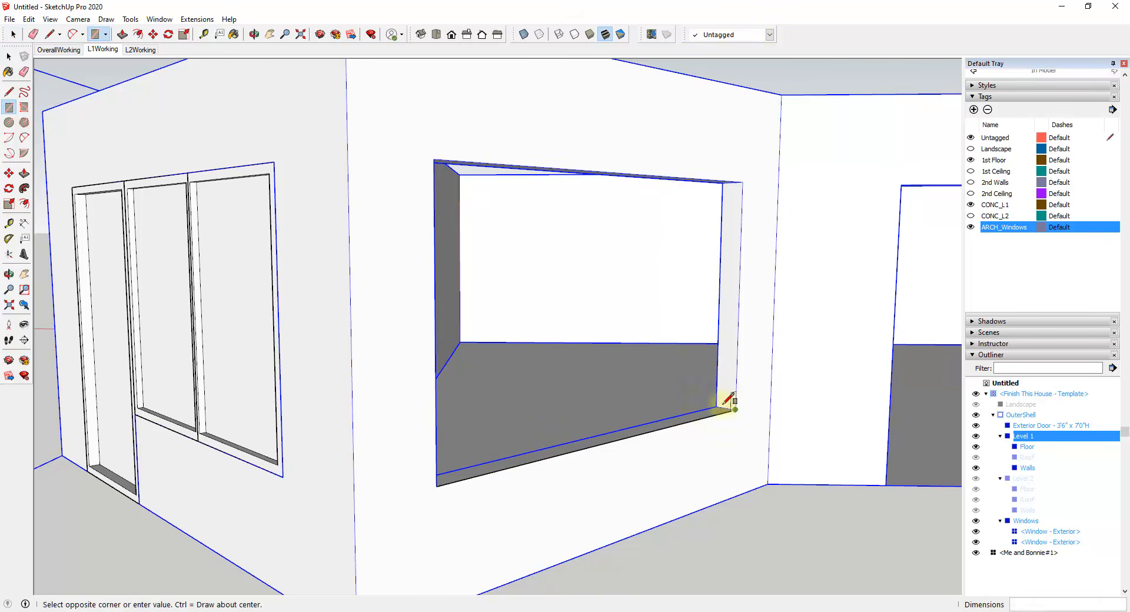
click(434, 158)
key(space)
right_click(585, 345)
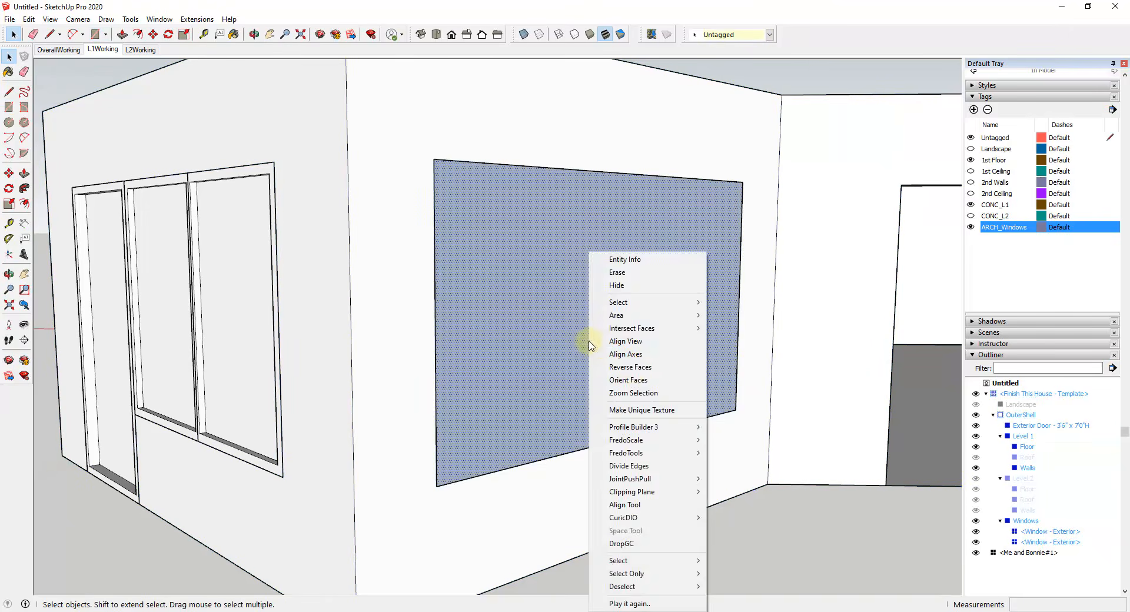
click(633, 370)
Step: Divide the bottom edge of the new window face into 3 equal segments
click(624, 441)
right_click(623, 439)
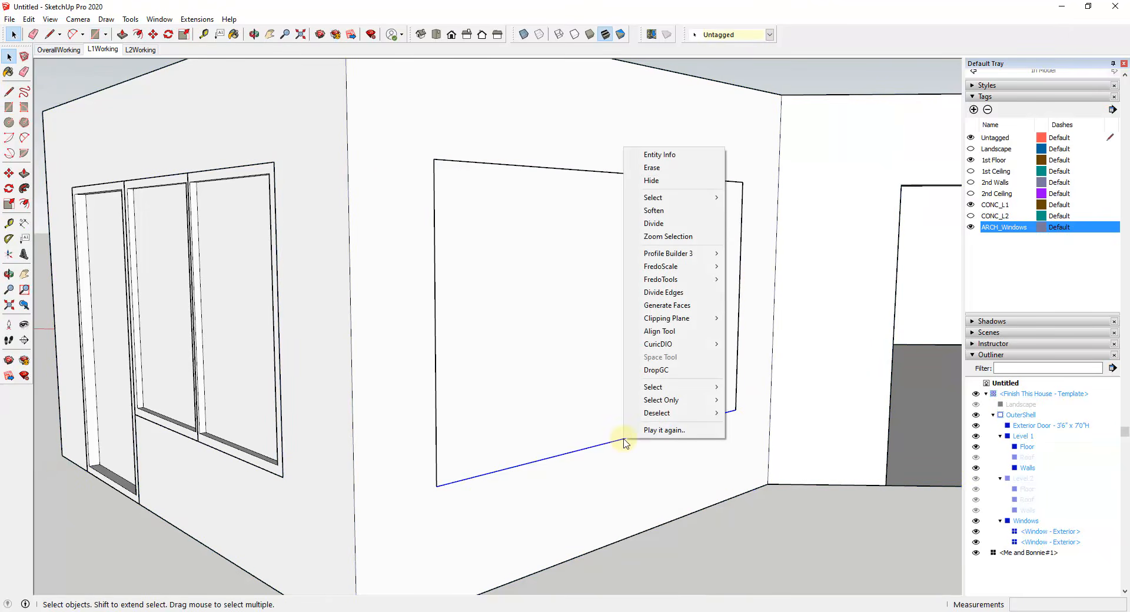
click(653, 227)
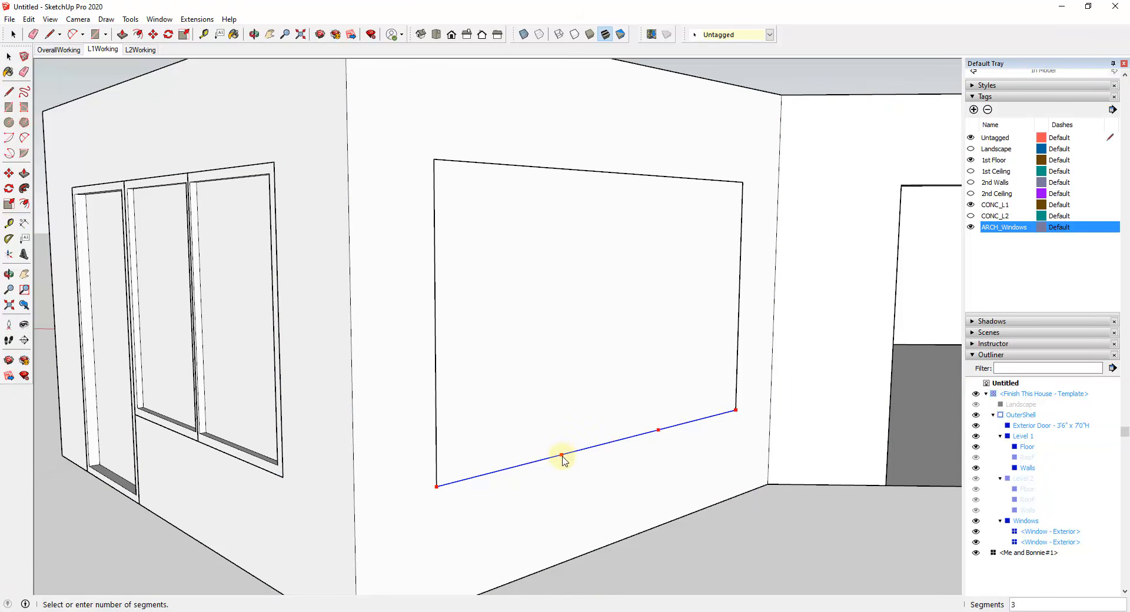
click(562, 459)
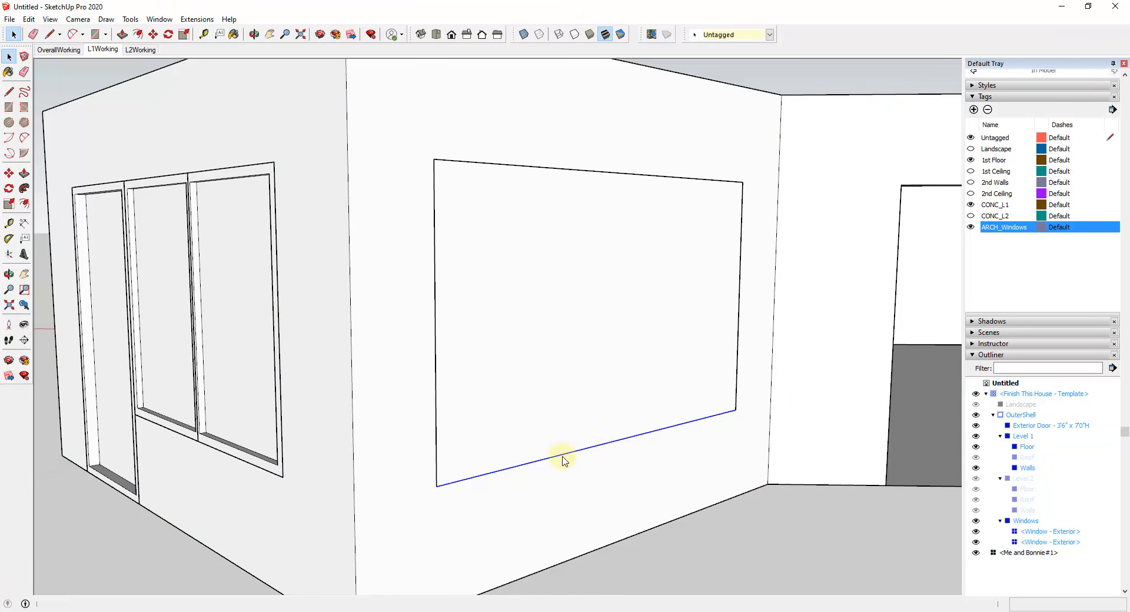
key(l)
key(space)
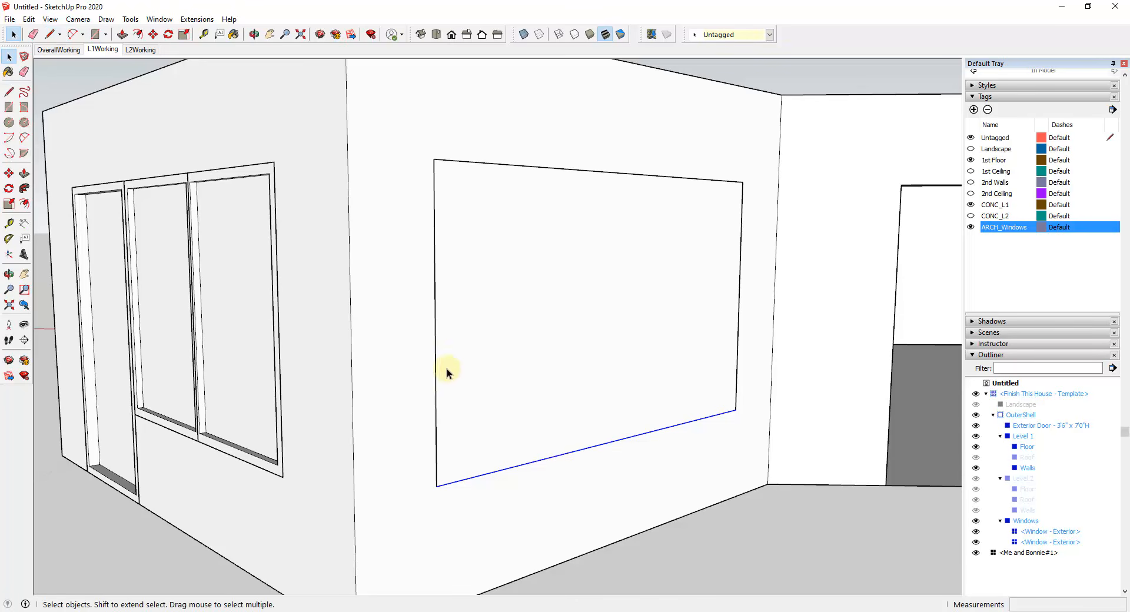
Step: Offset the outline of the window face inward to form the frame border
key(f)
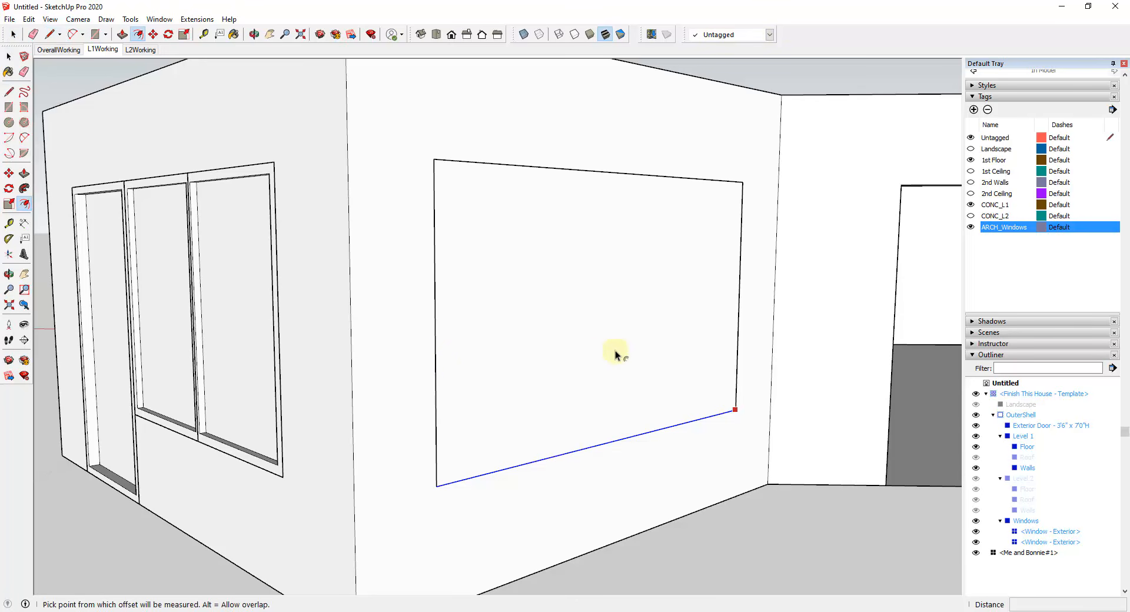
key(space)
click(647, 353)
key(f)
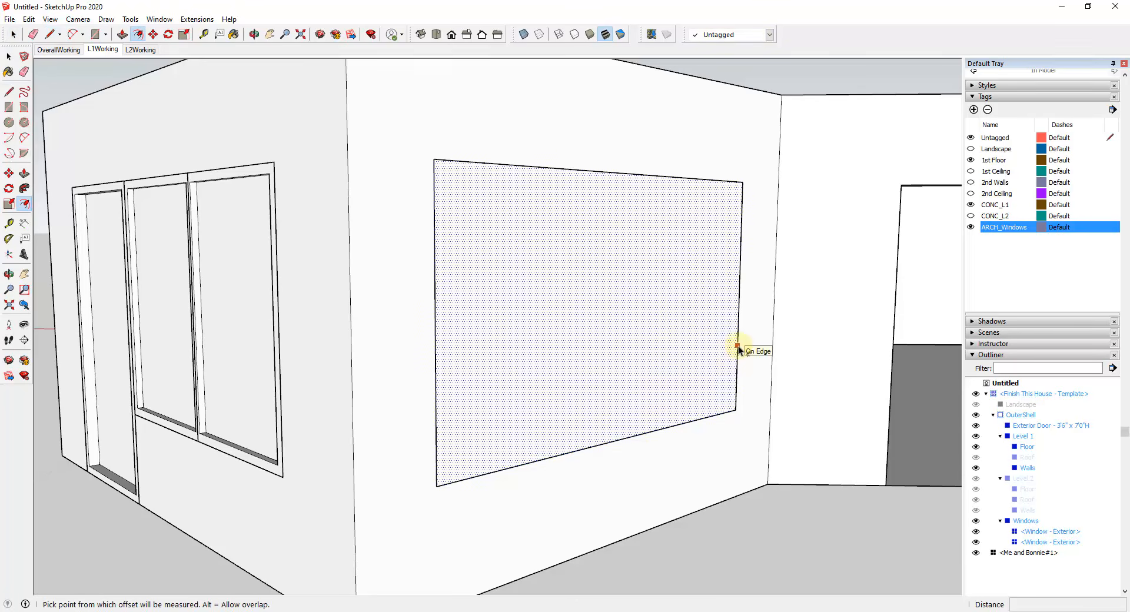
click(737, 348)
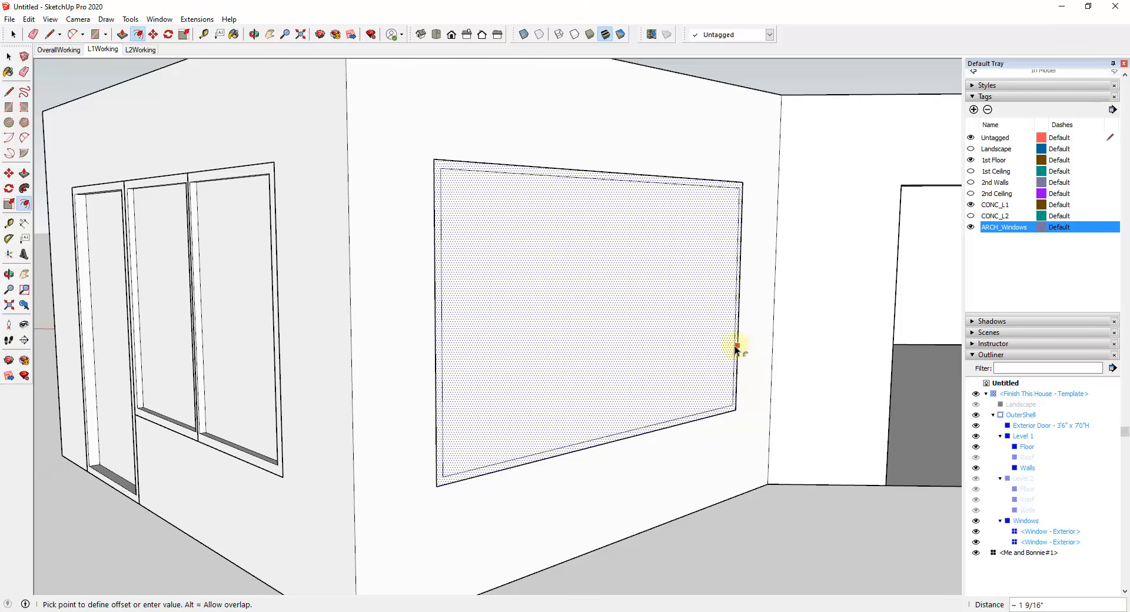
key(Return)
key(space)
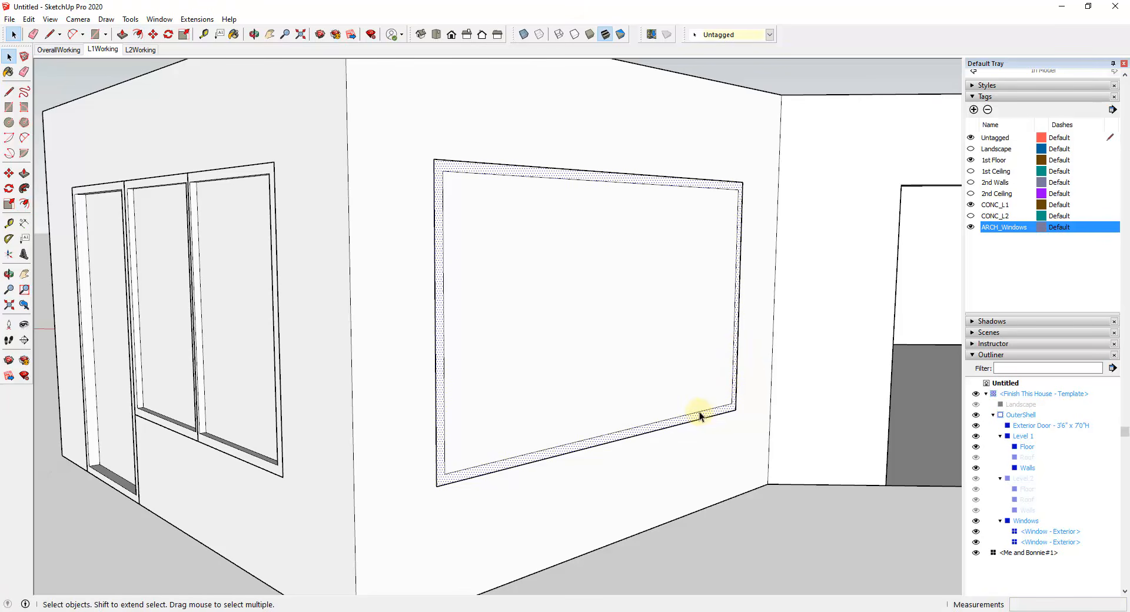
Step: Draw two vertical lines across the inner window face, starting from the one-third points along its bottom edge
key(l)
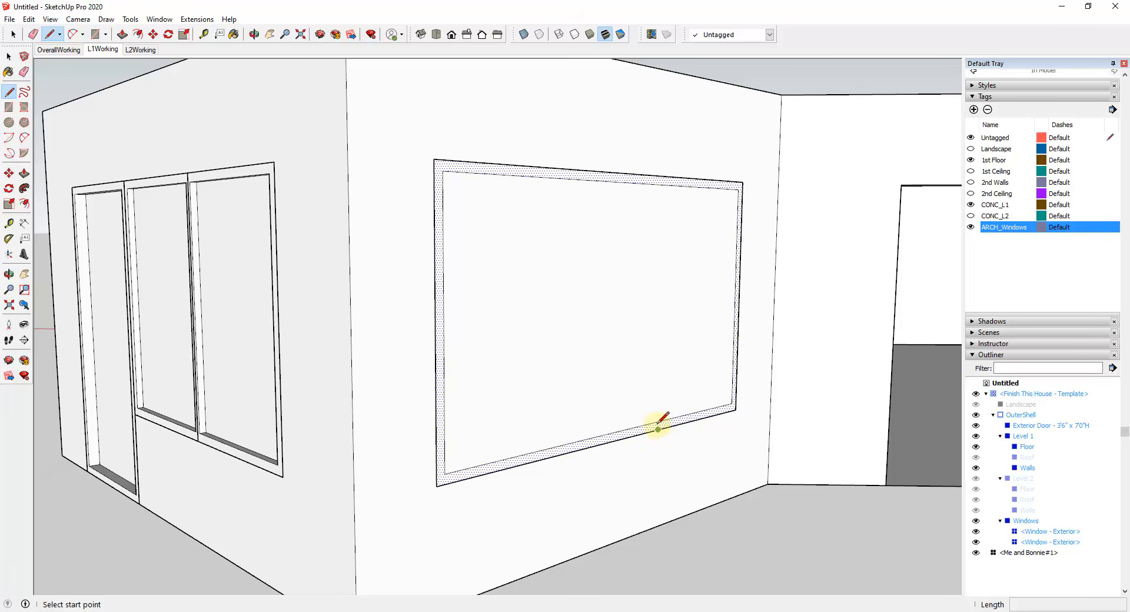
click(658, 420)
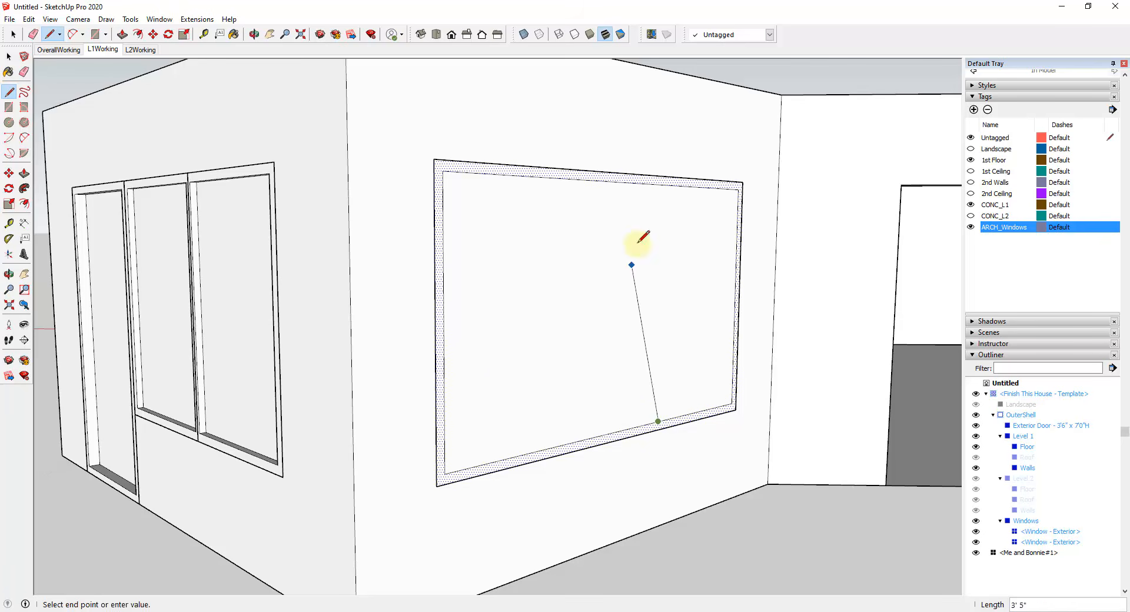
click(664, 186)
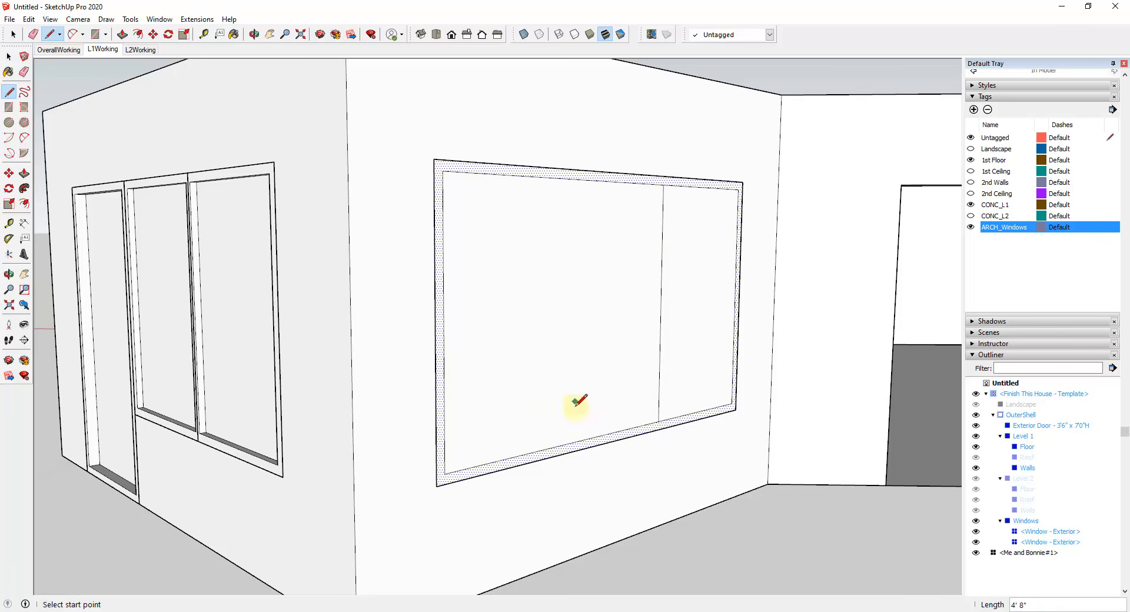
click(562, 444)
click(564, 179)
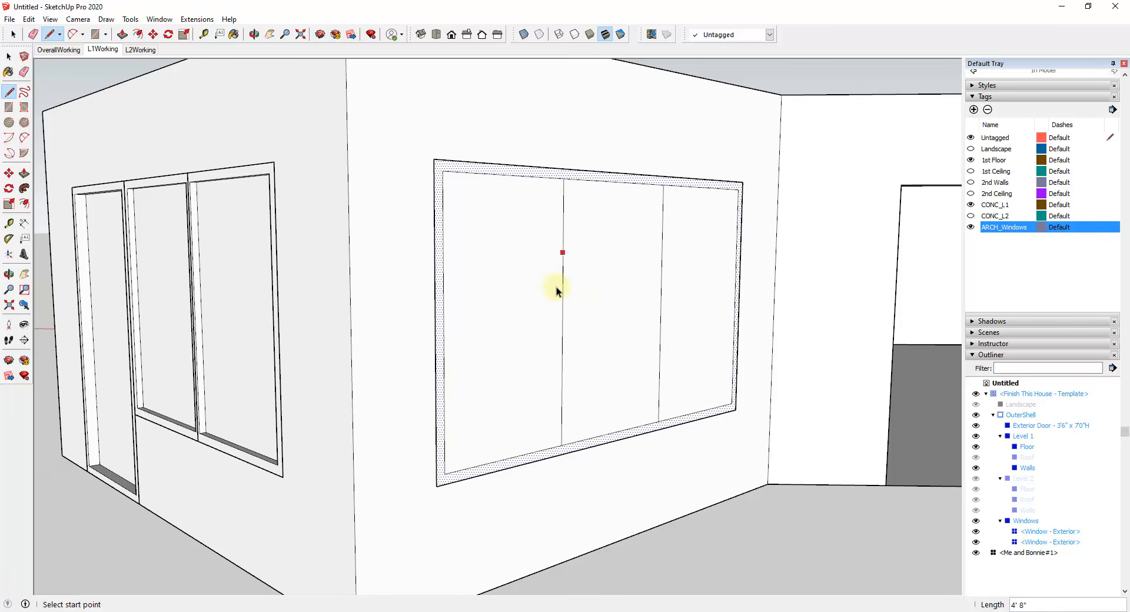
Step: Copy both vertical divider lines 1" sideways along the bottom edge, toward the wall's inner corner
key(space)
click(563, 278)
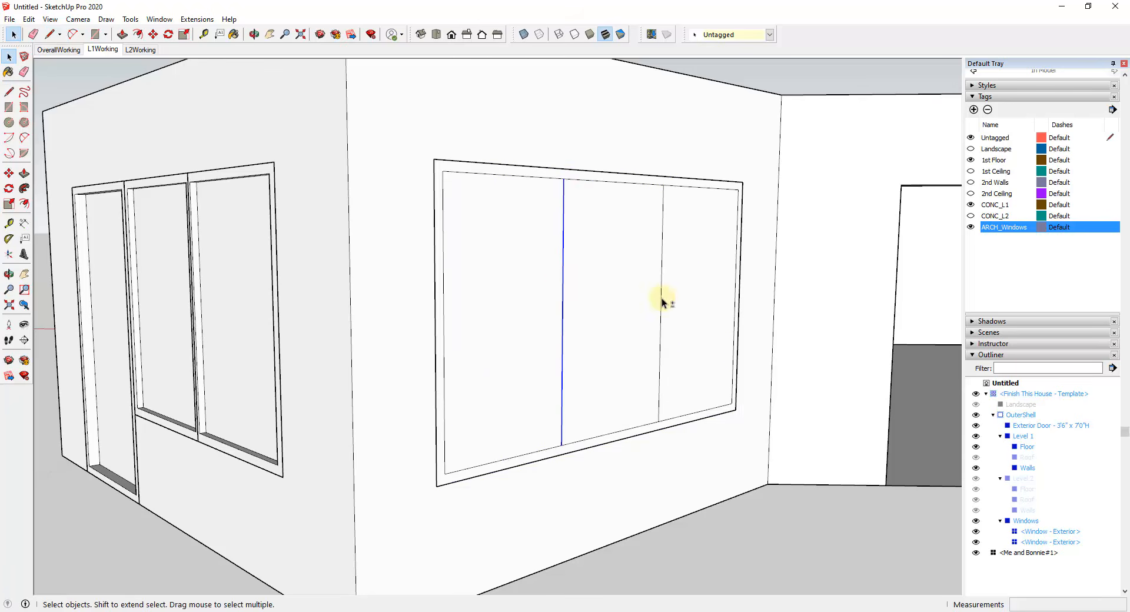
shift+click(662, 298)
scroll(660, 412, up, 3)
key(m)
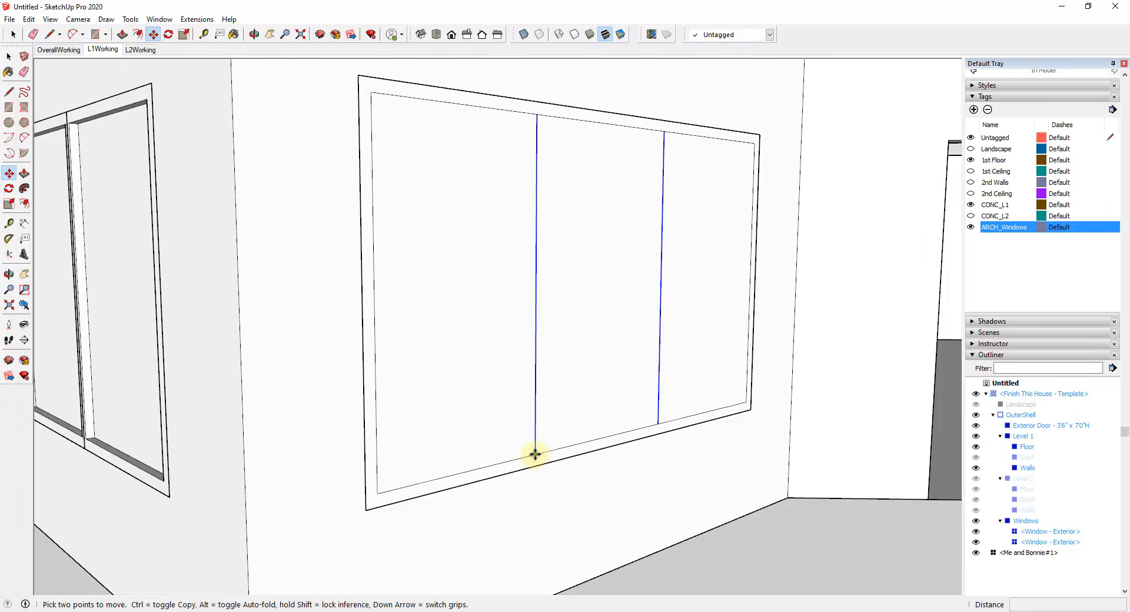
click(535, 454)
key(ctrl)
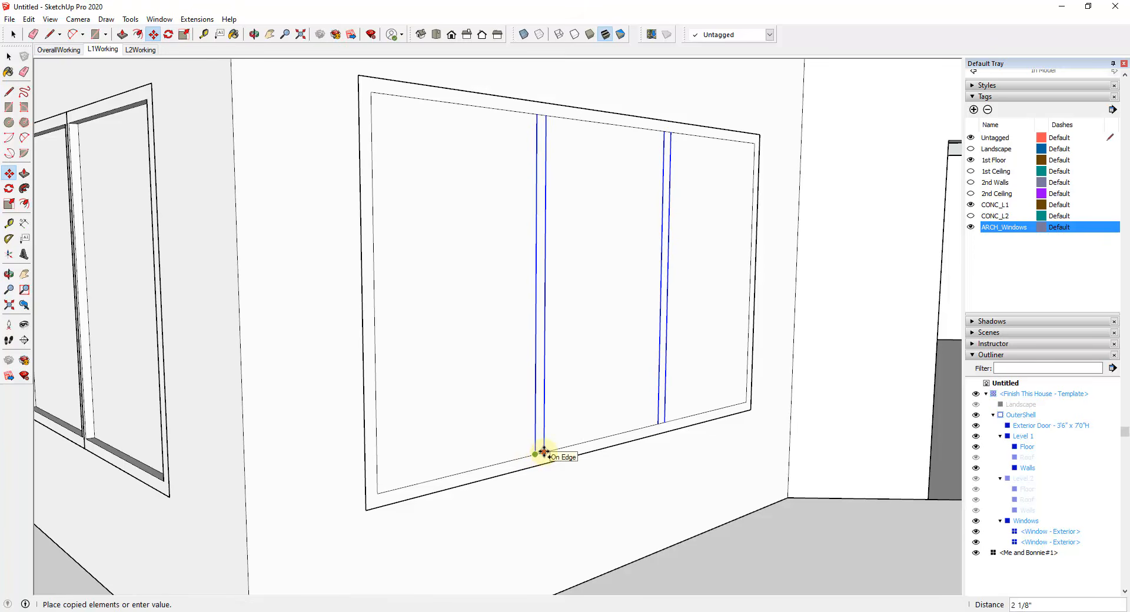
text(1)
key(Return)
Step: Copy the offset divider lines 2" back the other way to mark the opposite sides of the mullions
scroll(539, 453, up, 2)
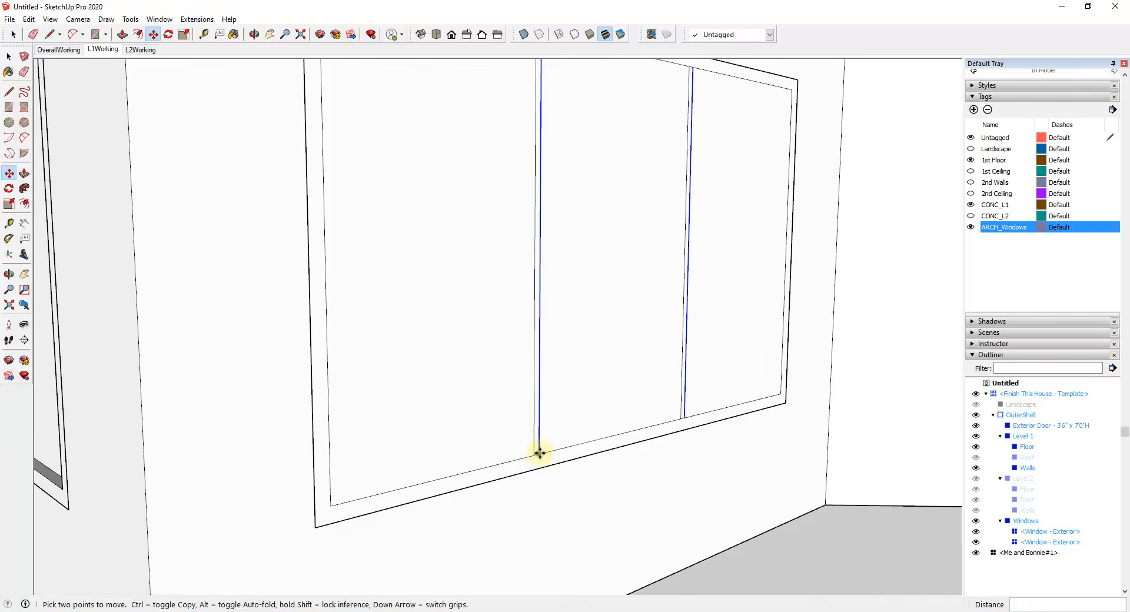
click(539, 453)
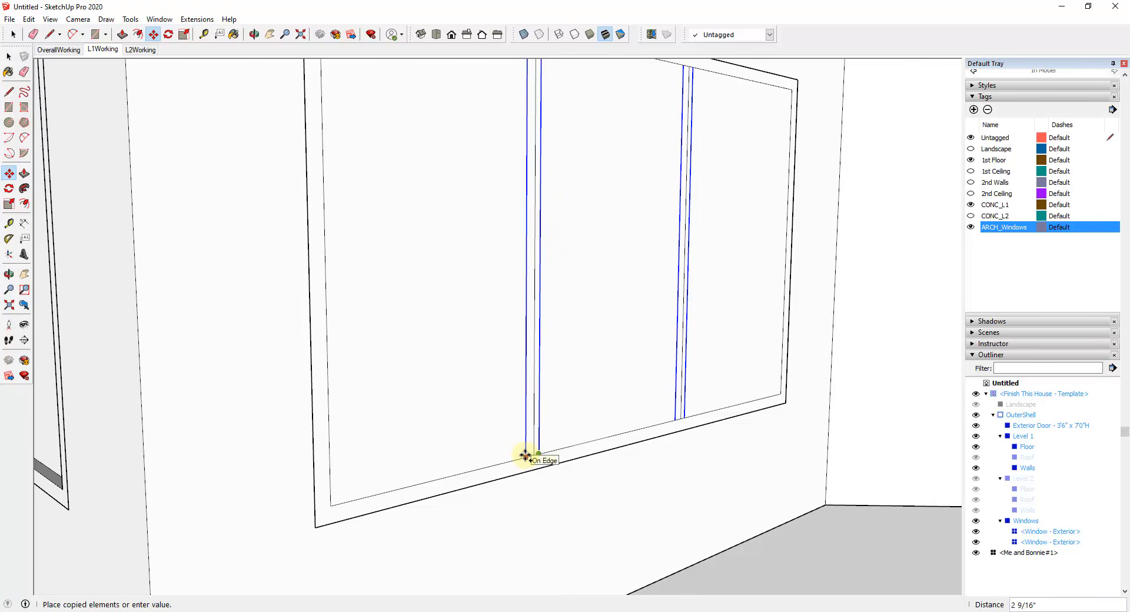
text(2)
key(Return)
Step: Erase the original centre lines and the short edges joining the two mullions to the frame
key(e)
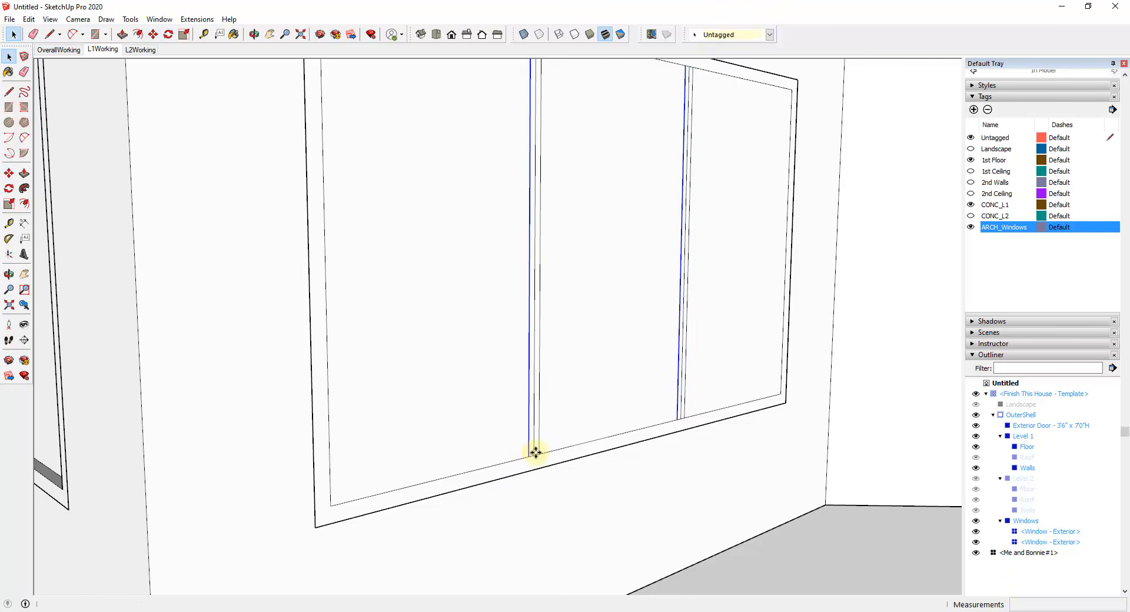
click(536, 454)
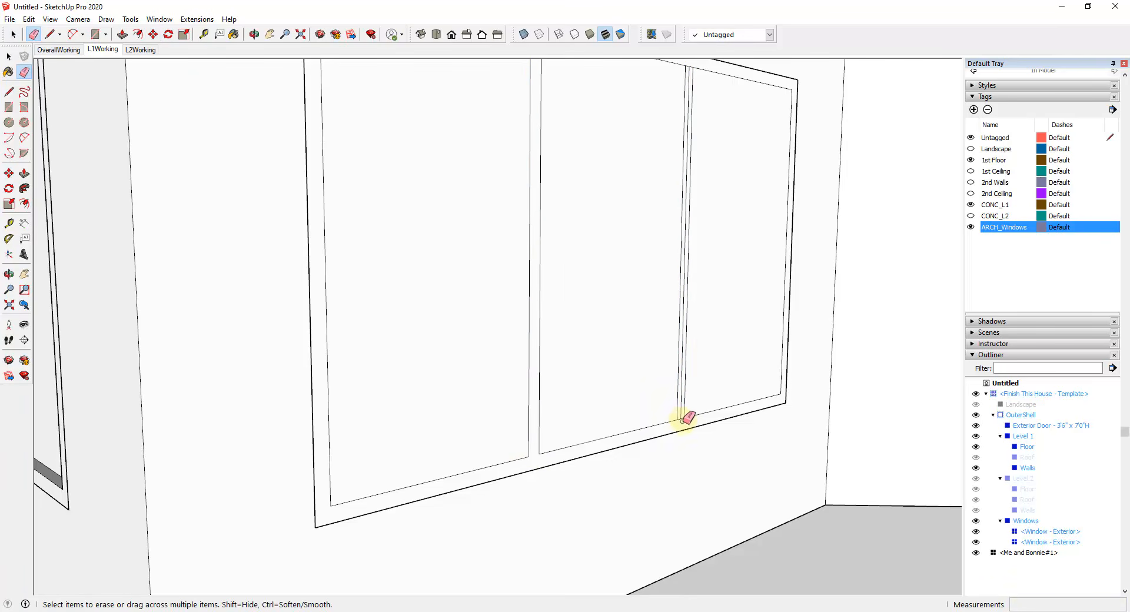
scroll(689, 177, down, 4)
scroll(692, 161, up, 4)
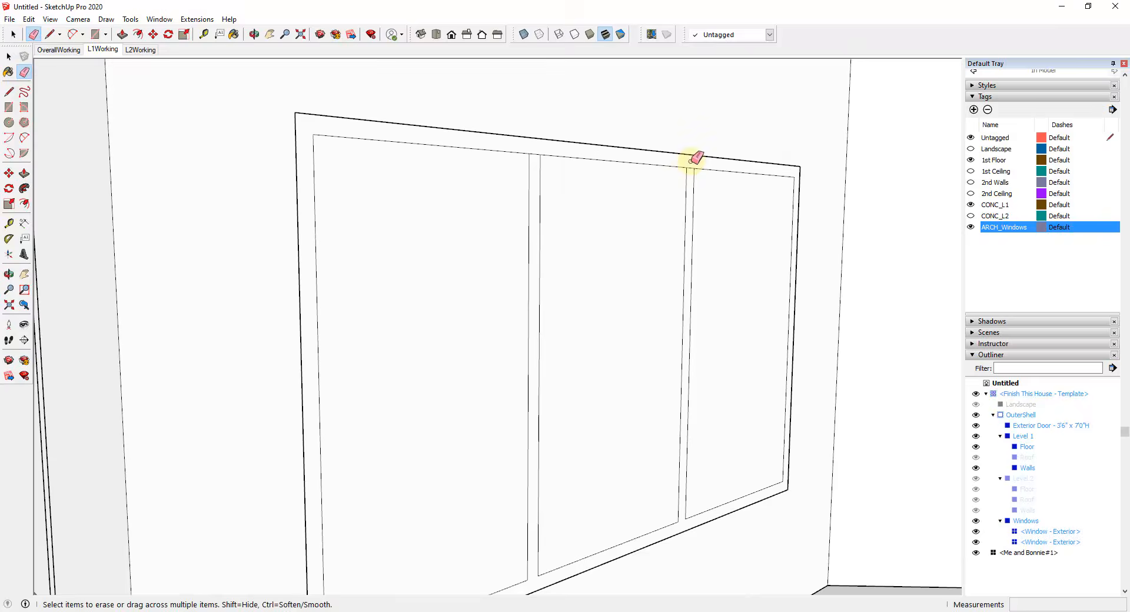
click(689, 169)
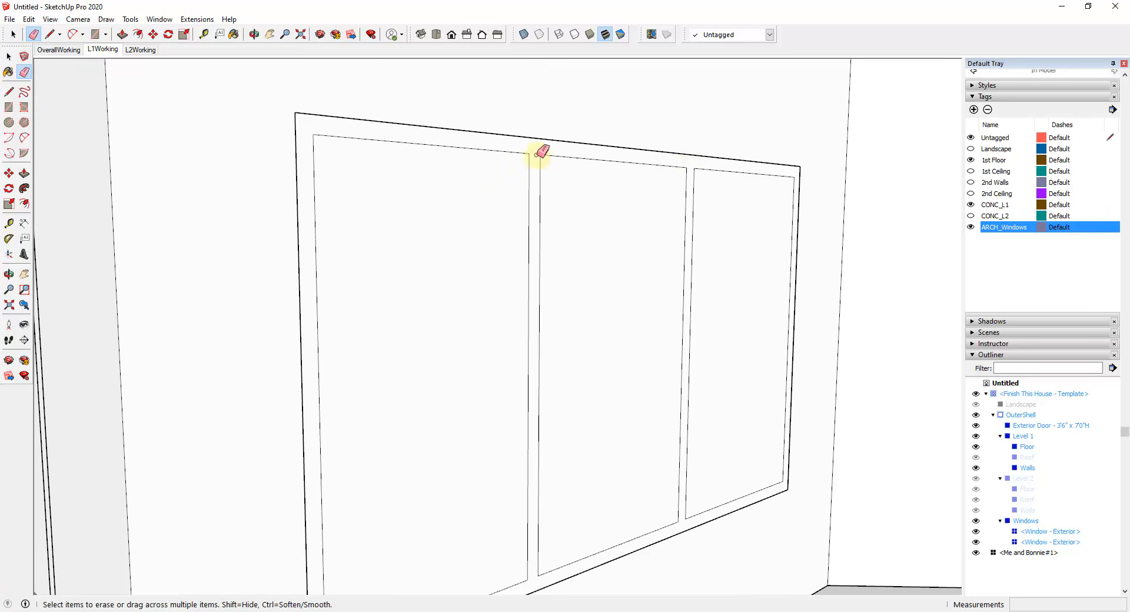
key(space)
Step: Push/Pull the window frame and mullion face to a thickness of 3"
scroll(648, 328, down, 5)
middle_drag(648, 328, 663, 346)
key(p)
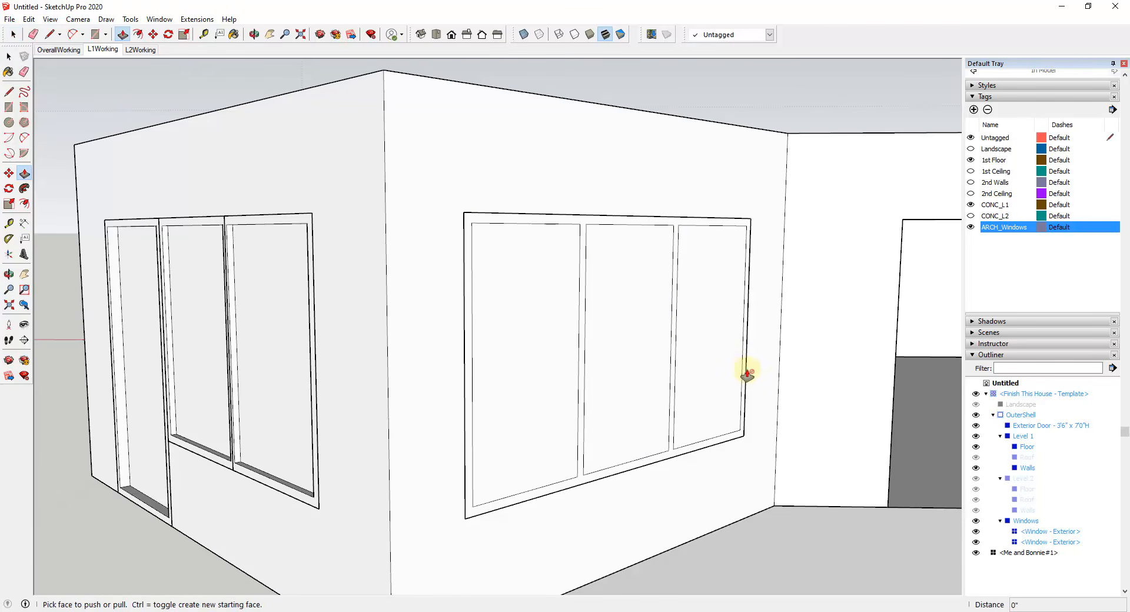
click(747, 374)
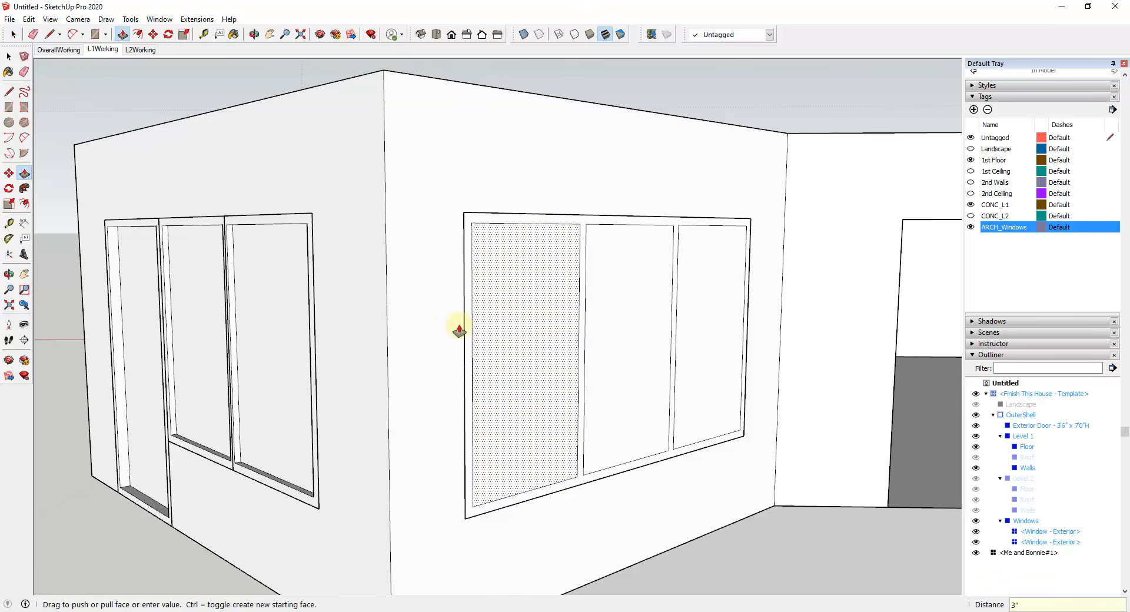
key(space)
Step: Delete the three pane faces between the frame and mullions
click(508, 323)
shift+click(633, 320)
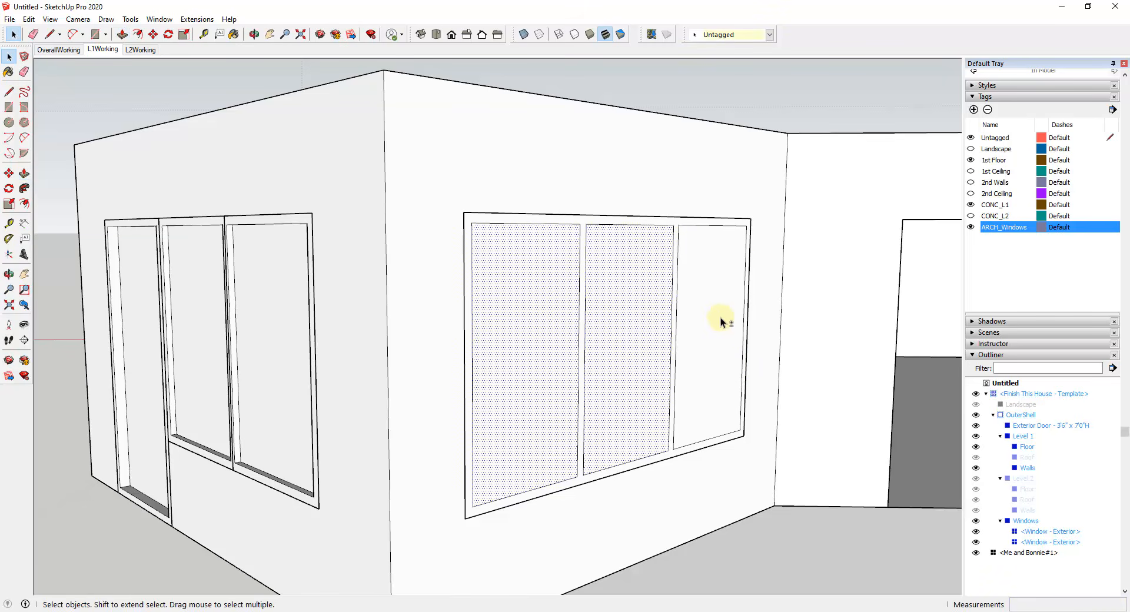
shift+click(721, 319)
key(Delete)
Step: Select all connected geometry of the three-pane window frame and make it a group
scroll(694, 422, up, 3)
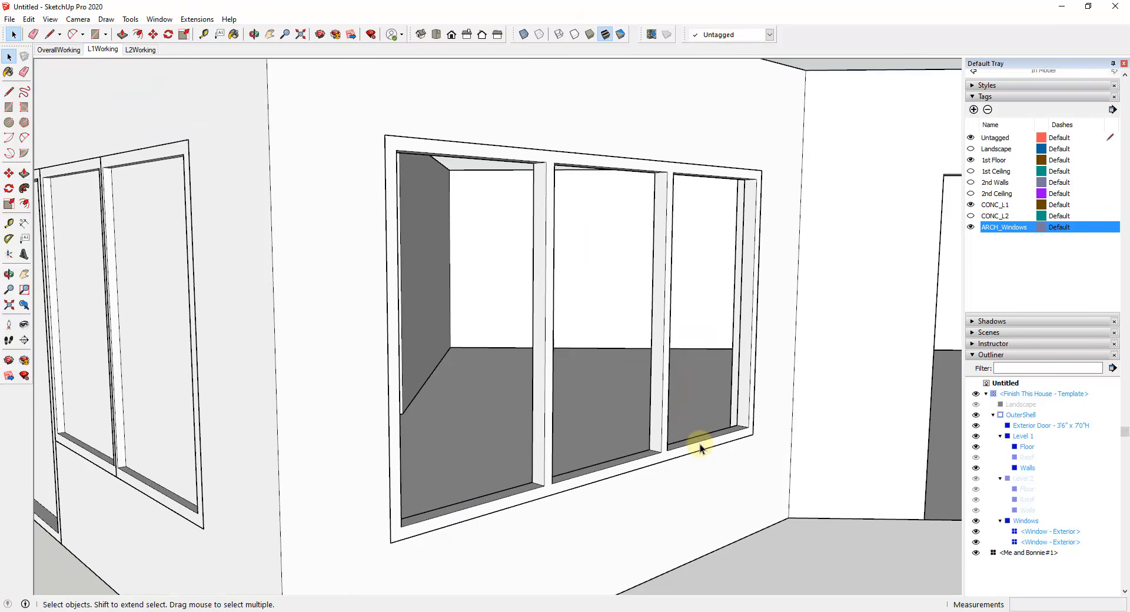
triple_click(659, 327)
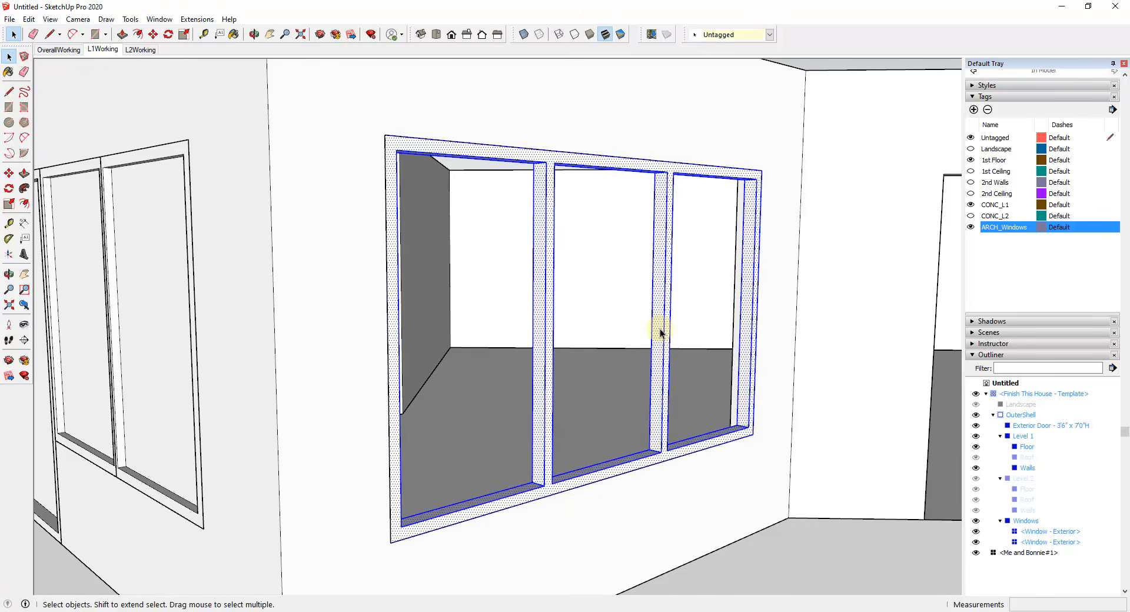
right_click(660, 328)
click(716, 330)
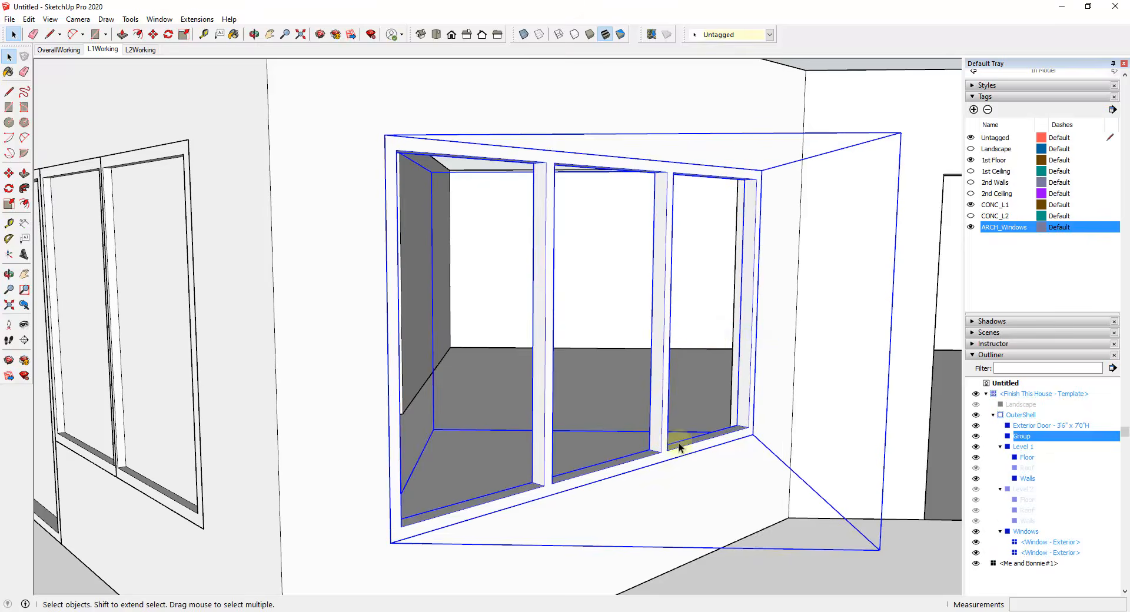
Step: Open the new frame group and place its axes origin at the frame's outer lower corner nearest the building corner
double_click(478, 515)
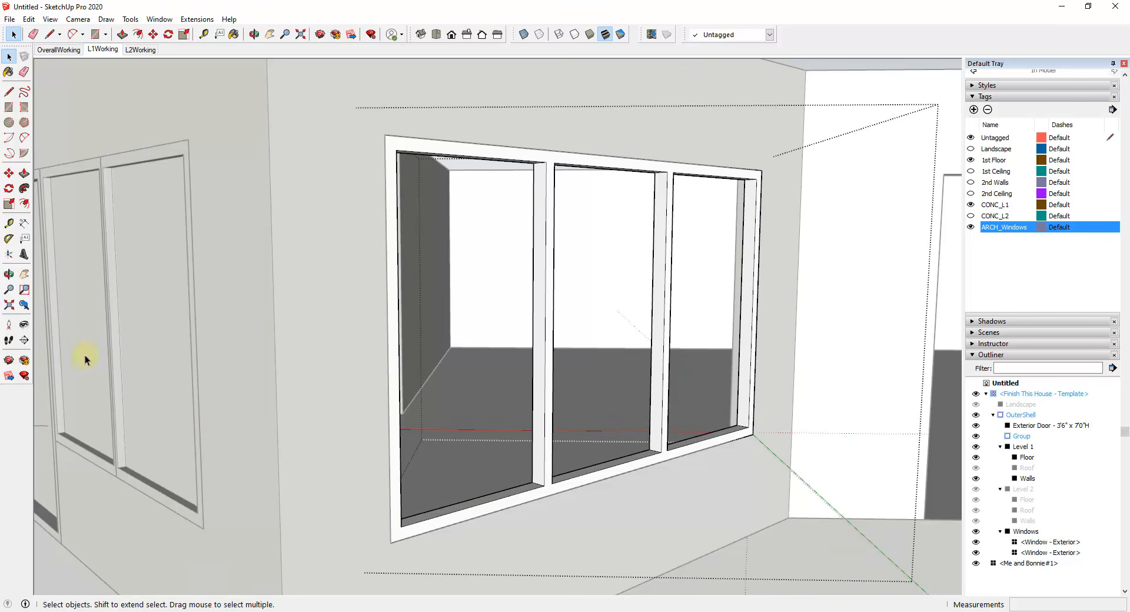
click(9, 254)
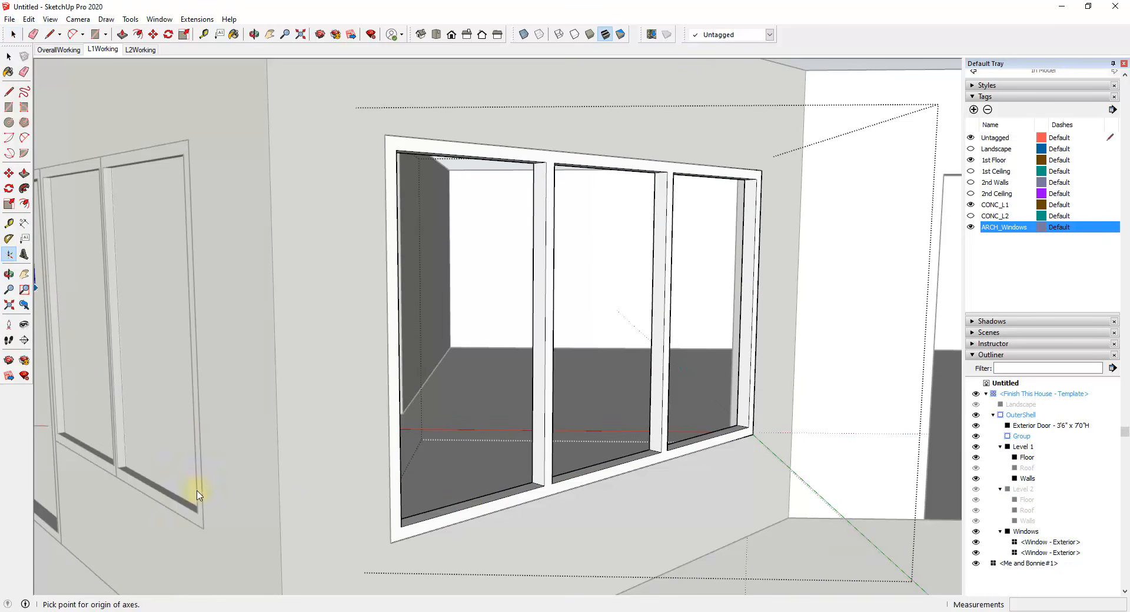
click(392, 542)
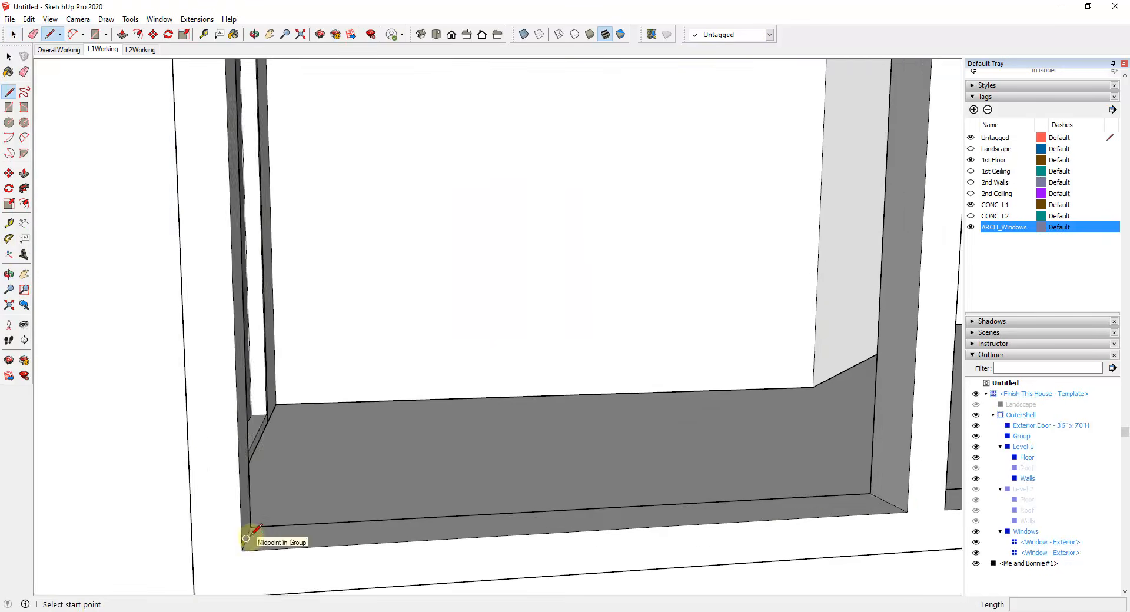
key(space)
Step: Draw a rectangular glass pane at mid-depth of the frame, filling the first of the three window openings
scroll(683, 518, down, 3)
middle_drag(718, 491, 506, 512)
scroll(532, 521, up, 2)
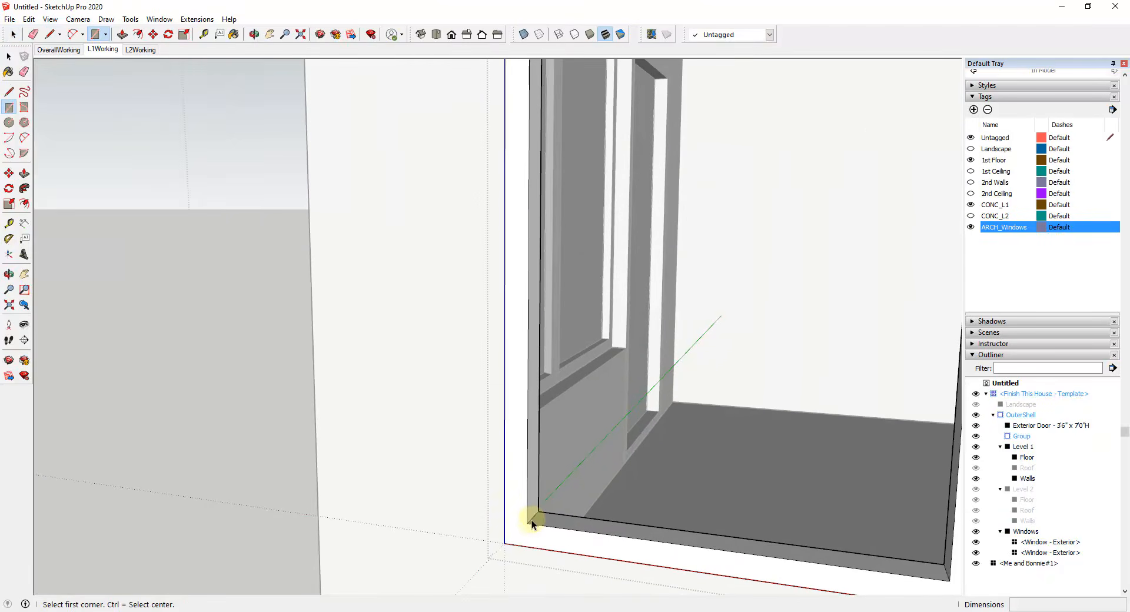
key(r)
scroll(532, 518, up, 3)
click(531, 516)
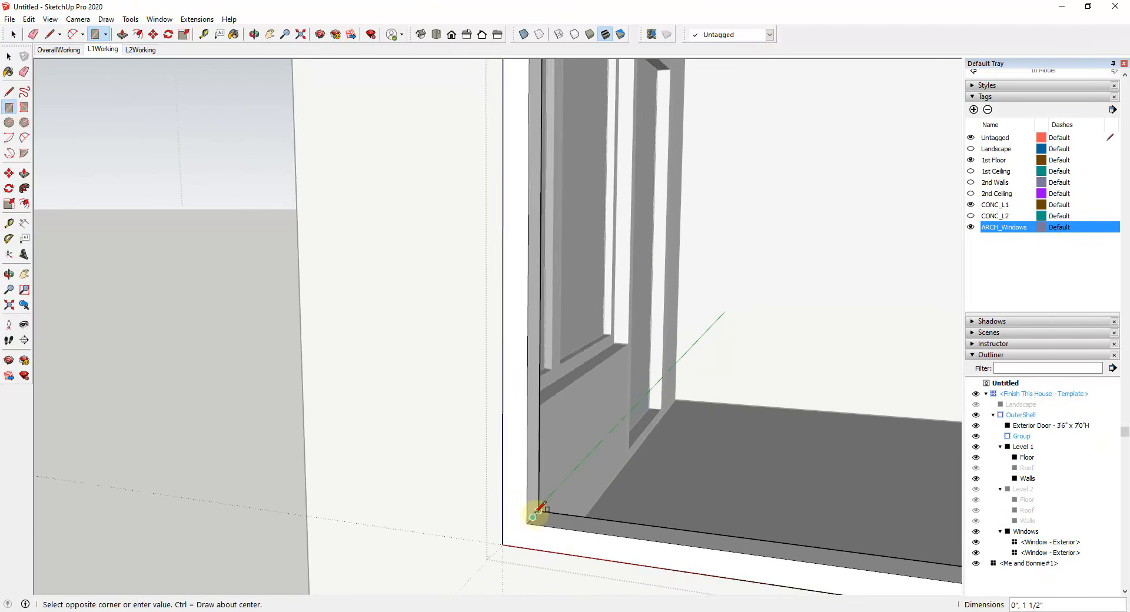
scroll(517, 504, down, 3)
middle_drag(517, 504, 787, 366)
scroll(619, 298, up, 4)
scroll(619, 298, down, 2)
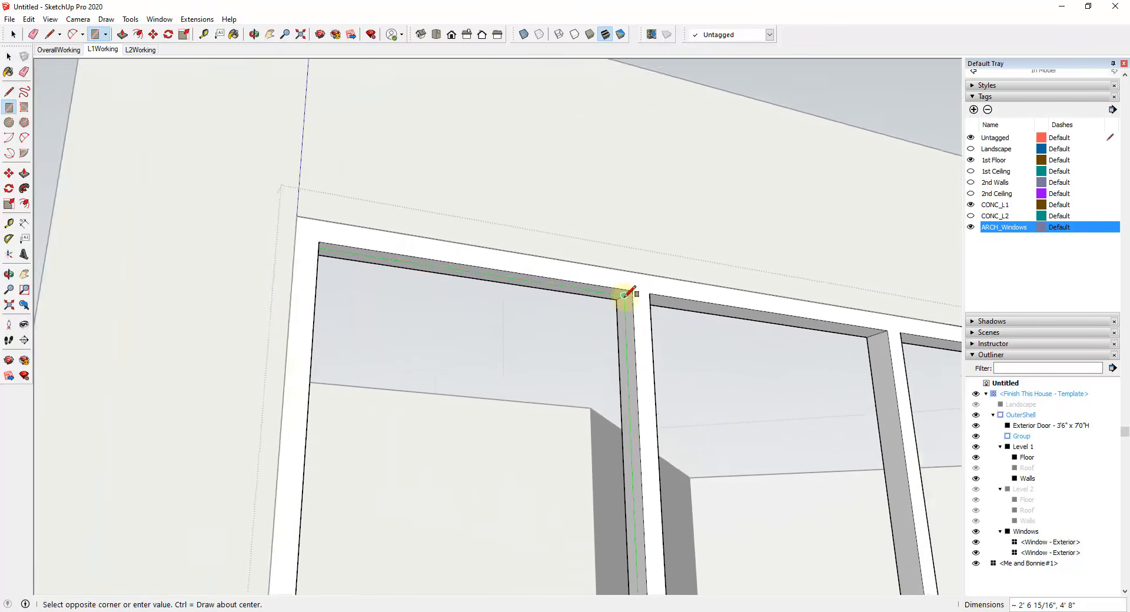
scroll(623, 296, up, 1)
click(623, 295)
scroll(560, 467, down, 2)
scroll(600, 341, down, 1)
scroll(600, 341, down, 3)
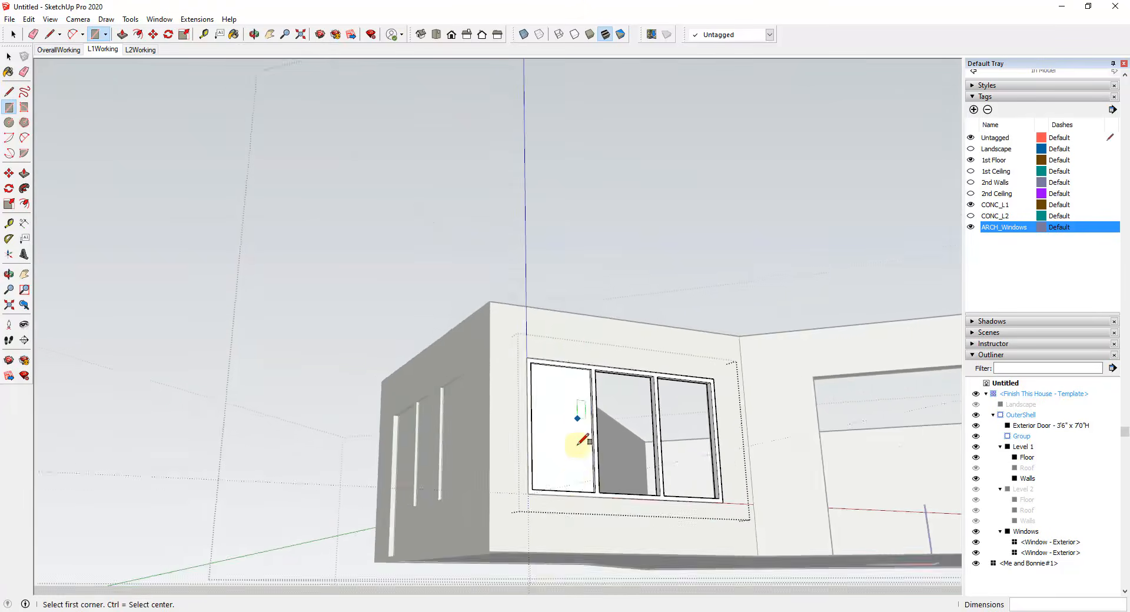
Step: Array the first glass pane with two copies so that the other two openings of the frame are filled, and leave the group
key(space)
click(592, 489)
scroll(592, 489, up, 3)
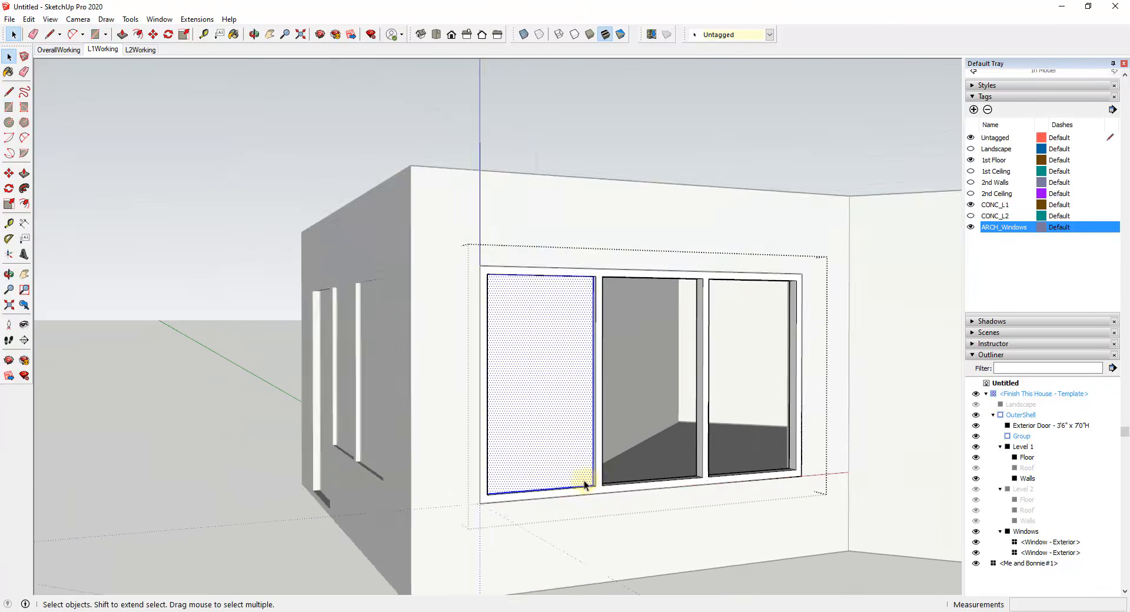
key(m)
click(451, 501)
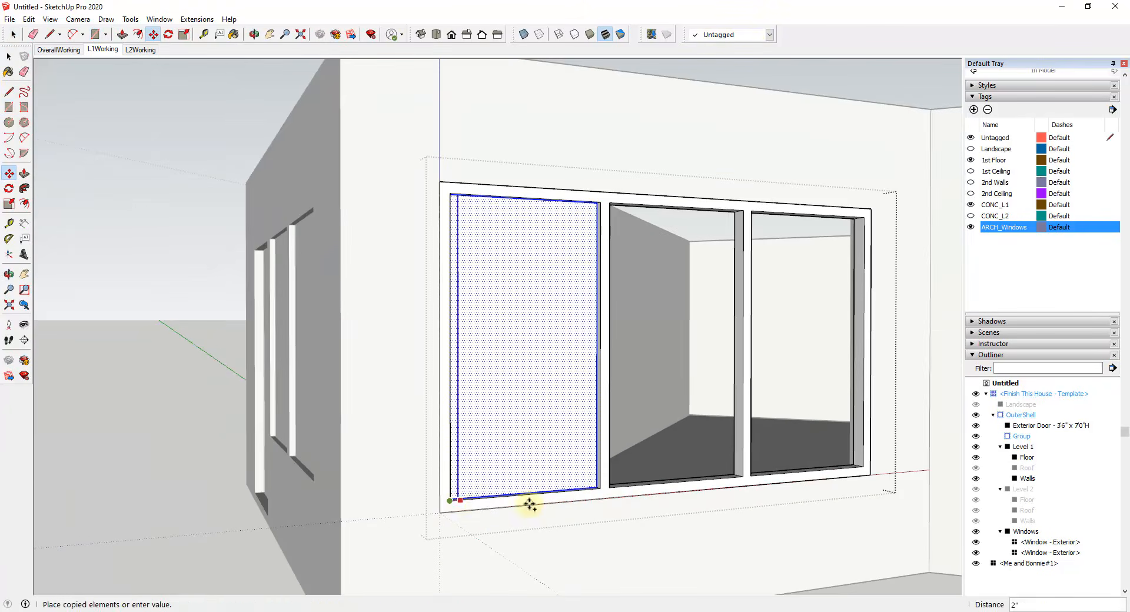
key(ctrl)
click(612, 490)
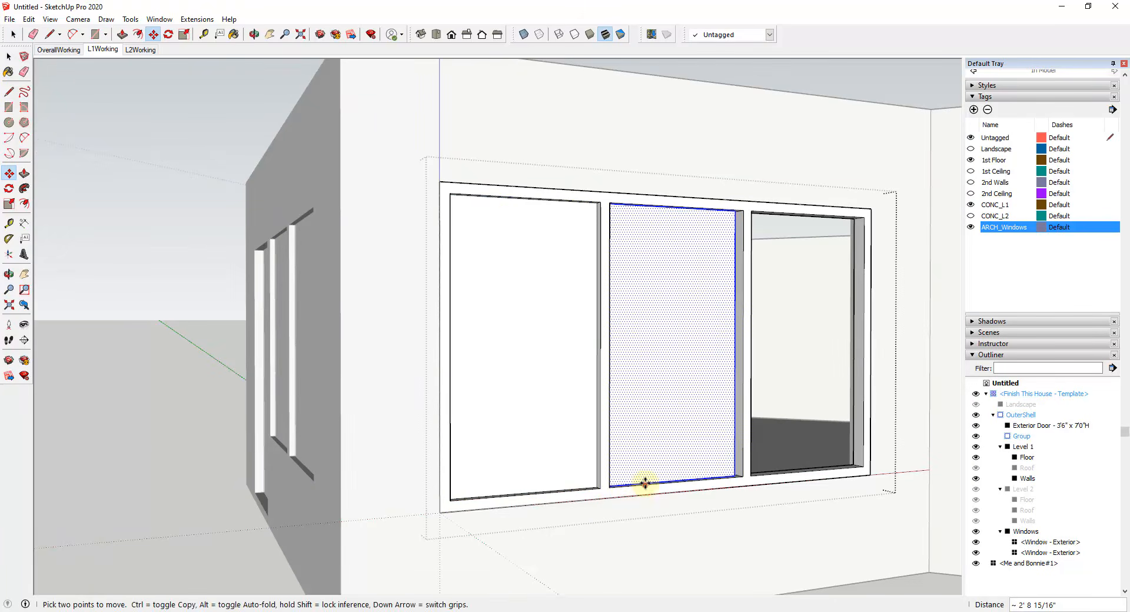
text(*2)
key(Return)
key(space)
scroll(716, 454, down, 5)
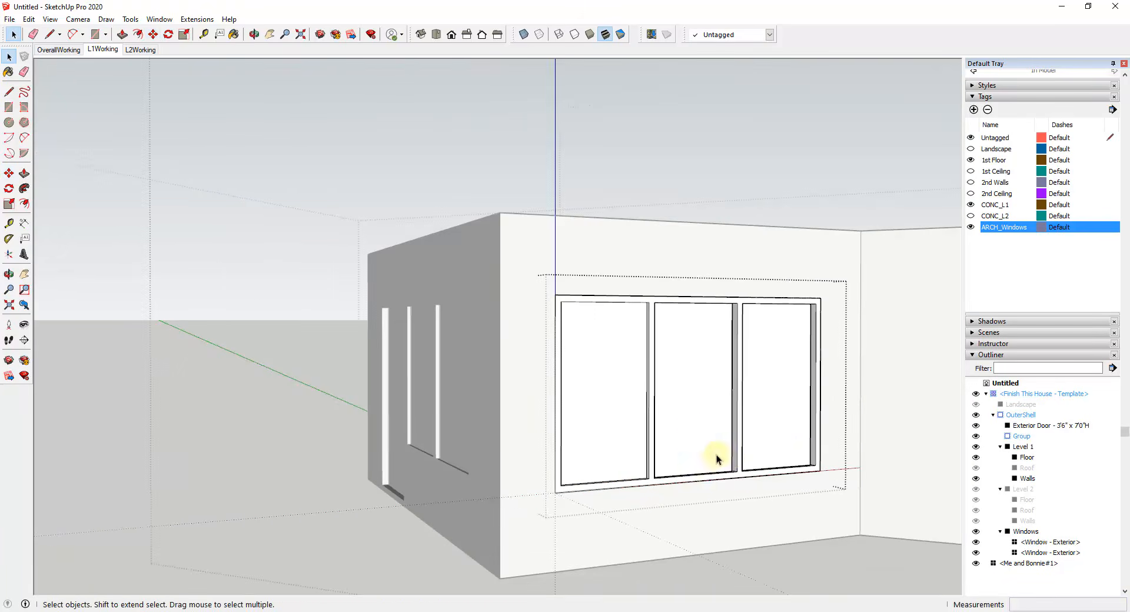
middle_drag(716, 454, 785, 435)
scroll(785, 436, down, 3)
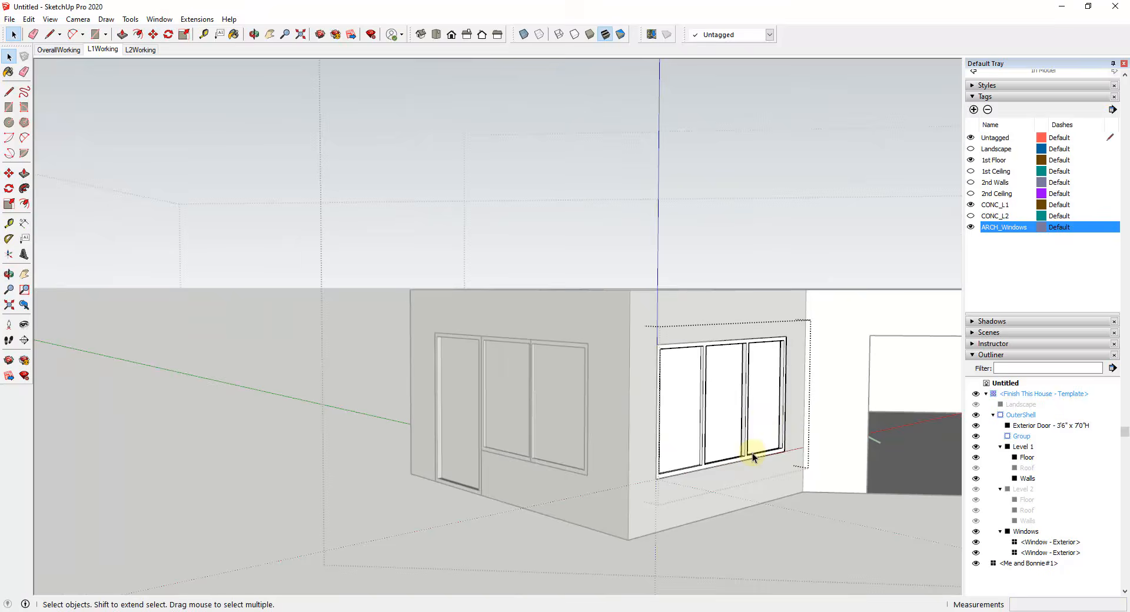
click(765, 529)
scroll(640, 458, down, 1)
scroll(716, 372, up, 2)
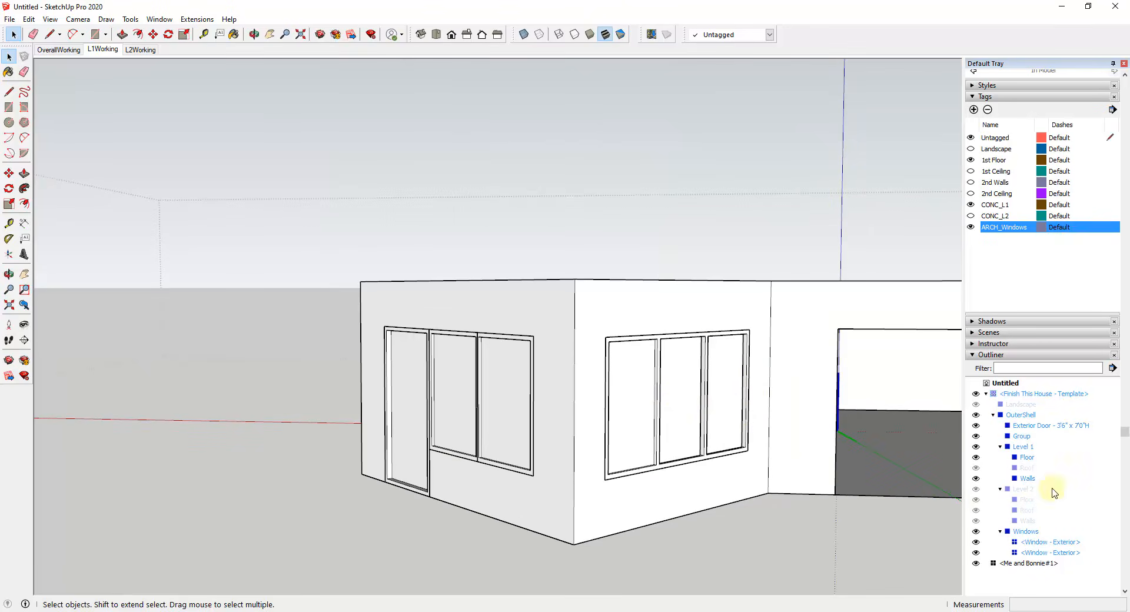
Step: Select the new three-pane window group inside OuterShell and rename it Exterior Window
click(662, 397)
double_click(659, 397)
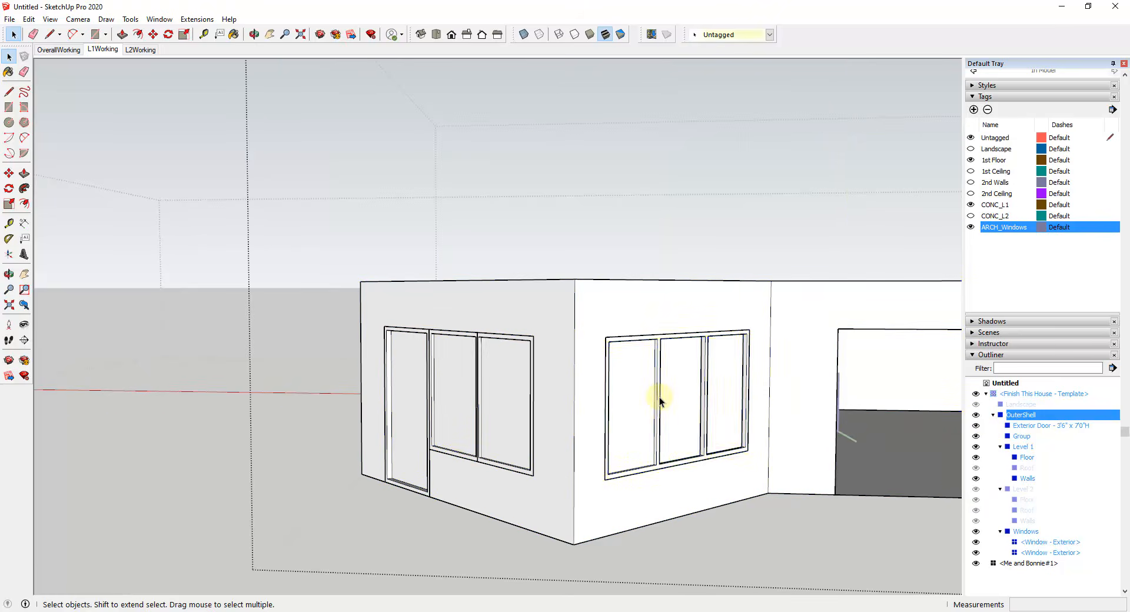
click(659, 397)
right_click(1023, 436)
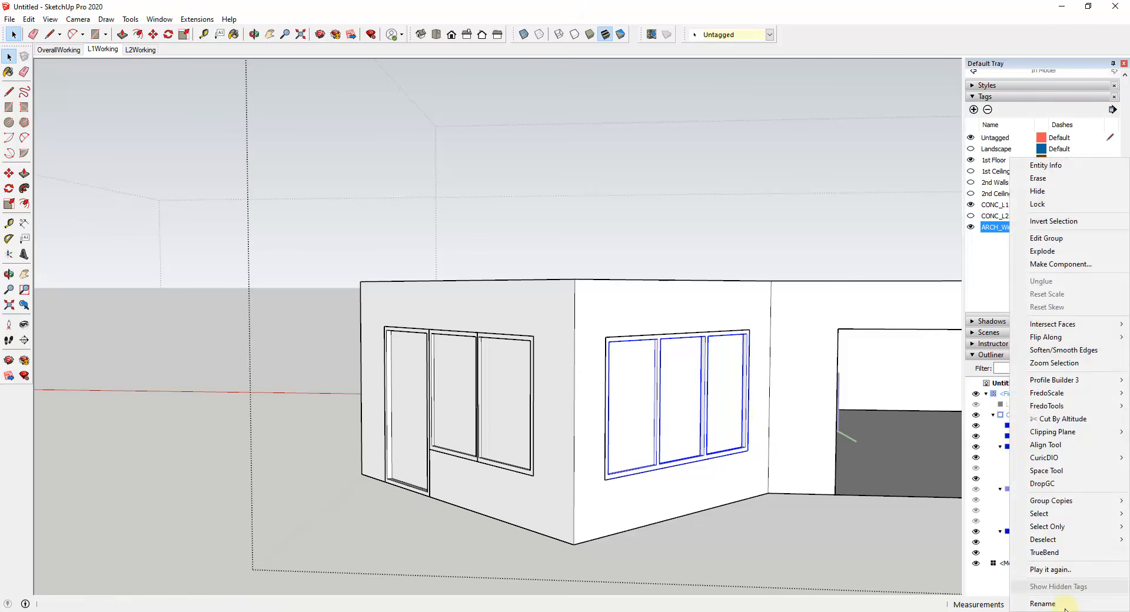
click(1065, 606)
text(Exterior)
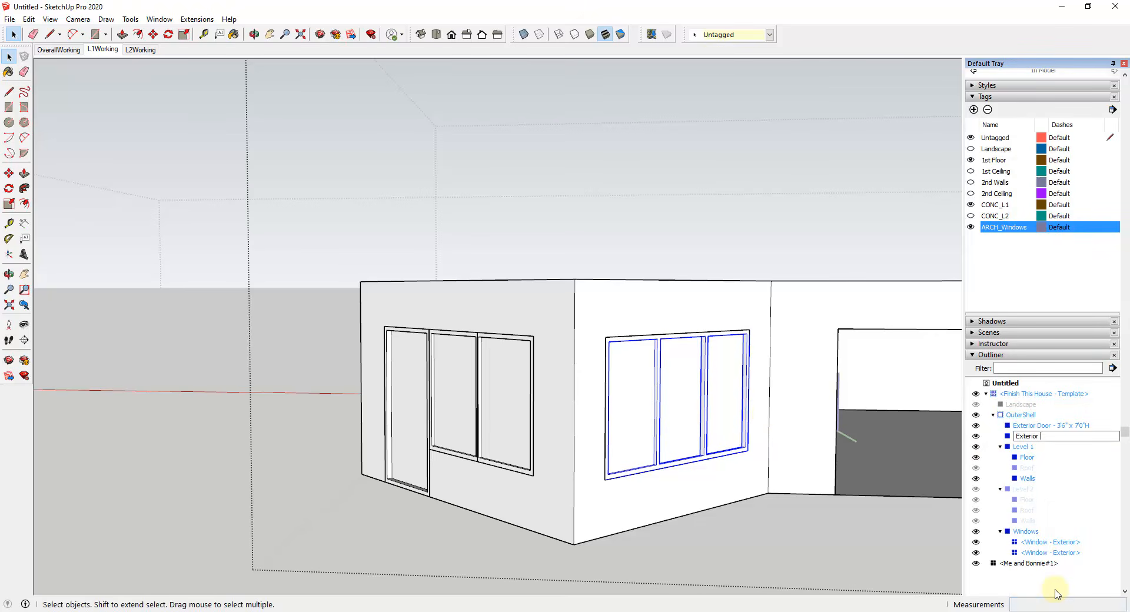
text(w)
key(Return)
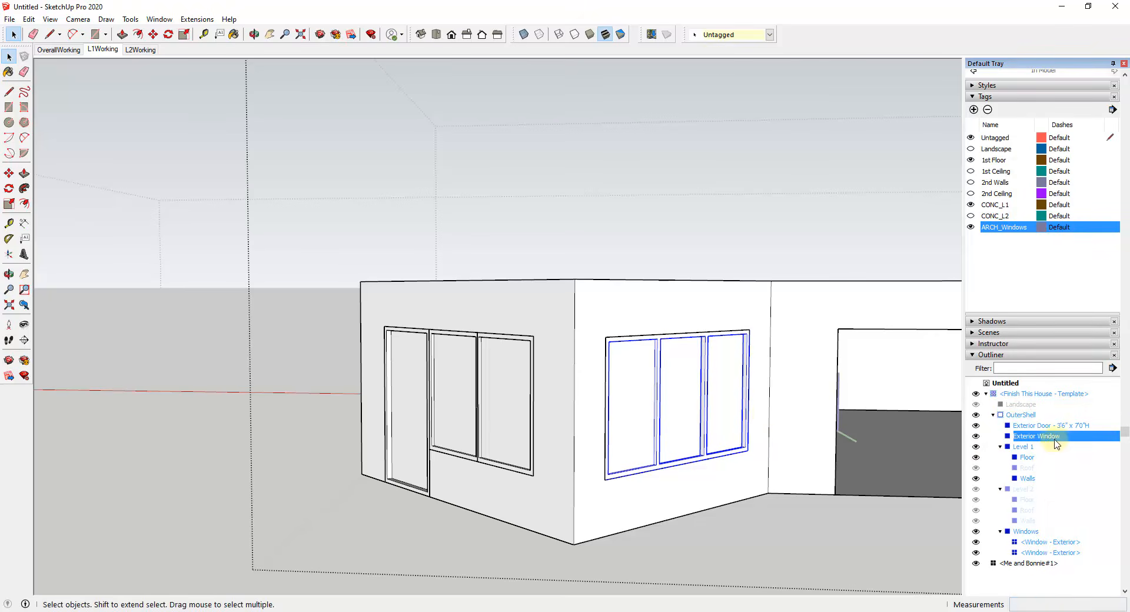
Step: Nest the Exterior Window group inside the Windows group and check it by toggling the ARCH_Windows tag's visibility
drag(1031, 533, 1026, 532)
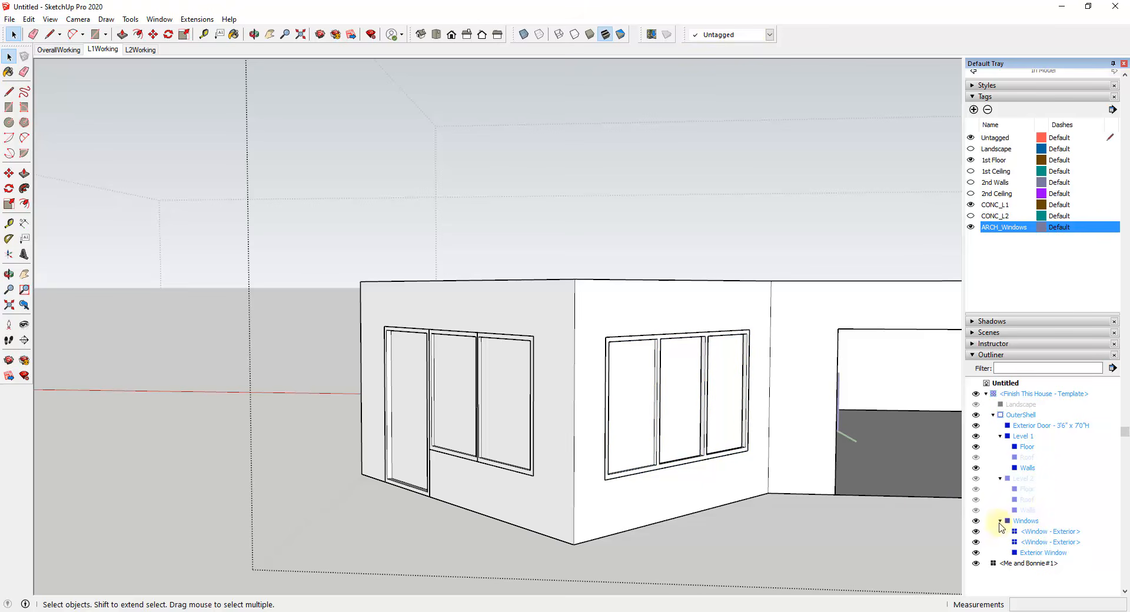
click(971, 227)
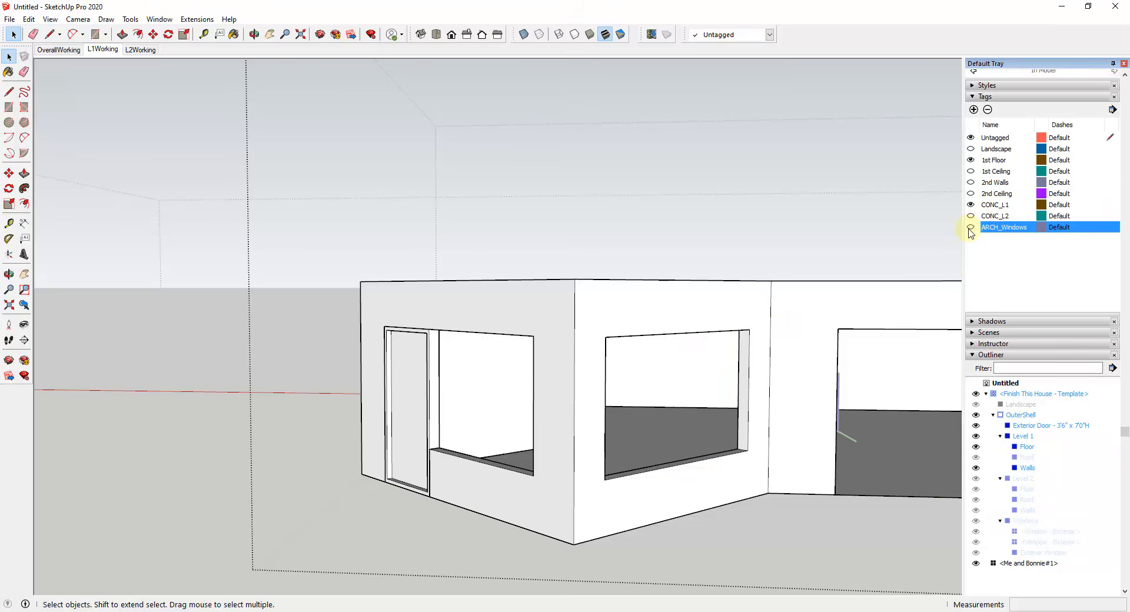
click(970, 228)
Step: Open the Exterior Window group inside Windows and select its first glass pane
scroll(454, 391, down, 5)
double_click(453, 393)
click(453, 393)
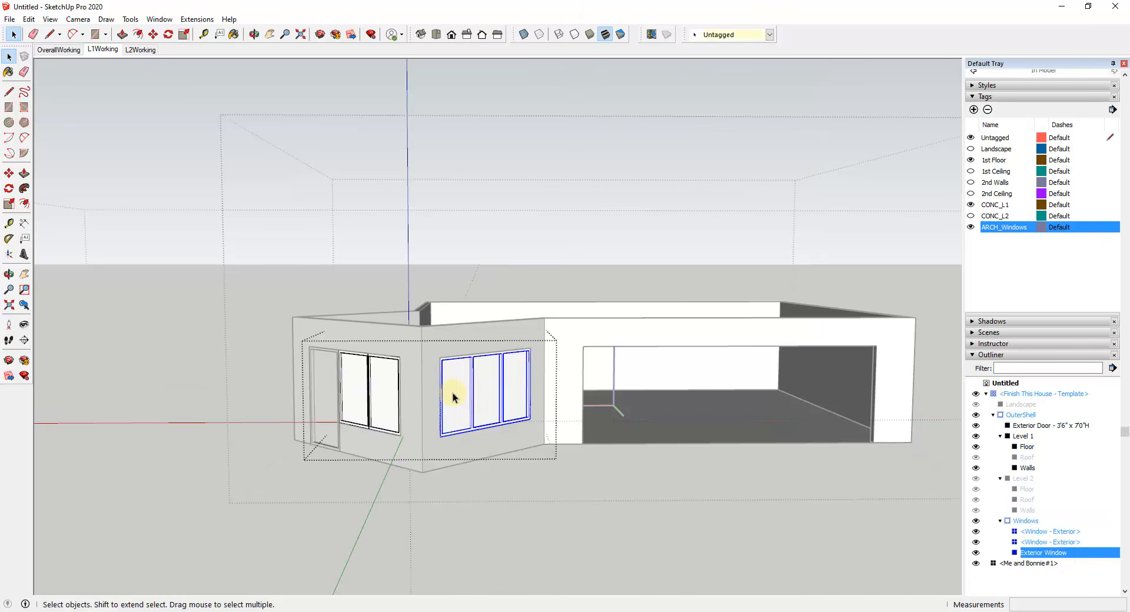
double_click(453, 393)
triple_click(453, 393)
click(453, 393)
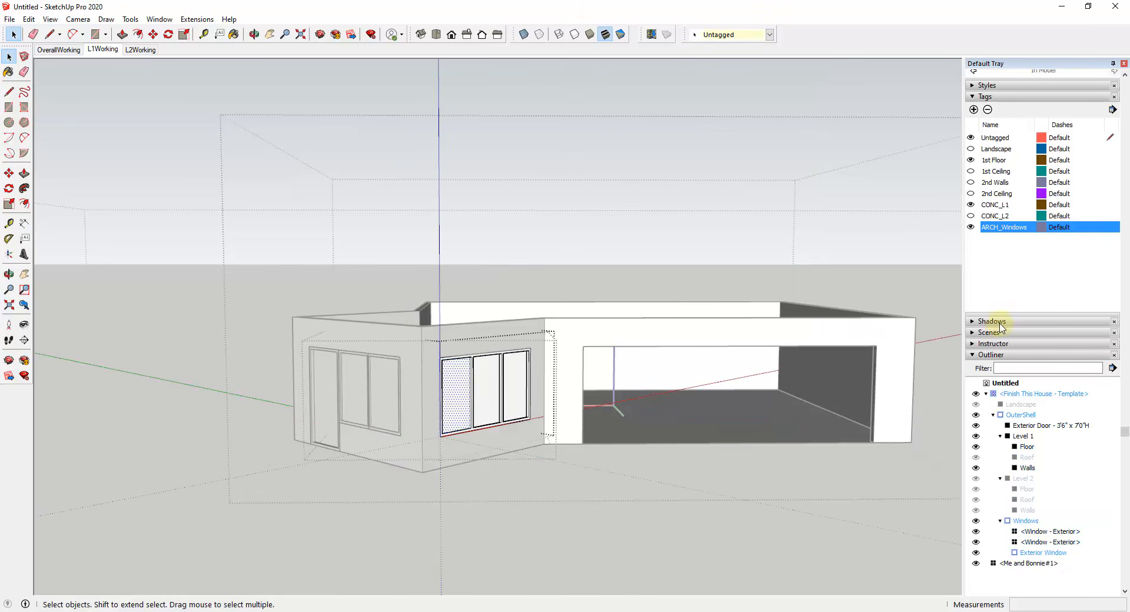
Step: Paint the window and door panes with Translucent Glass Blue from the Glass and Mirrors materials
scroll(1003, 236, up, 5)
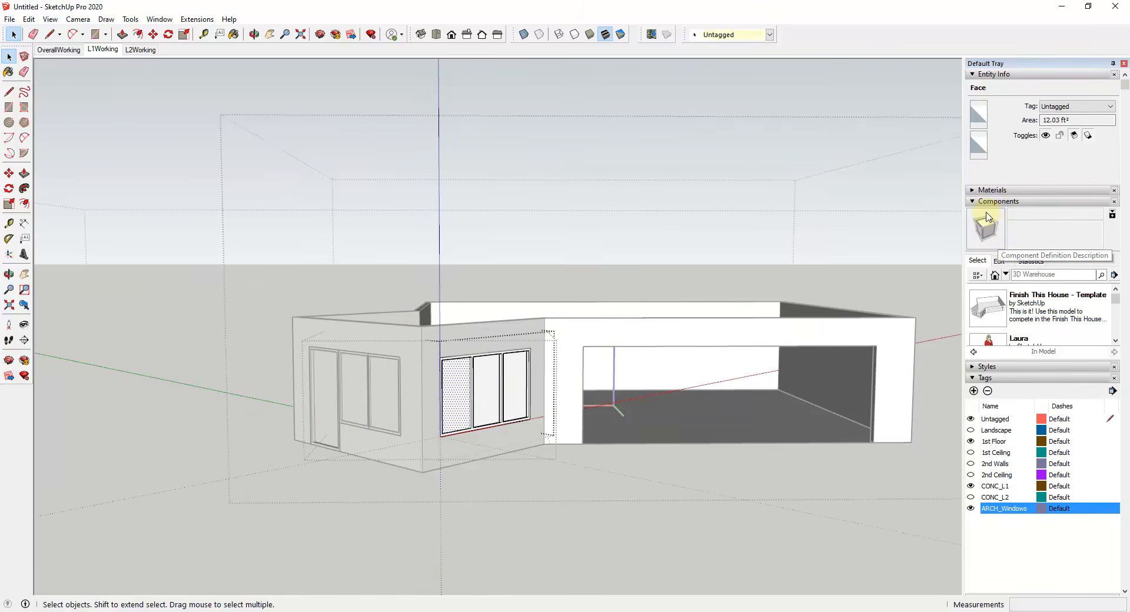
click(971, 201)
click(972, 190)
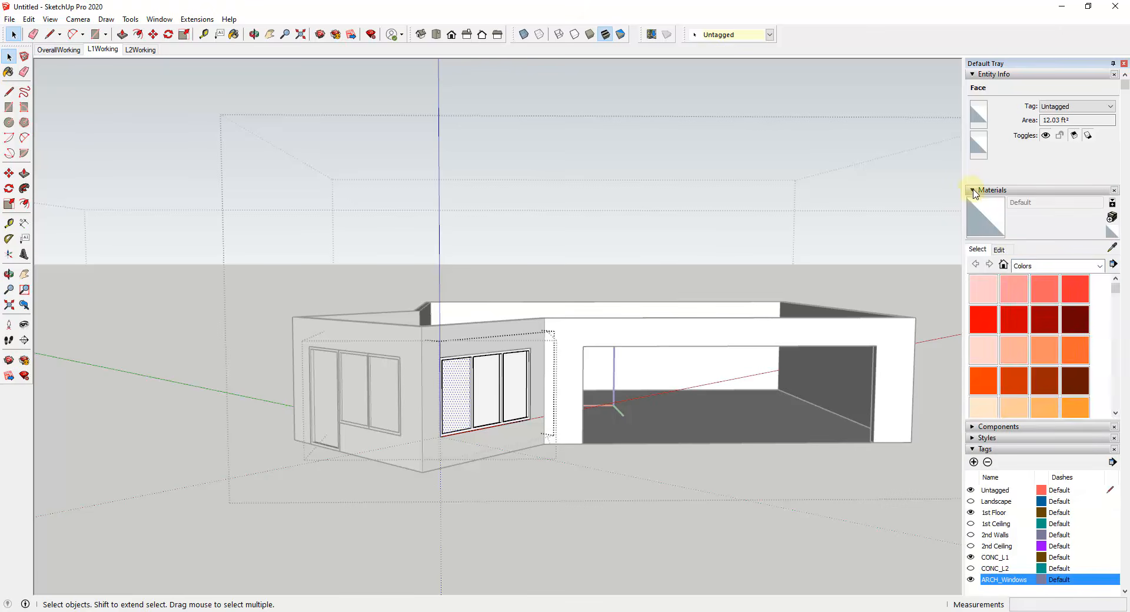
click(1099, 266)
click(1011, 323)
click(1075, 288)
click(414, 379)
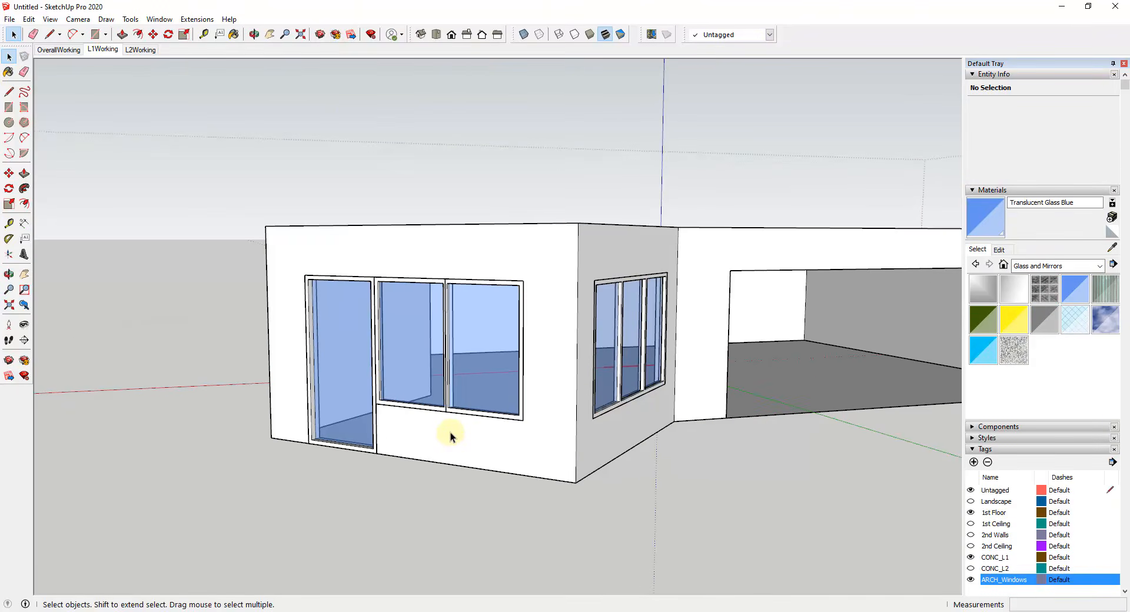
Step: Display the FlexTools toolset for adding a component to the large front opening
scroll(526, 439, down, 2)
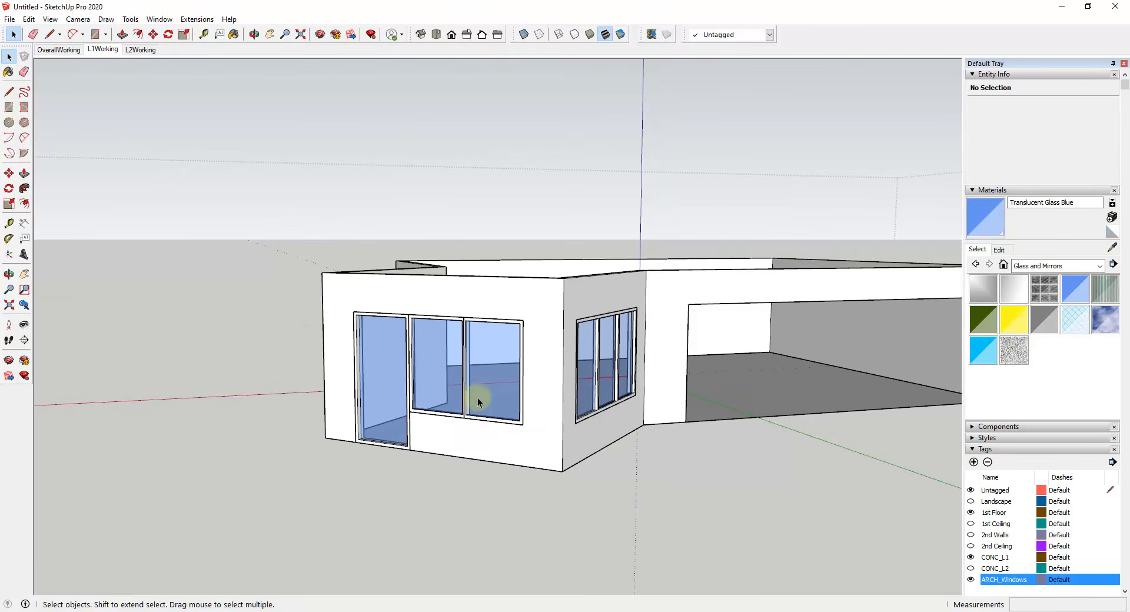
scroll(478, 397, up, 3)
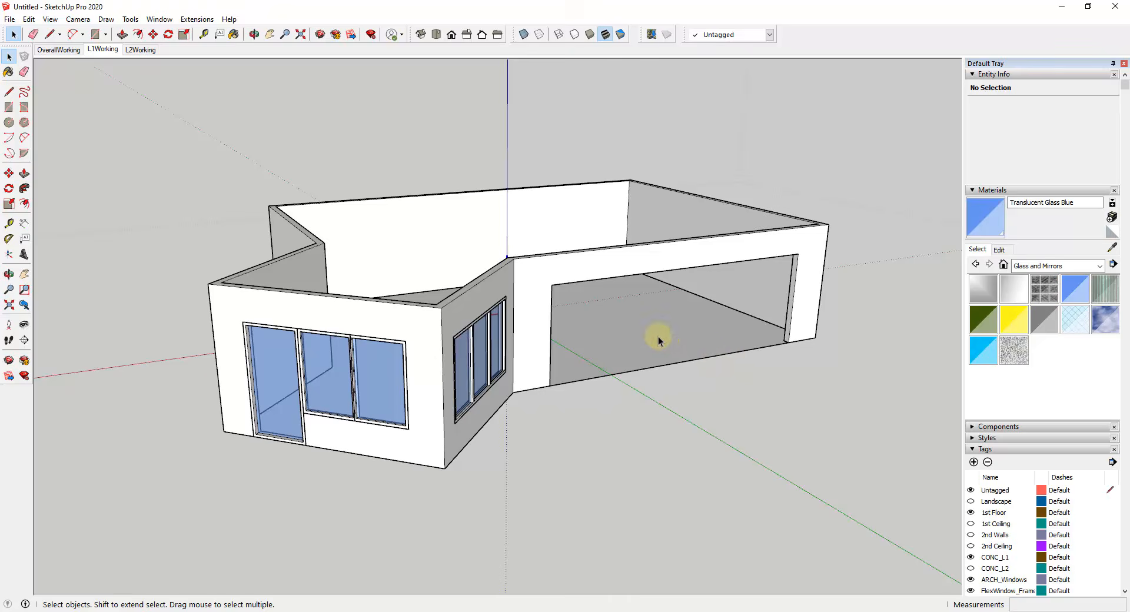
middle_drag(658, 337, 835, 288)
scroll(828, 293, up, 4)
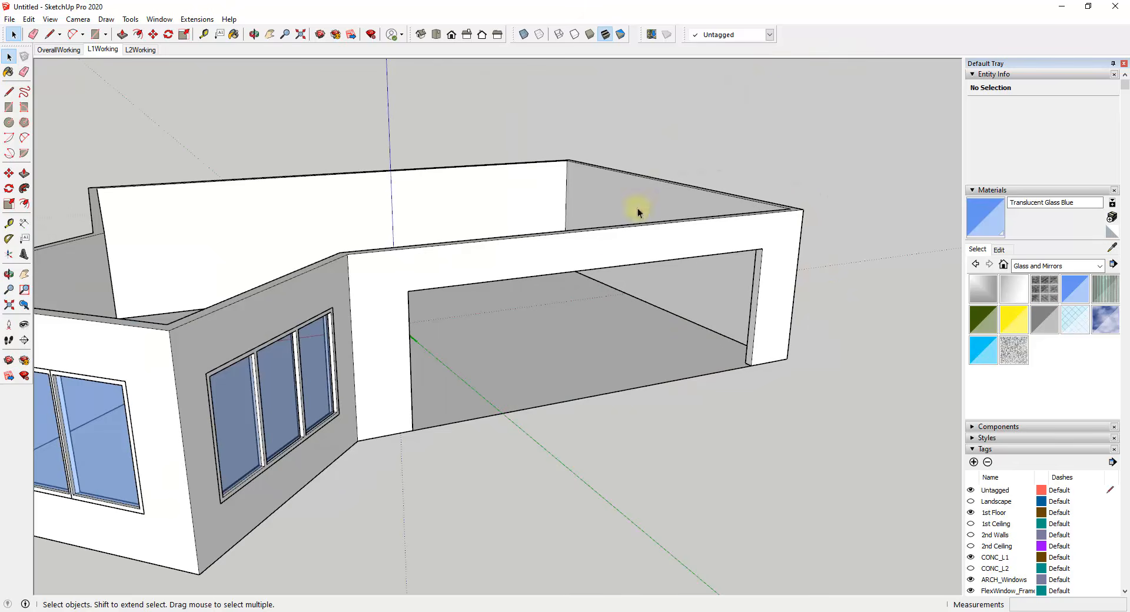
middle_drag(588, 379, 606, 348)
right_click(826, 42)
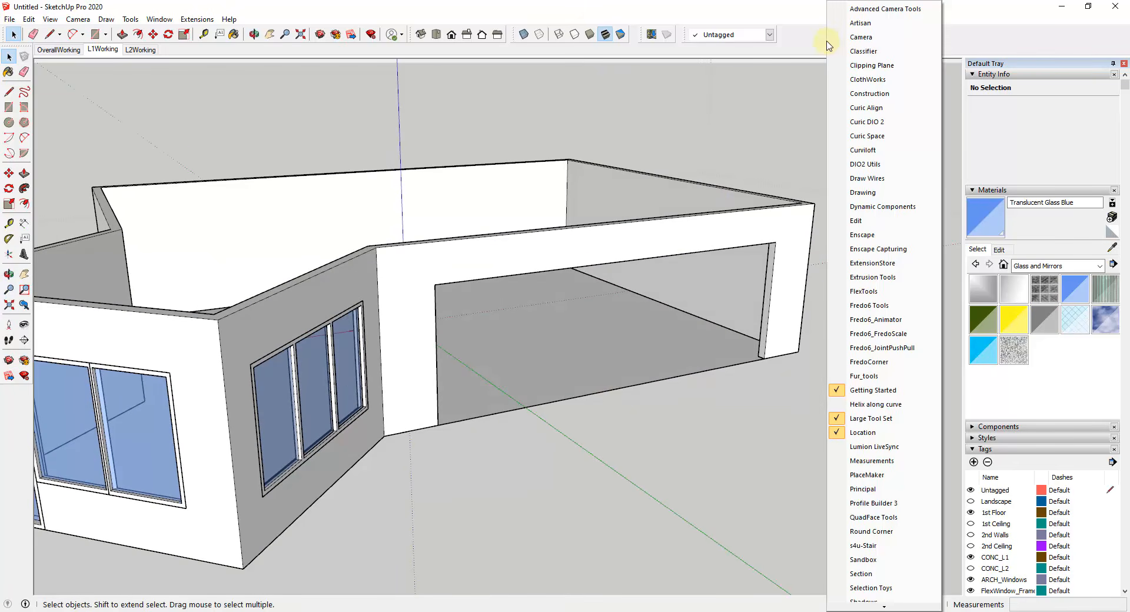
click(878, 291)
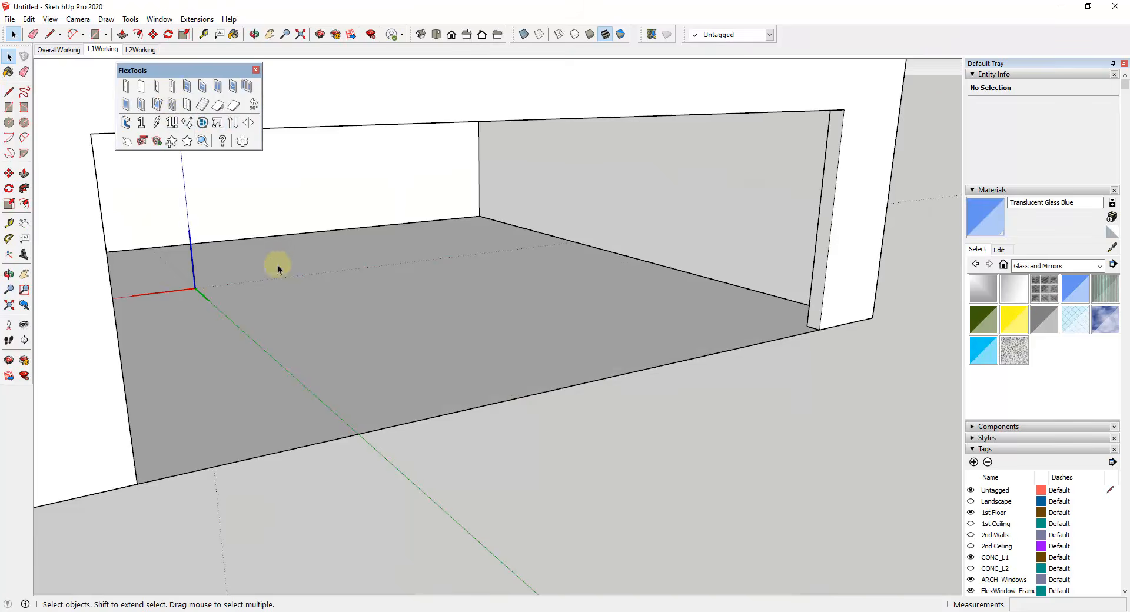
Step: Place a Flex Slider 1.5 component on the floor edge of the large front opening
middle_drag(277, 263, 286, 266)
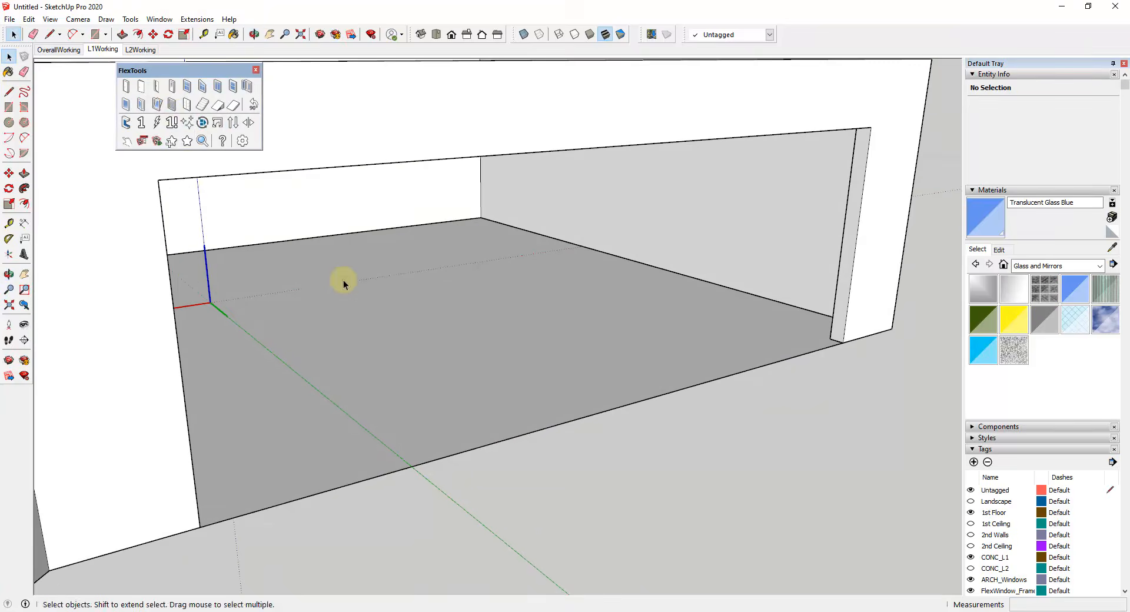
scroll(447, 298, down, 2)
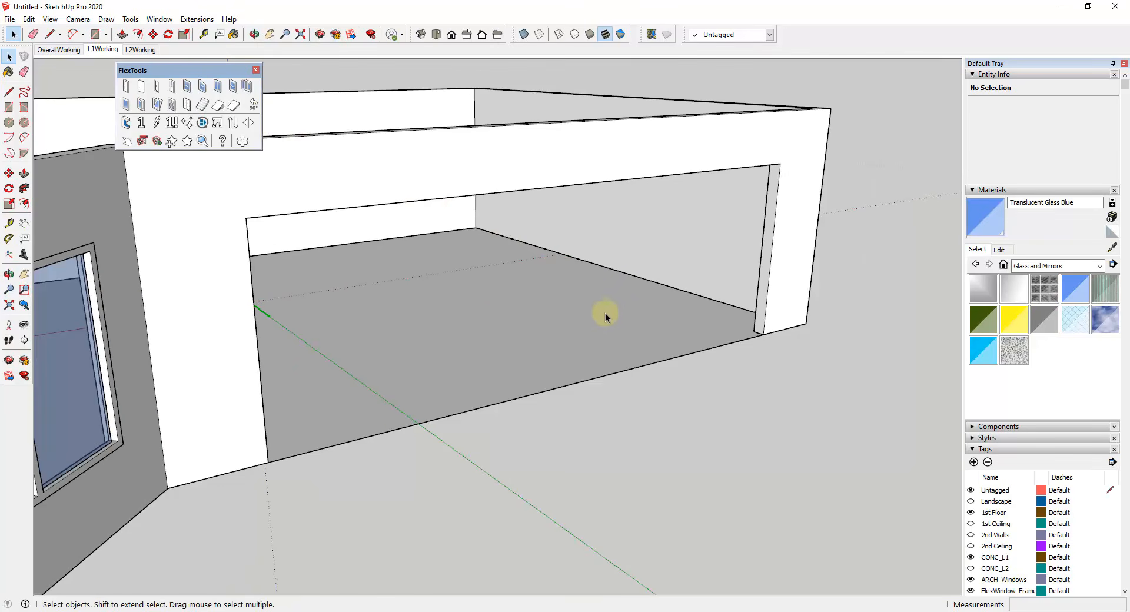
click(219, 91)
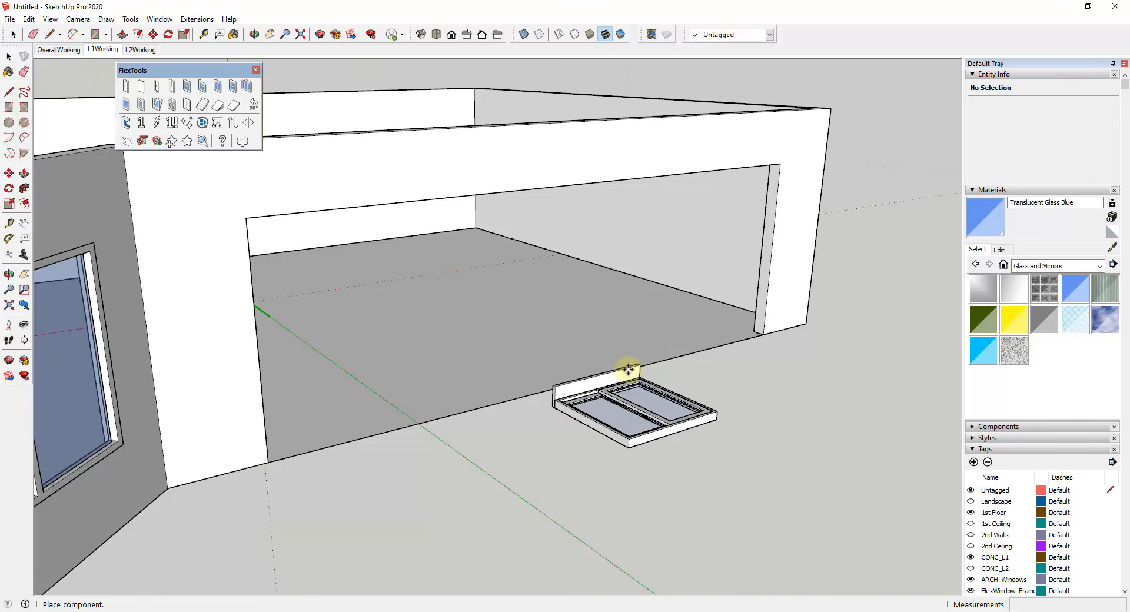
click(615, 373)
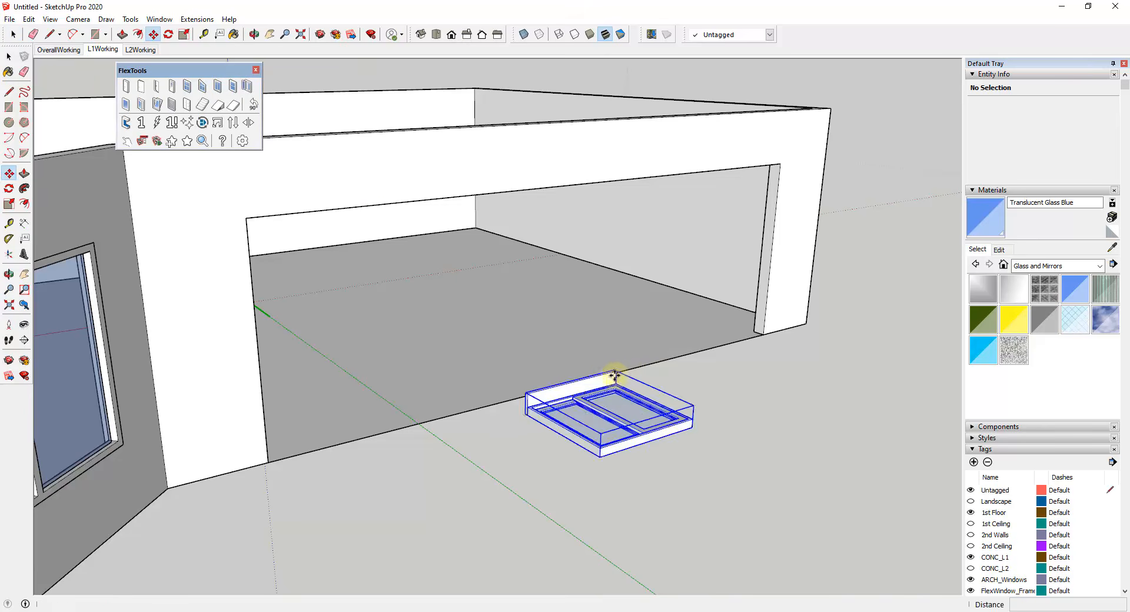
Step: Rotate the flat slider component 90 degrees about its lower edge so it stands upright
scroll(579, 406, up, 3)
scroll(578, 406, down, 2)
middle_drag(559, 428, 689, 474)
key(q)
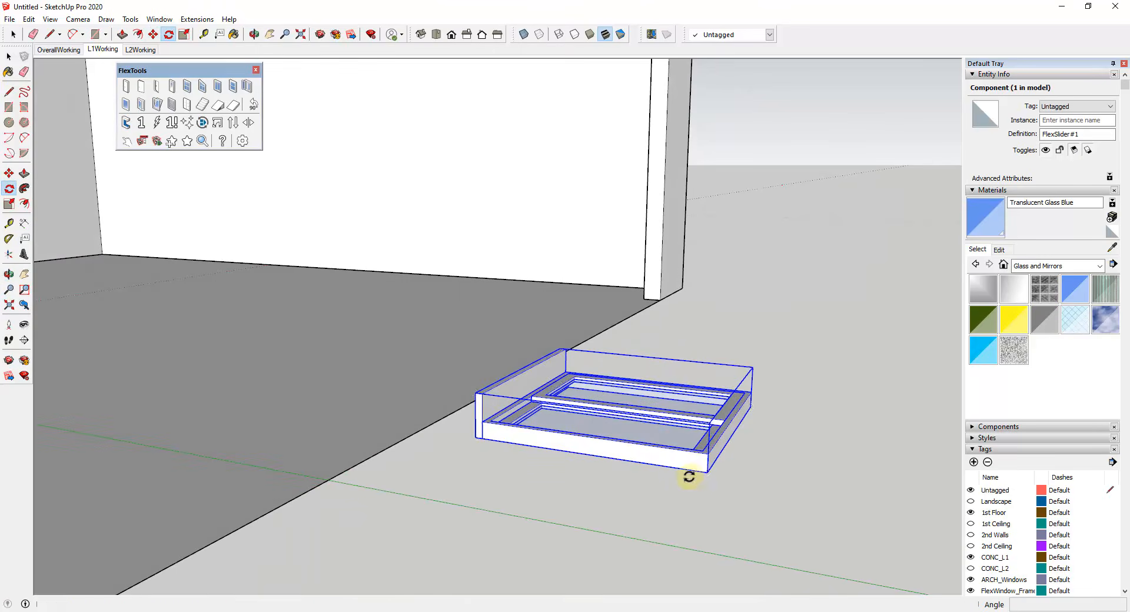
click(482, 439)
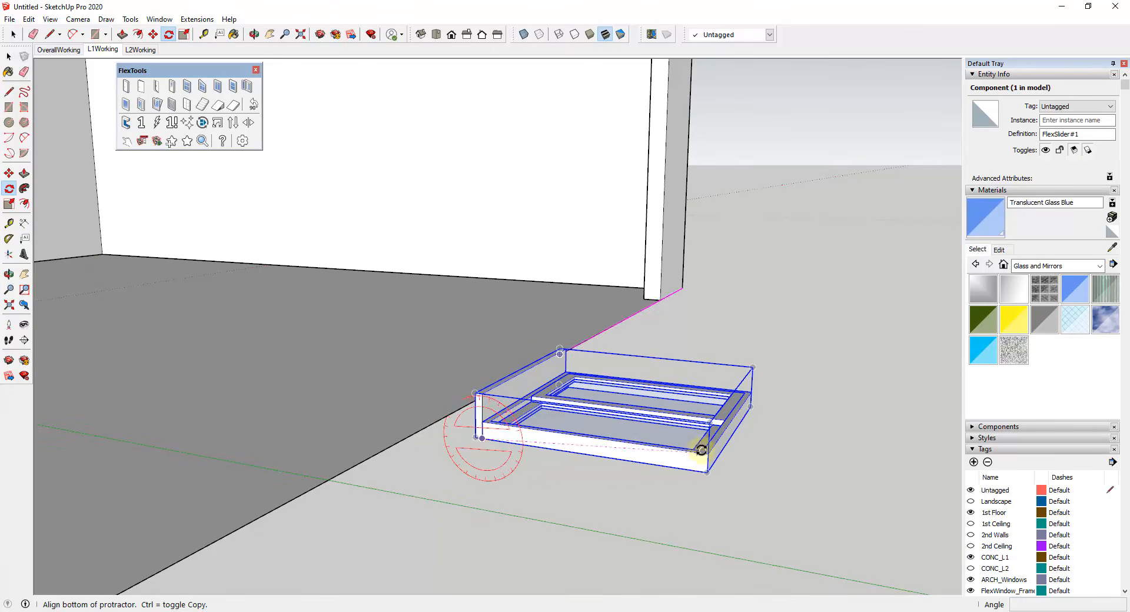
click(707, 471)
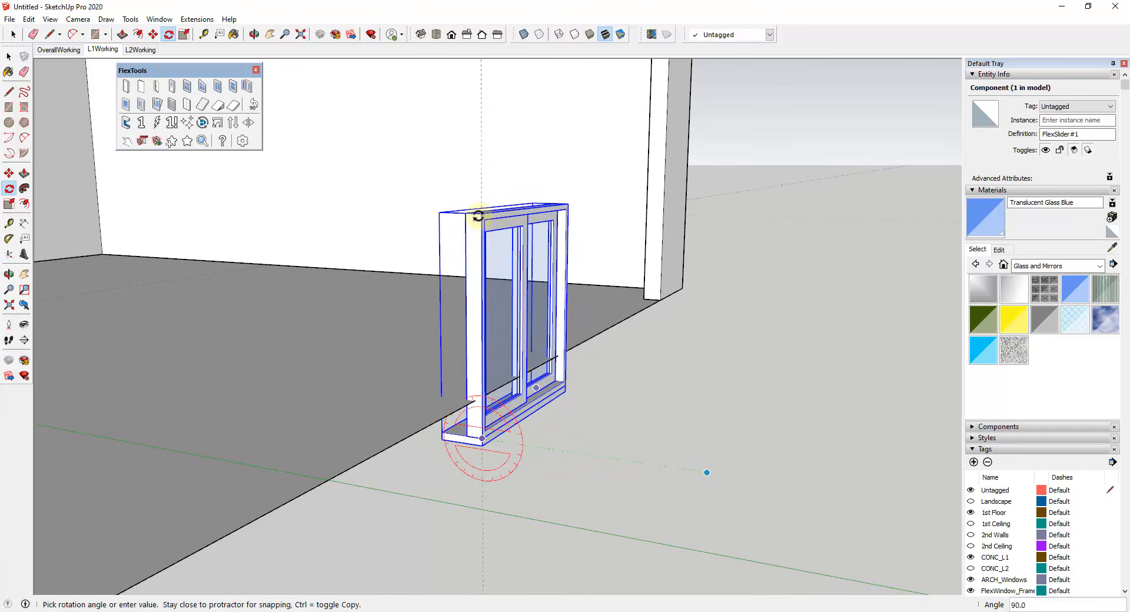
click(487, 216)
Step: Turn the upright slider about half a turn around the vertical axis so its sill side faces outside
middle_drag(617, 389, 542, 506)
click(552, 304)
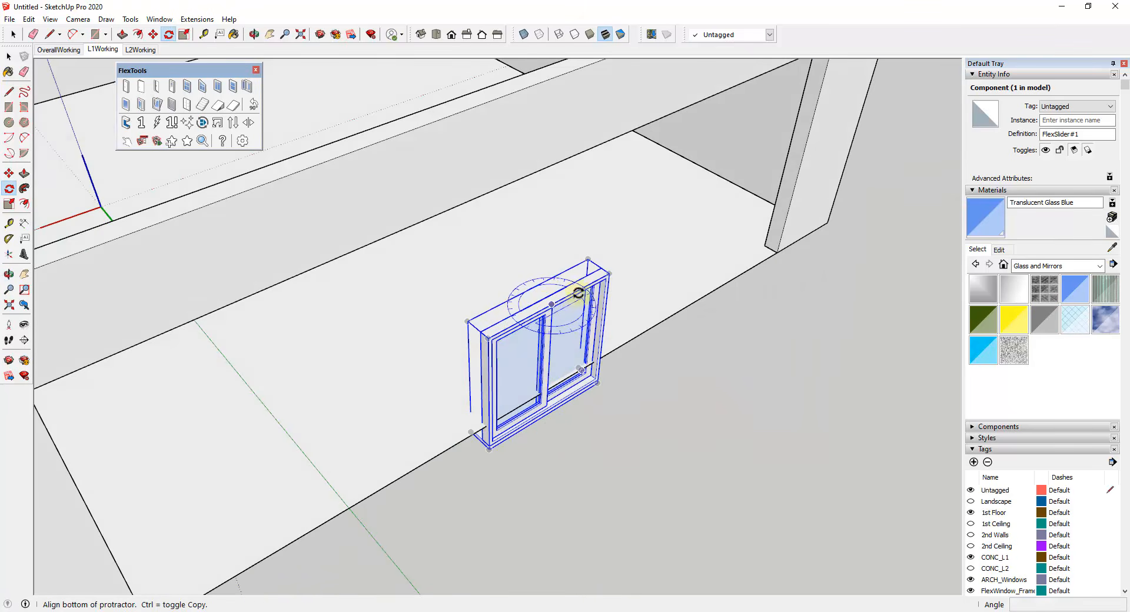
click(612, 273)
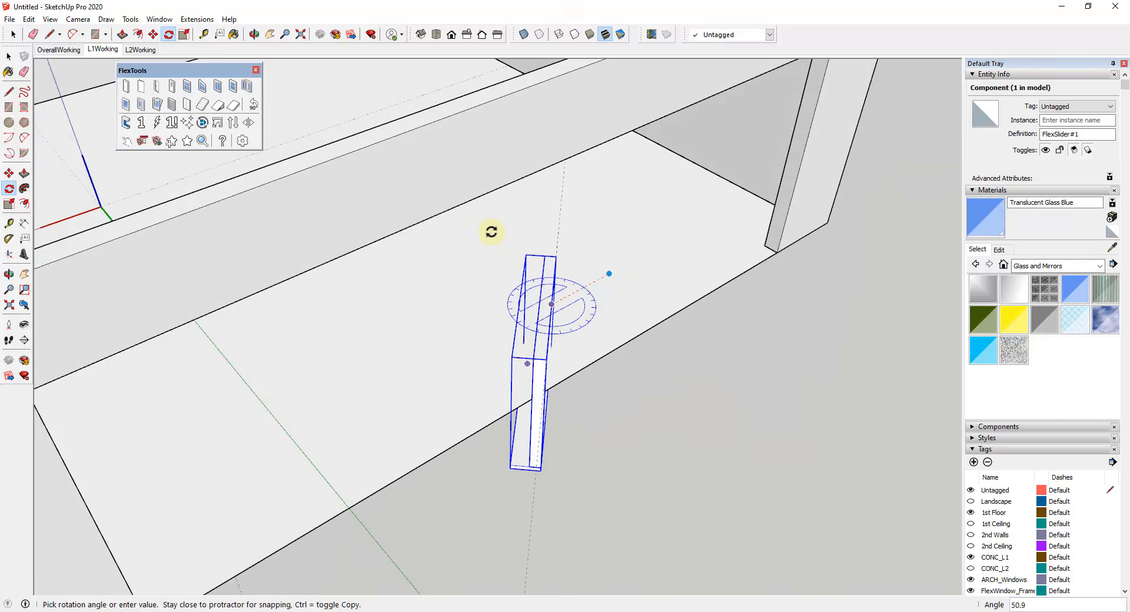
click(409, 379)
middle_drag(540, 471, 567, 323)
key(space)
Step: Set the slider's opening width and opening height to 84" in its dynamic component options
right_click(560, 319)
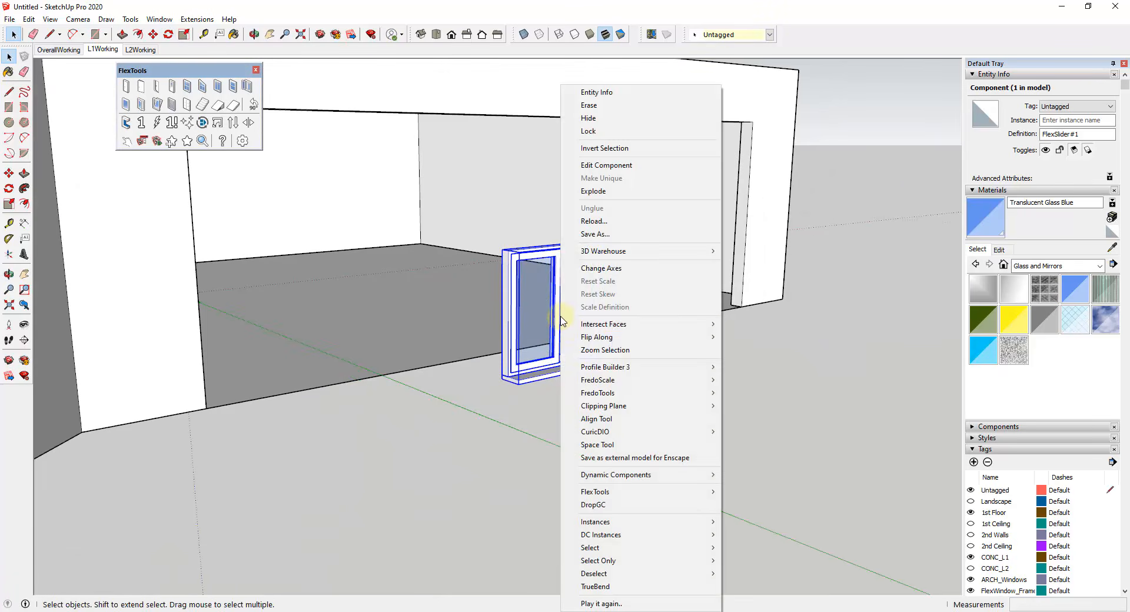
mouse_move(616, 474)
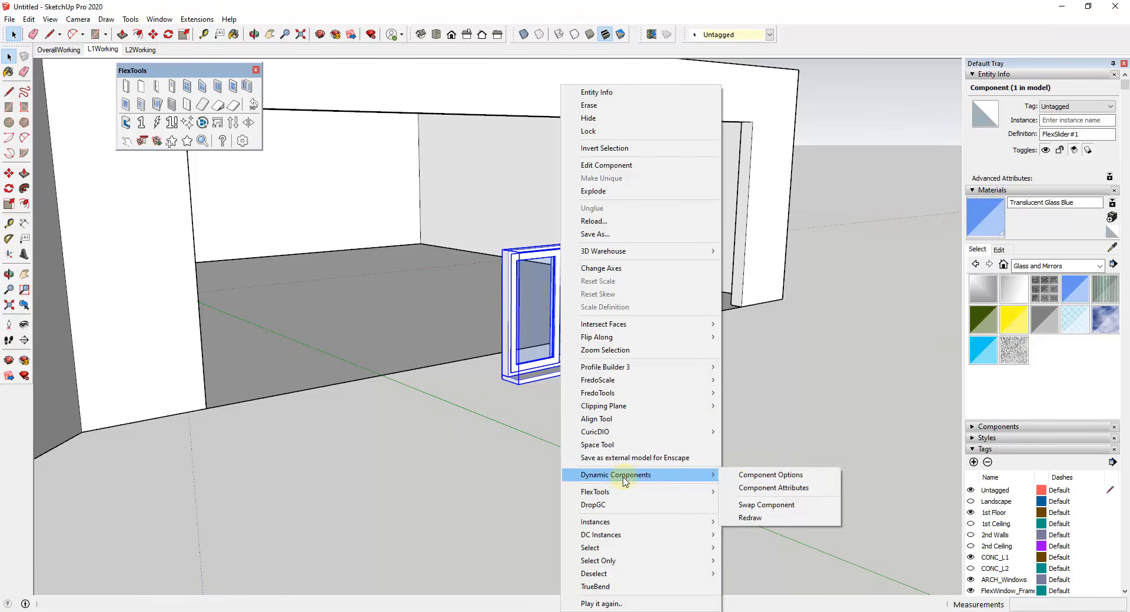
click(749, 477)
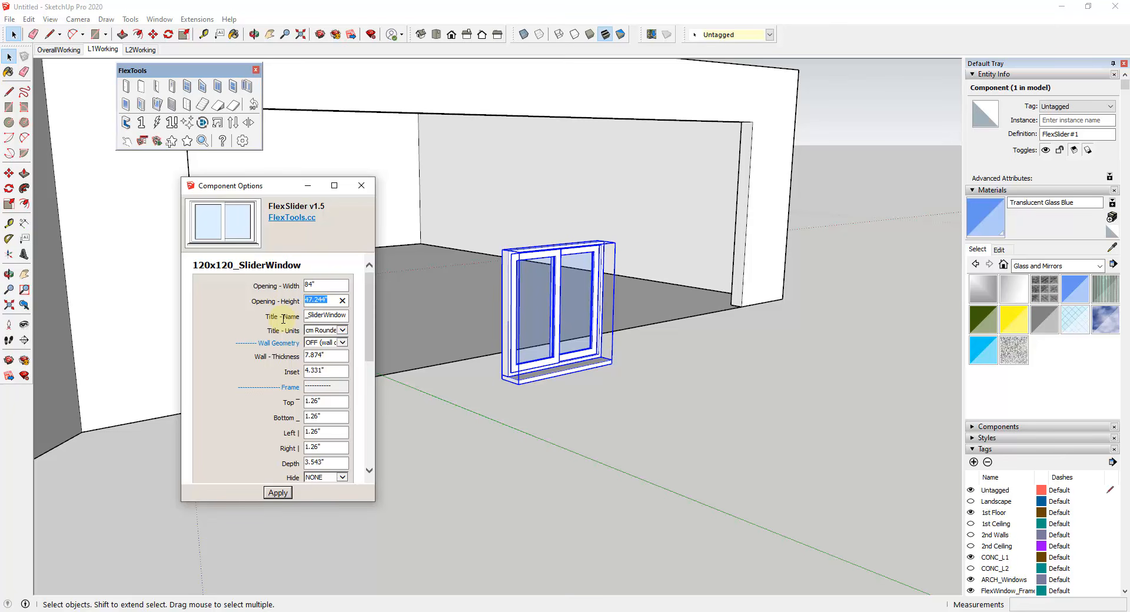
key(Return)
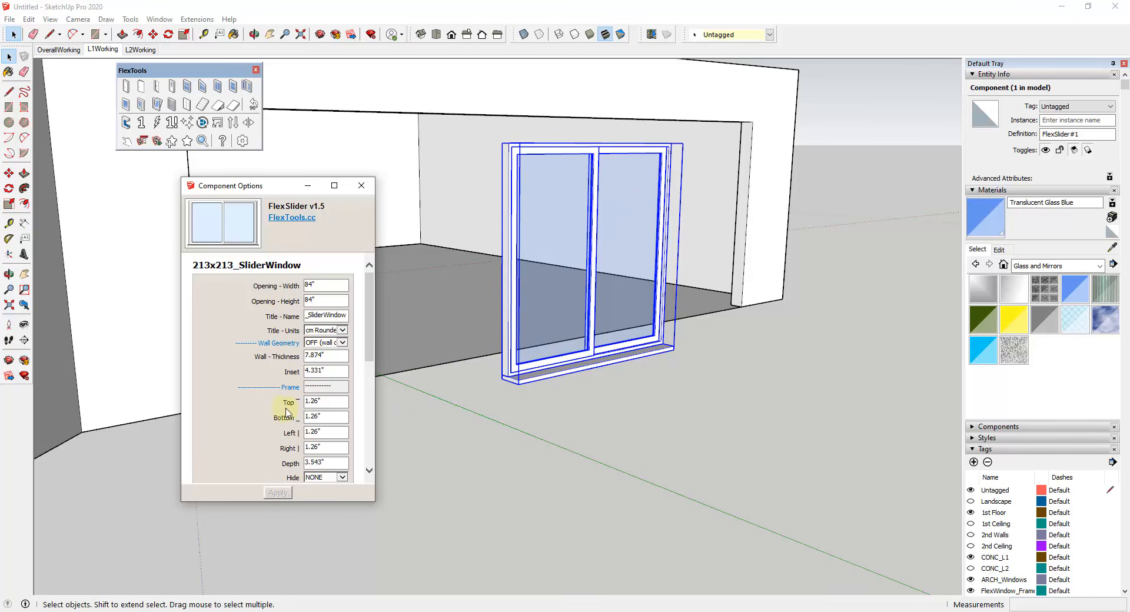
Step: Remove the slider's sill by setting the sill thickness to 0 in its component options and applying it
scroll(288, 412, down, 3)
scroll(328, 377, down, 3)
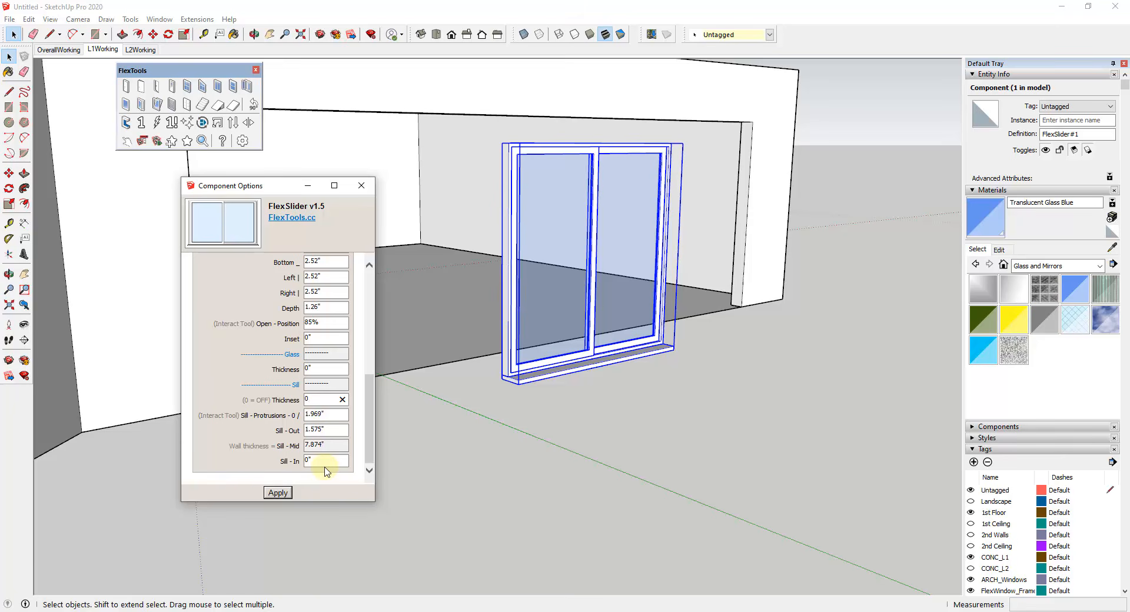
click(279, 493)
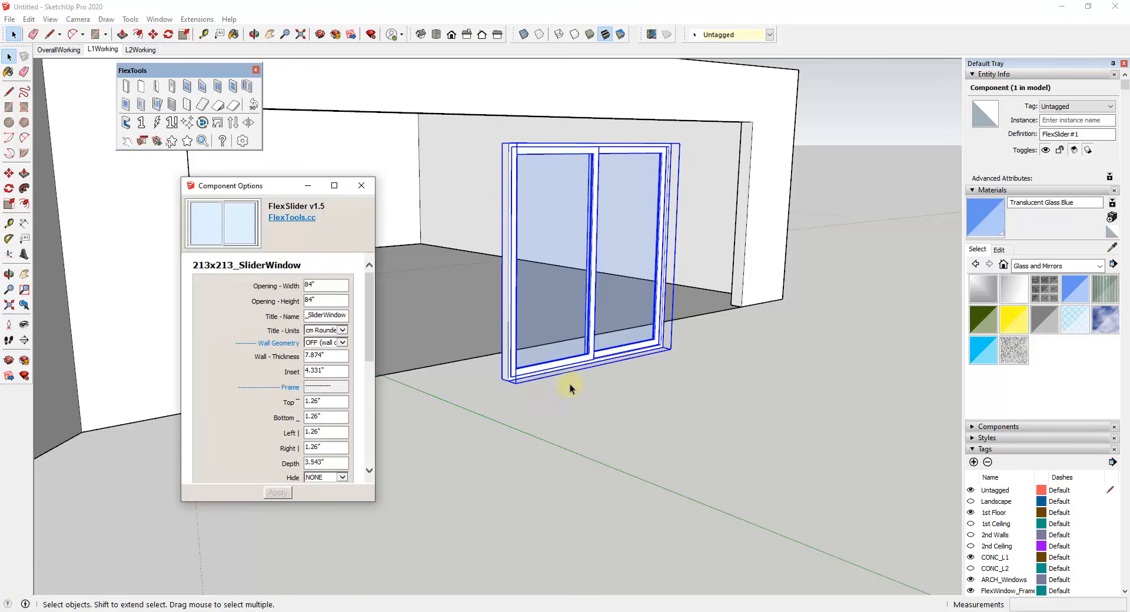
Step: Move the slider by its top midpoint to the midpoint of the large opening's upper edge
middle_drag(612, 318, 747, 245)
scroll(521, 382, up, 2)
scroll(489, 175, up, 2)
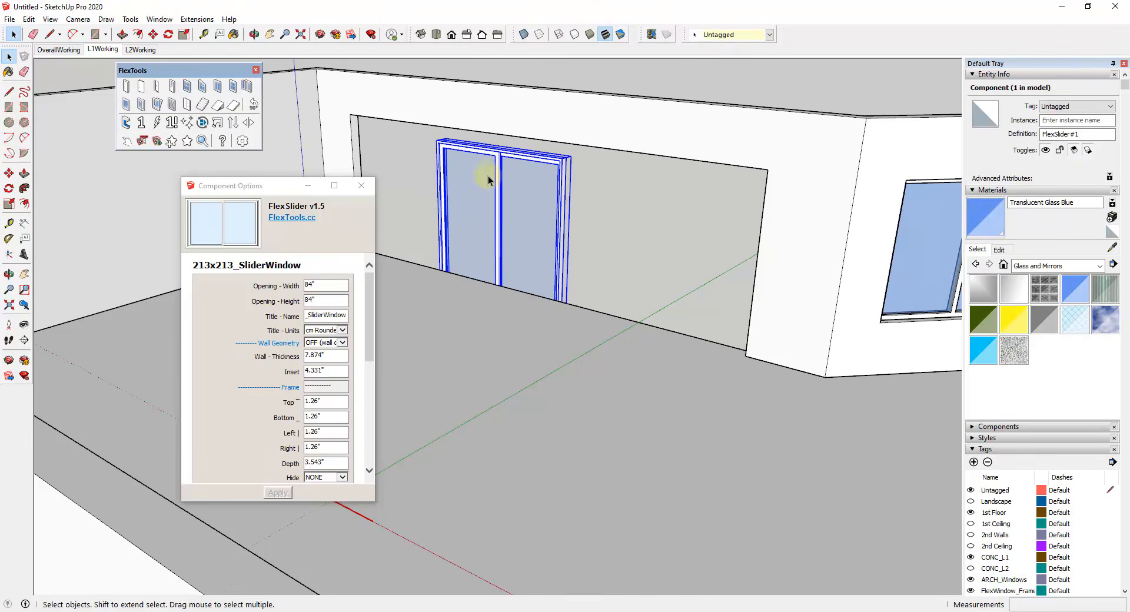
scroll(491, 168, up, 1)
key(m)
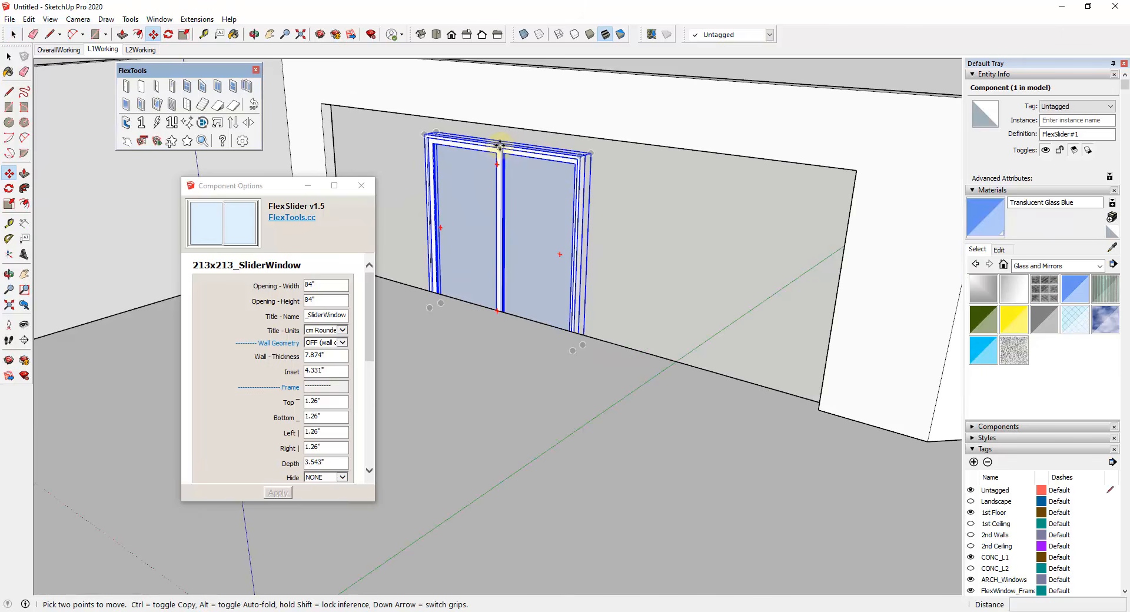
click(498, 144)
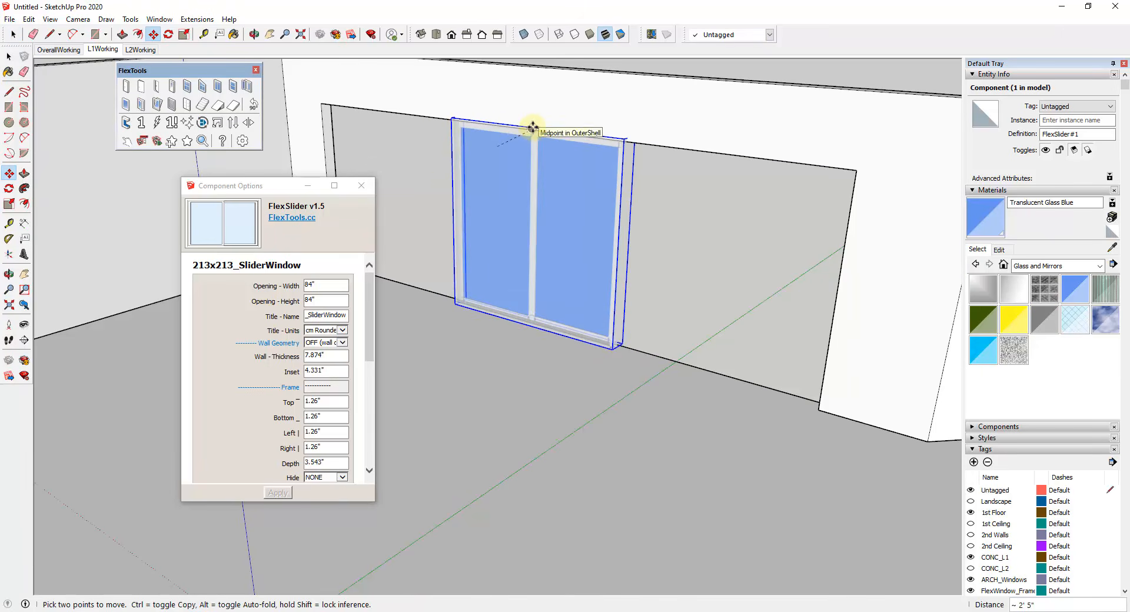
click(533, 127)
Step: Move the slider about 5 3/16" outward from the bottom of its frame to align it with the wall's outer face
middle_drag(714, 275, 484, 115)
scroll(461, 464, up, 2)
click(510, 389)
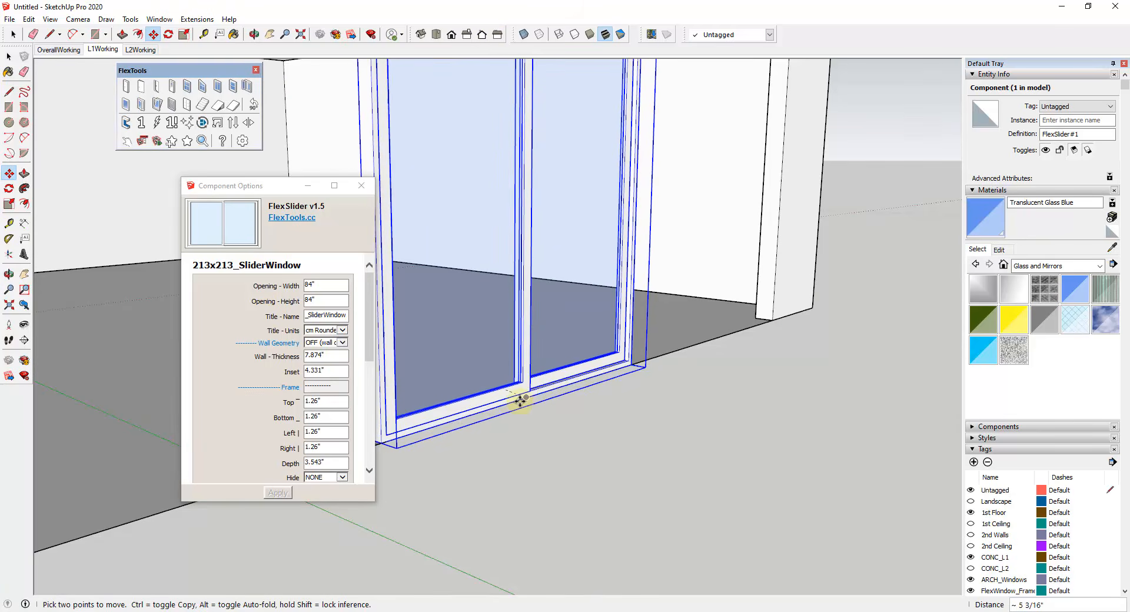
click(520, 401)
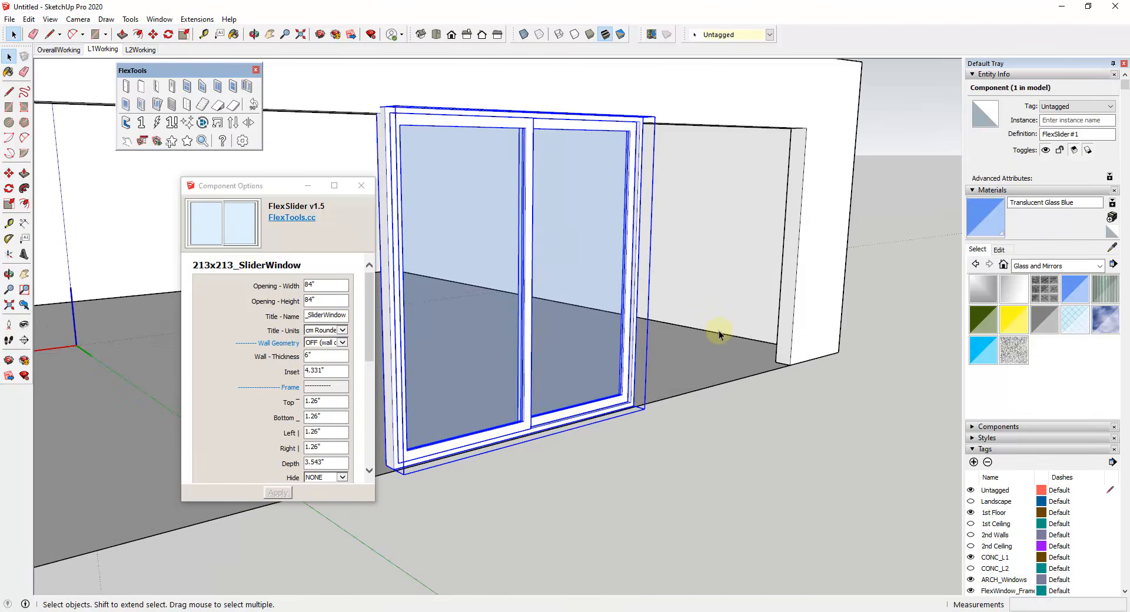
Step: Place a FlexWindow 2.15 component at the lower corner of the large opening, beside the slider
middle_drag(719, 334, 552, 231)
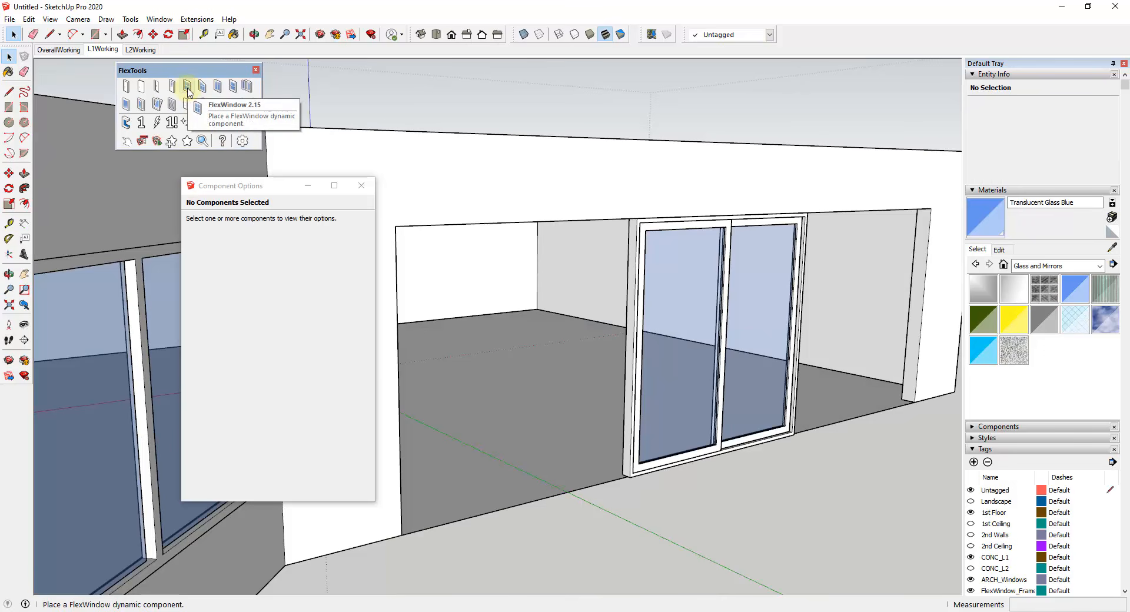
click(188, 92)
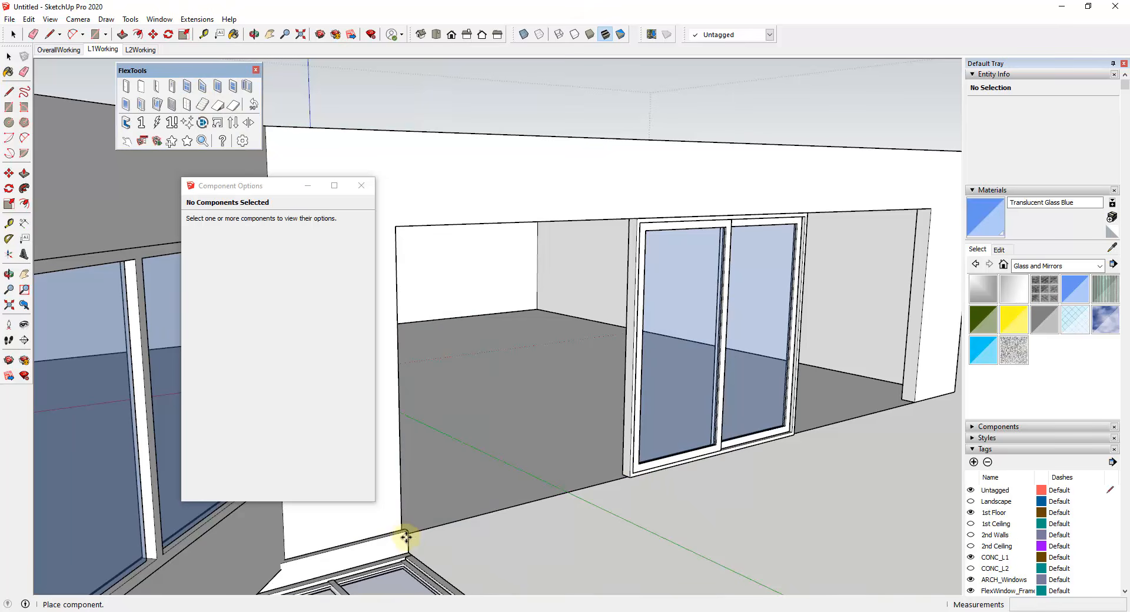
click(405, 535)
Step: Set the new window's sill protrusions to 0, wall thickness to 6", inset to 0" and horizontal divisions to 1
scroll(349, 344, down, 5)
click(335, 355)
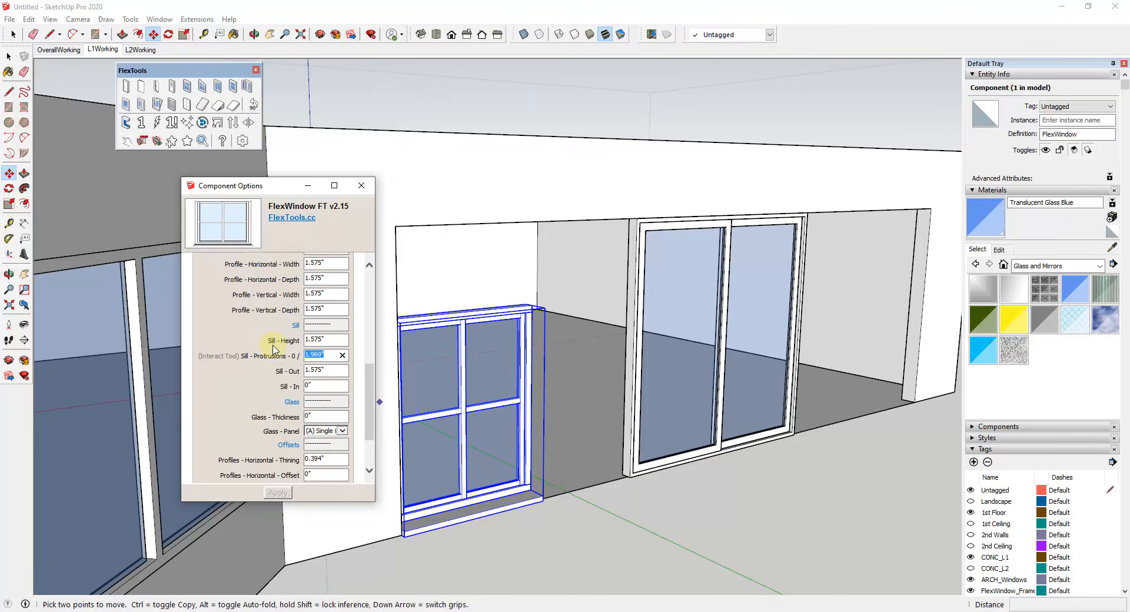
text(0)
key(Return)
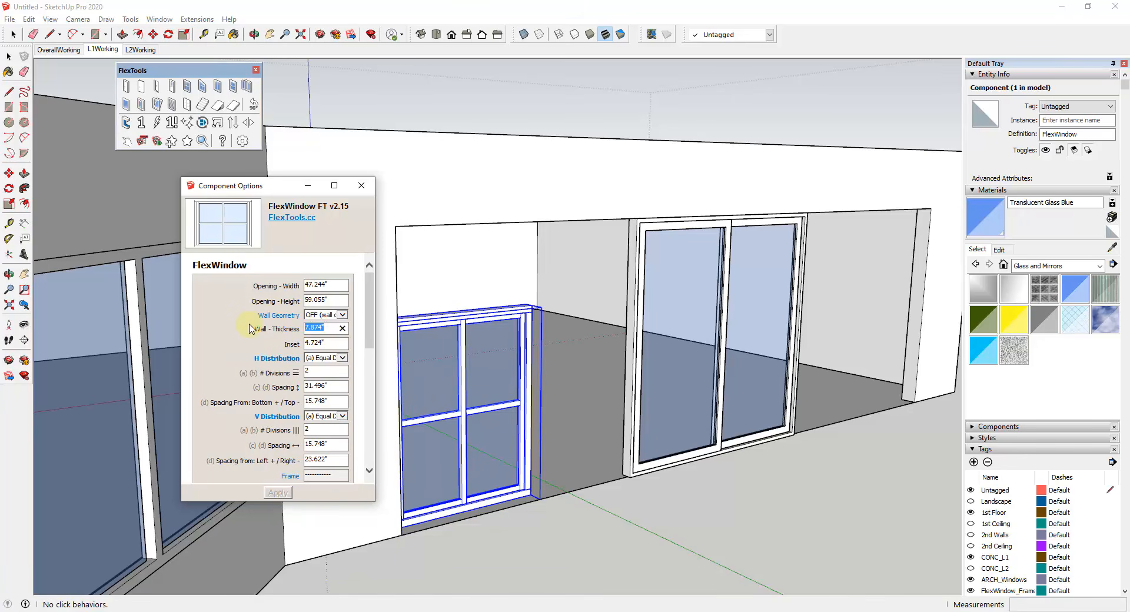
key(Return)
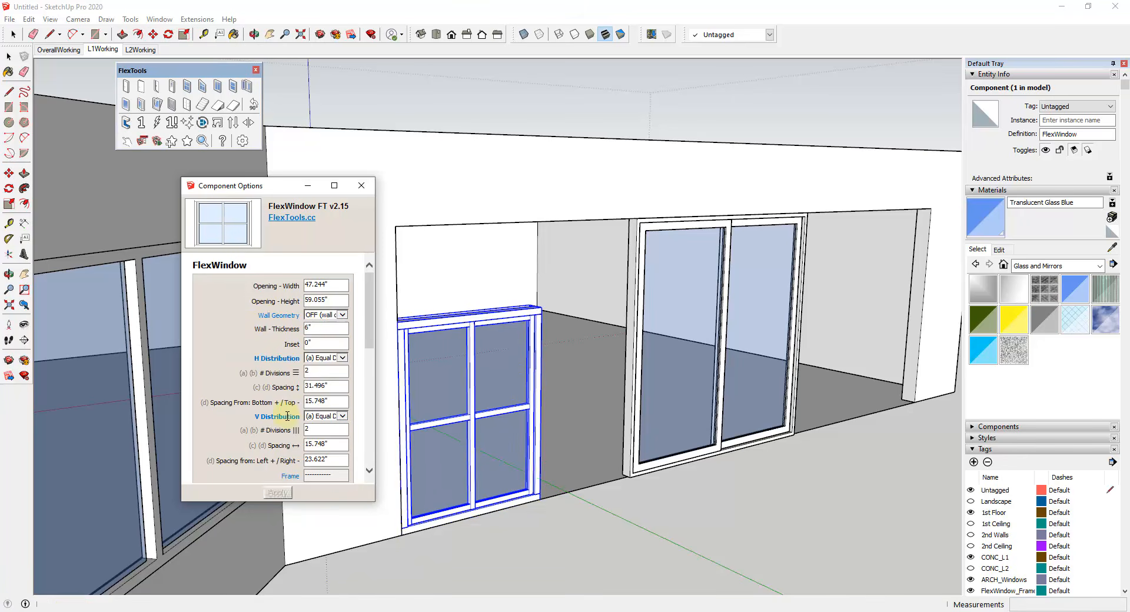
Step: Scale the new window up to the opening's head and across to the slider, making it 82.256" wide and 84" high
middle_drag(503, 353, 488, 341)
key(s)
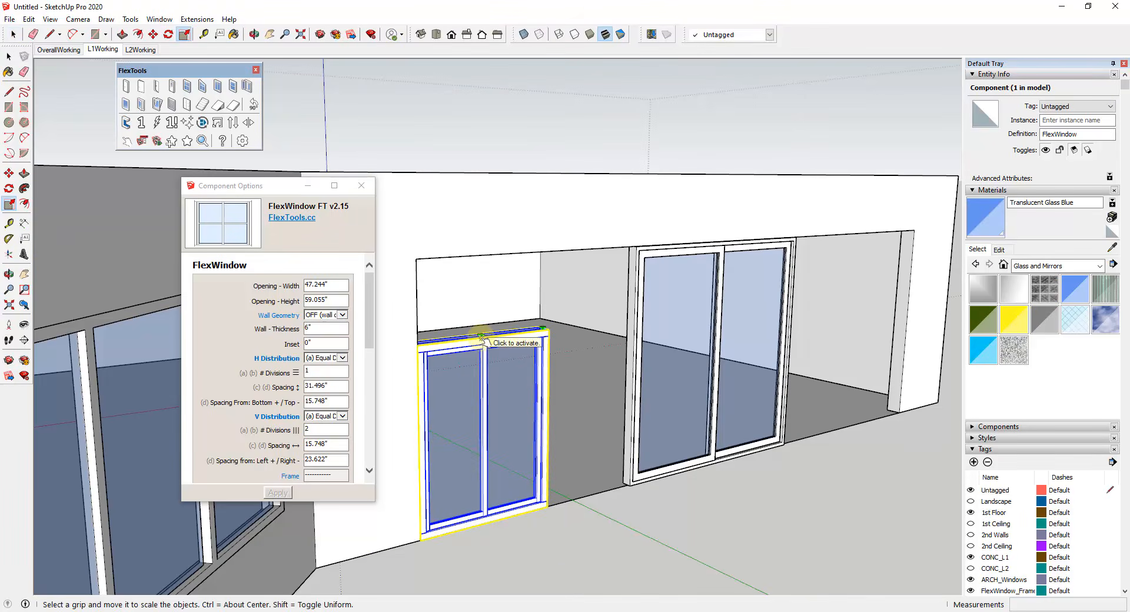
drag(482, 331, 417, 259)
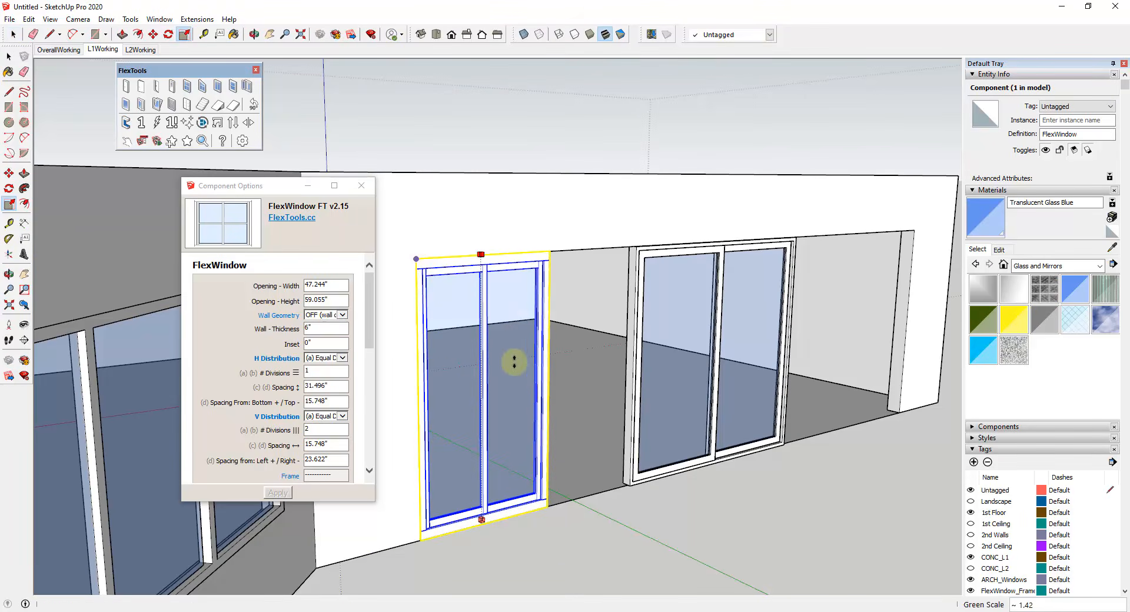
drag(547, 384, 636, 247)
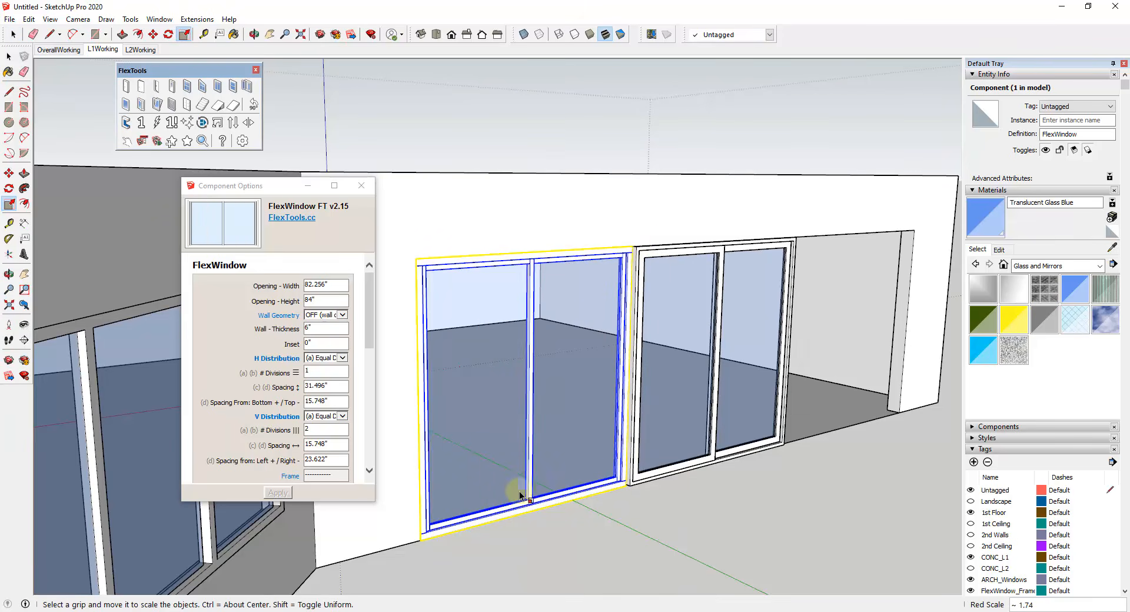
middle_drag(519, 490, 568, 415)
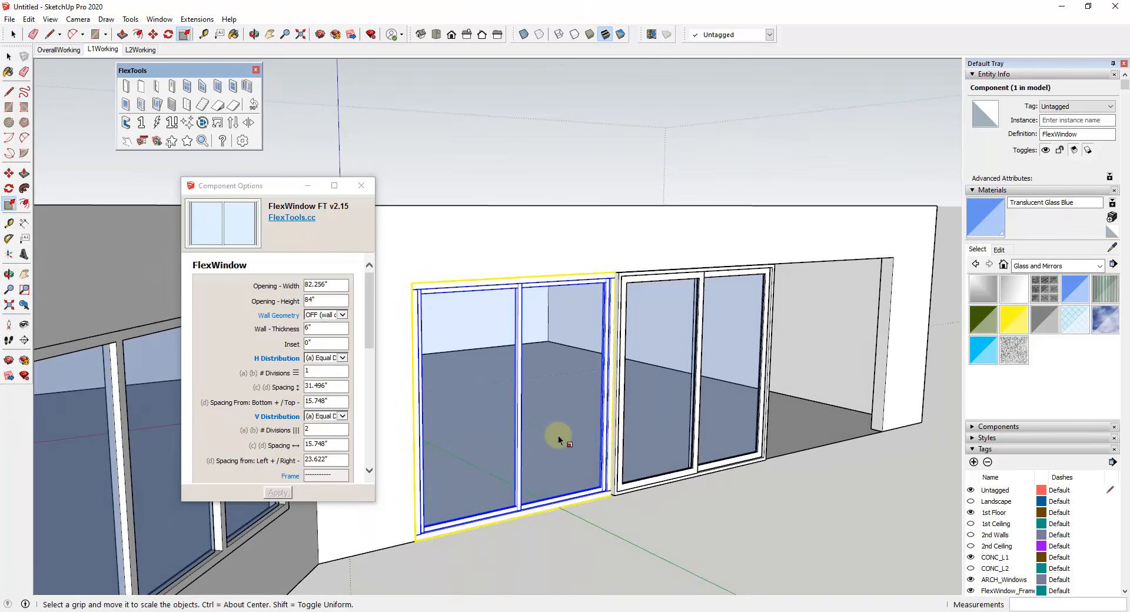
Step: Copy the scaled window by its upper corner to the other side of the slider
key(space)
scroll(669, 388, down, 3)
key(m)
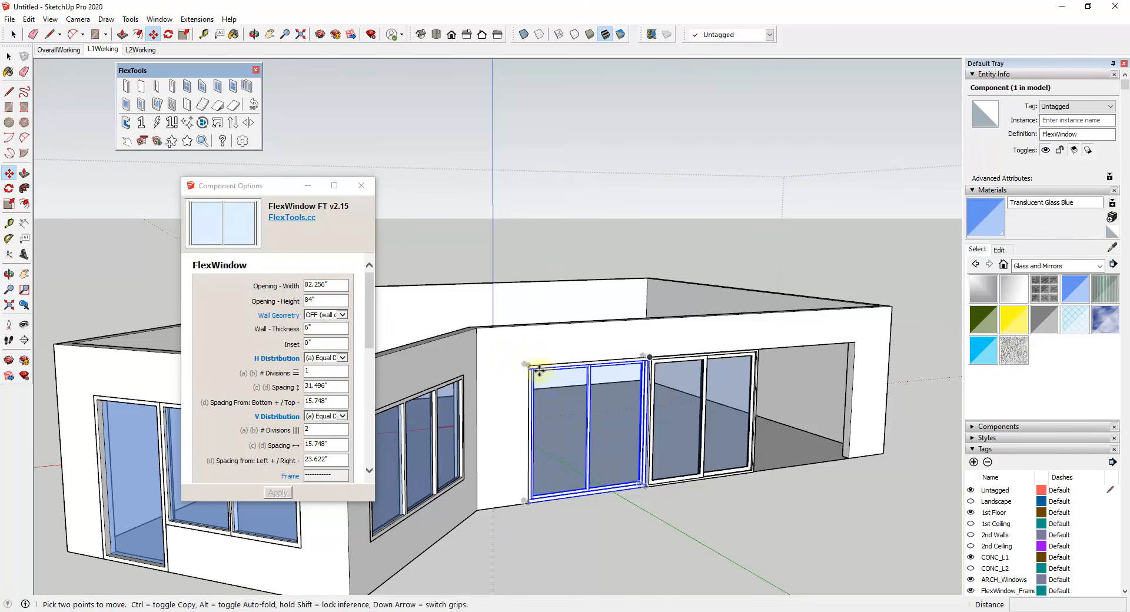
key(ctrl)
click(529, 366)
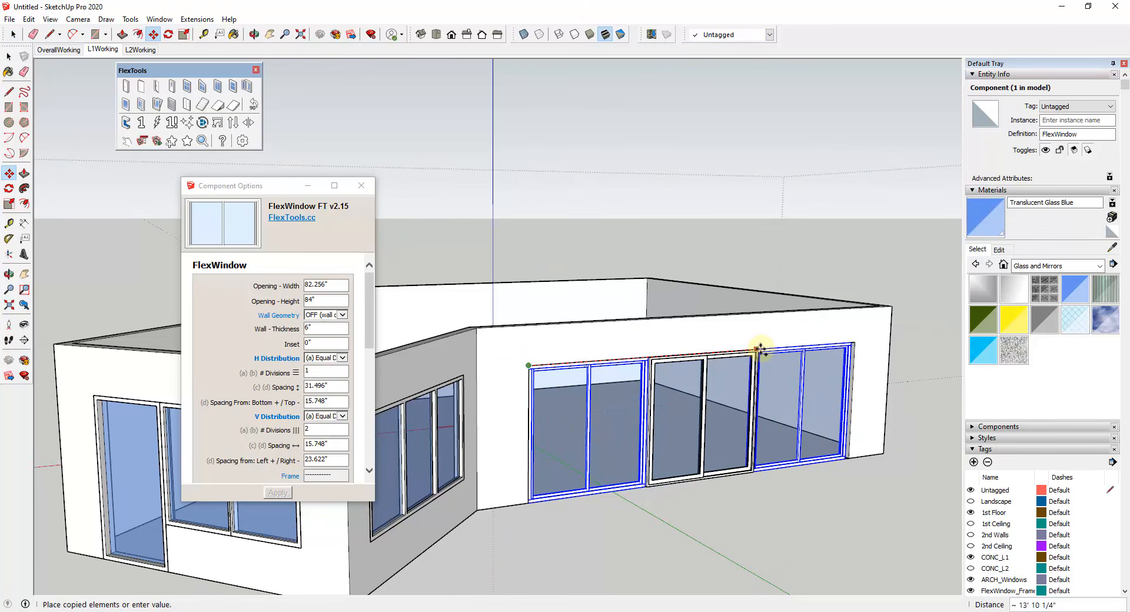
click(760, 348)
Step: Scale the copied window to 85.744" wide so it fills the gap up to the end of the opening
scroll(876, 400, up, 2)
scroll(876, 400, up, 6)
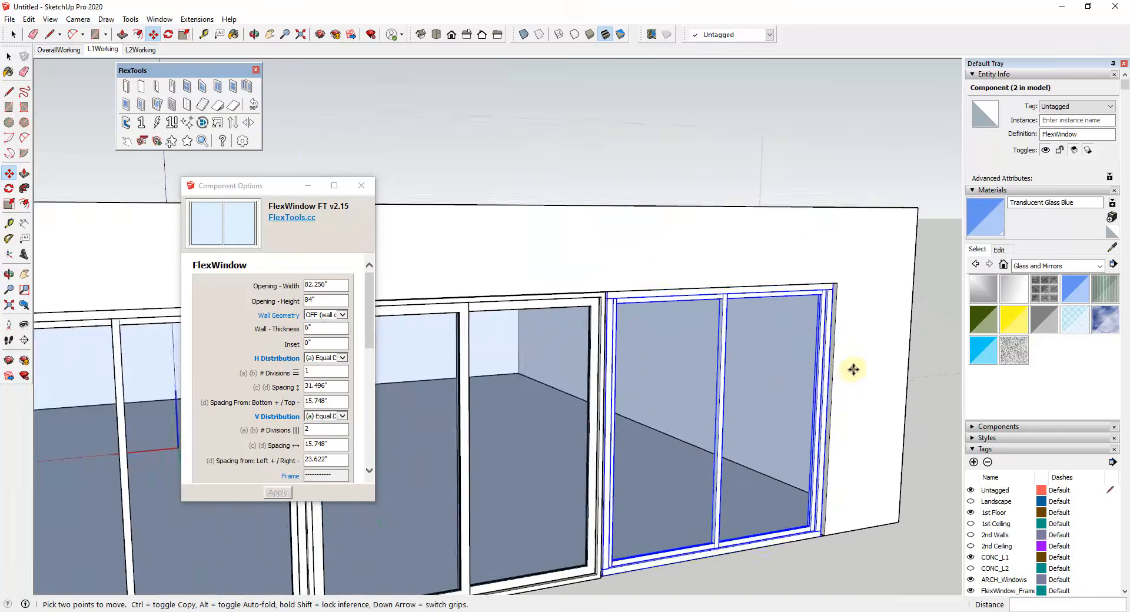
scroll(829, 489, down, 2)
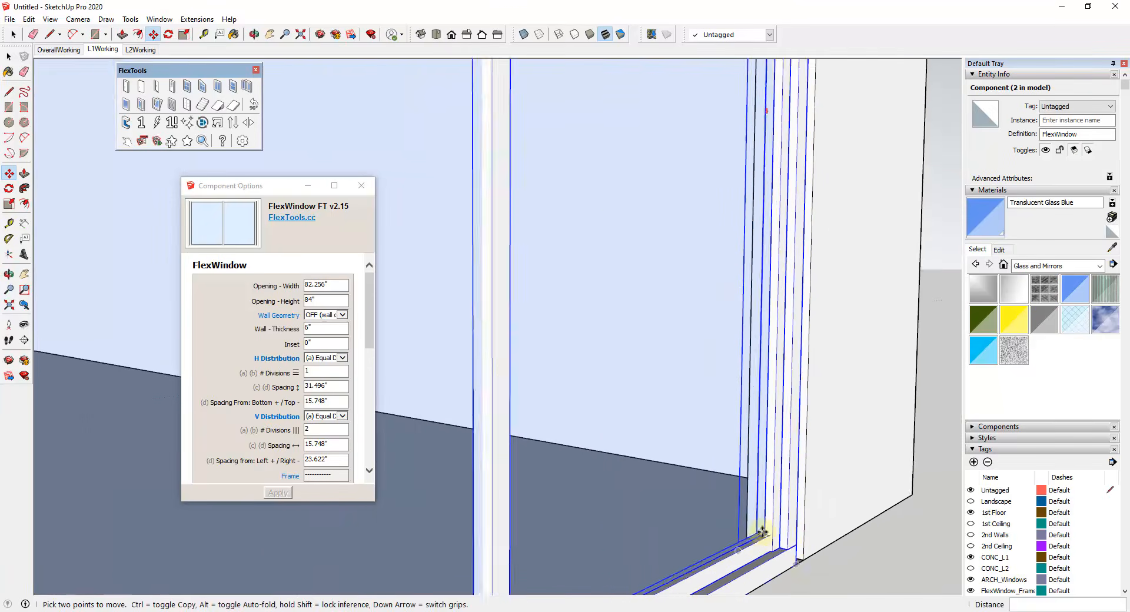
key(s)
scroll(802, 497, down, 5)
middle_drag(775, 422, 759, 429)
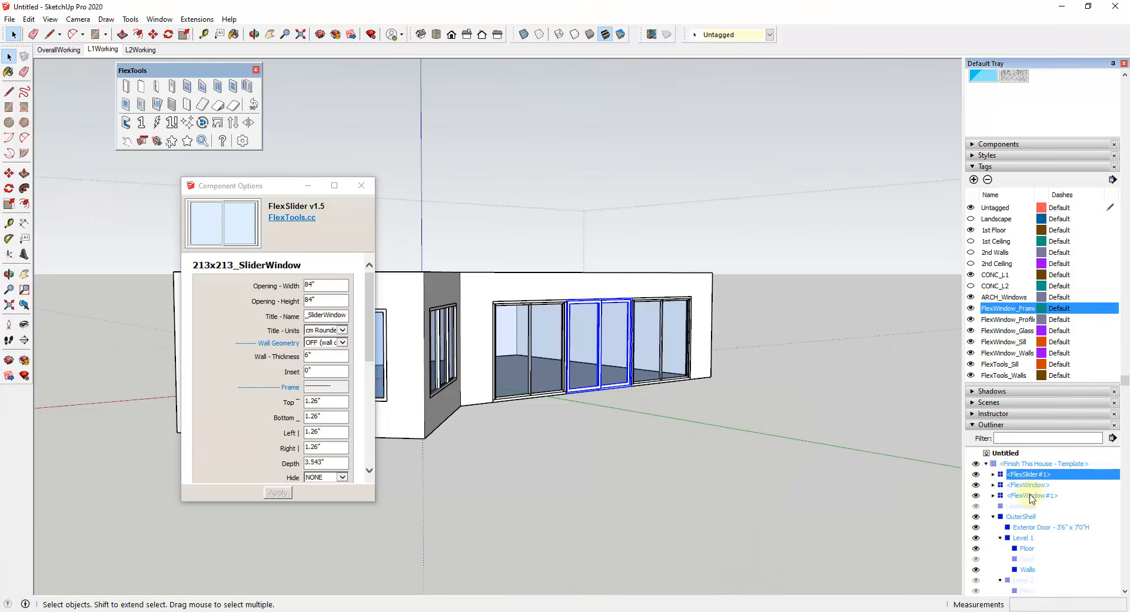
Step: Nest the FlexSlider and both FlexWindow components inside the Windows group and close the component options
click(1030, 496)
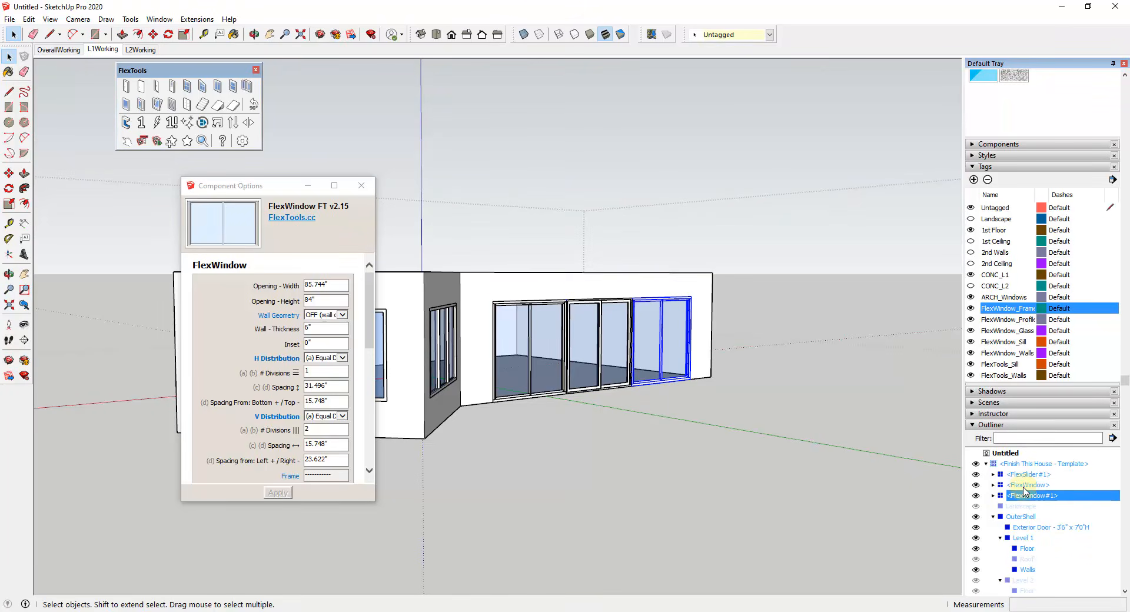
shift+click(1025, 485)
shift+click(1027, 474)
scroll(1030, 471, down, 3)
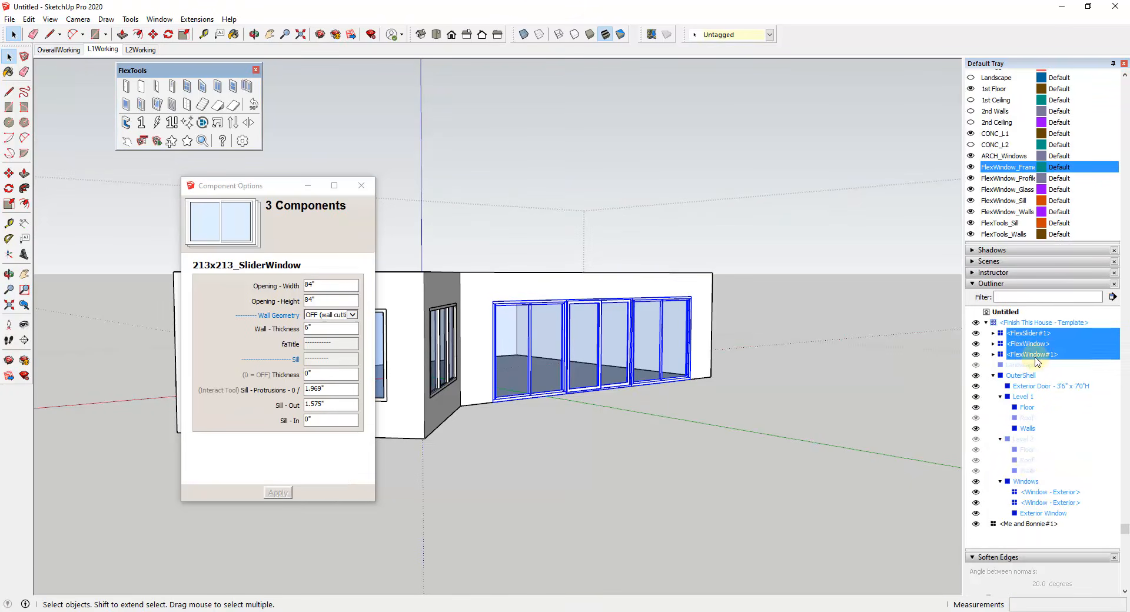
drag(1023, 484, 1023, 482)
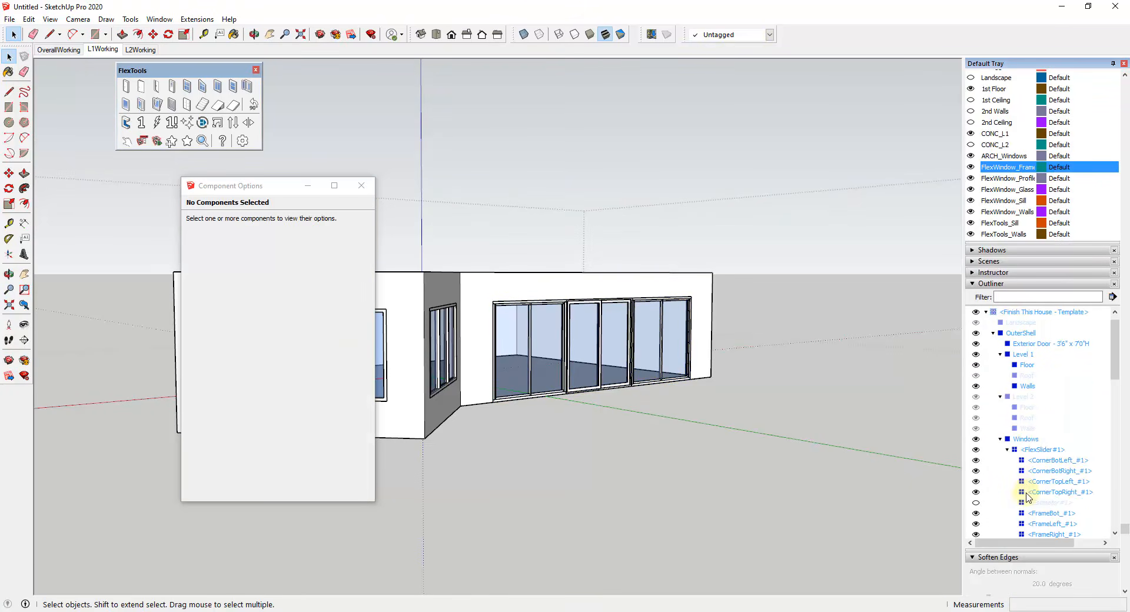
click(1006, 451)
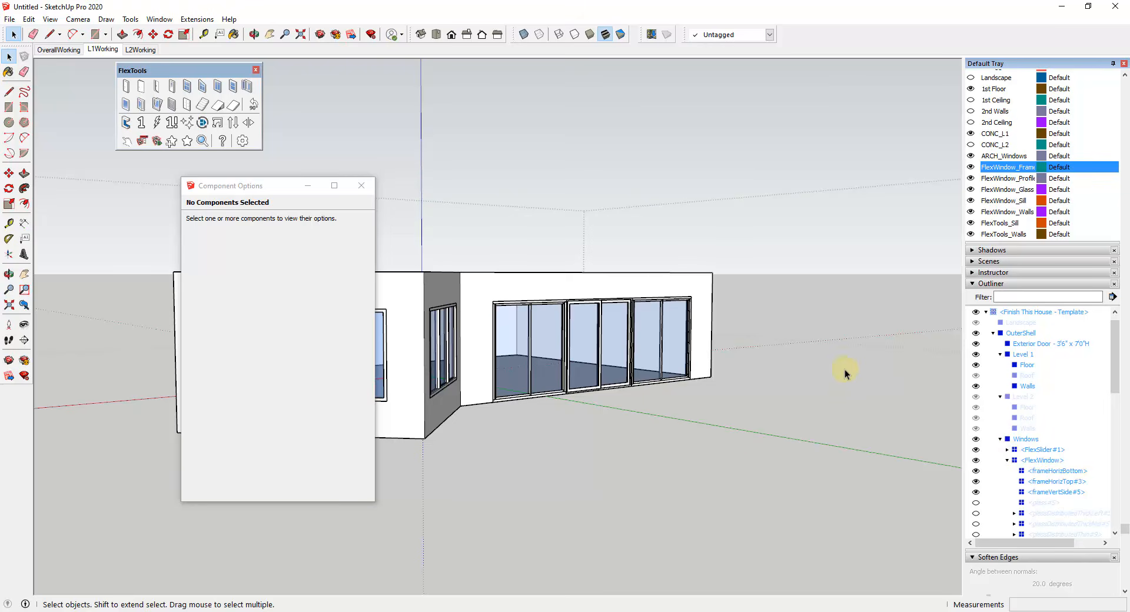
middle_drag(845, 369, 612, 379)
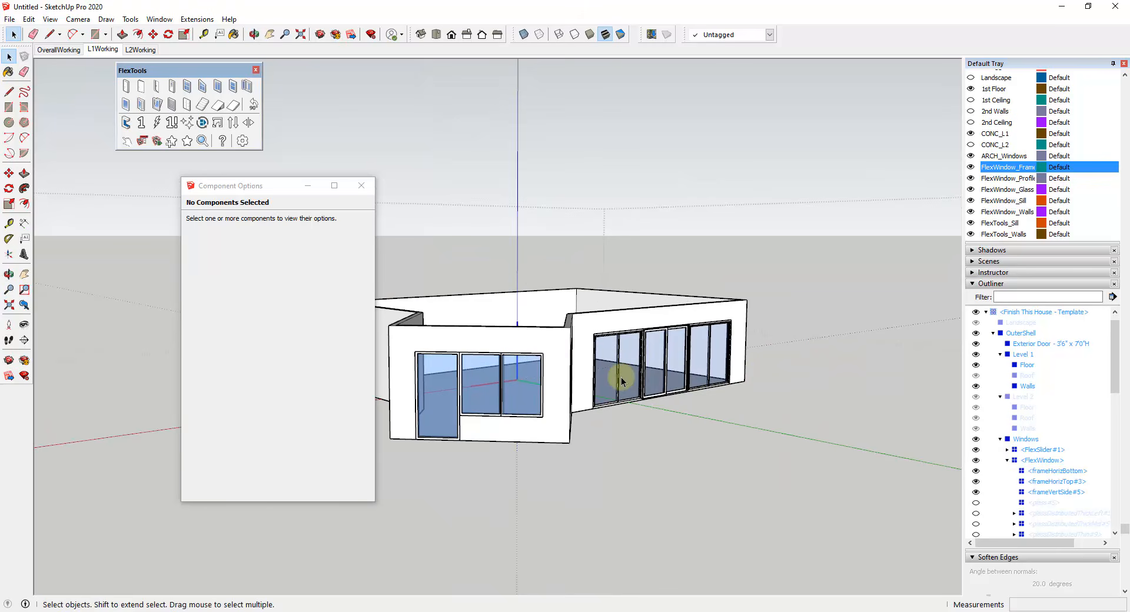
click(360, 186)
Step: Toggle the ARCH_Windows tag off and on to check its windows, and review the glazed first floor from outside
scroll(668, 383, up, 10)
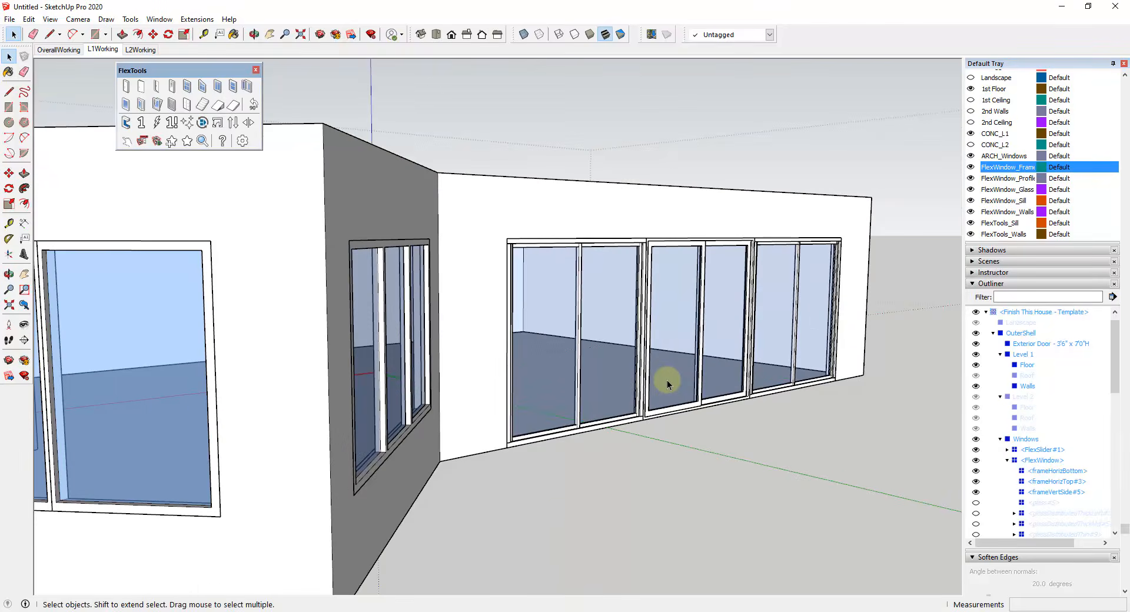
scroll(666, 383, down, 10)
middle_drag(667, 384, 517, 381)
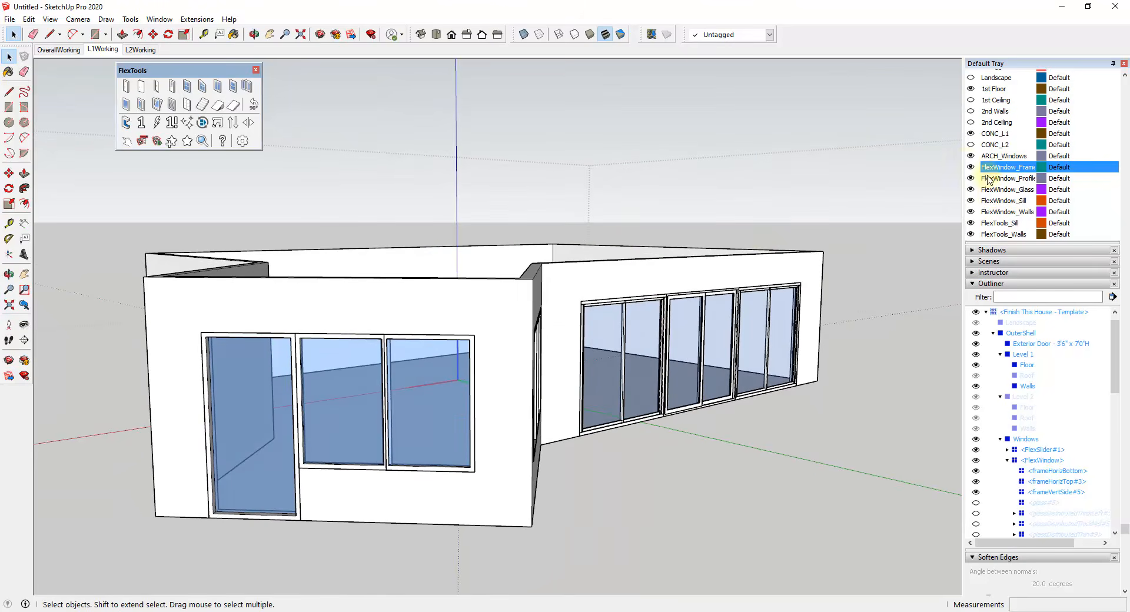
click(970, 156)
click(971, 156)
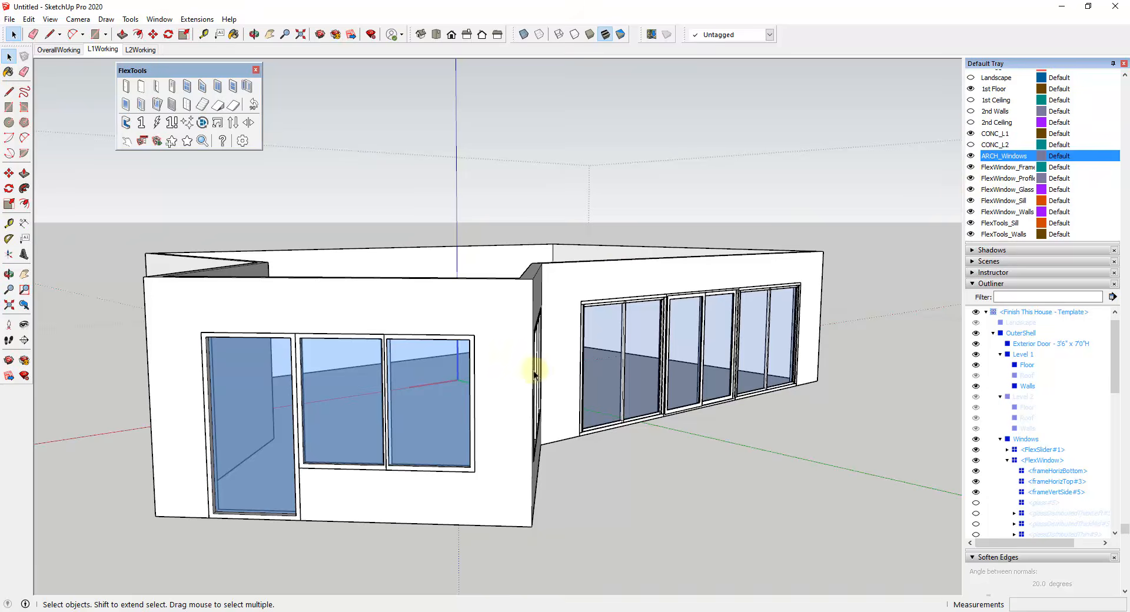
middle_drag(534, 374, 626, 296)
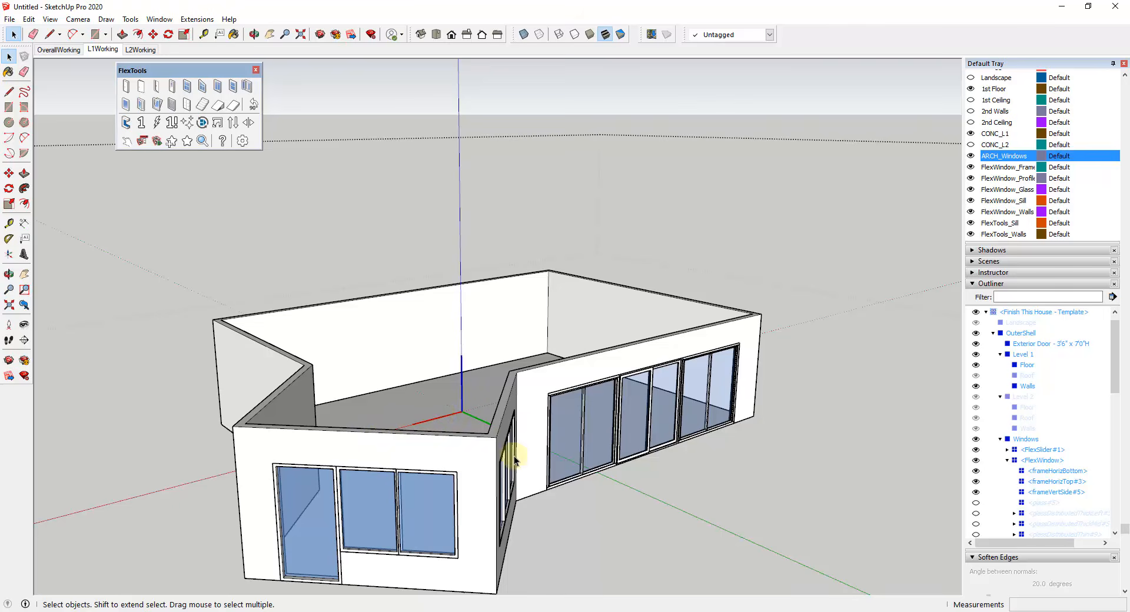
middle_drag(512, 457, 542, 433)
Step: Review the L1Working and L2Working scenes, and return to the OverallWorking scene
click(97, 50)
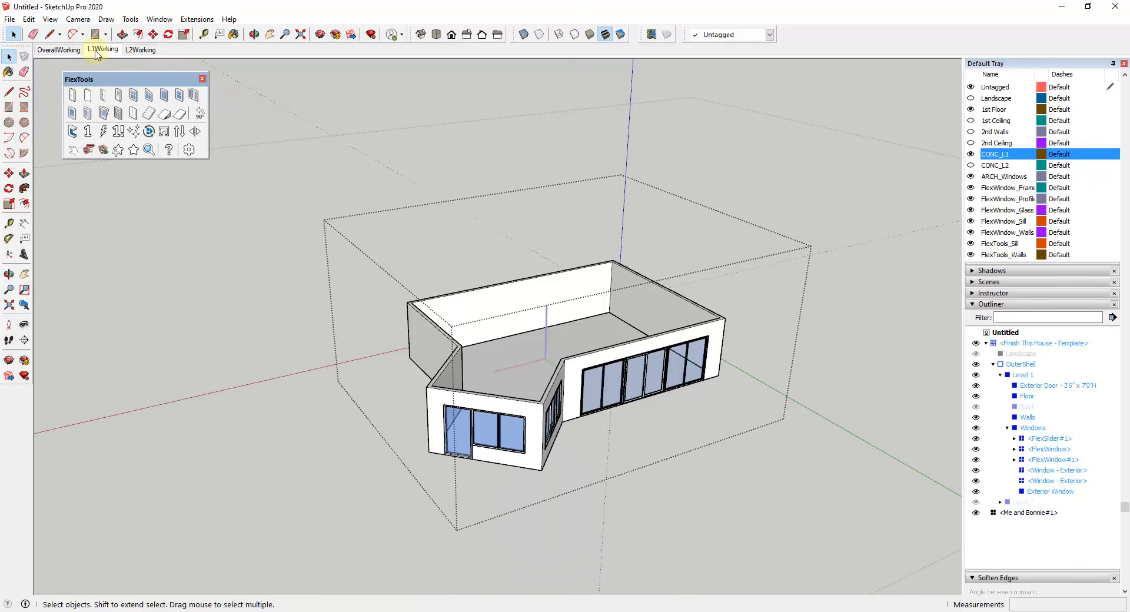
click(136, 51)
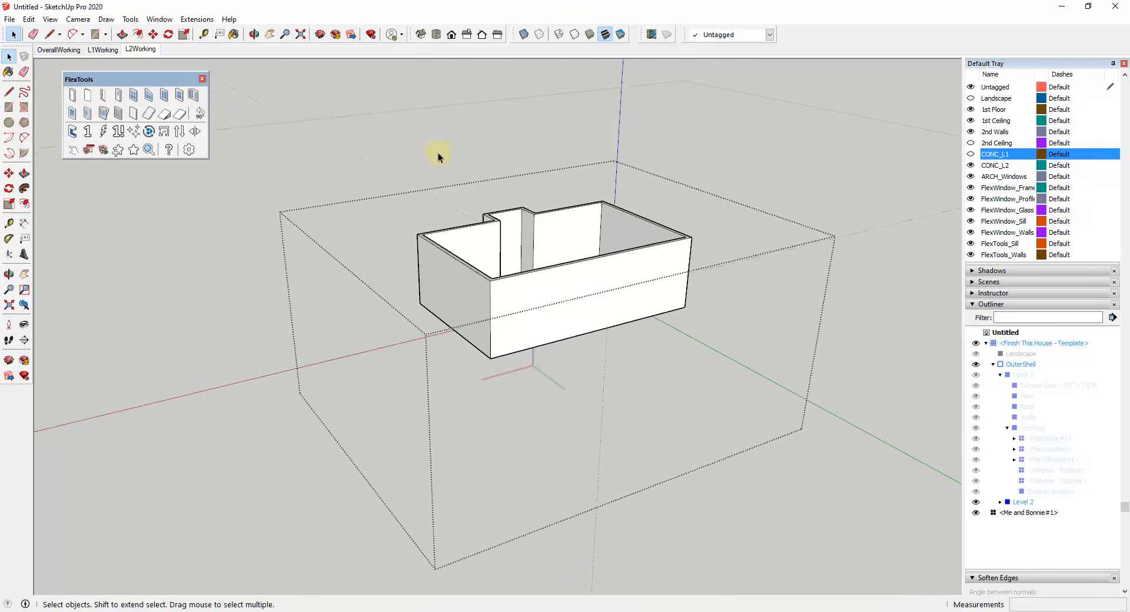
click(58, 50)
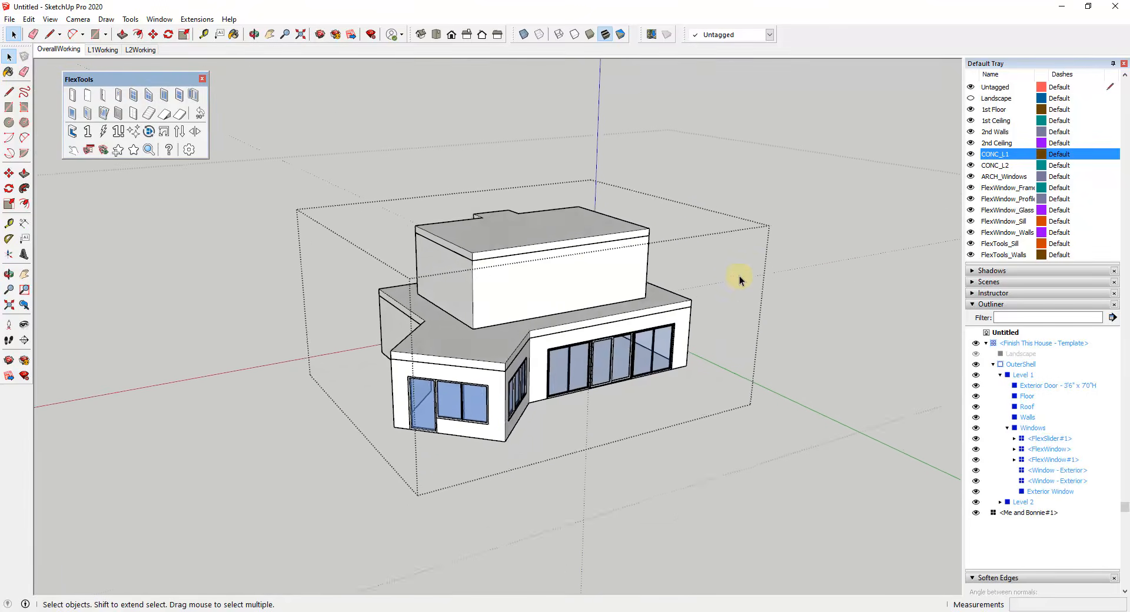